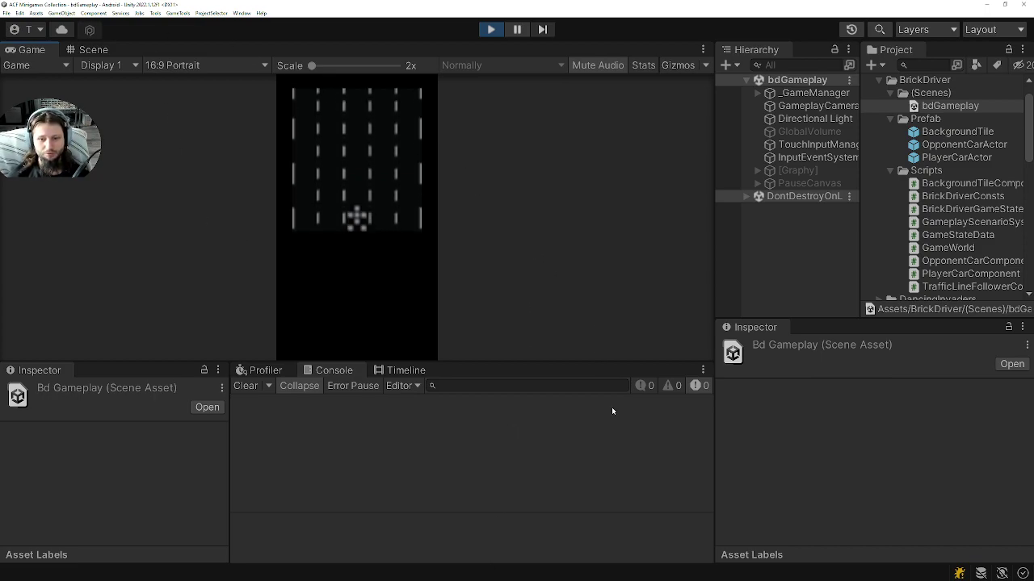
# Bring JetBrains Rider to the front, showing the ActorRuntimeID and ActorPrefabID structs
pyautogui.hotkey('alt', 'Tab')
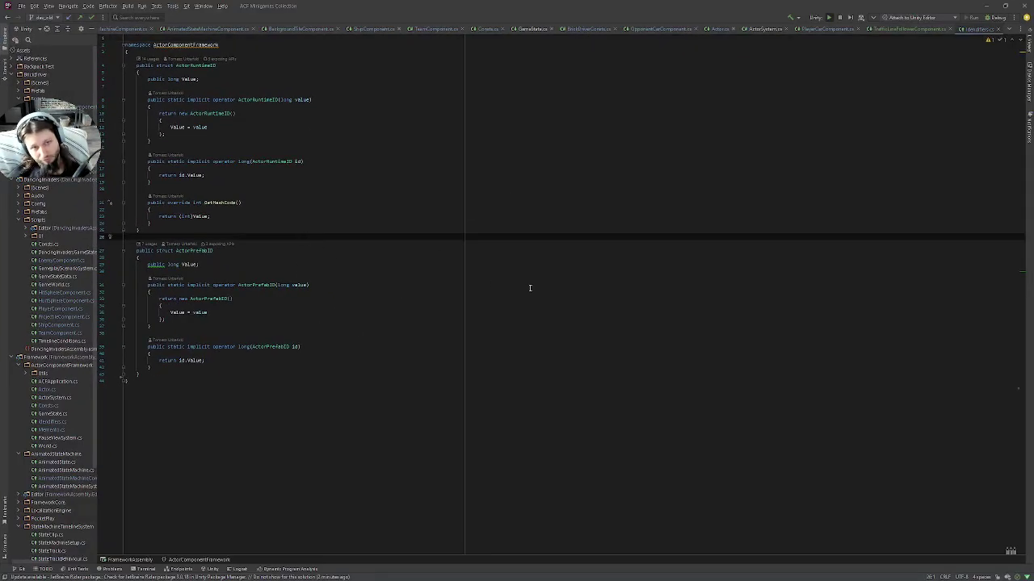
# Enlarge the editor font and open TrafficLineFollowerComponent.cs
pyautogui.keyDown('ctrl'); pyautogui.scroll(2, 528, 289); pyautogui.keyUp('ctrl')
pyautogui.keyDown('ctrl'); pyautogui.scroll(3, 395, 323); pyautogui.keyUp('ctrl')
pyautogui.keyDown('ctrl'); pyautogui.scroll(3, 442, 288); pyautogui.keyUp('ctrl')
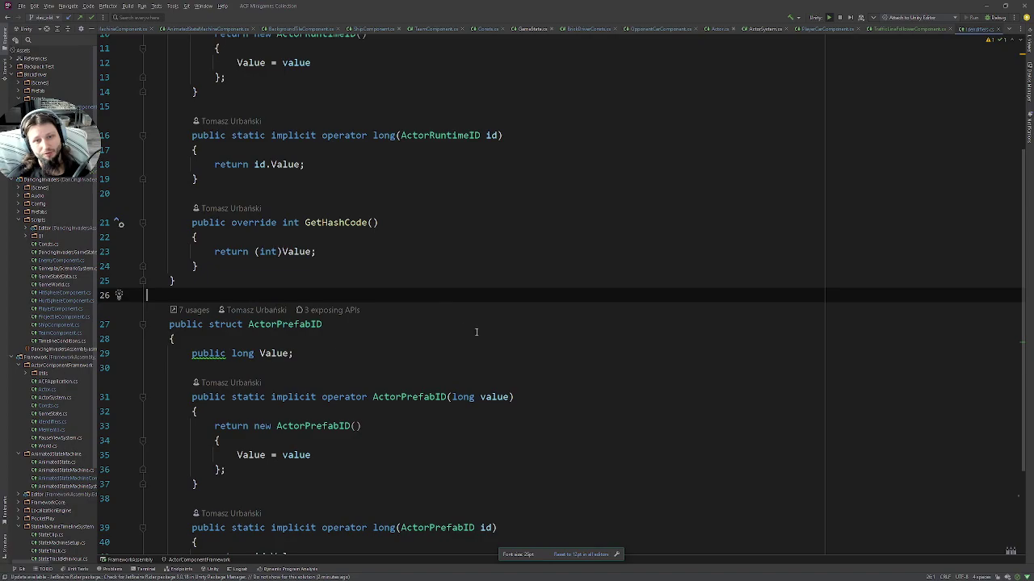
pyautogui.scroll(4, 476, 332)
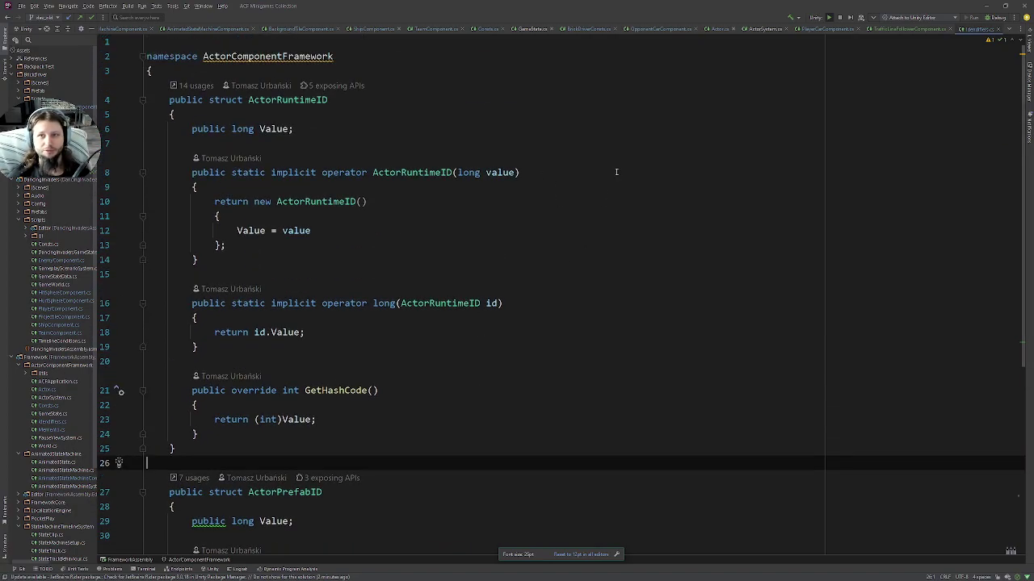
pyautogui.click(595, 201)
pyautogui.click(895, 29)
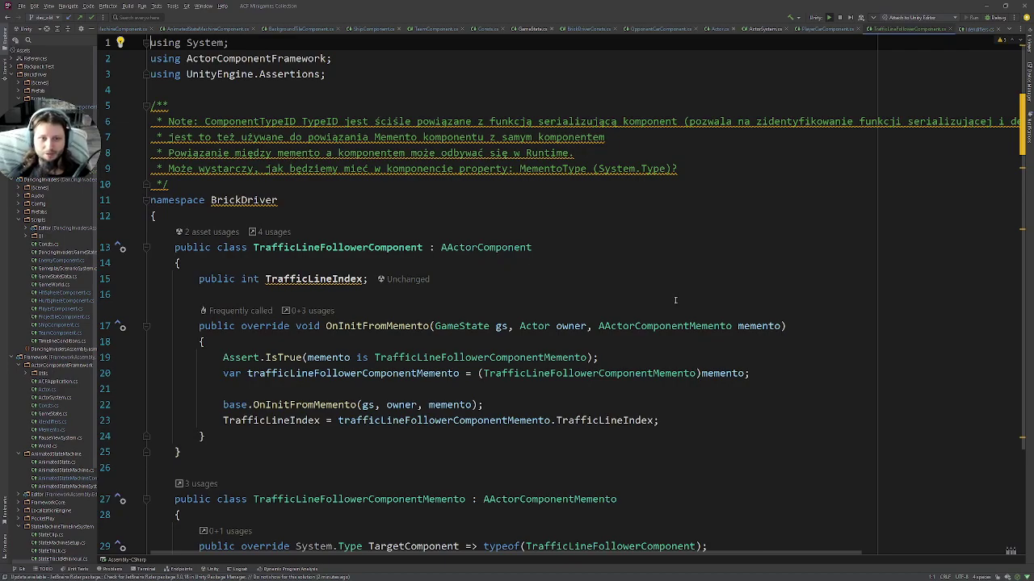
# Set a breakpoint on the line 19 Assert in OnInitFromMemento, then return to Unity
pyautogui.scroll(-3, 646, 286)
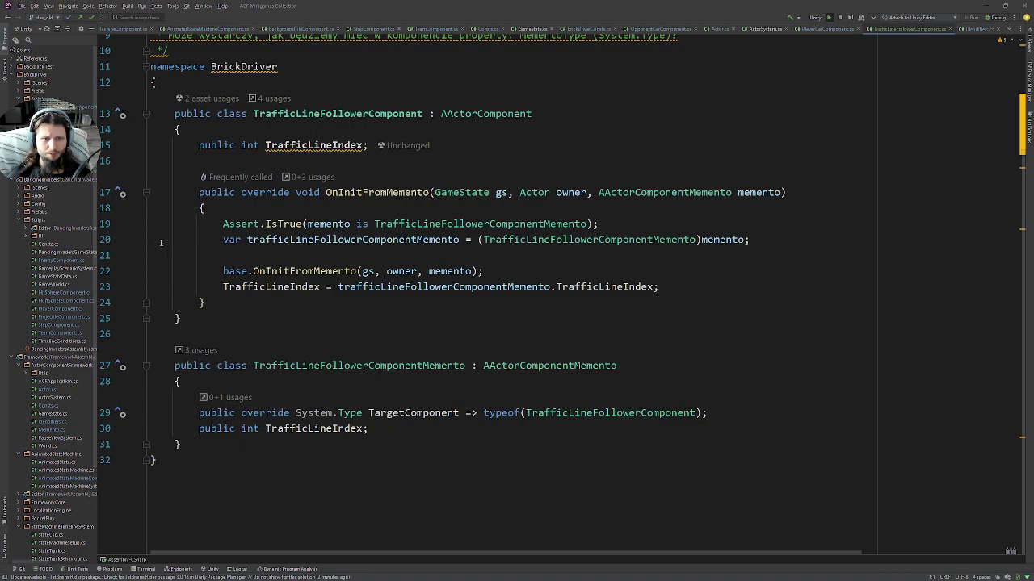
pyautogui.click(134, 225)
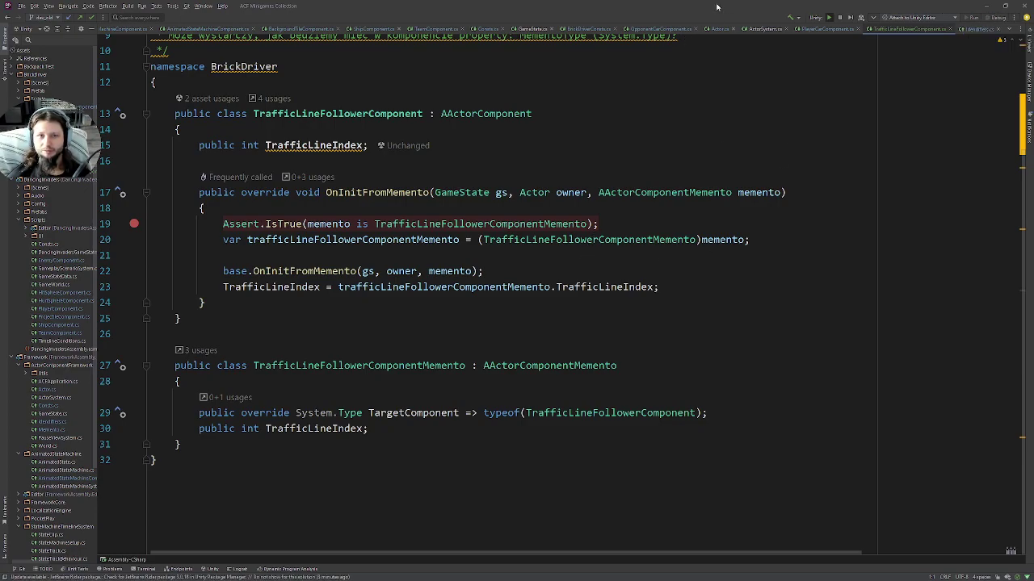
pyautogui.hotkey('alt', 'Tab')
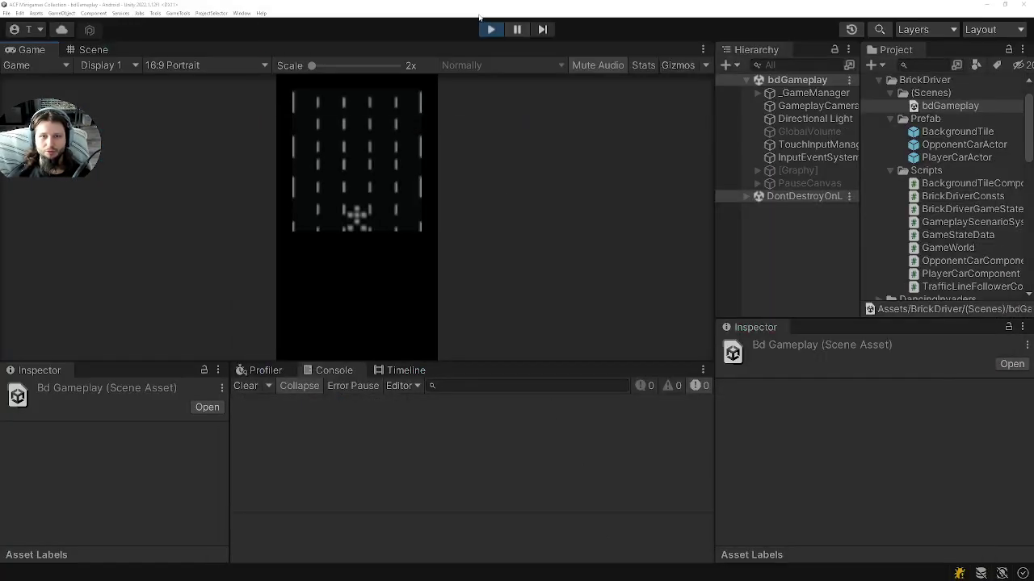
# Stop the running bdGameplay game and start play mode again
pyautogui.click(495, 30)
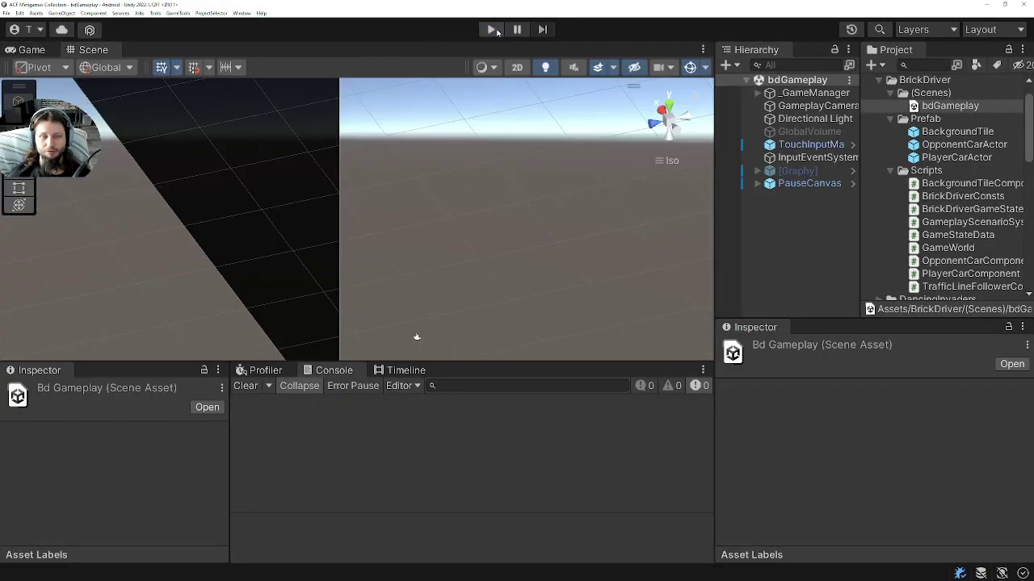
pyautogui.click(494, 30)
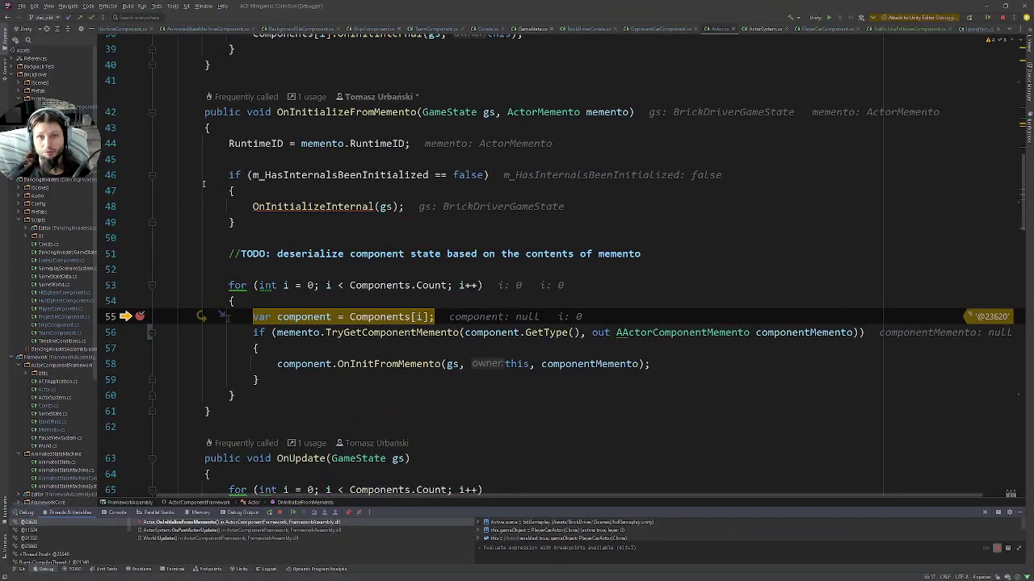
# Return to TrafficLineFollowerComponent.cs in the paused debugger and open the Run menu
pyautogui.scroll(5, 529, 293)
pyautogui.scroll(-6, 541, 288)
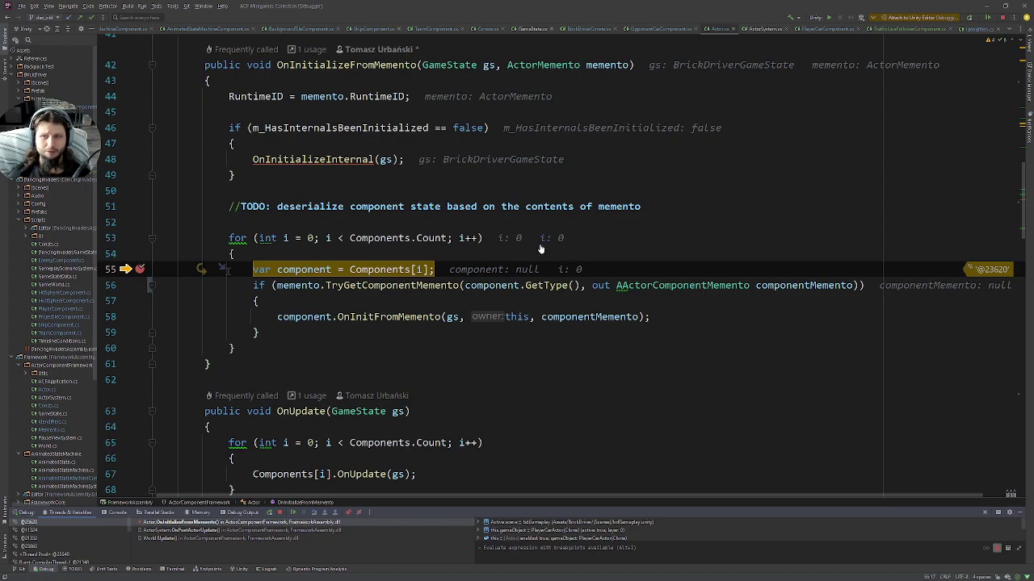
pyautogui.click(915, 30)
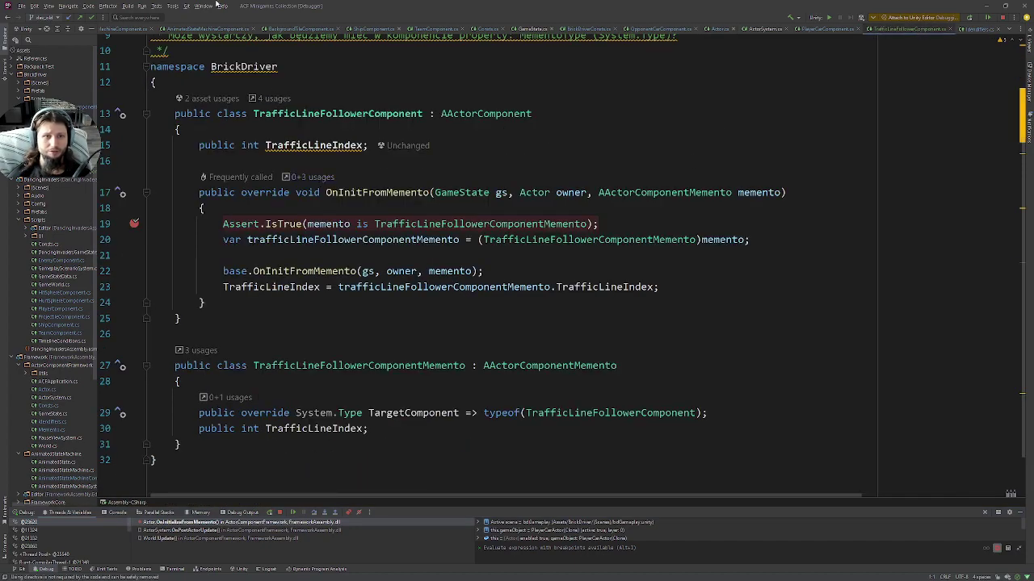
pyautogui.click(141, 5)
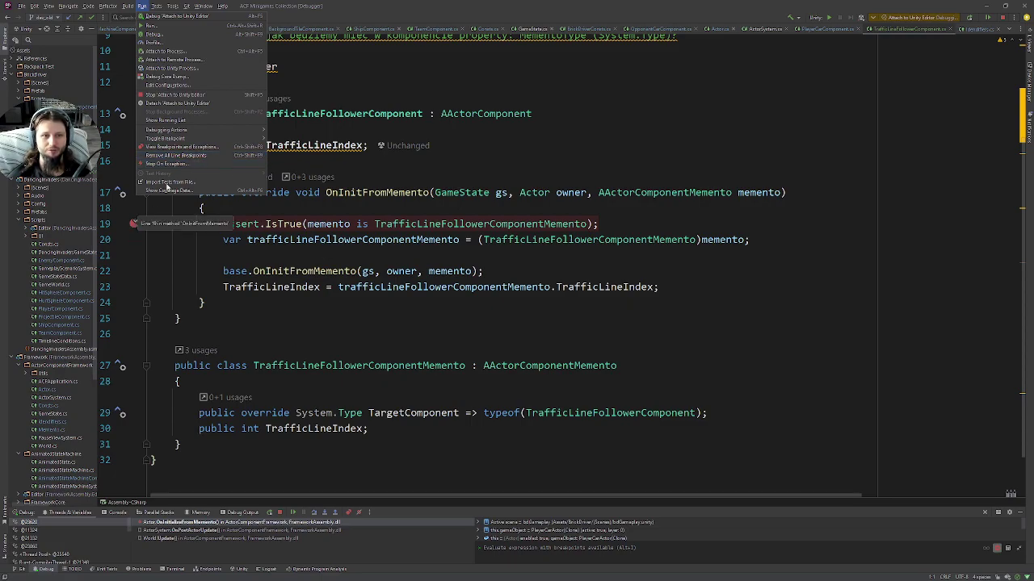
# Open the breakpoints list and select the GameplayScenarioSystem.cs:579 breakpoint
pyautogui.click(202, 149)
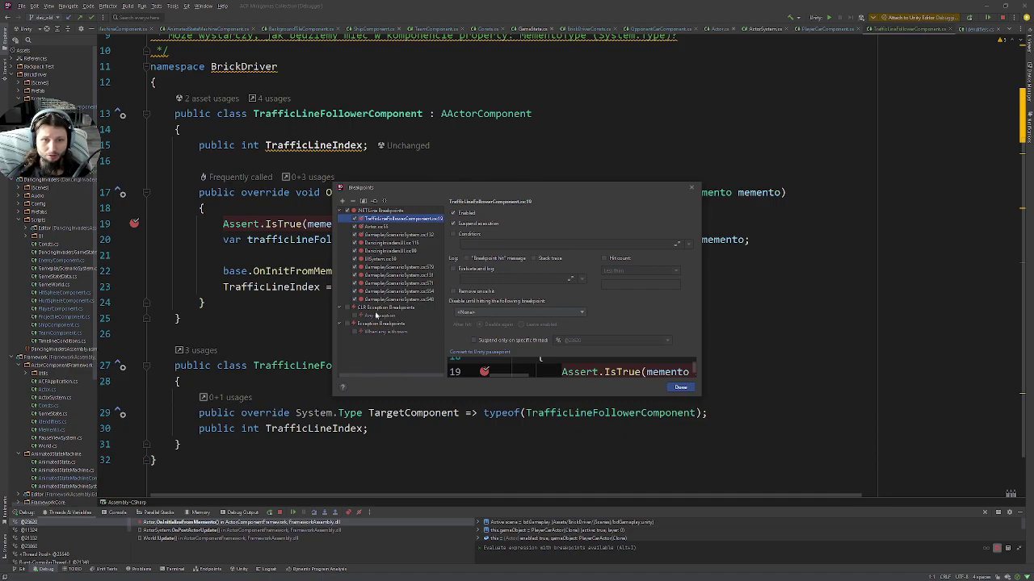
pyautogui.click(403, 299)
pyautogui.click(399, 267)
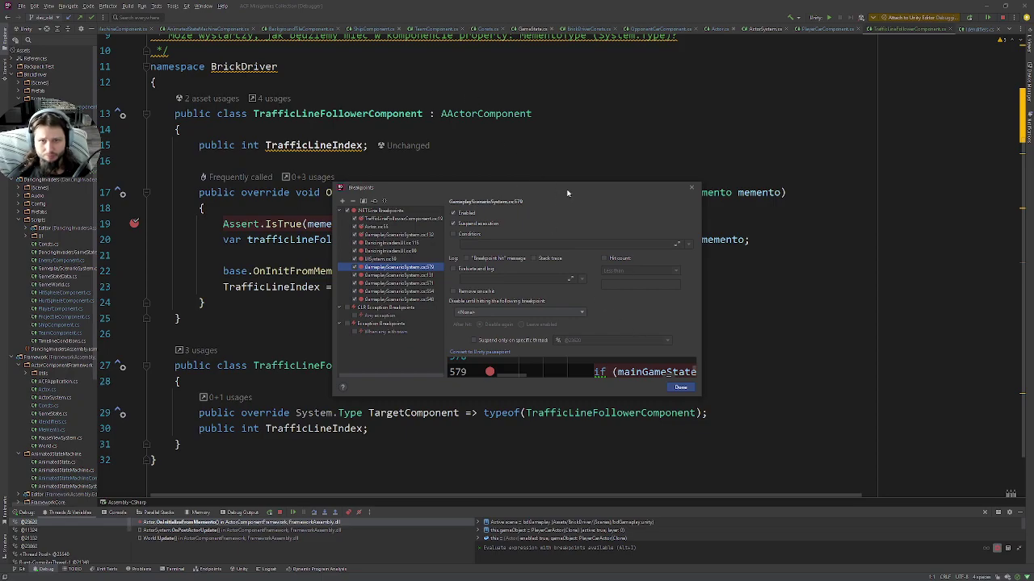
# Enlarge the Breakpoints dialog, scroll through its code preview, then close it
pyautogui.moveTo(567, 194); pyautogui.dragTo(495, 130)
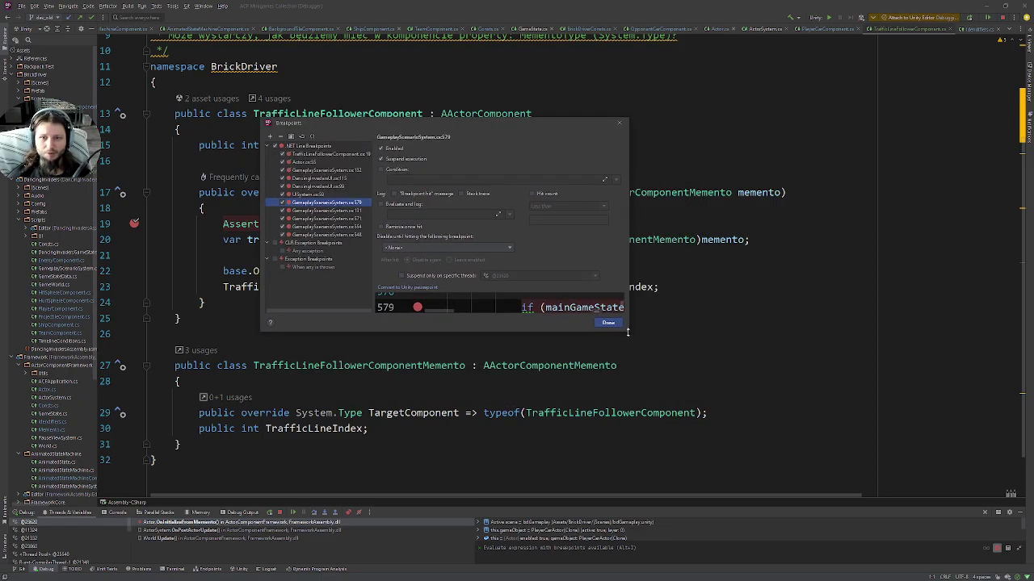
pyautogui.moveTo(630, 332); pyautogui.dragTo(915, 498)
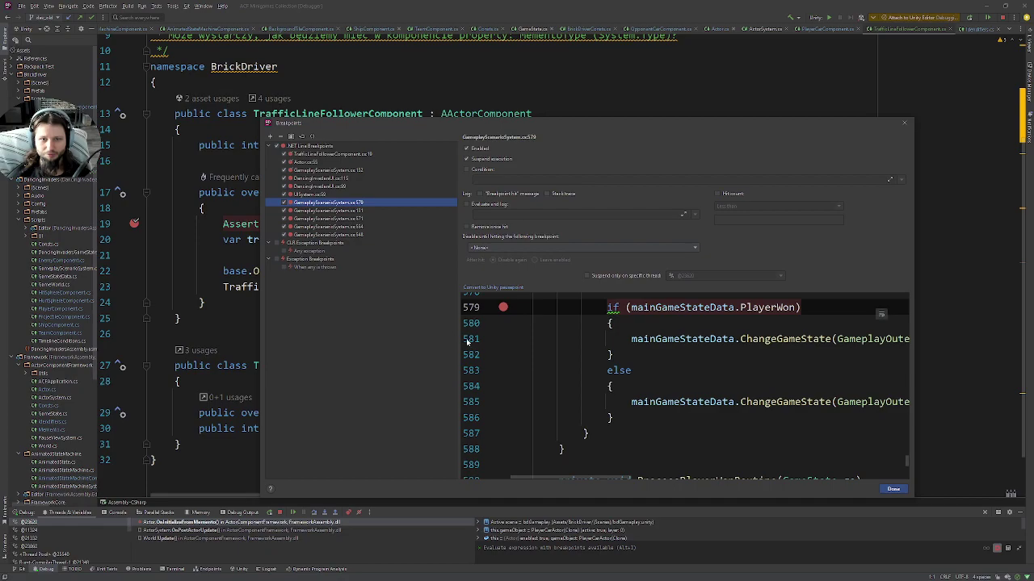
pyautogui.moveTo(461, 343); pyautogui.dragTo(398, 343)
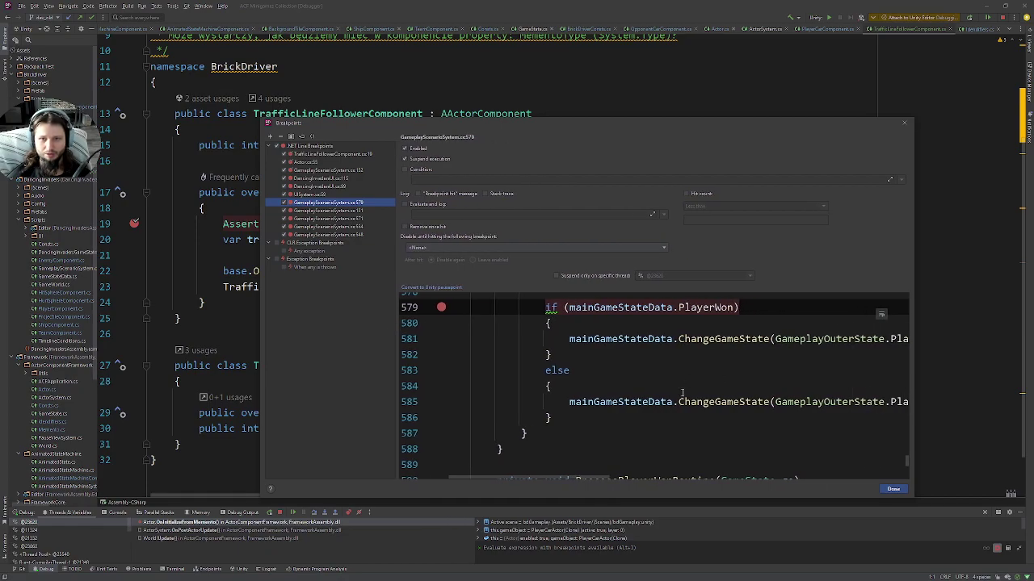
pyautogui.scroll(3, 683, 391)
pyautogui.scroll(1, 683, 392)
pyautogui.scroll(-3, 683, 392)
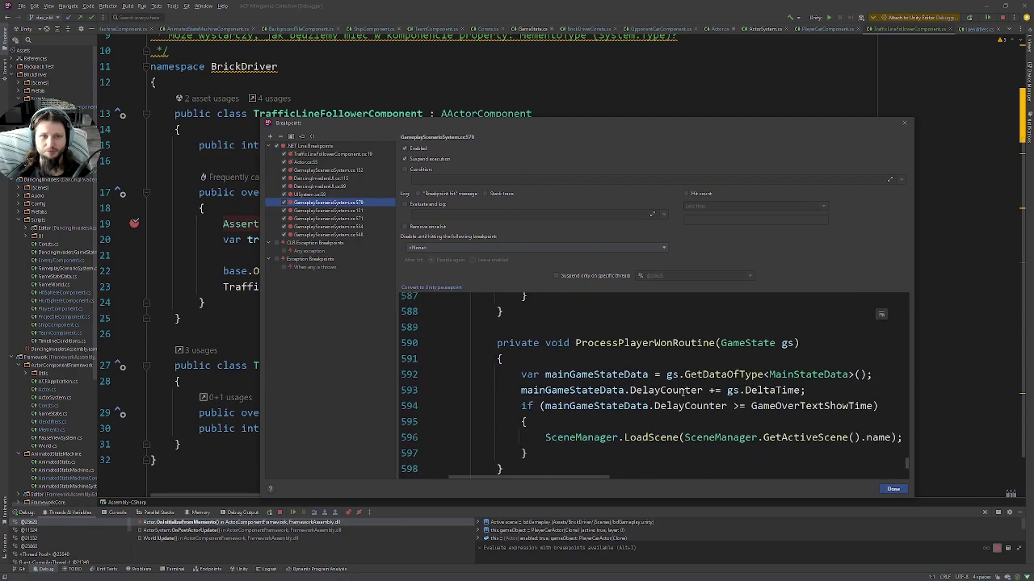
pyautogui.scroll(3, 683, 393)
pyautogui.scroll(4, 683, 391)
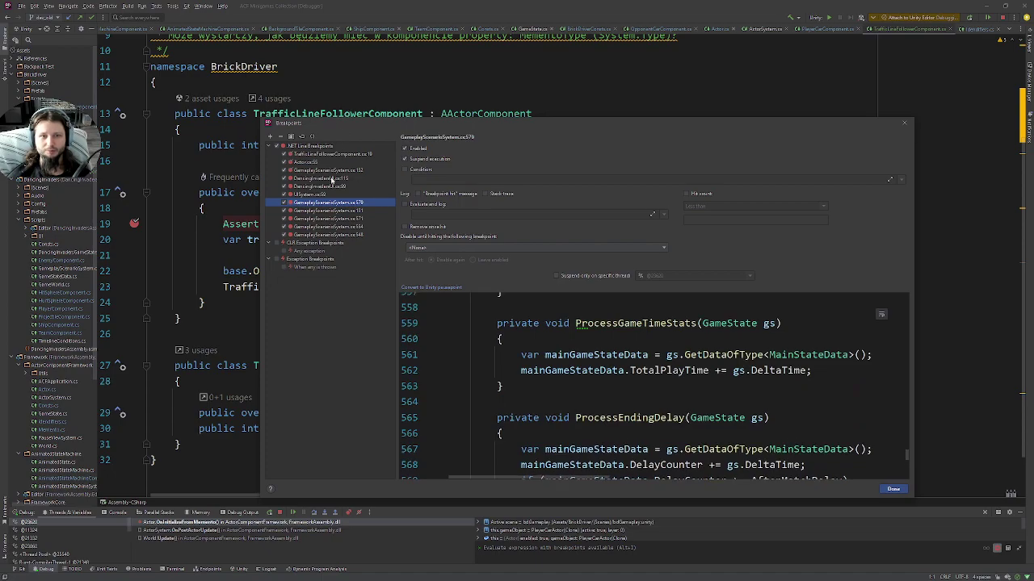
pyautogui.click(904, 125)
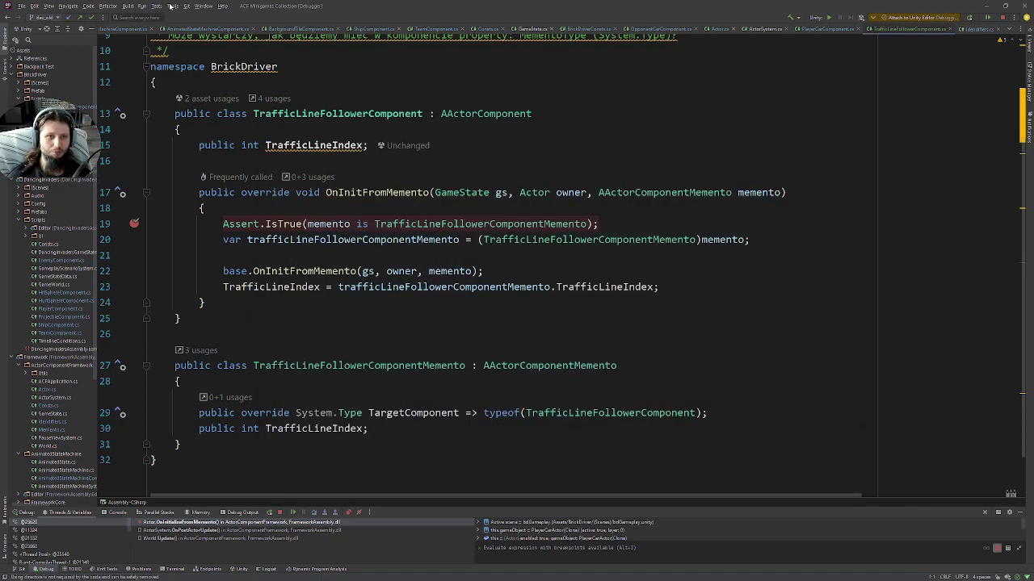
# Remove all line breakpoints and set one again on the line 19 Assert
pyautogui.click(142, 6)
pyautogui.click(200, 156)
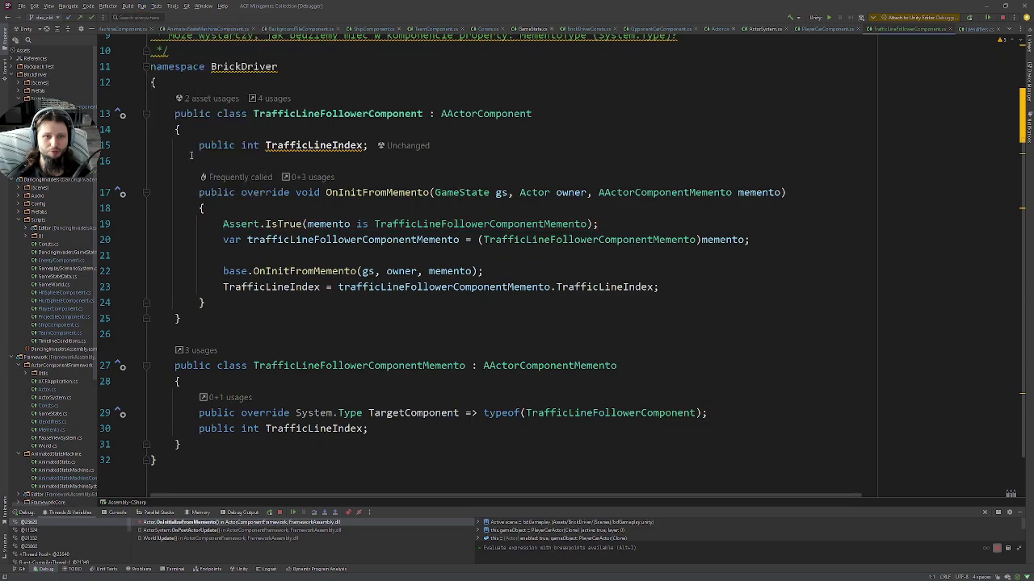
pyautogui.click(134, 224)
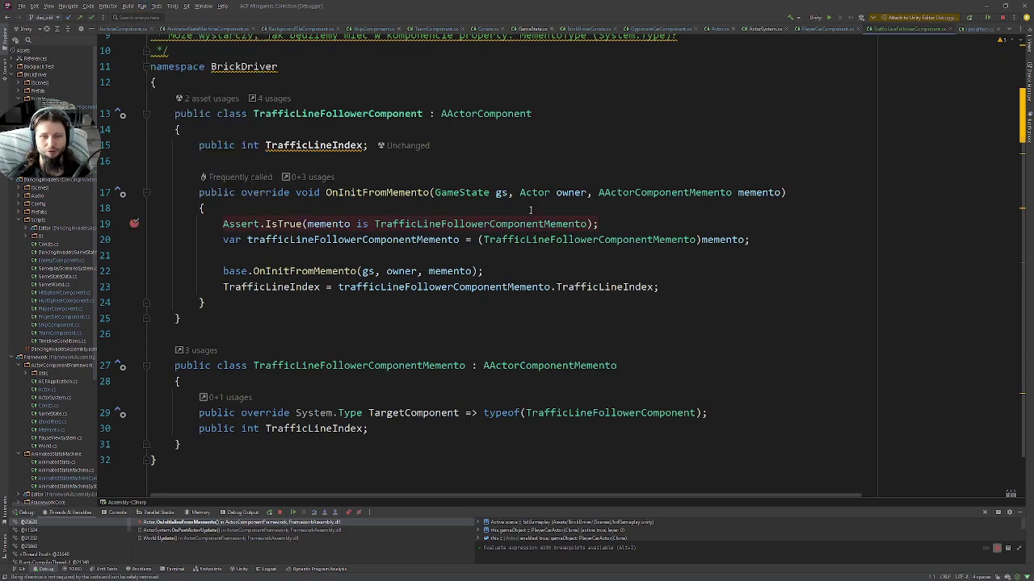
# From the Actor.OnInitFromMemento frame, step into TrafficLineFollowerComponent.OnInitFromMemento via TryGetComponentMemento
pyautogui.click(204, 208)
pyautogui.click(647, 159)
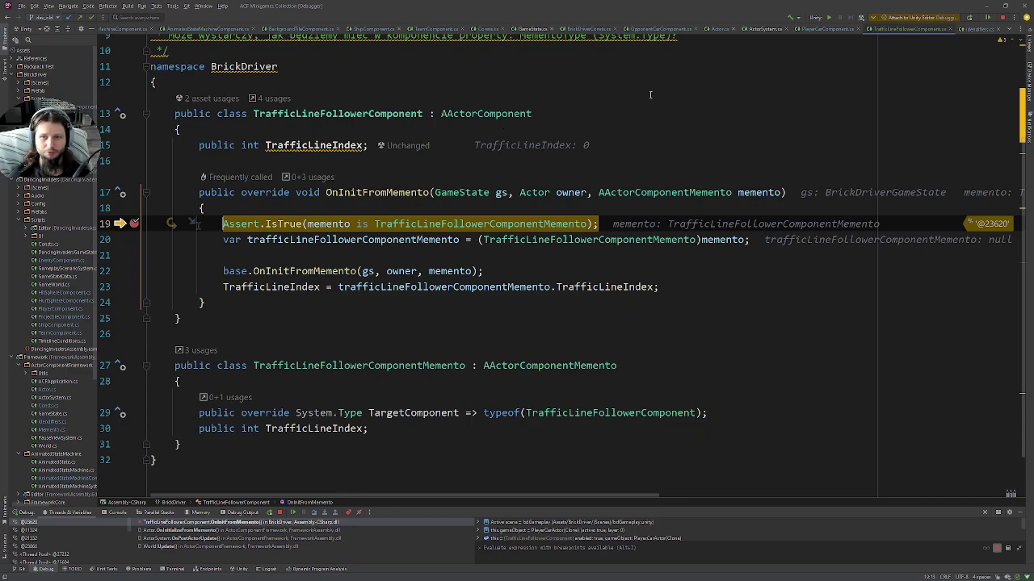
pyautogui.click(224, 530)
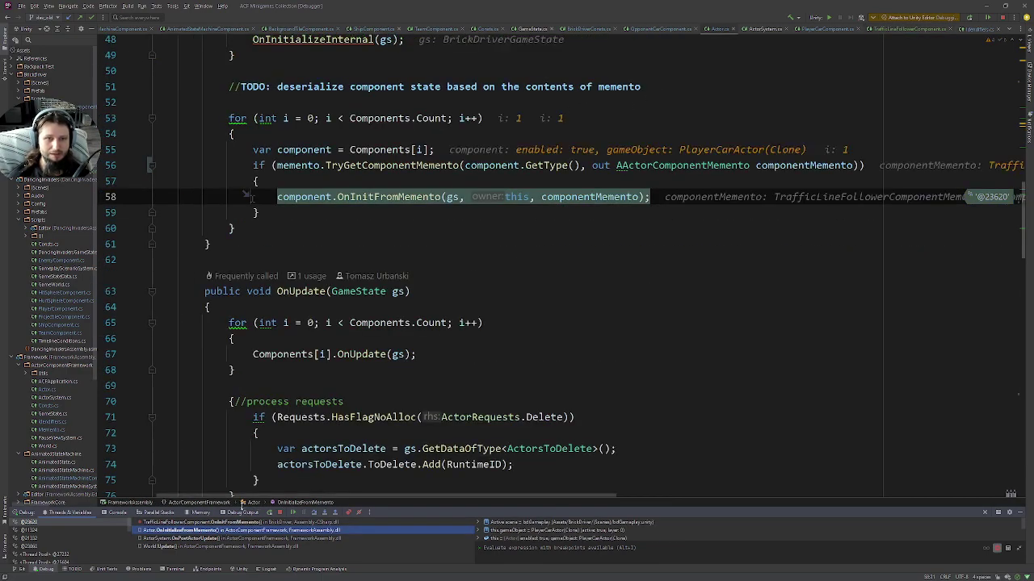
pyautogui.scroll(3, 489, 301)
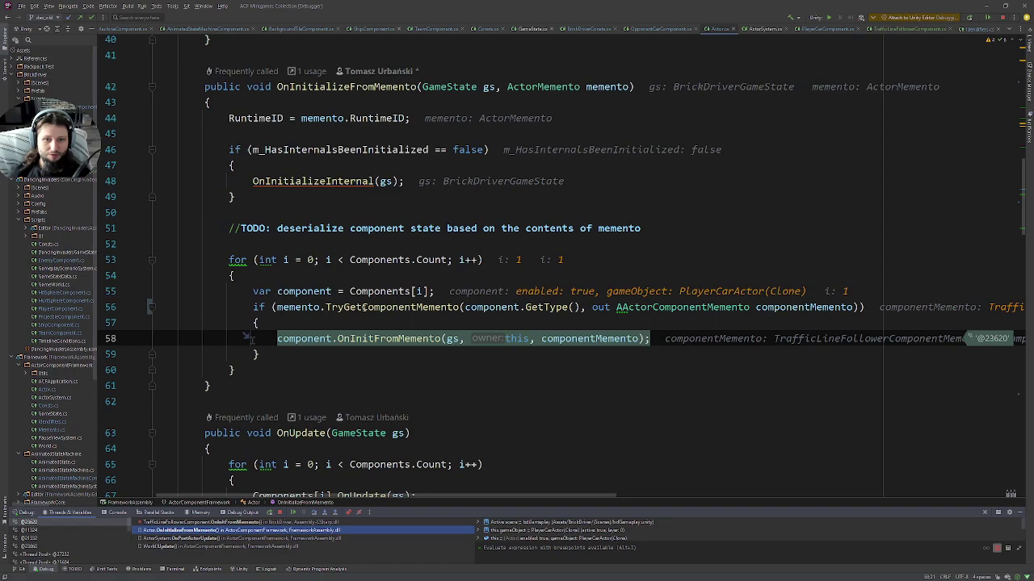
pyautogui.doubleClick(346, 307)
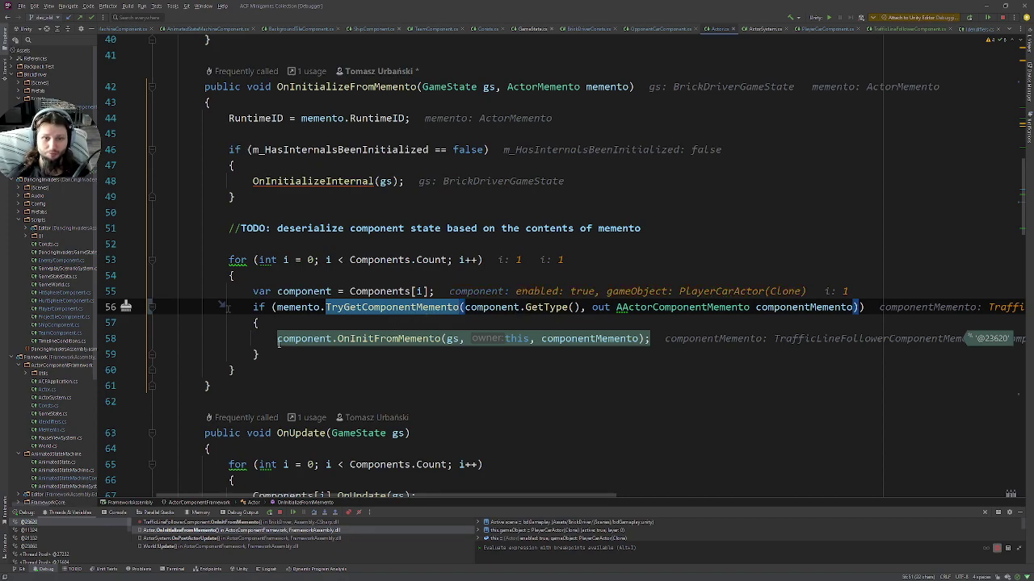
pyautogui.press('F11')
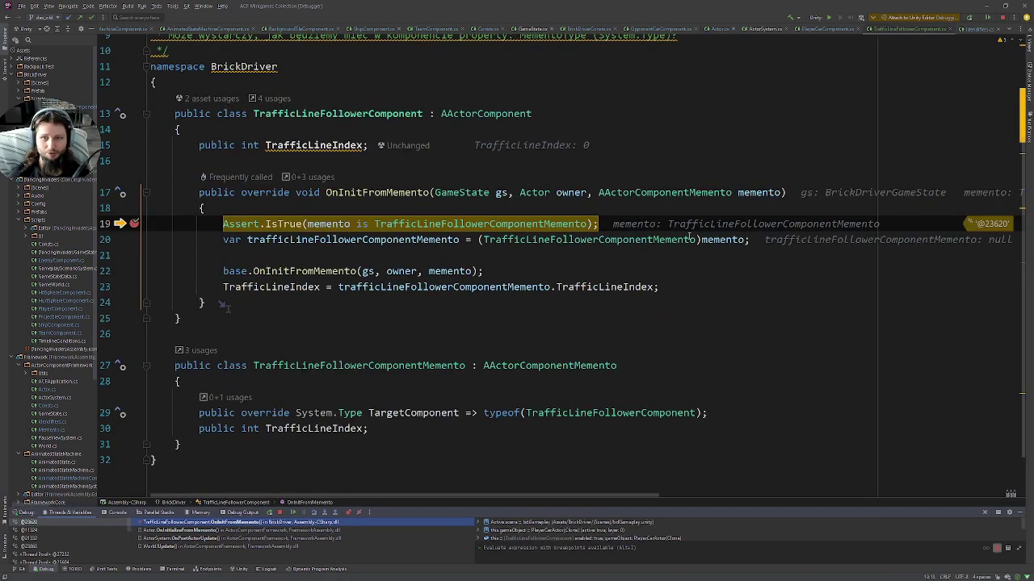
# Inspect the memento's TrafficLineIndex value, glancing at Unity and back
pyautogui.moveTo(759, 192)
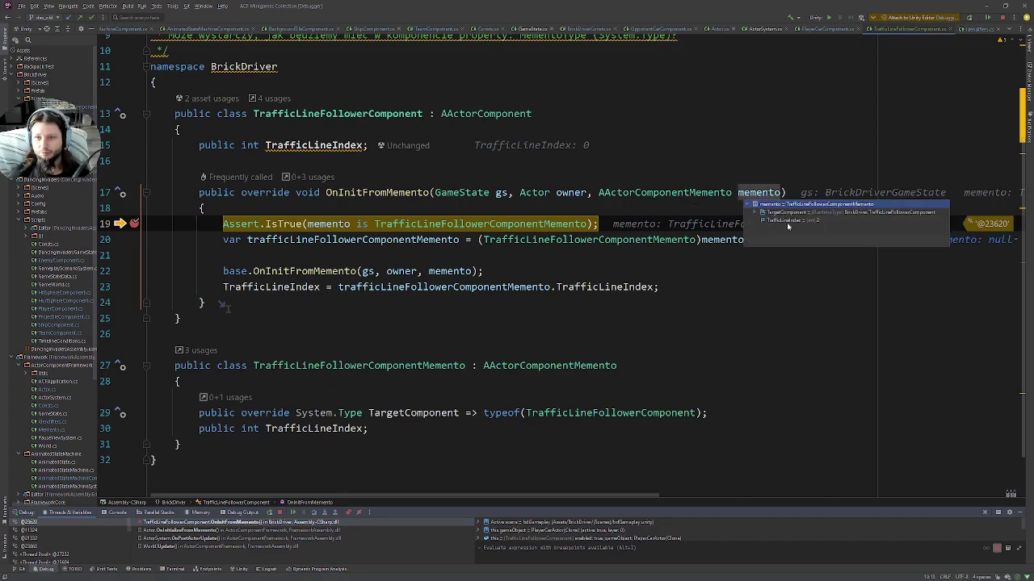
pyautogui.click(813, 222)
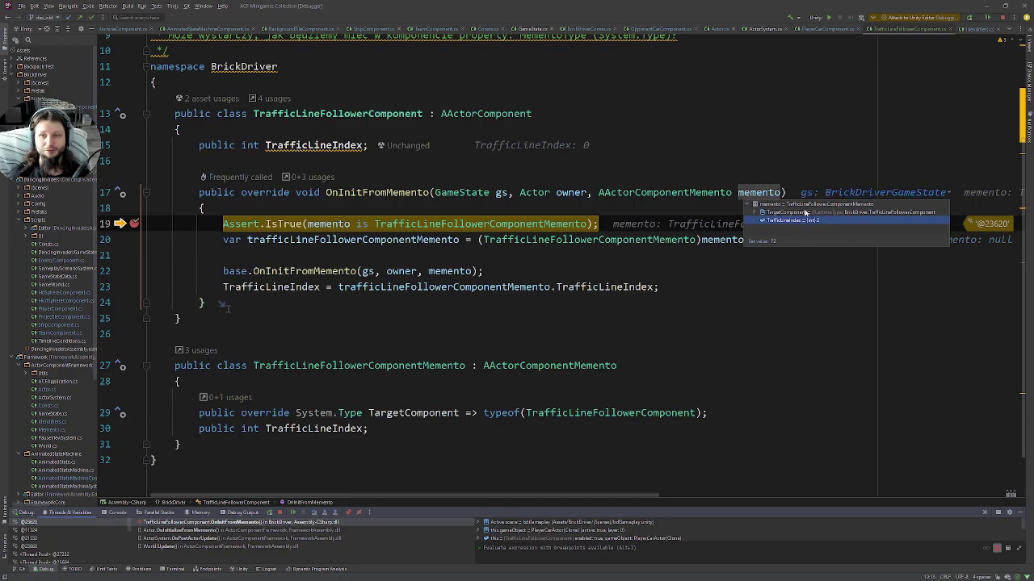
pyautogui.hotkey('alt', 'Tab')
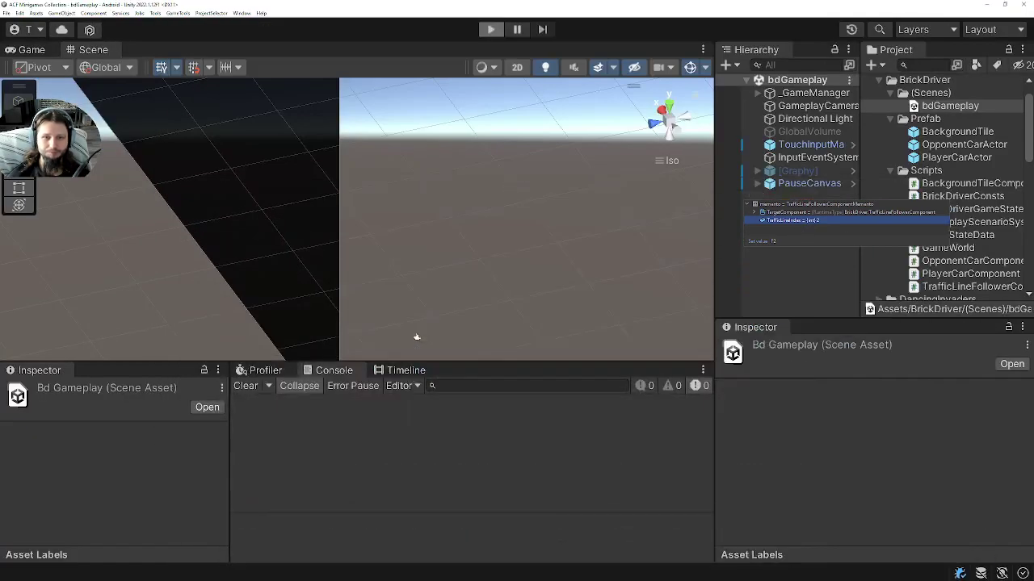
pyautogui.hotkey('alt', 'Tab')
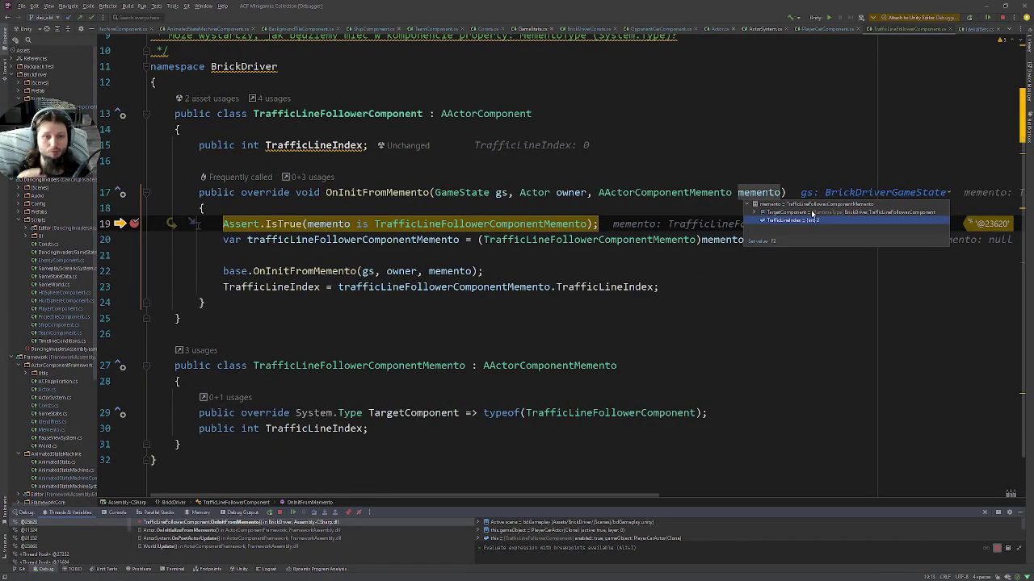
# Step over the memento type assertion and cast, then resume the game
pyautogui.press('F10')
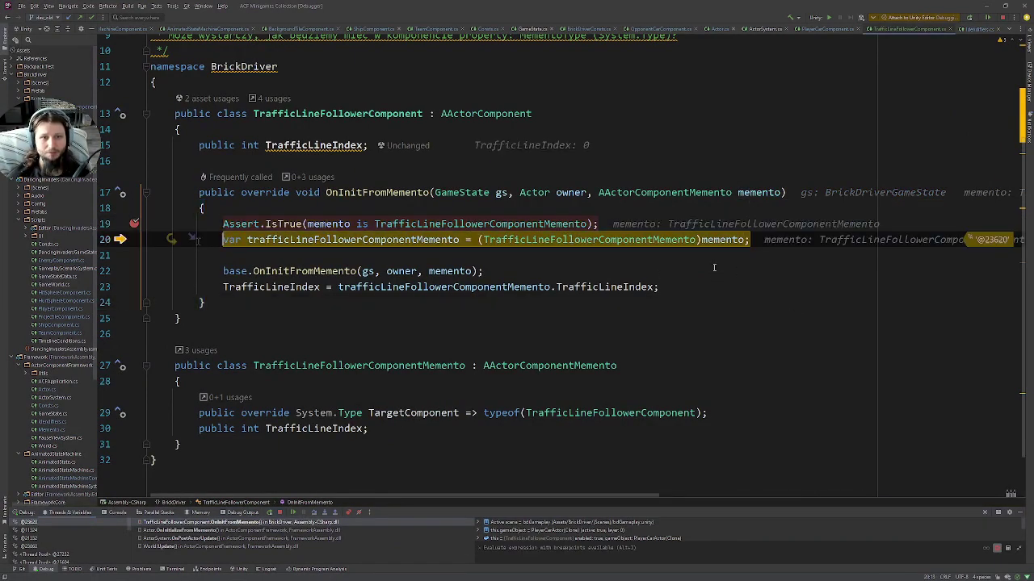
pyautogui.press('F10')
pyautogui.press('F10')
pyautogui.press('F5')
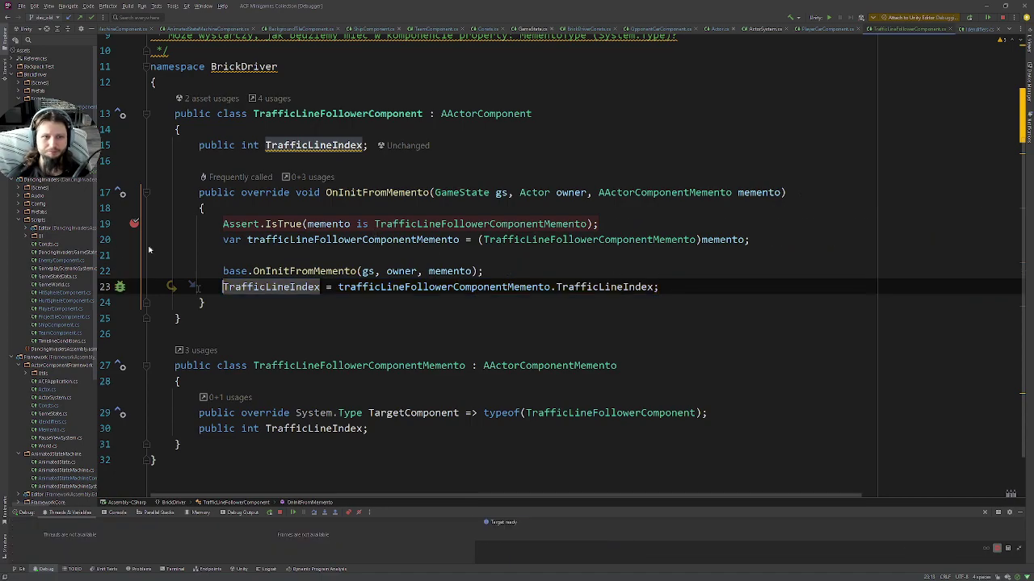
pyautogui.click(134, 223)
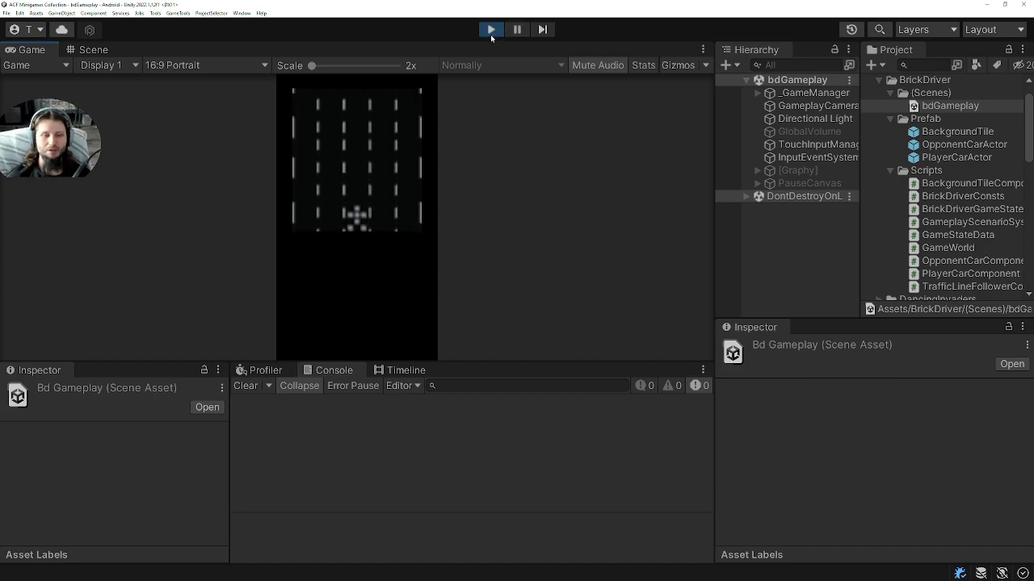
# Stop play mode and orient the Scene view to look from behind
pyautogui.click(491, 31)
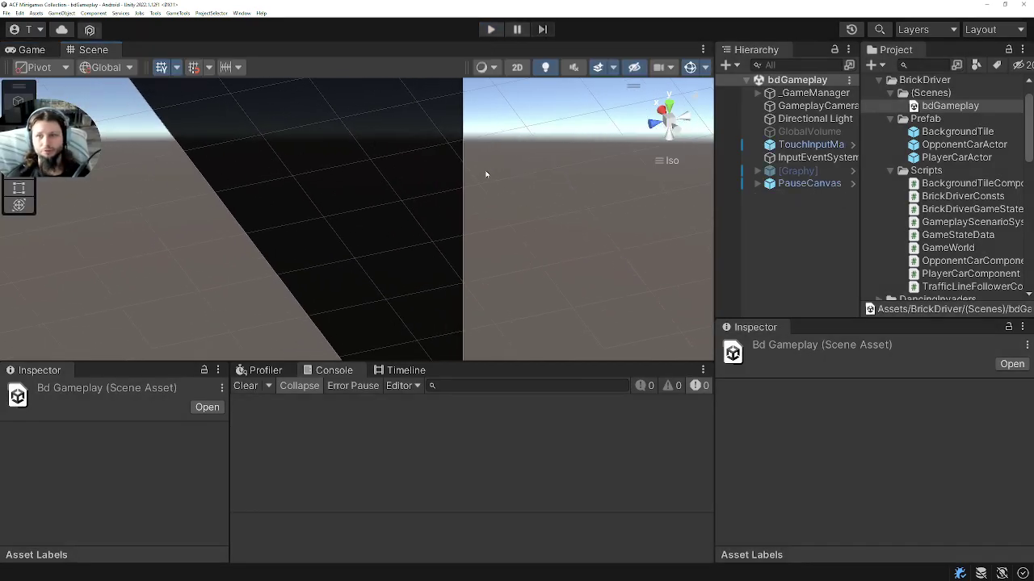
pyautogui.moveTo(486, 173); pyautogui.dragTo(306, 186, button='right')
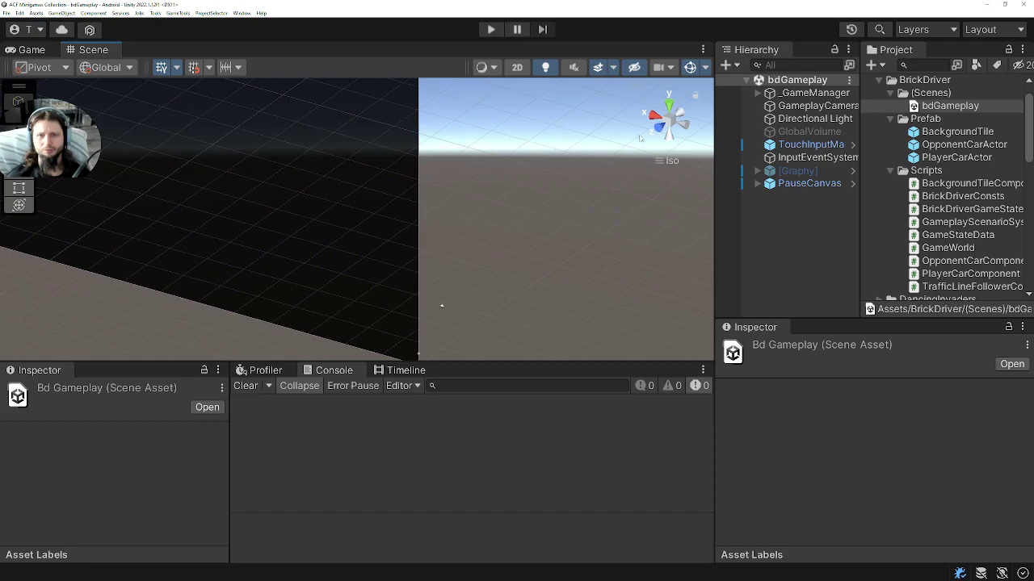
pyautogui.scroll(-3, 249, 215)
pyautogui.scroll(-3, 469, 203)
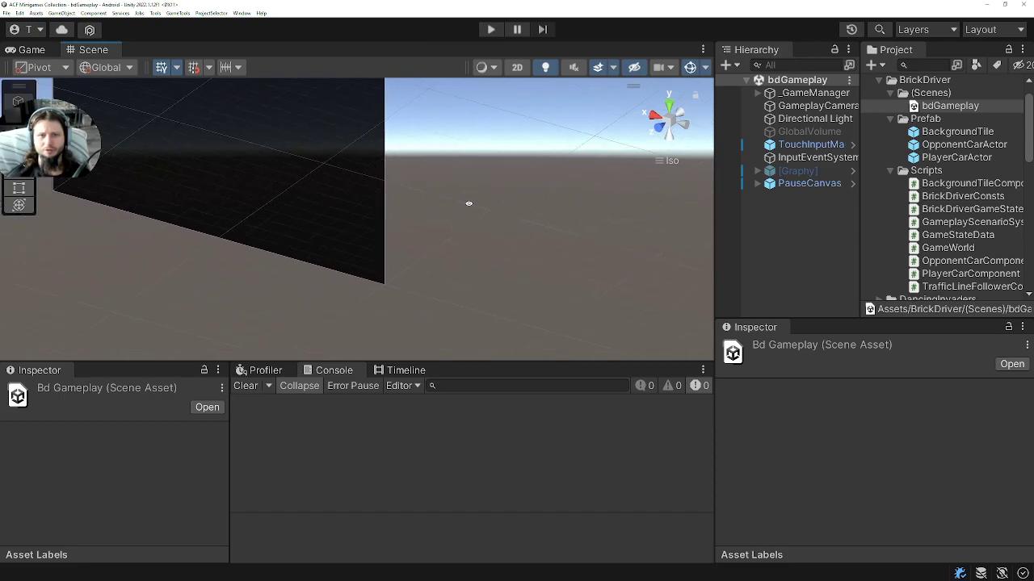
pyautogui.click(678, 117)
# Drag a PlayerCarActor prefab instance into the bdGameplay scene
pyautogui.scroll(3, 397, 304)
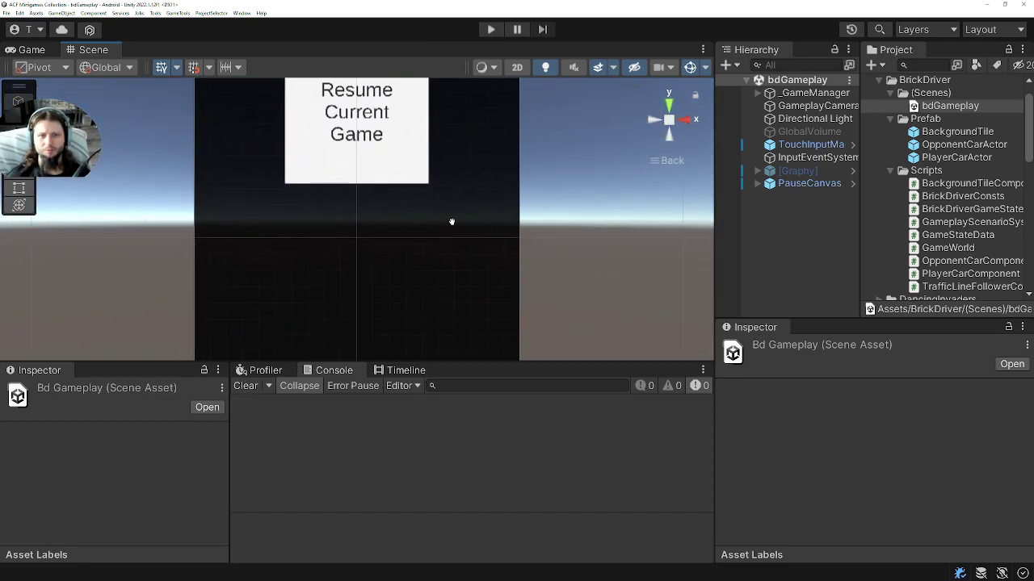
pyautogui.scroll(-1, 453, 205)
pyautogui.scroll(-1, 453, 205)
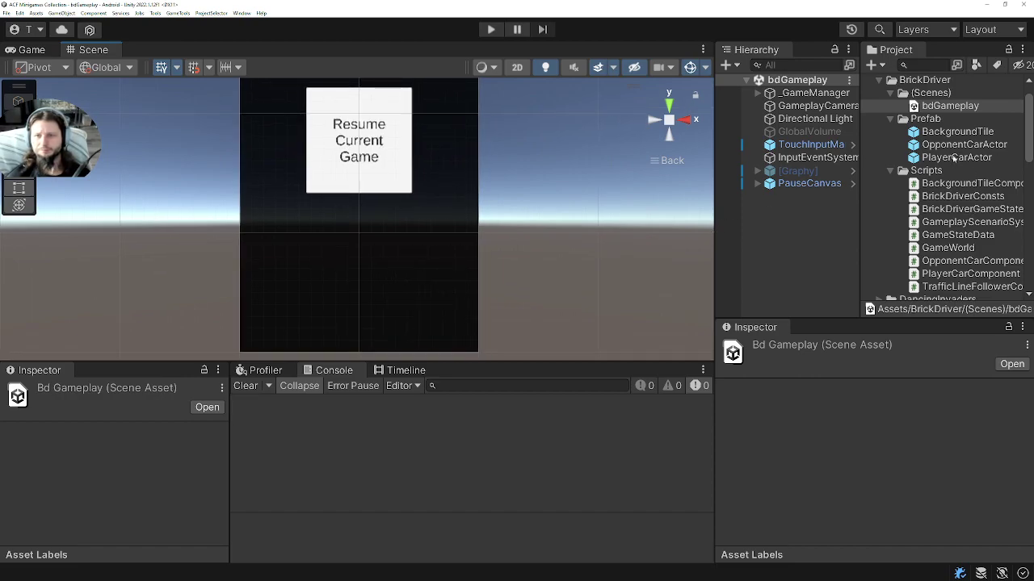
pyautogui.moveTo(955, 159); pyautogui.dragTo(388, 240)
# Frame the new PlayerCarActor and set its position X, Y, Z to 0, 0, 0
pyautogui.scroll(2, 434, 254)
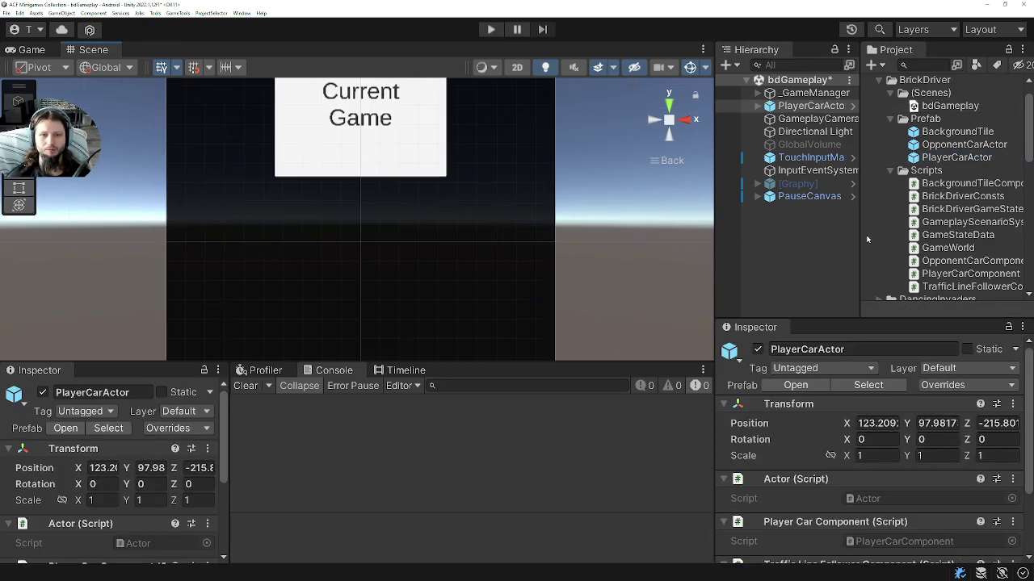
pyautogui.press('f')
pyautogui.click(982, 424)
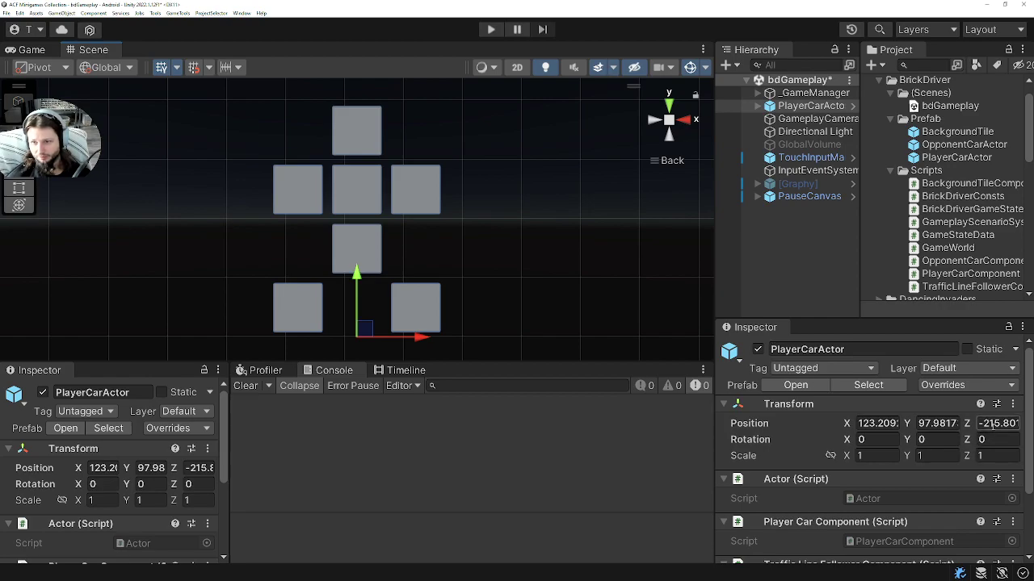
pyautogui.write('0')
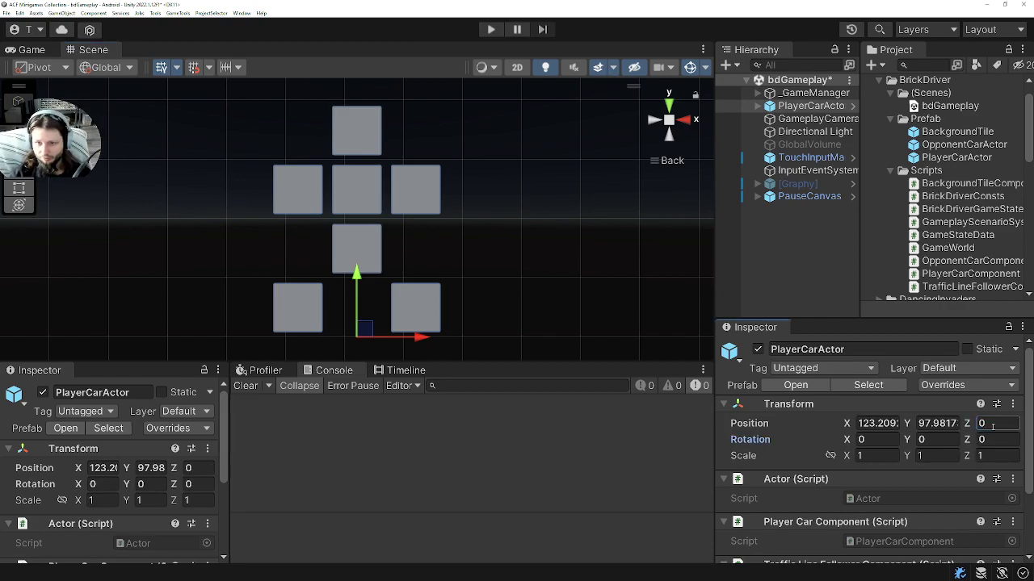
pyautogui.click(878, 423)
pyautogui.press('Tab')
pyautogui.write('0')
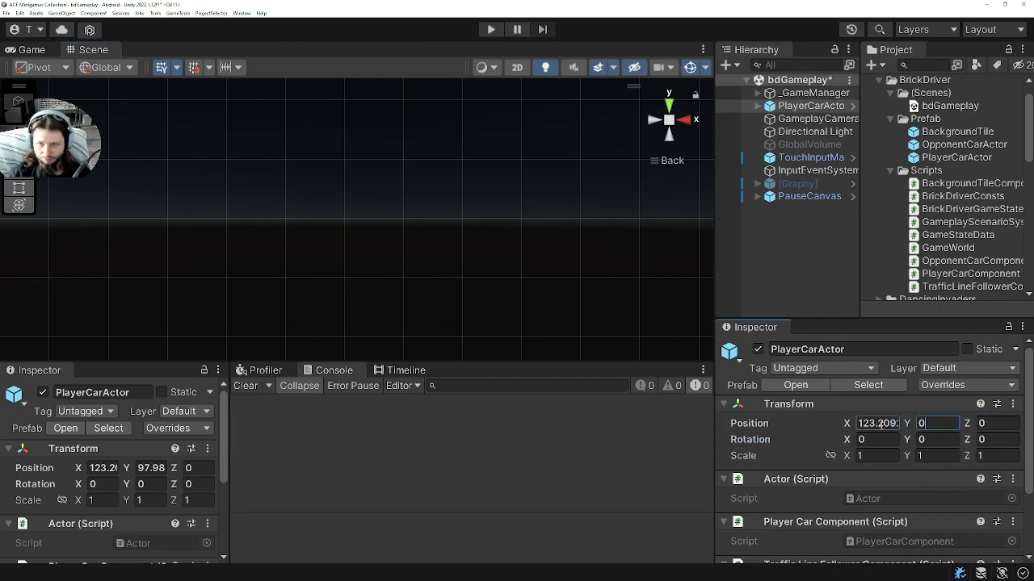
pyautogui.press('Tab')
pyautogui.click(878, 423)
pyautogui.write('0')
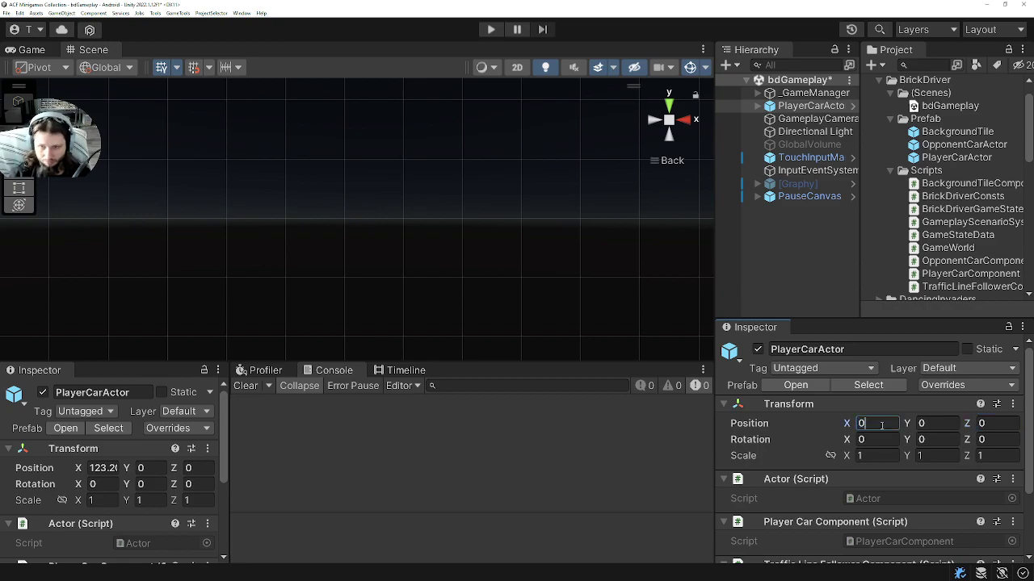
pyautogui.press('Return')
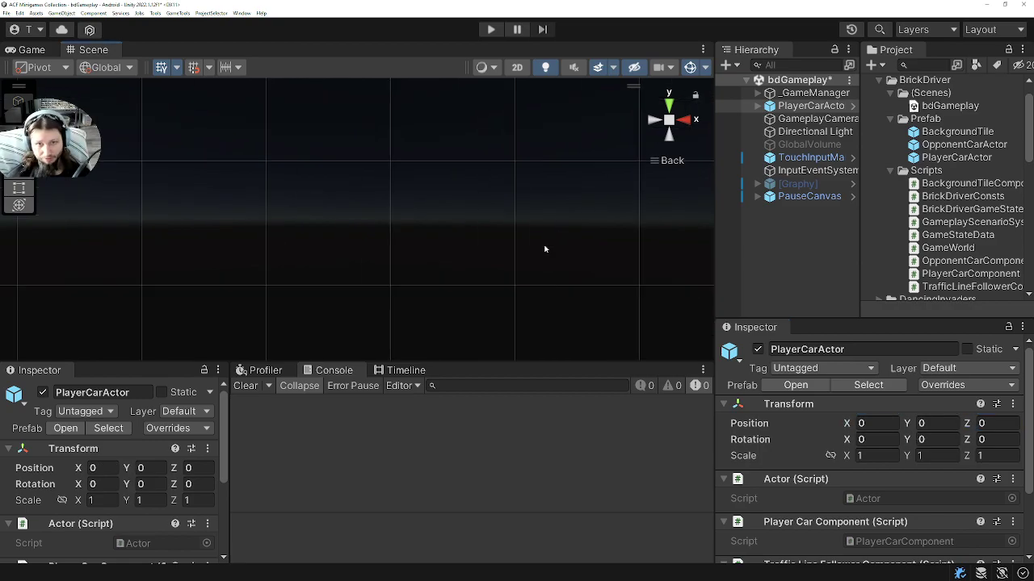
# Frame the car at the origin and add an OpponentCarActor instance at Y 8
pyautogui.press('f')
pyautogui.scroll(2, 482, 228)
pyautogui.scroll(-2, 482, 229)
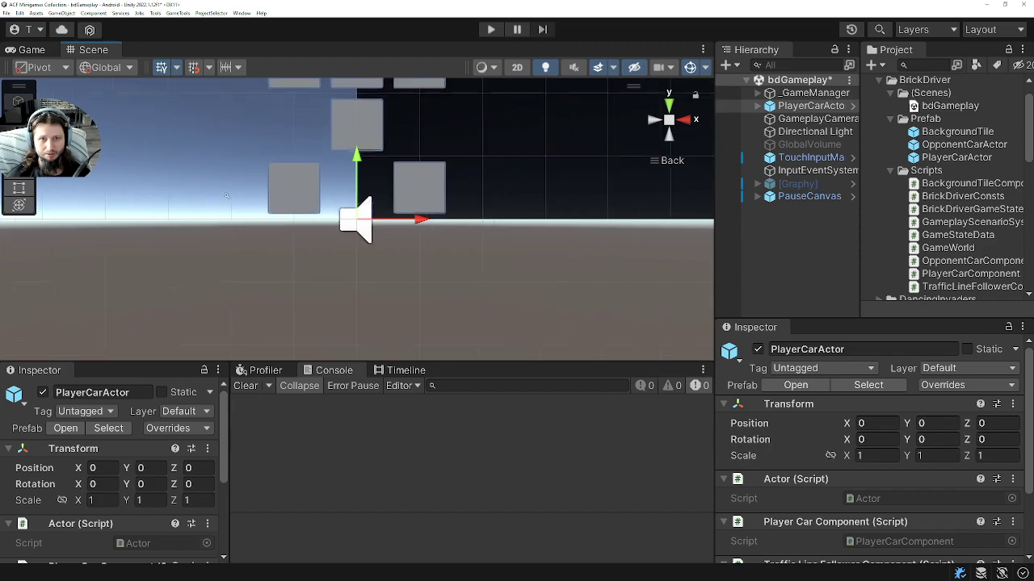
pyautogui.scroll(-2, 482, 228)
pyautogui.scroll(-2, 482, 229)
pyautogui.moveTo(468, 199)
pyautogui.mouseDown(button='middle')
pyautogui.moveTo(451, 310)
pyautogui.moveTo(439, 247)
pyautogui.moveTo(488, 215)
pyautogui.mouseUp(button='middle')
pyautogui.scroll(-1, 428, 253)
pyautogui.scroll(-1, 428, 254)
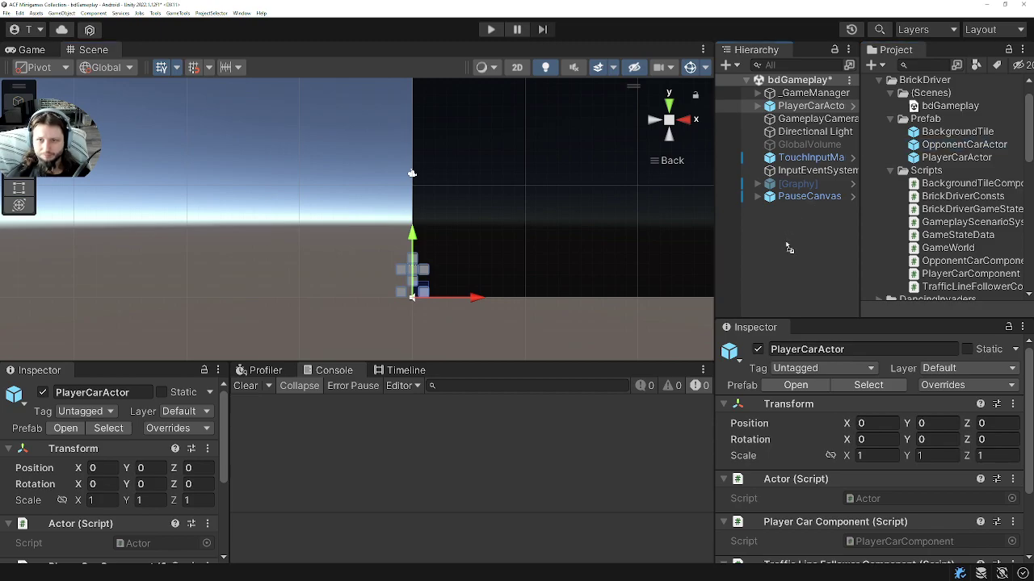
pyautogui.moveTo(963, 145); pyautogui.dragTo(786, 238)
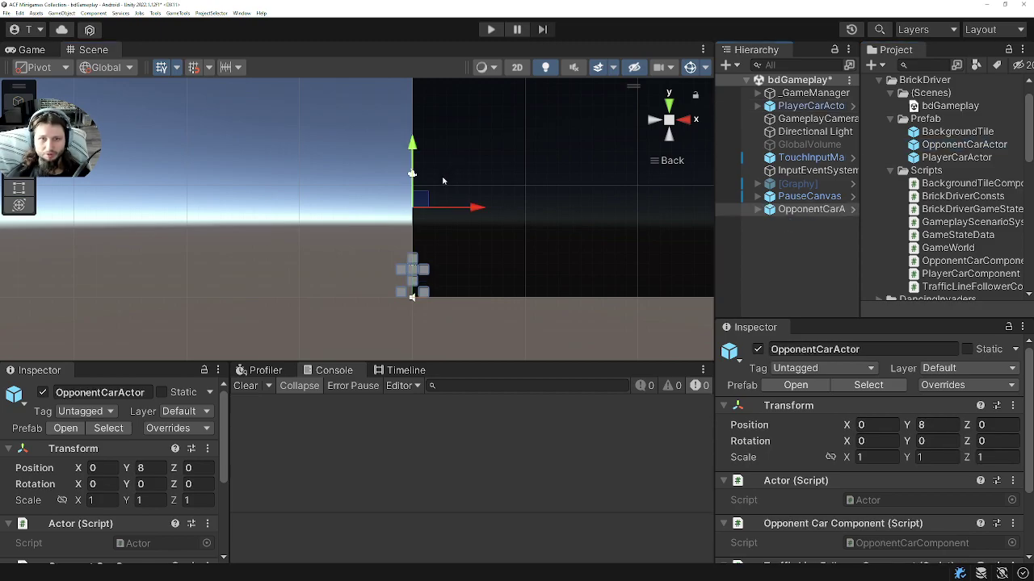
# Frame OpponentCarActor and inspect its Cube, Cube (1) and Cube (2) children
pyautogui.click(795, 220)
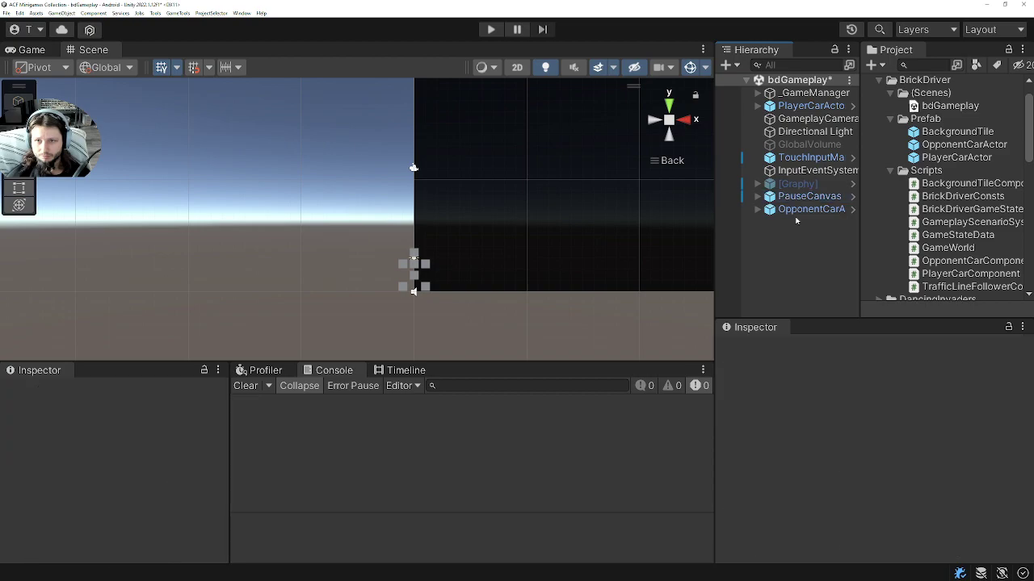
pyautogui.doubleClick(804, 210)
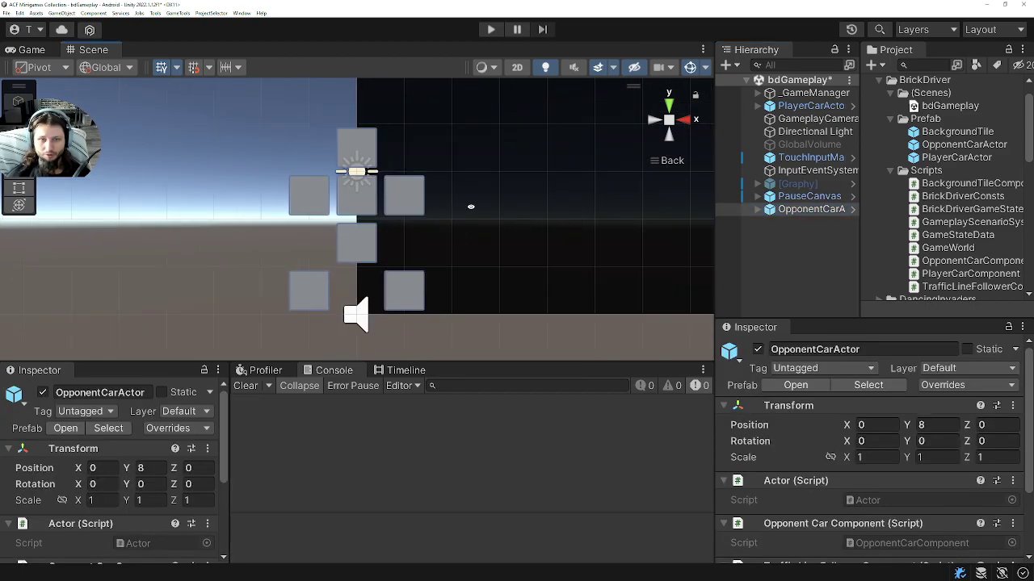
pyautogui.scroll(-3, 308, 206)
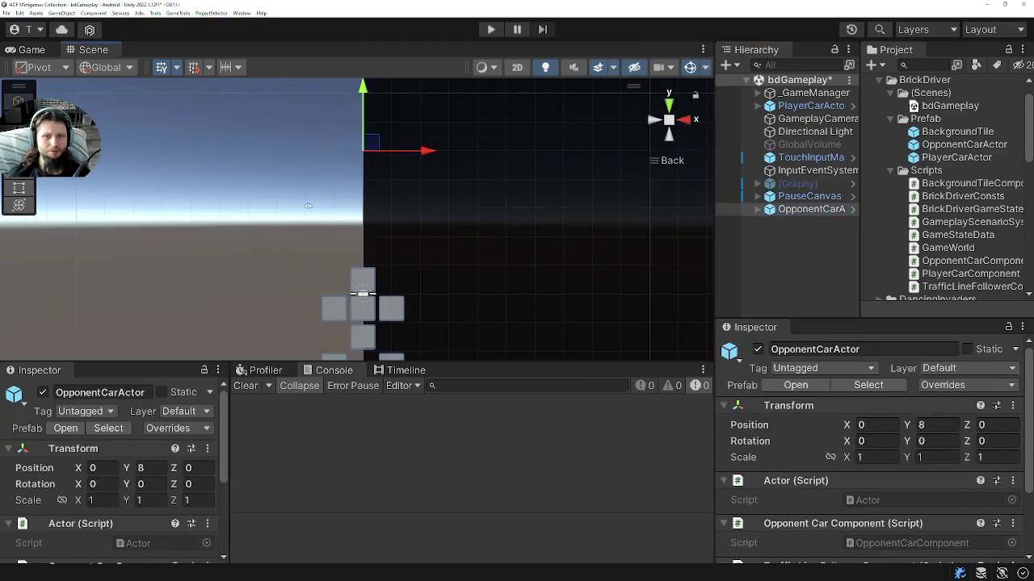
pyautogui.scroll(-2, 395, 214)
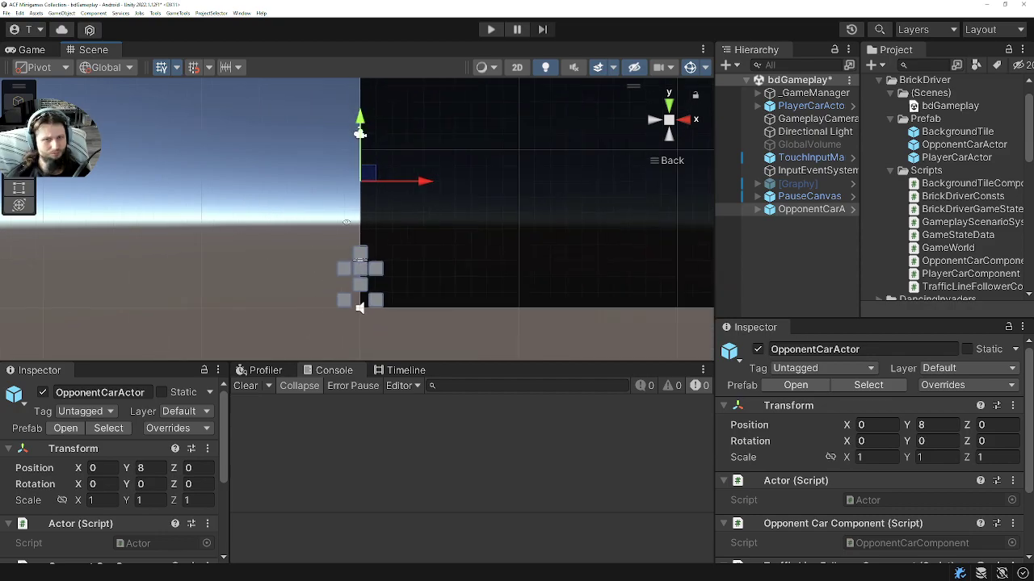
pyautogui.click(758, 209)
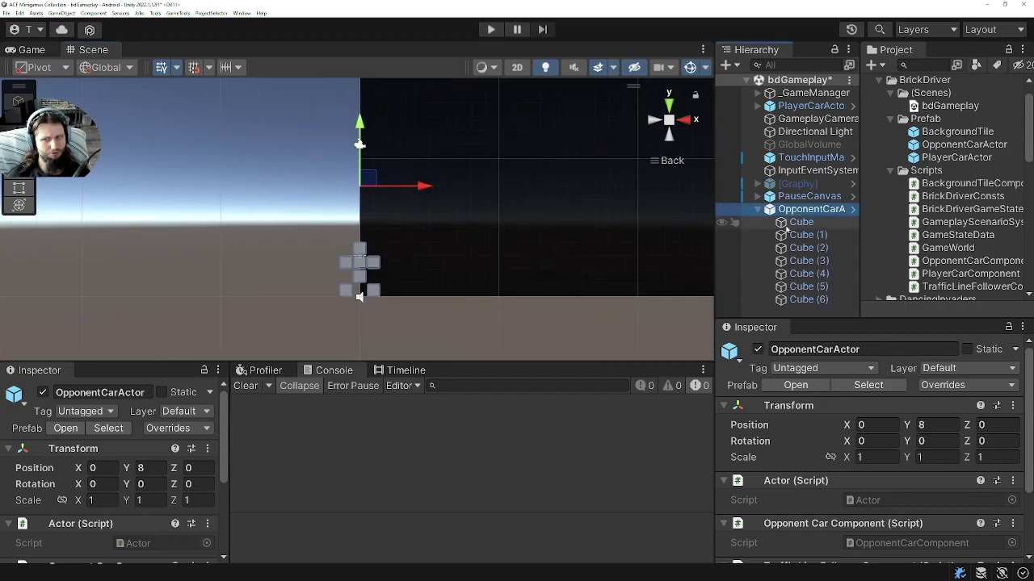
pyautogui.click(799, 226)
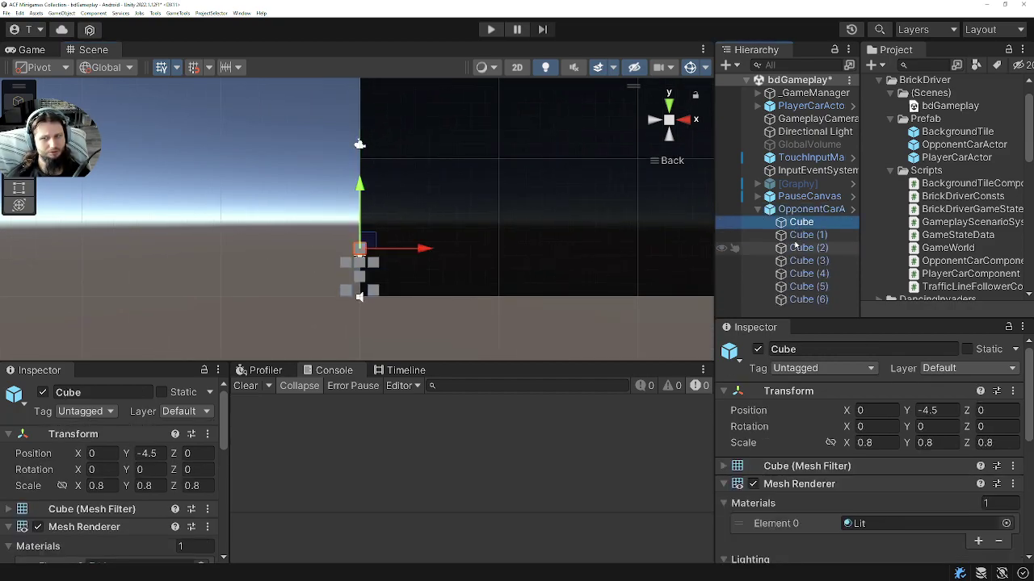
pyautogui.click(803, 235)
pyautogui.click(804, 248)
# Browse PauseCanvas's ResumeButton, collapse the tree, and move PlayerCarActor below OpponentCarActor
pyautogui.click(808, 196)
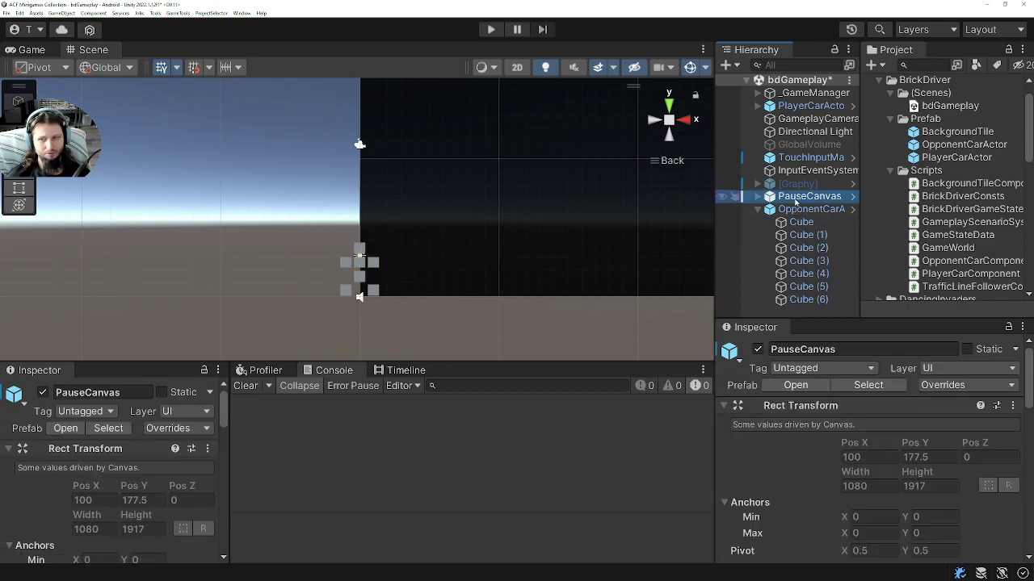
pyautogui.click(757, 196)
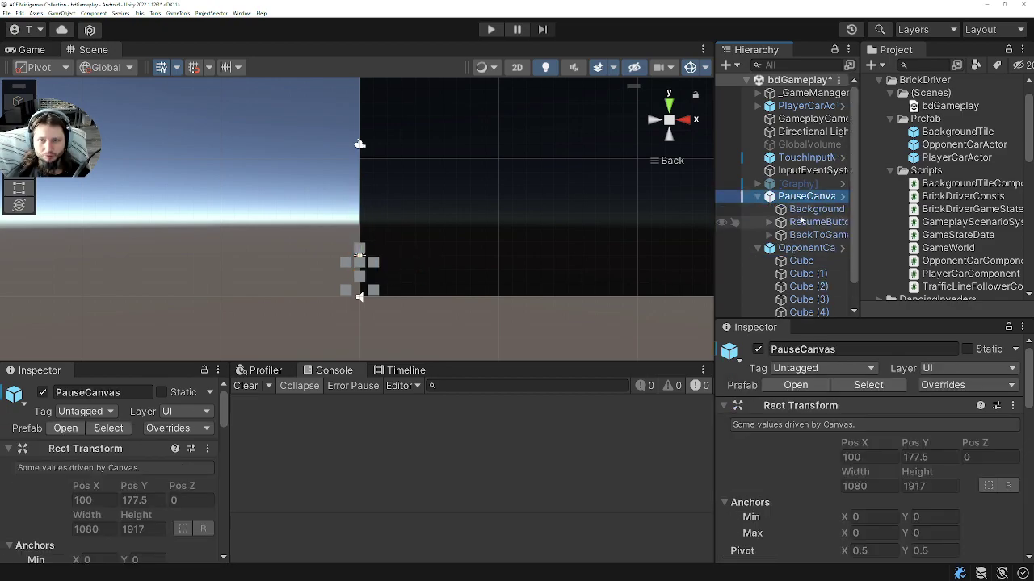
pyautogui.press('Down')
pyautogui.press('Down')
pyautogui.click(757, 196)
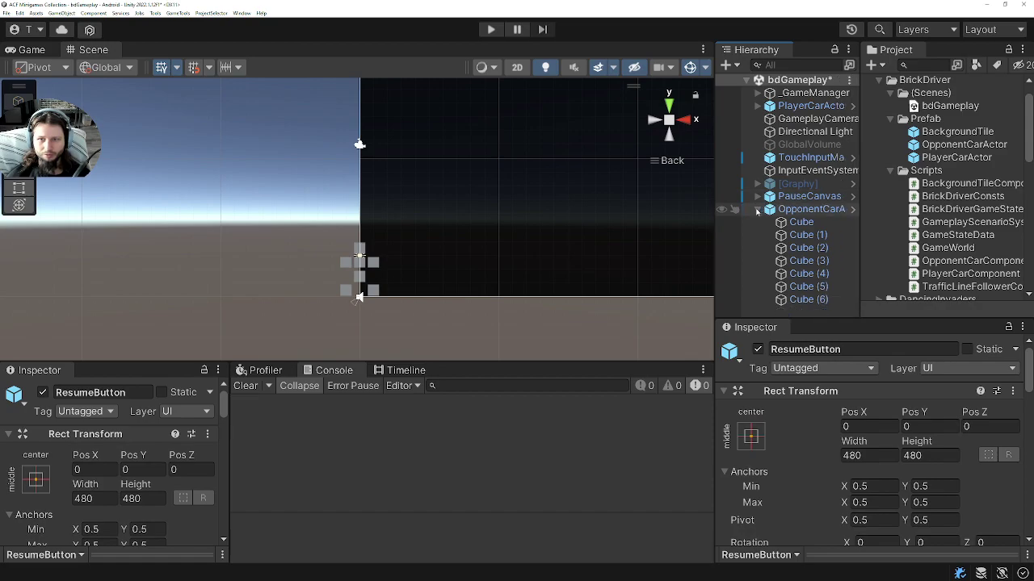
pyautogui.click(758, 209)
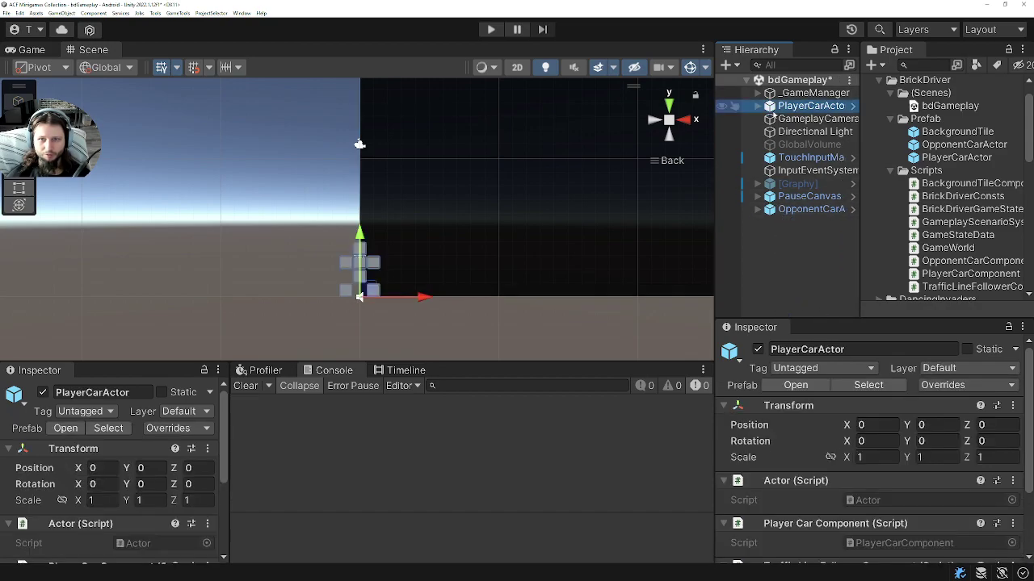
pyautogui.moveTo(773, 115); pyautogui.dragTo(791, 231)
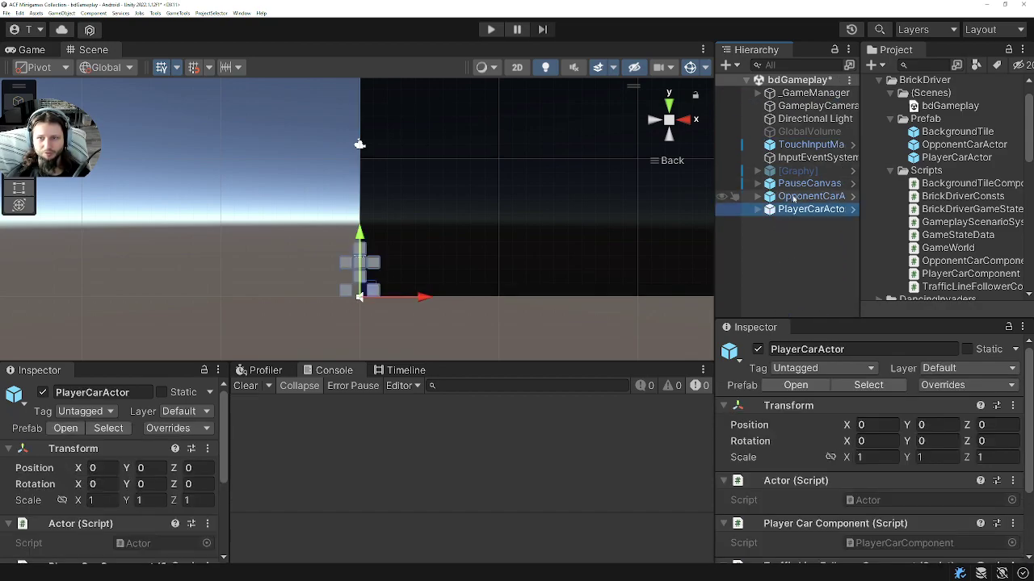
pyautogui.click(794, 197)
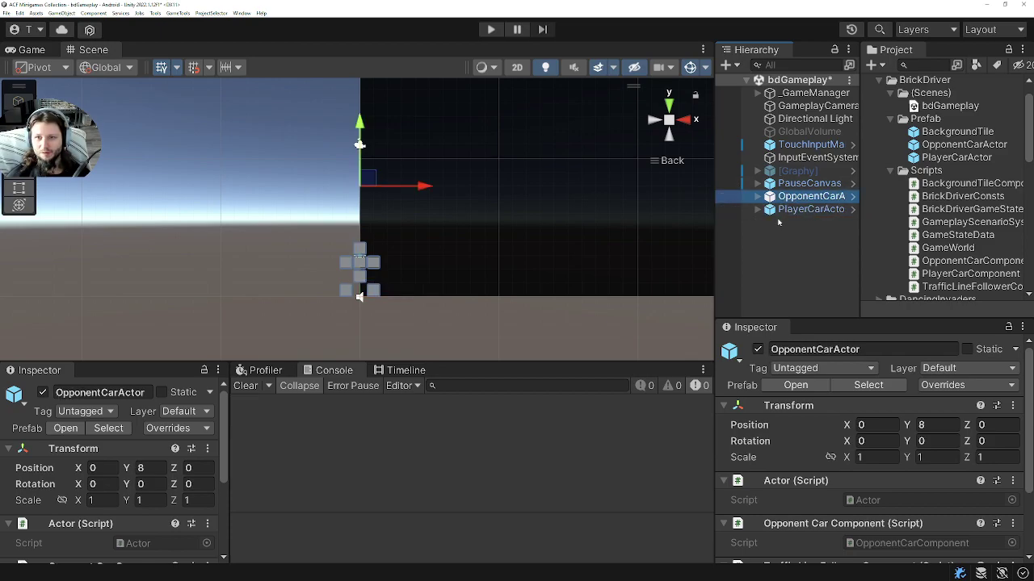
# Set OpponentCarActor's Position Y to 0 and add 8 to the first Cube's Y
pyautogui.click(931, 425)
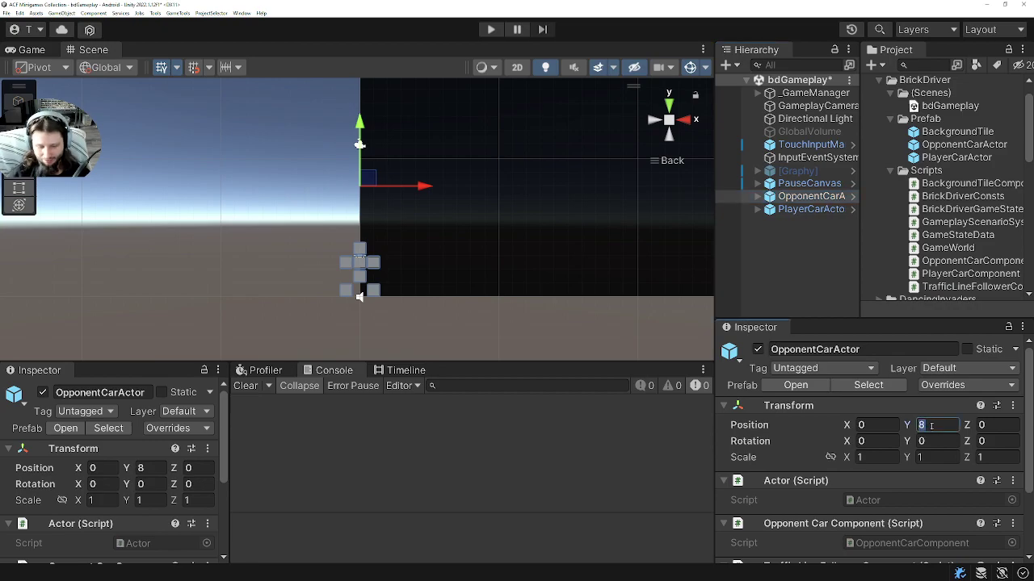
pyautogui.write('0')
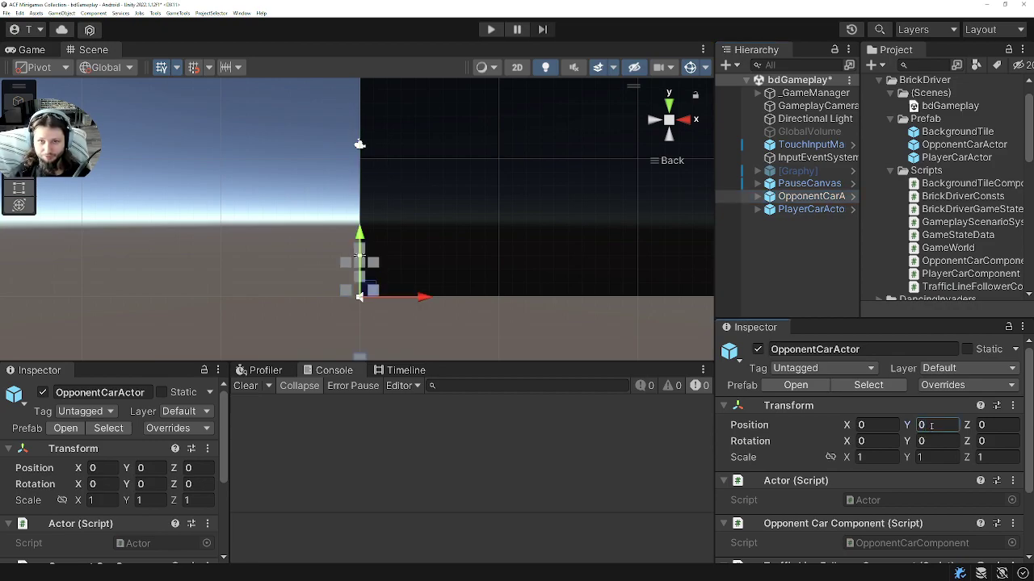
pyautogui.click(759, 196)
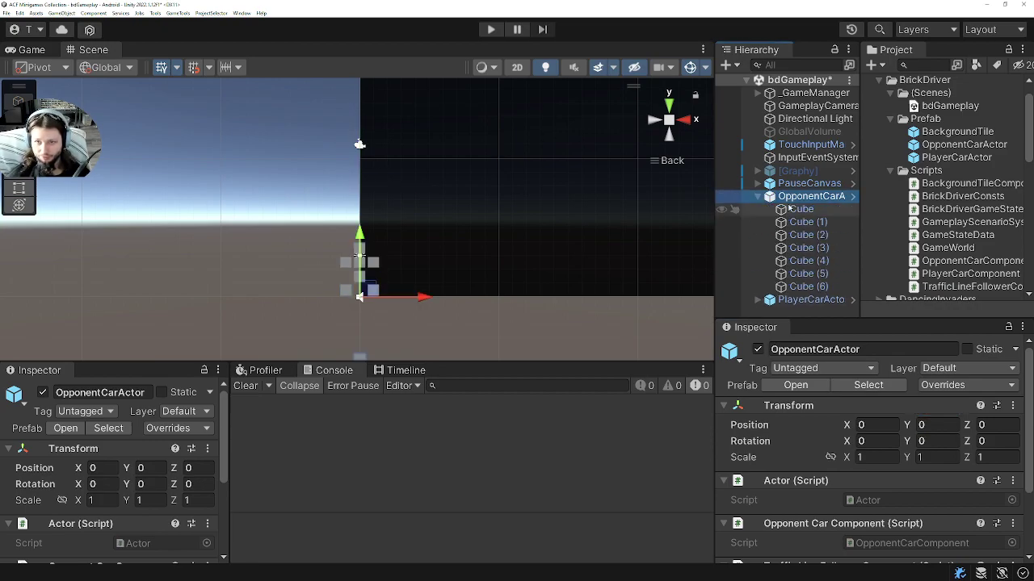
pyautogui.click(795, 209)
pyautogui.click(937, 411)
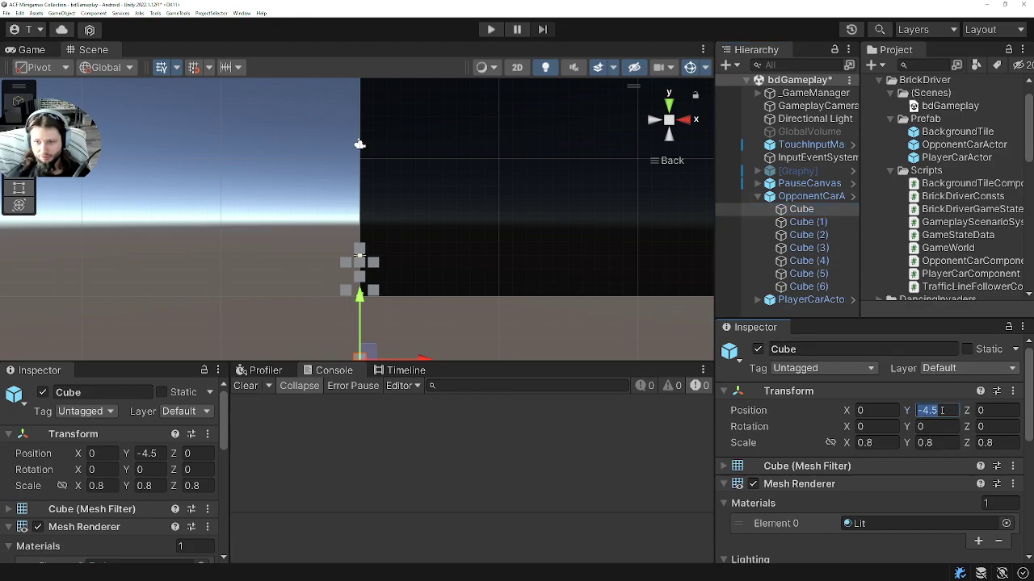
pyautogui.click(942, 410)
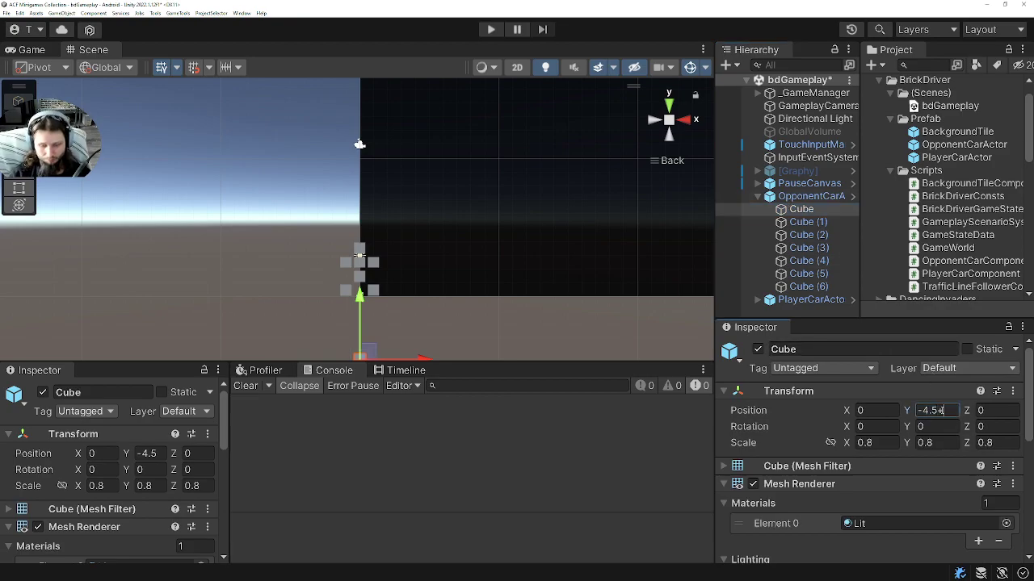
pyautogui.write('+8')
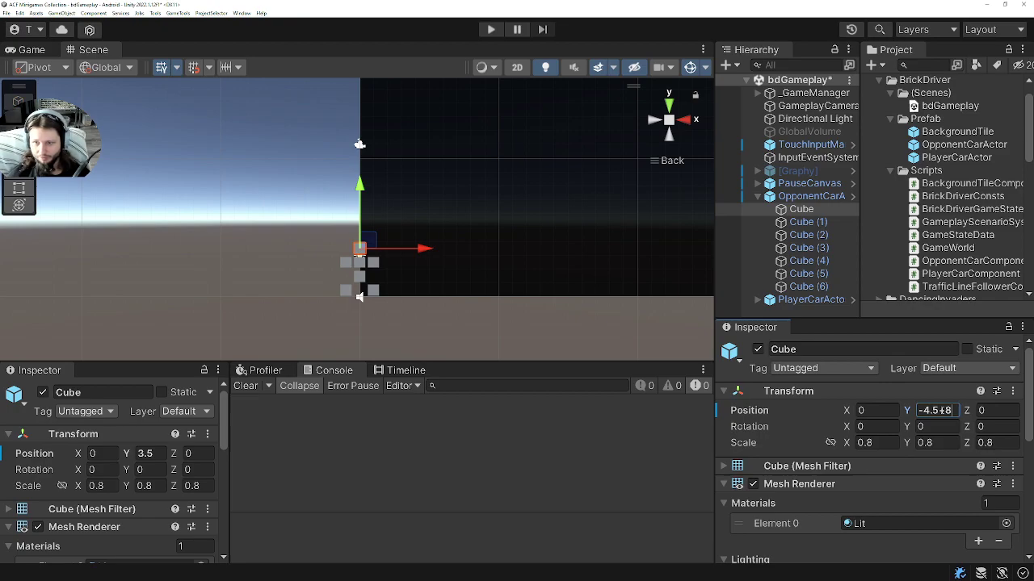
pyautogui.moveTo(937, 410); pyautogui.dragTo(958, 413)
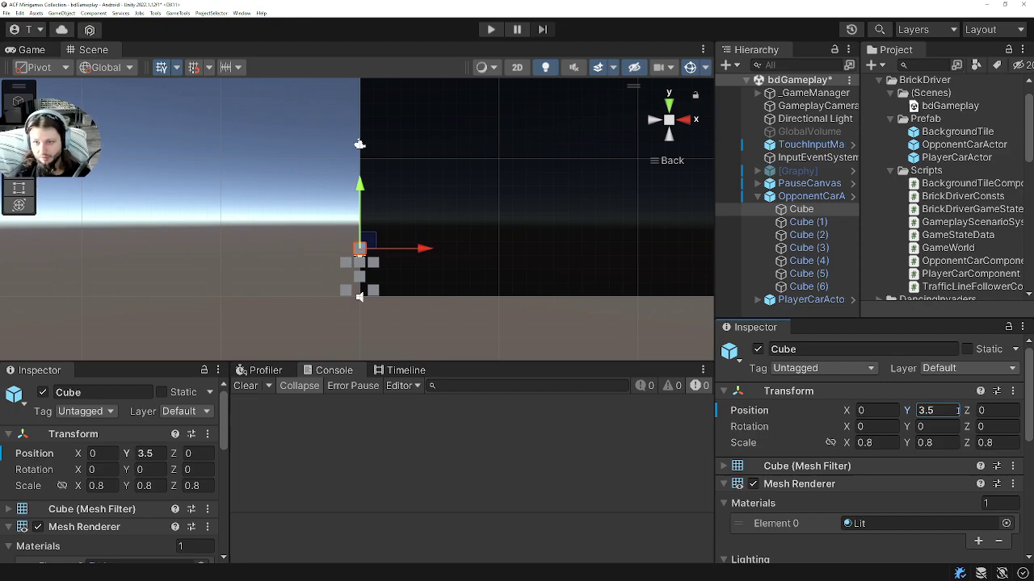
# Set Y of Cube (1), Cube (2) and Cube (3) to 2.5, 1.5 and 0.5
pyautogui.click(807, 221)
pyautogui.click(952, 407)
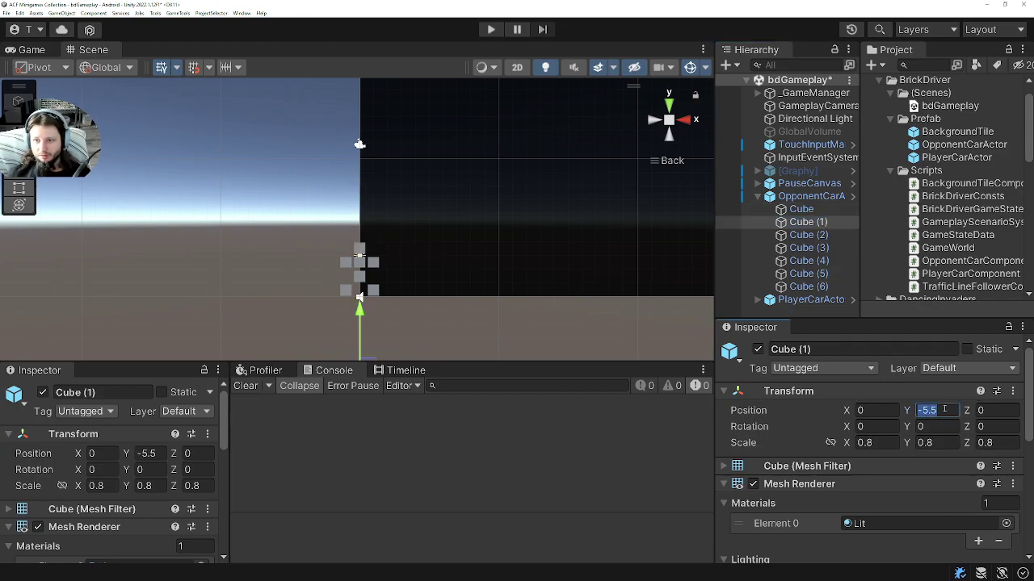
pyautogui.write('2.5')
pyautogui.click(807, 234)
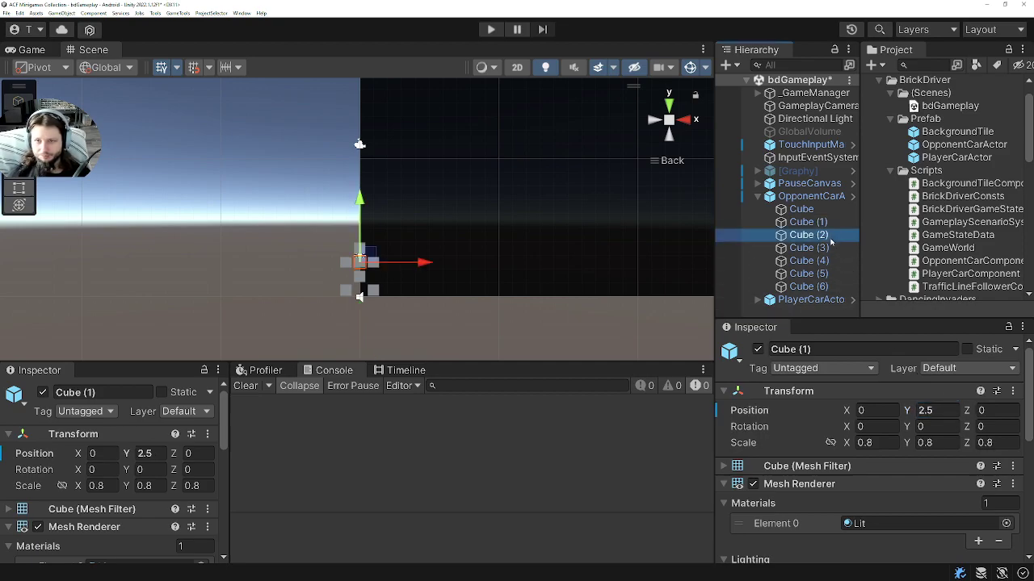
pyautogui.click(929, 411)
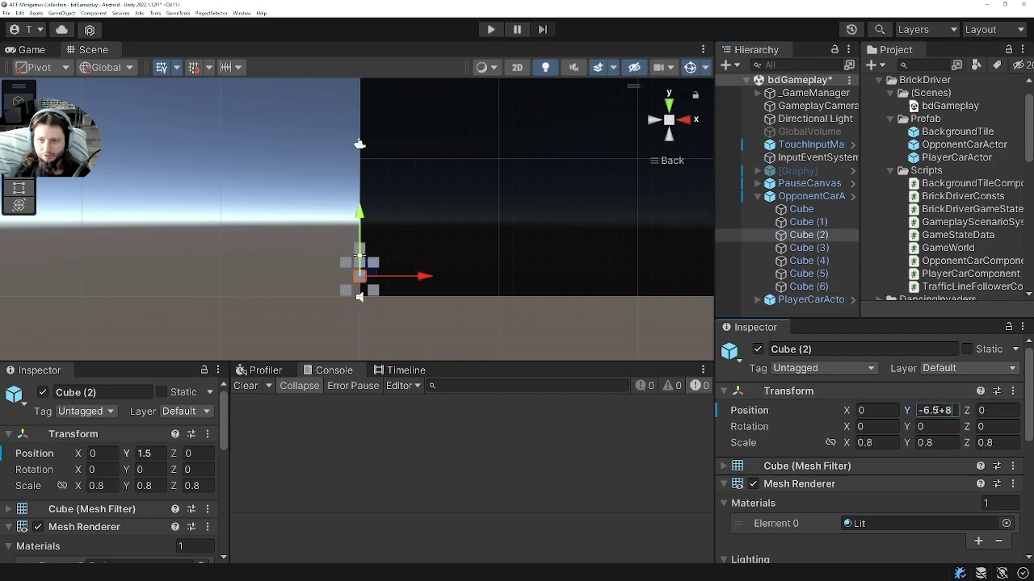
pyautogui.write('1.5')
pyautogui.click(812, 248)
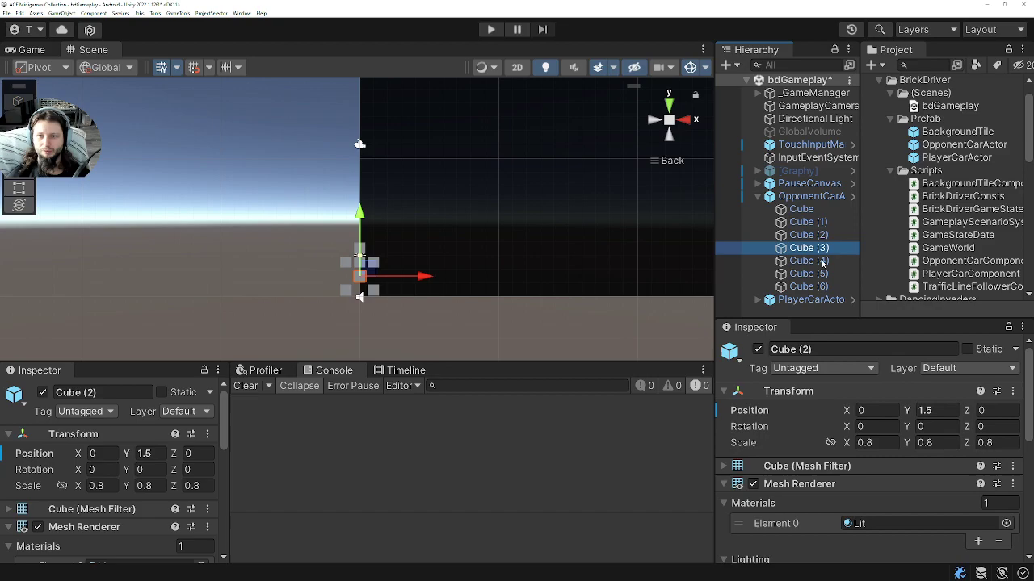
pyautogui.click(953, 411)
pyautogui.write('0.5')
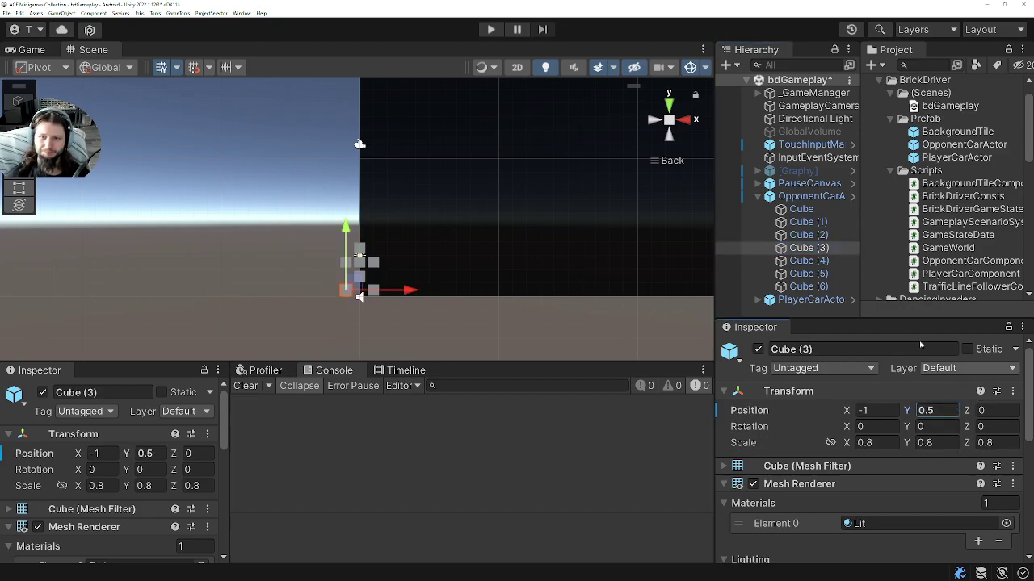
# Set Y of Cube (4), Cube (5) and Cube (6) to 0.5, 2.5 and 2.5
pyautogui.click(808, 261)
pyautogui.click(939, 410)
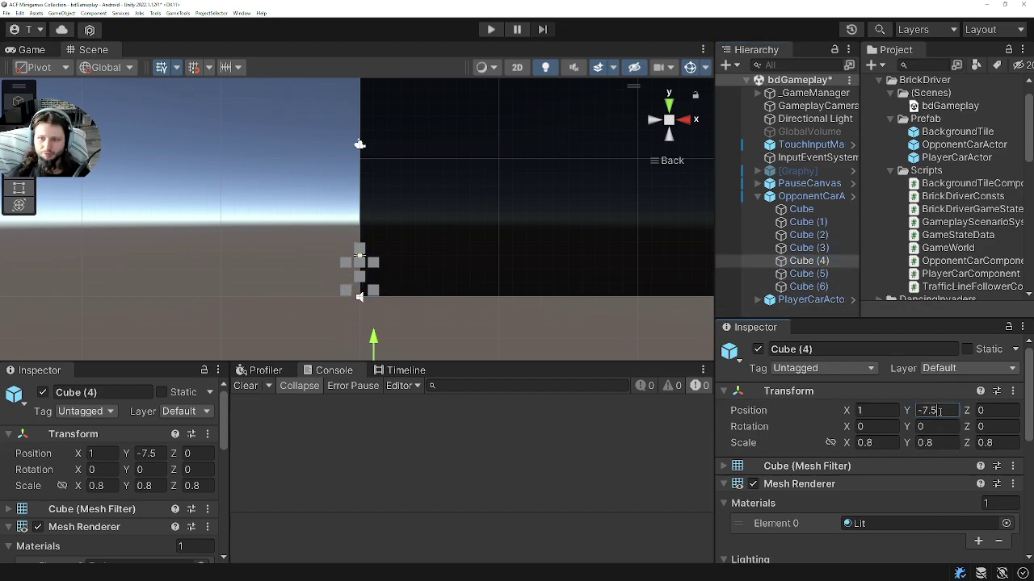
pyautogui.write('0.5')
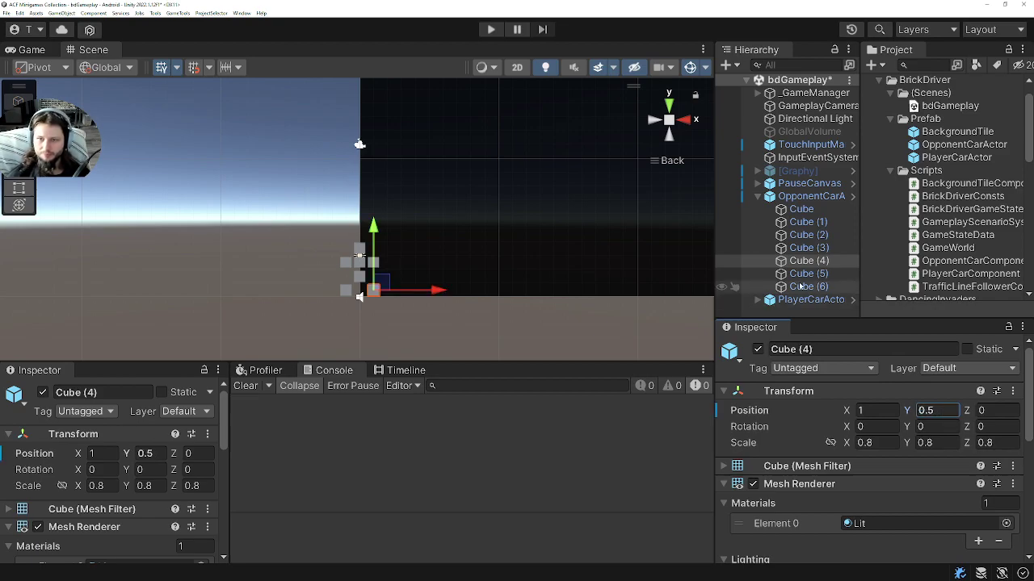
pyautogui.click(807, 273)
pyautogui.click(938, 410)
pyautogui.write('2.5')
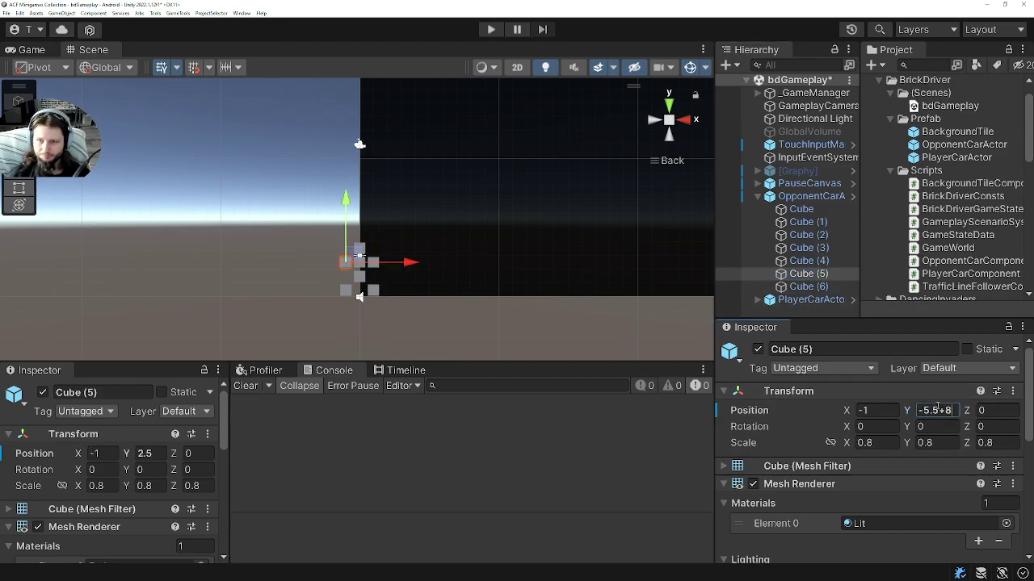
pyautogui.click(807, 287)
pyautogui.click(914, 411)
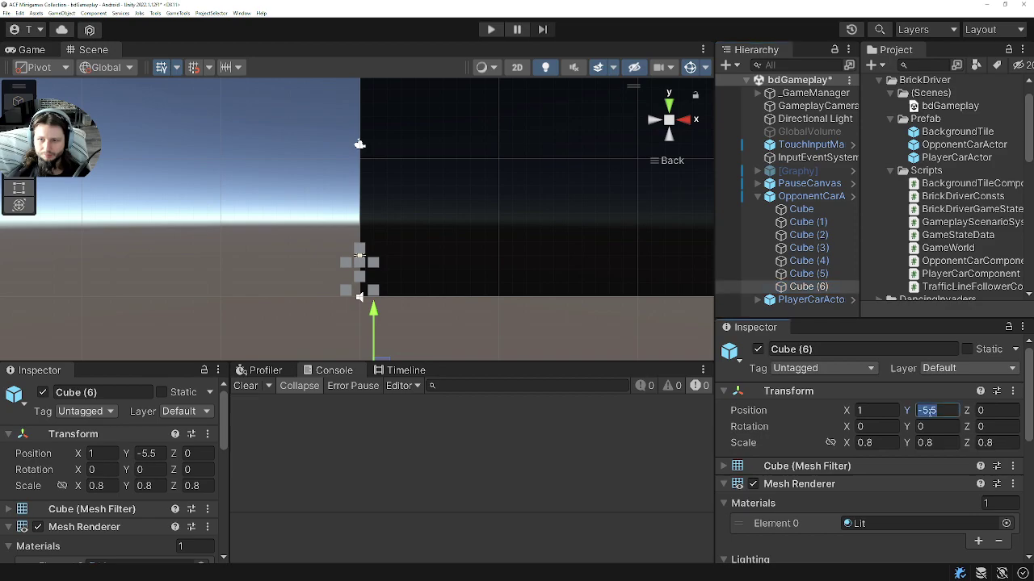
pyautogui.write('2.5')
pyautogui.click(811, 197)
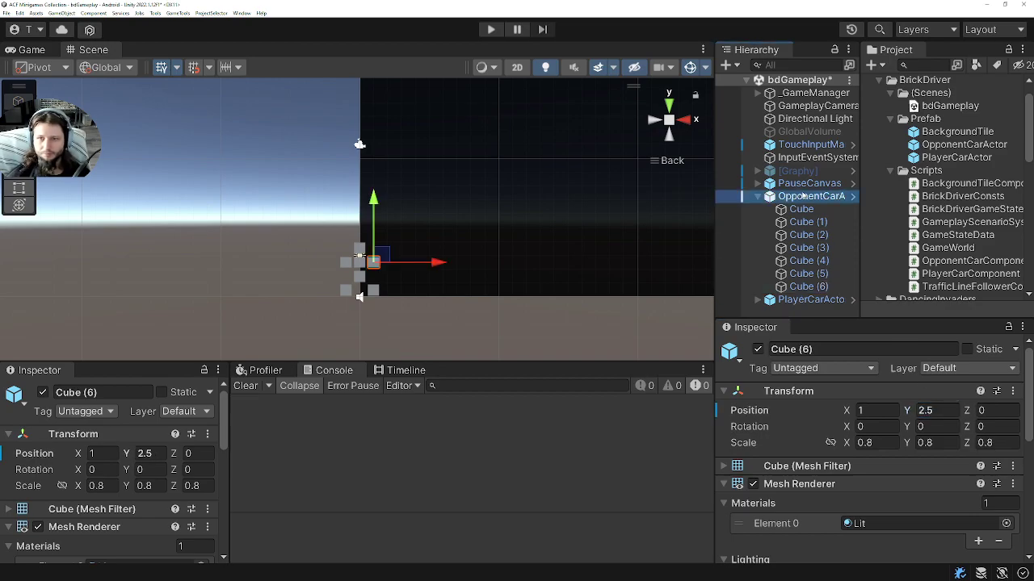
# Apply all overrides from the OpponentCarActor instance to its prefab
pyautogui.click(982, 386)
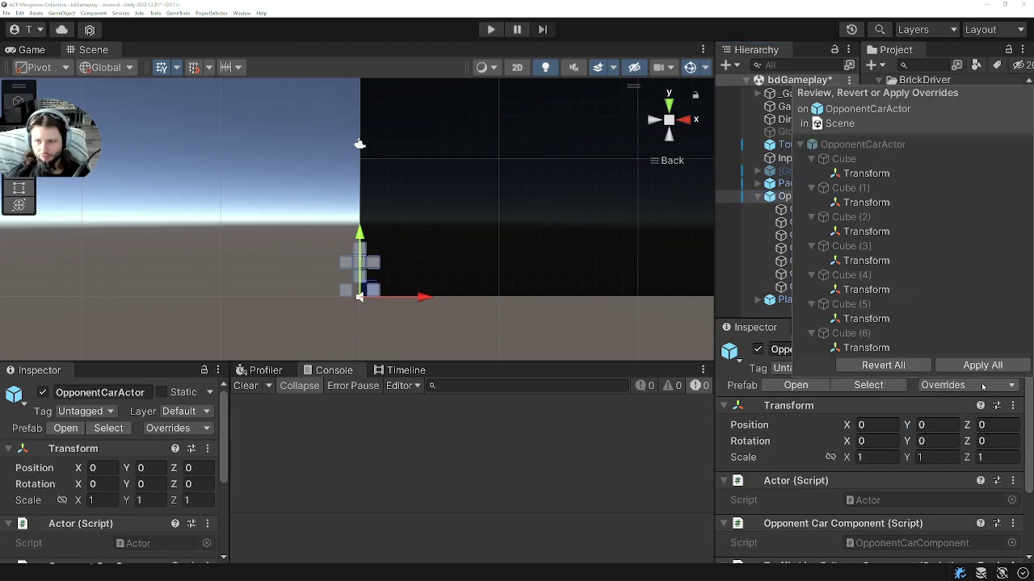
pyautogui.click(982, 365)
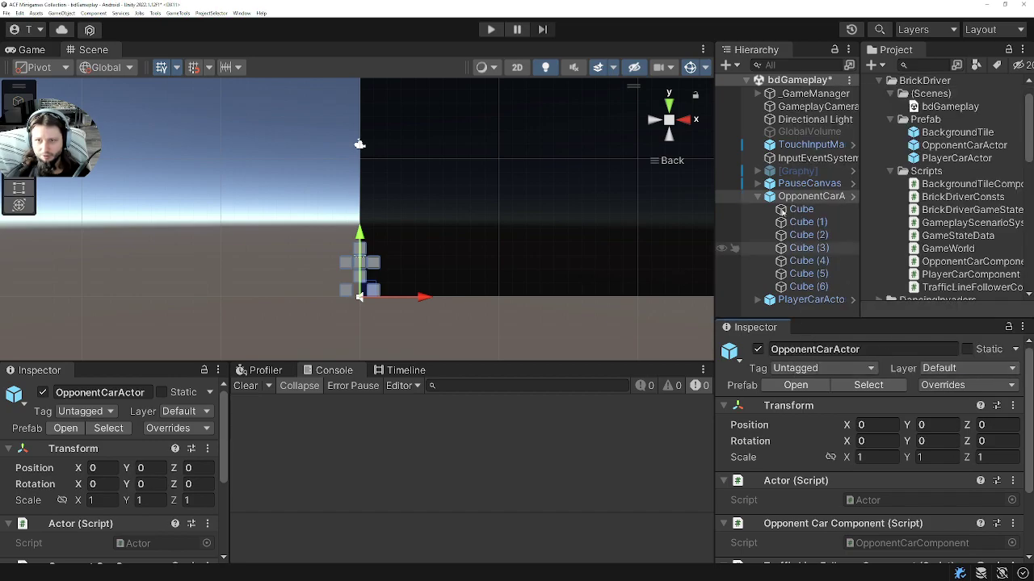
pyautogui.click(800, 209)
pyautogui.click(808, 287)
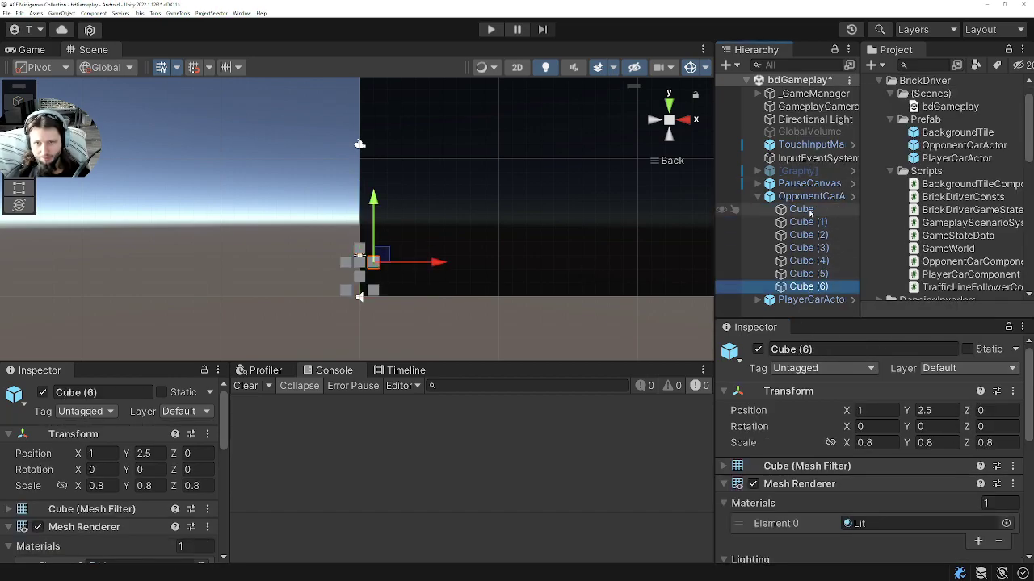
# Step through the seven cubes to verify their new Y positions
pyautogui.click(808, 209)
pyautogui.click(807, 222)
pyautogui.click(808, 235)
pyautogui.click(807, 248)
pyautogui.click(808, 261)
pyautogui.click(806, 274)
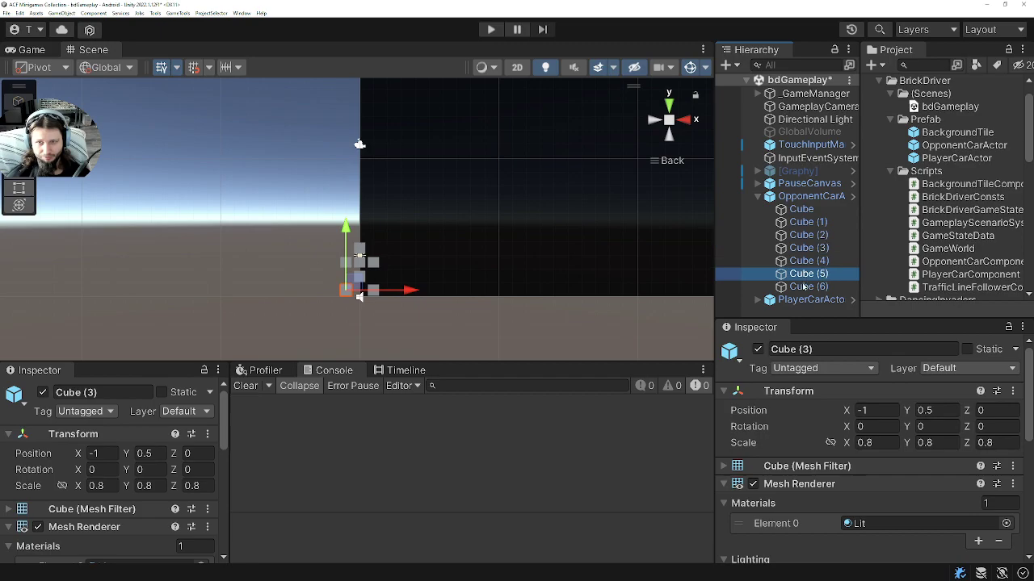
pyautogui.click(807, 286)
pyautogui.click(807, 261)
pyautogui.click(808, 248)
pyautogui.click(807, 222)
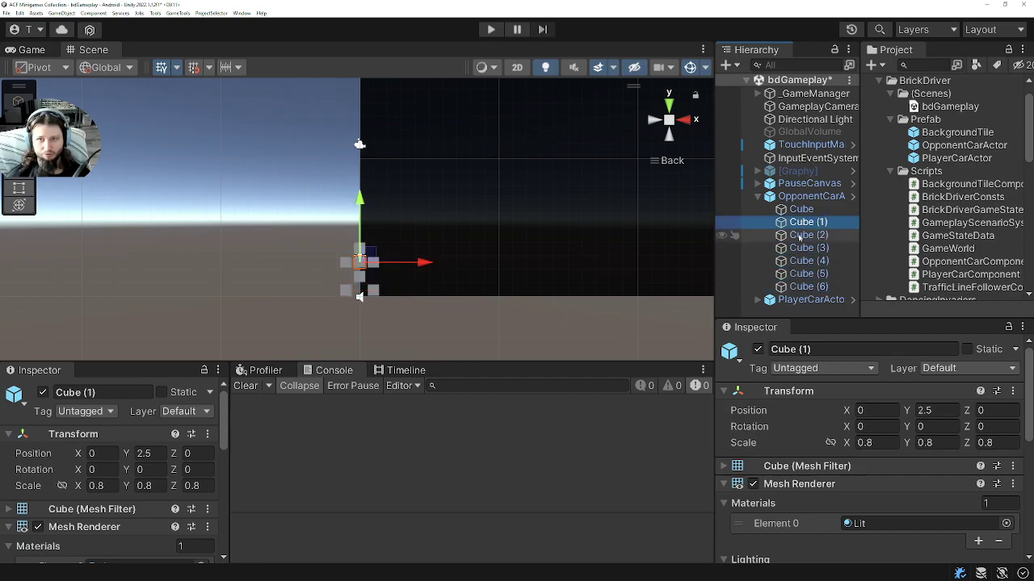
pyautogui.click(801, 209)
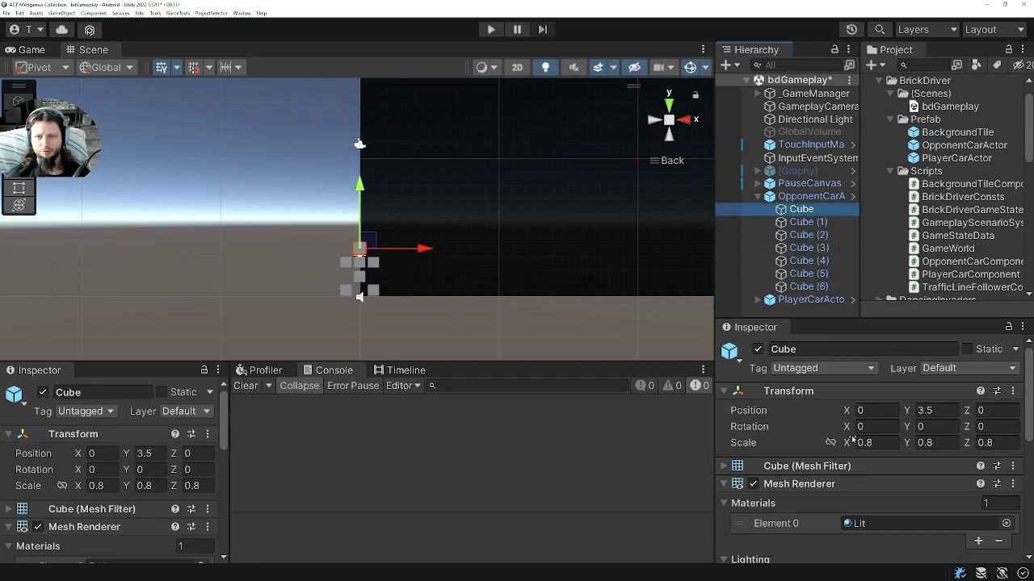
pyautogui.keyDown('shift'); pyautogui.click(804, 287); pyautogui.keyUp('shift')
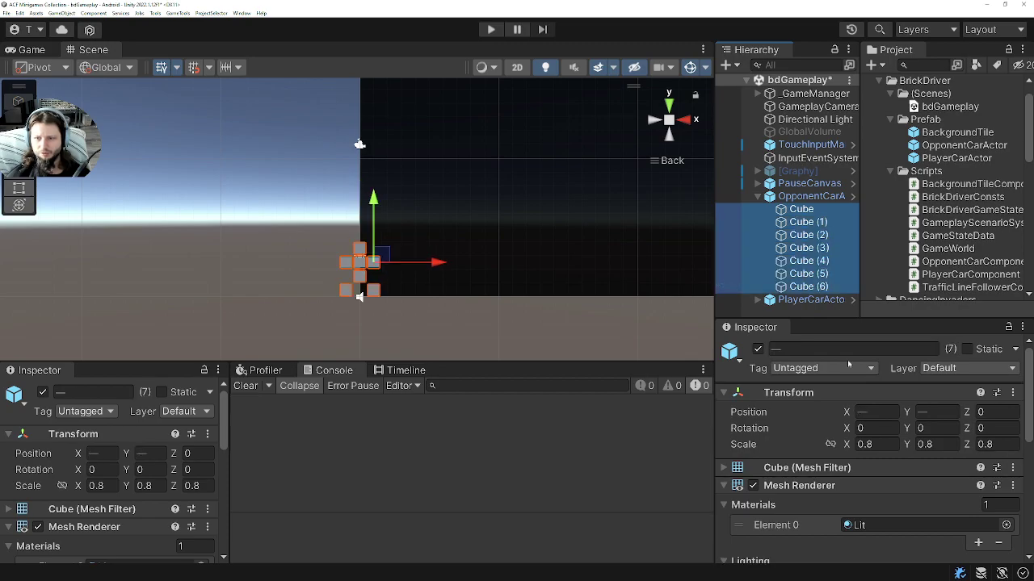
pyautogui.click(938, 411)
pyautogui.write('+')
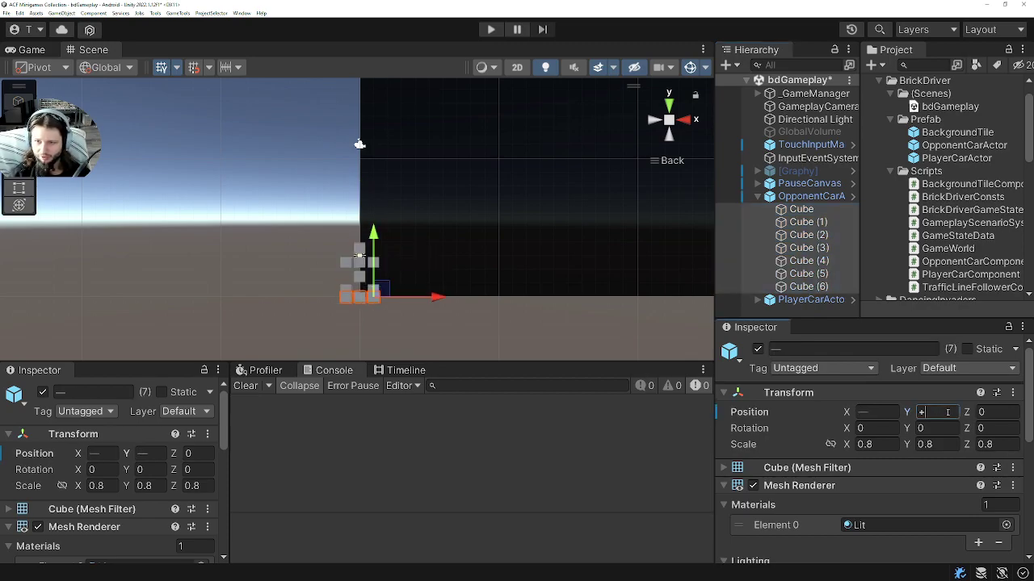
pyautogui.write('4')
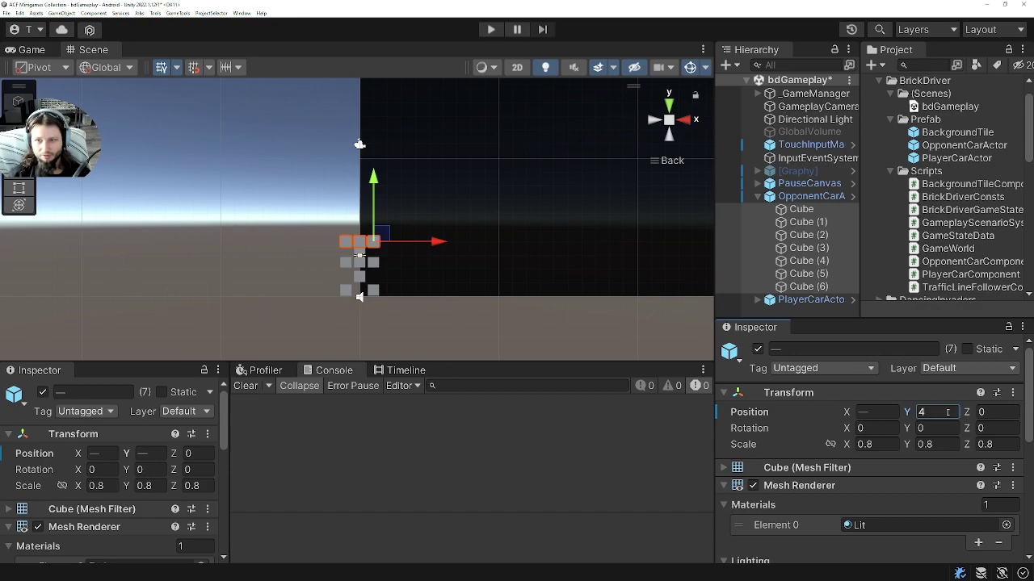
pyautogui.moveTo(512, 318); pyautogui.dragTo(542, 316, button='middle')
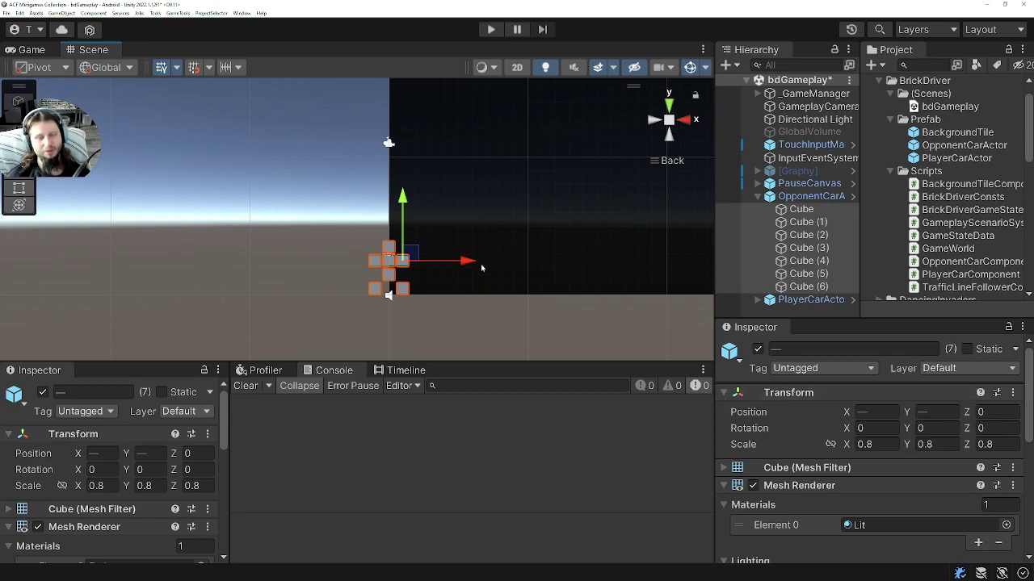
pyautogui.click(444, 332)
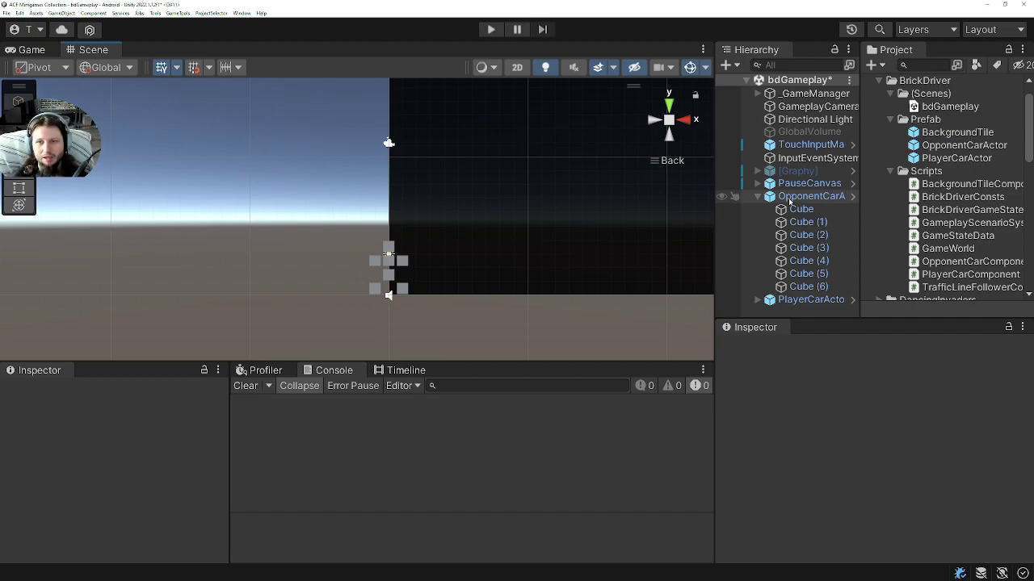
pyautogui.click(796, 209)
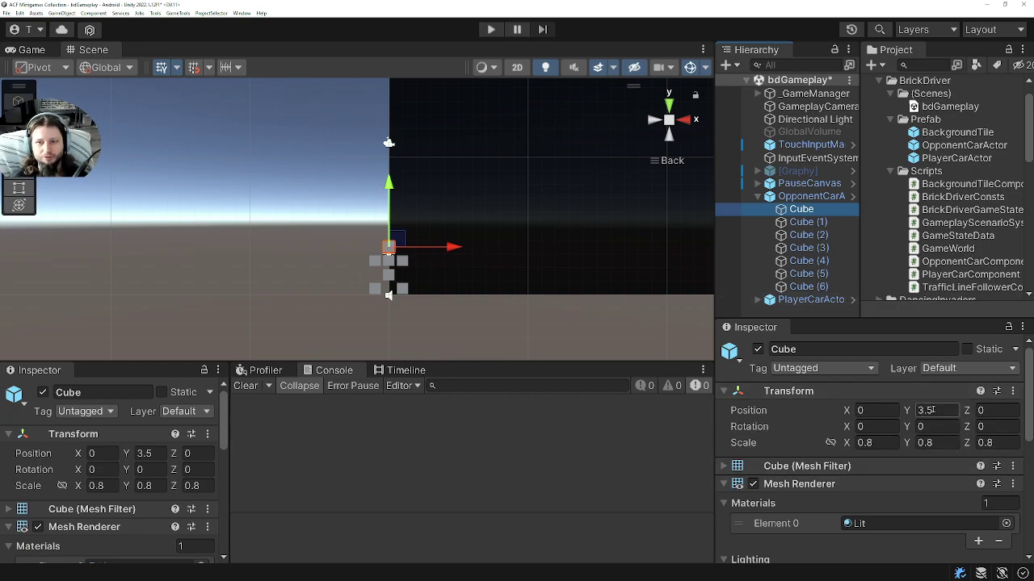
pyautogui.click(804, 223)
pyautogui.click(805, 235)
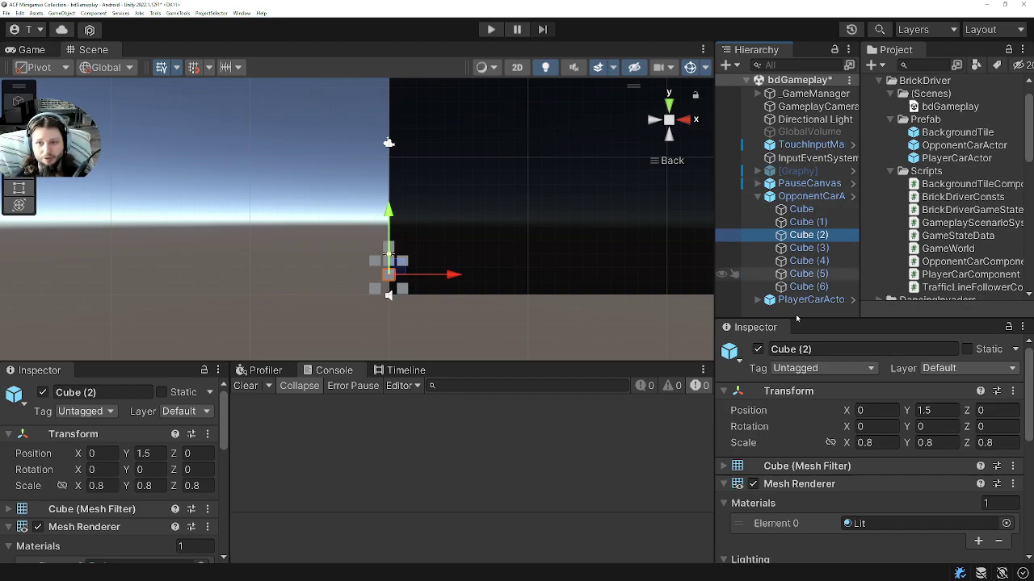
pyautogui.click(810, 196)
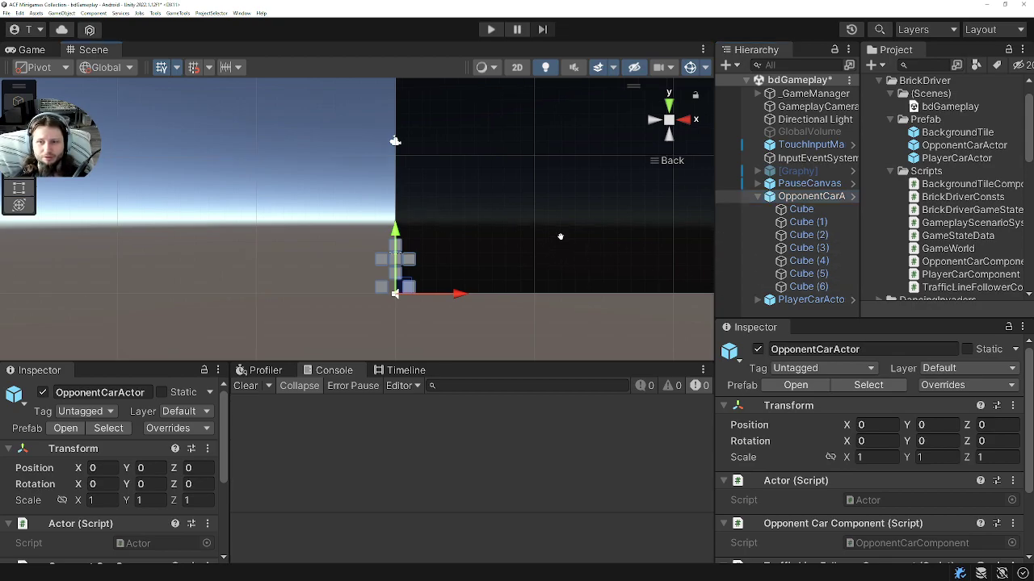
# Collapse OpponentCarActor and drop a BackgroundTile prefab into the scene at 0, 0, 0
pyautogui.moveTo(561, 235)
pyautogui.mouseDown(button='middle')
pyautogui.moveTo(520, 247)
pyautogui.moveTo(562, 266)
pyautogui.mouseUp(button='middle')
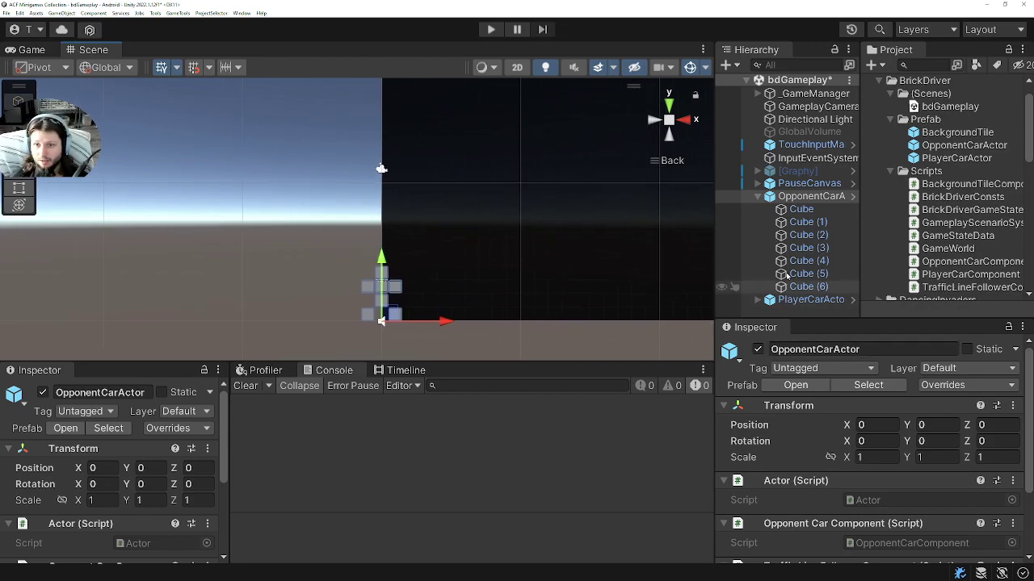
pyautogui.moveTo(563, 265); pyautogui.dragTo(490, 276, button='middle')
pyautogui.scroll(-2, 556, 279)
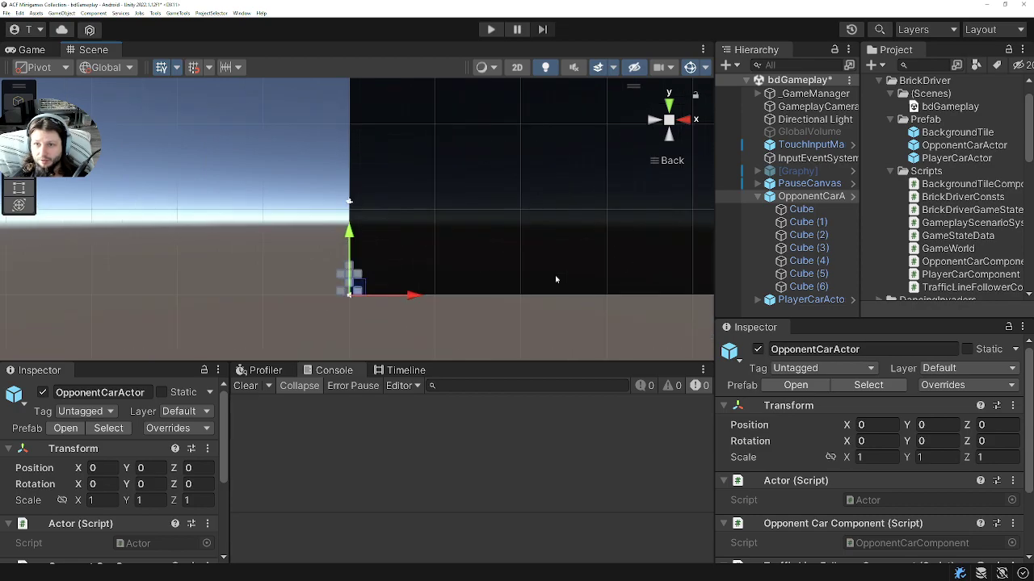
pyautogui.click(757, 197)
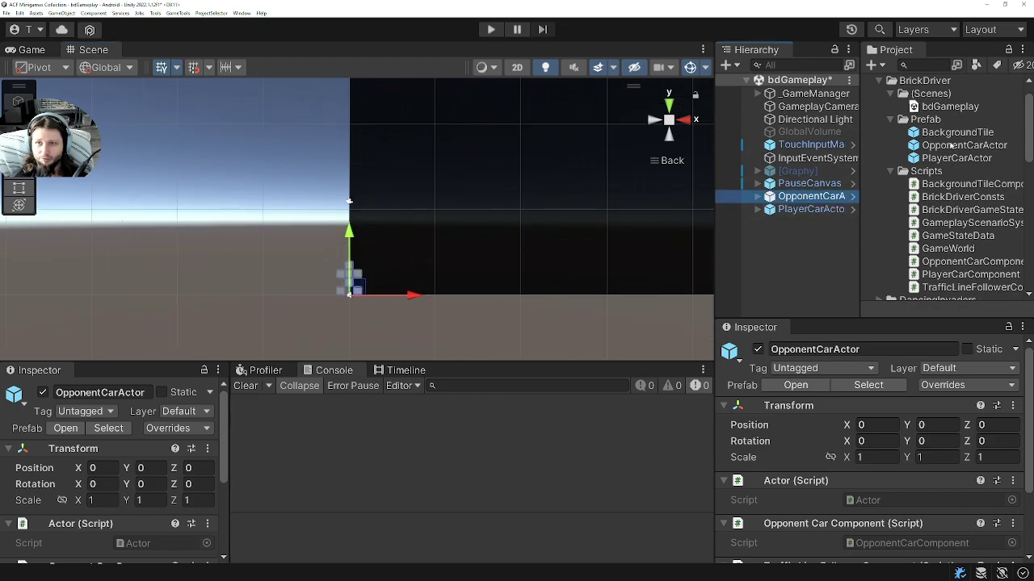
pyautogui.moveTo(806, 275); pyautogui.dragTo(795, 246)
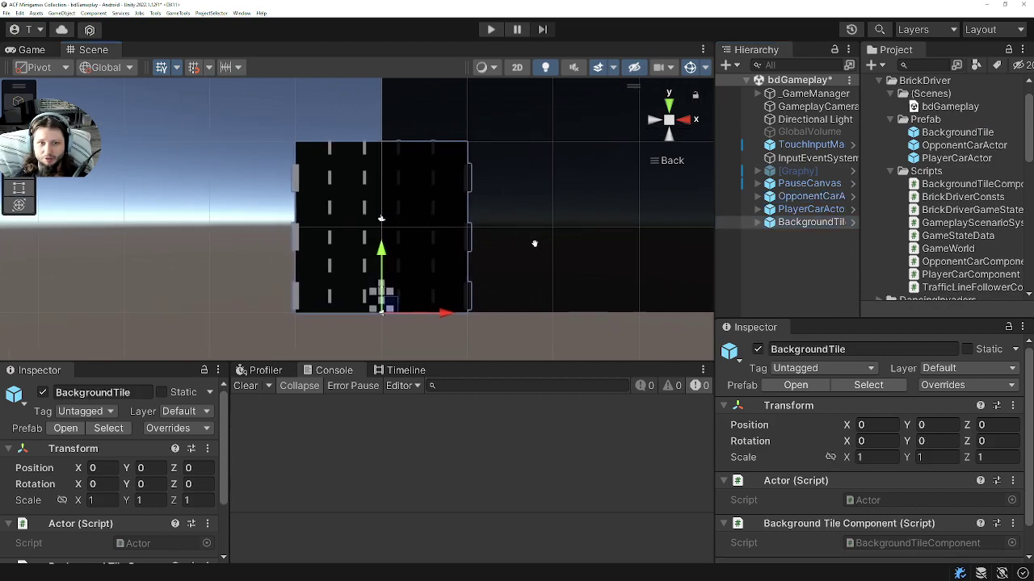
pyautogui.scroll(-2, 550, 230)
pyautogui.moveTo(563, 219)
pyautogui.mouseDown(button='middle')
pyautogui.moveTo(530, 273)
pyautogui.moveTo(507, 222)
pyautogui.mouseUp(button='middle')
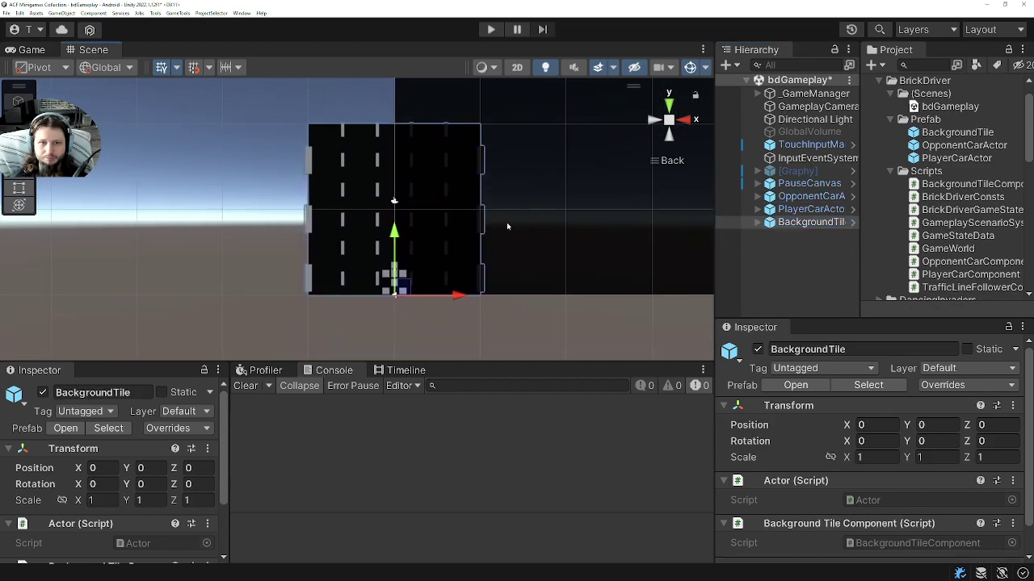
pyautogui.scroll(2, 497, 230)
pyautogui.moveTo(566, 143); pyautogui.dragTo(557, 157, button='middle')
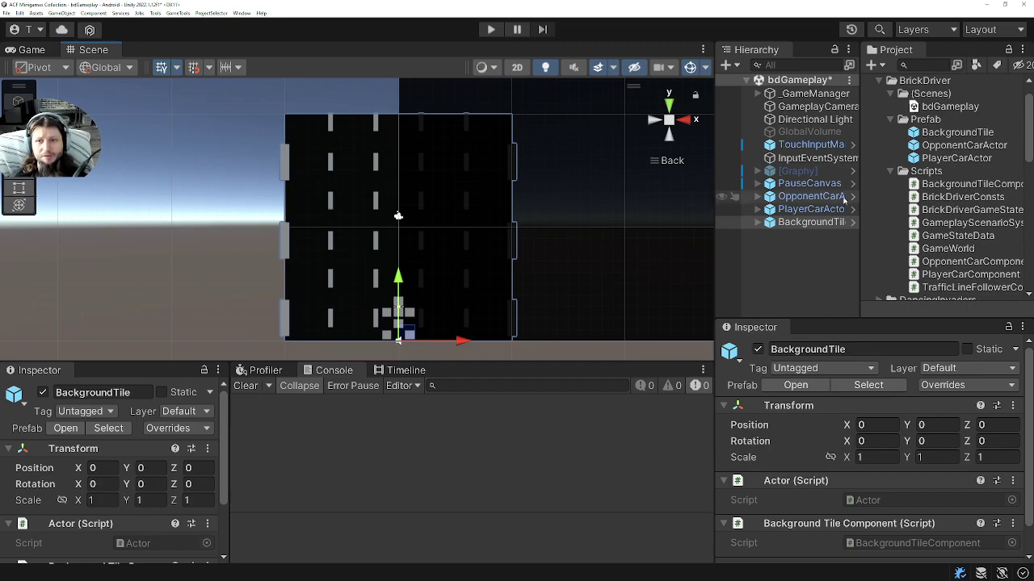
# Drag OpponentCarActor along the Y arrow until its Position Y reads -5
pyautogui.click(816, 196)
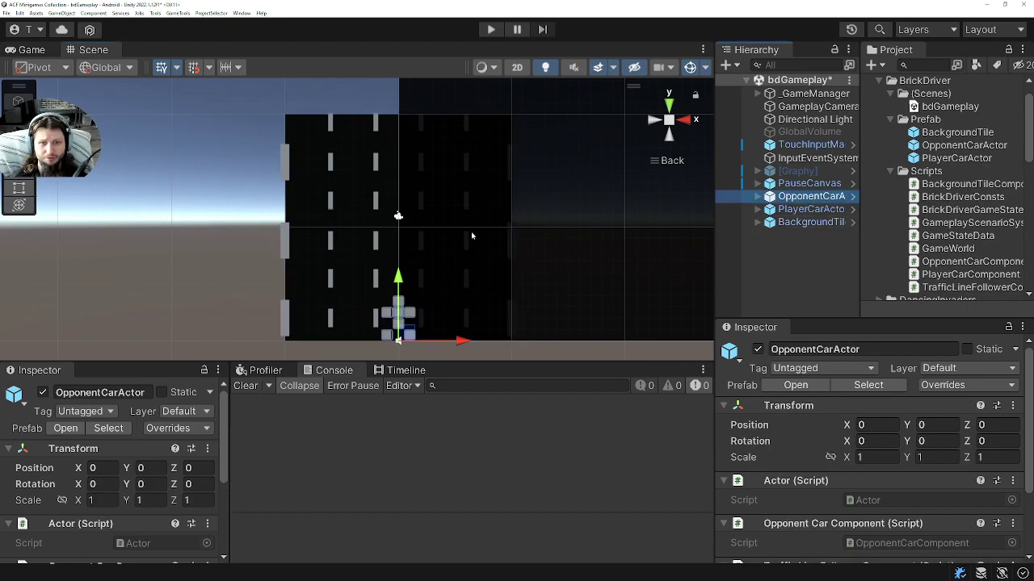
pyautogui.moveTo(432, 240); pyautogui.dragTo(440, 242, button='middle')
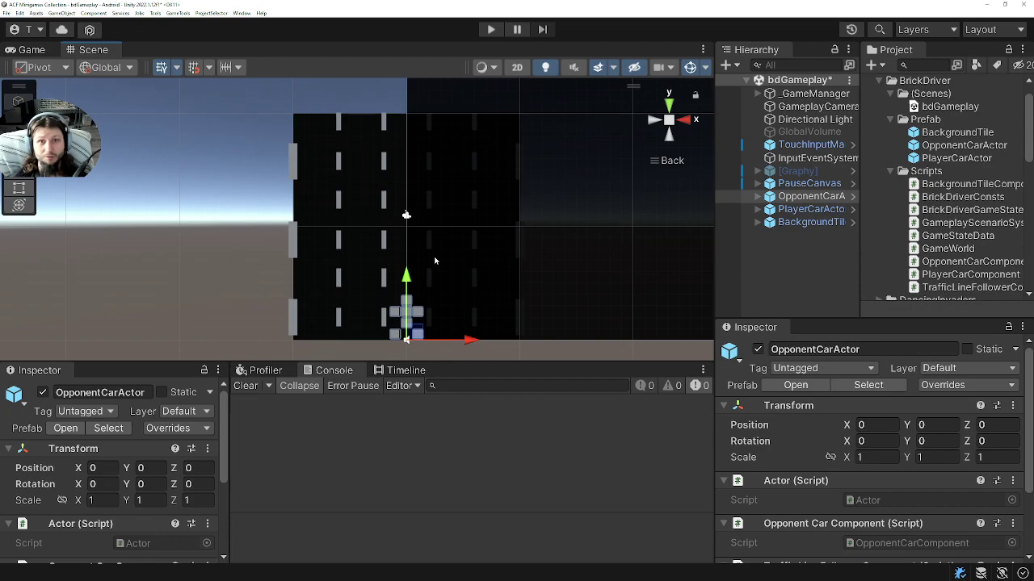
pyautogui.moveTo(406, 279); pyautogui.dragTo(402, 57)
pyautogui.moveTo(422, 150)
pyautogui.mouseDown(button='middle')
pyautogui.moveTo(401, 232)
pyautogui.moveTo(409, 255)
pyautogui.mouseUp(button='middle')
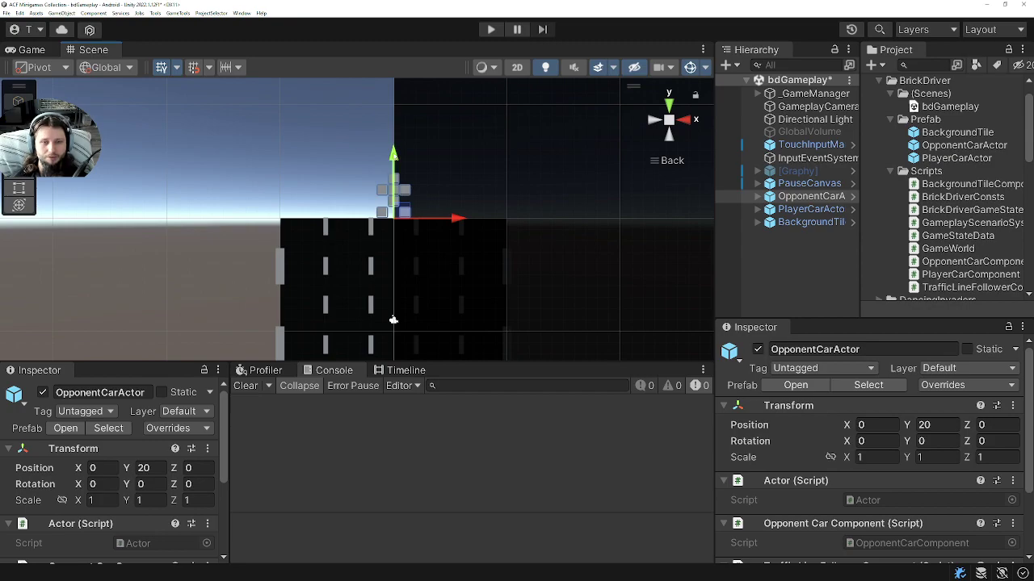
pyautogui.moveTo(393, 174); pyautogui.dragTo(393, 187)
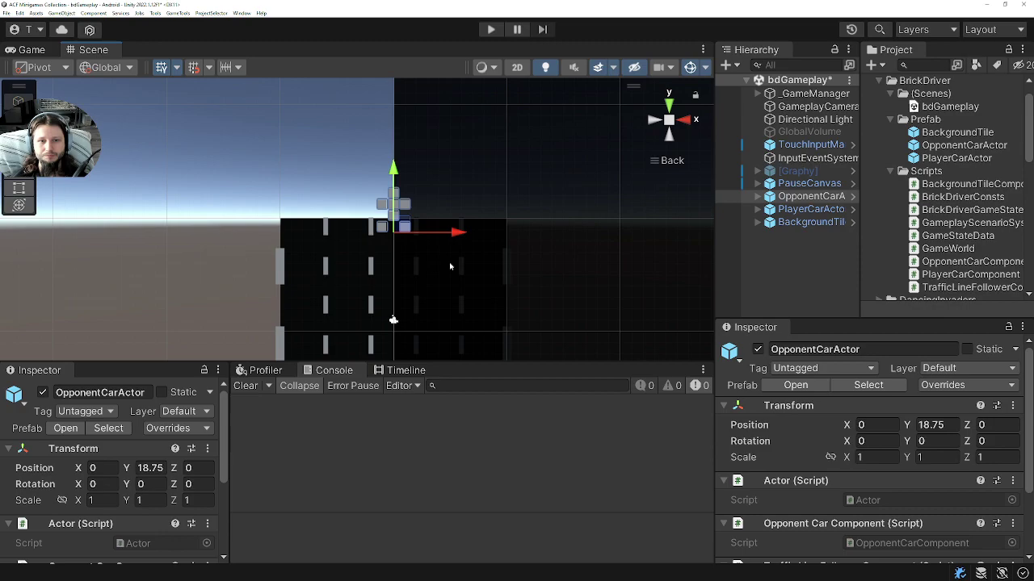
pyautogui.moveTo(417, 296); pyautogui.dragTo(397, 265, button='middle')
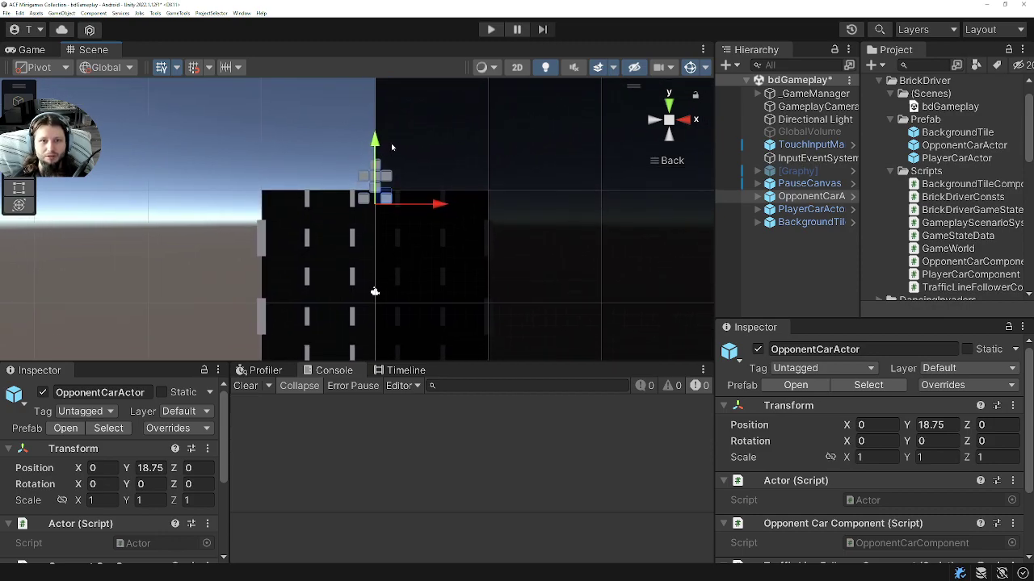
pyautogui.moveTo(374, 142); pyautogui.dragTo(376, 247)
pyautogui.moveTo(442, 266); pyautogui.dragTo(451, 164, button='middle')
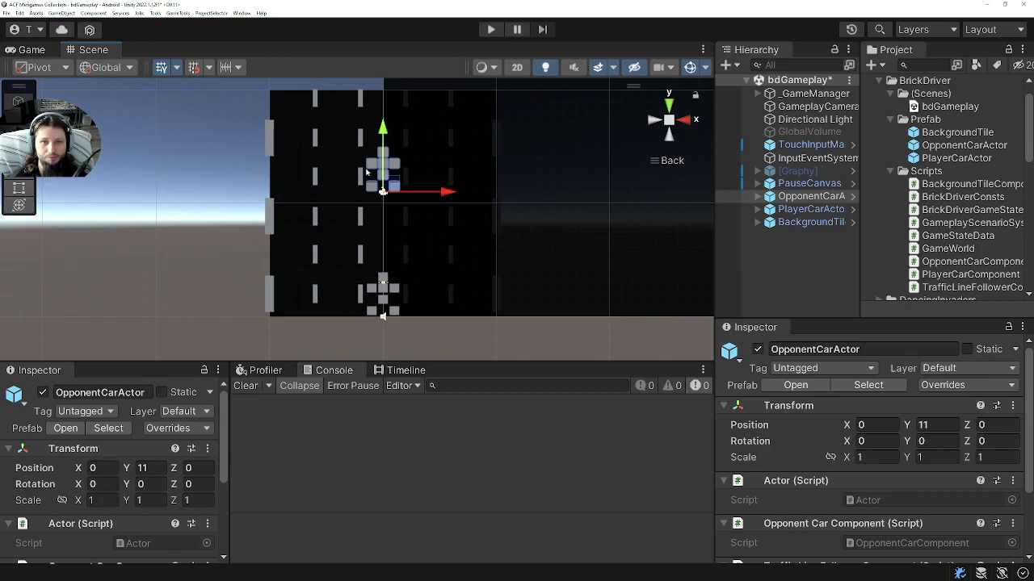
pyautogui.moveTo(383, 141); pyautogui.dragTo(374, 313)
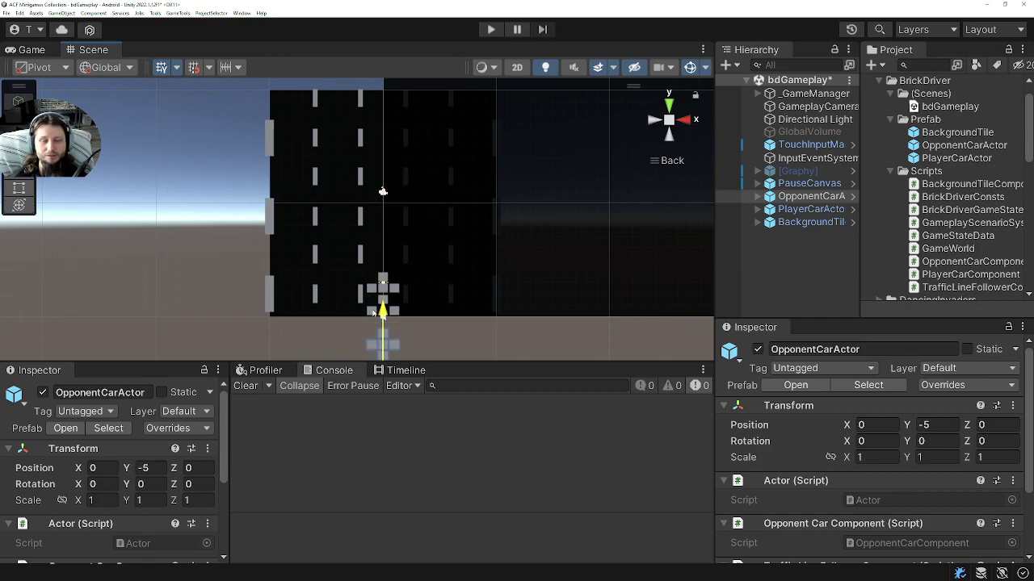
pyautogui.moveTo(432, 305); pyautogui.dragTo(420, 235, button='middle')
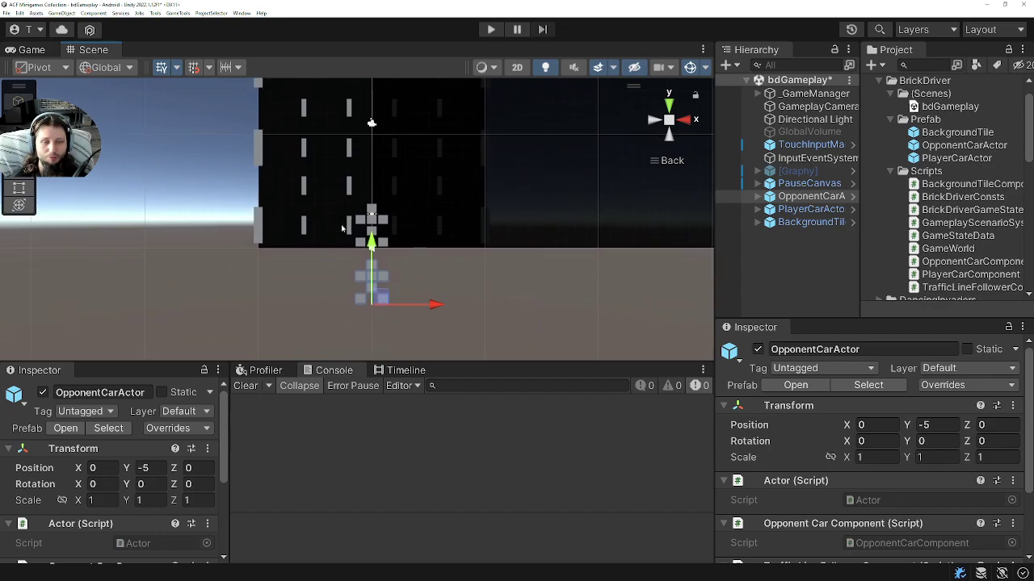
pyautogui.moveTo(342, 229); pyautogui.dragTo(412, 276, button='middle')
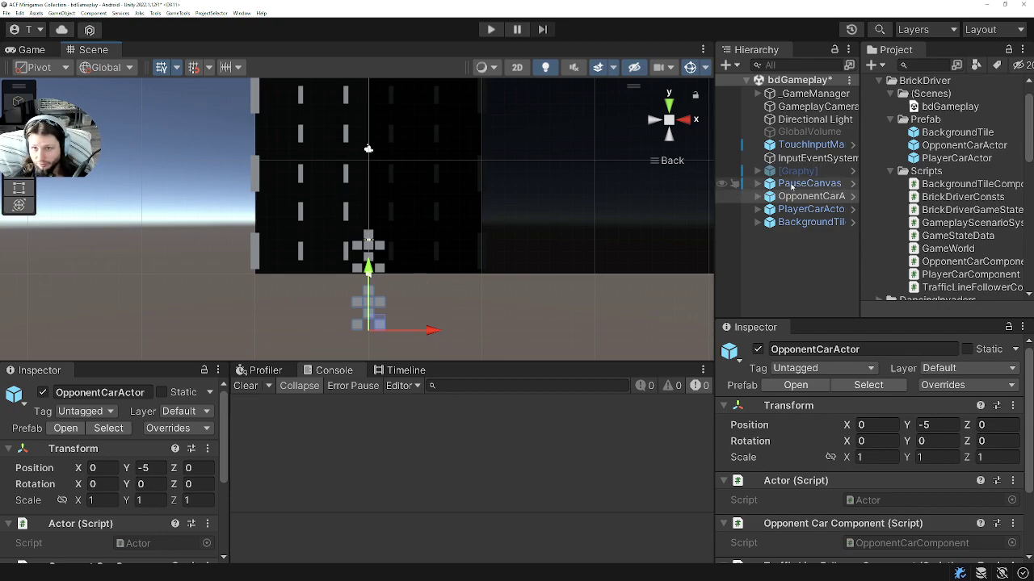
# Create an empty object in the Hierarchy and name it Mockup
pyautogui.rightClick(814, 264)
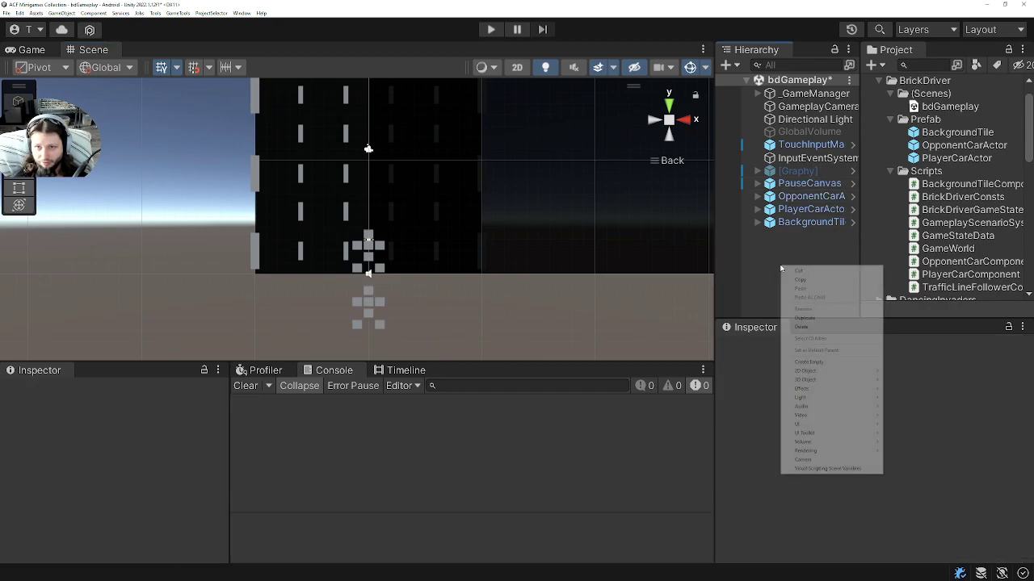
pyautogui.click(810, 362)
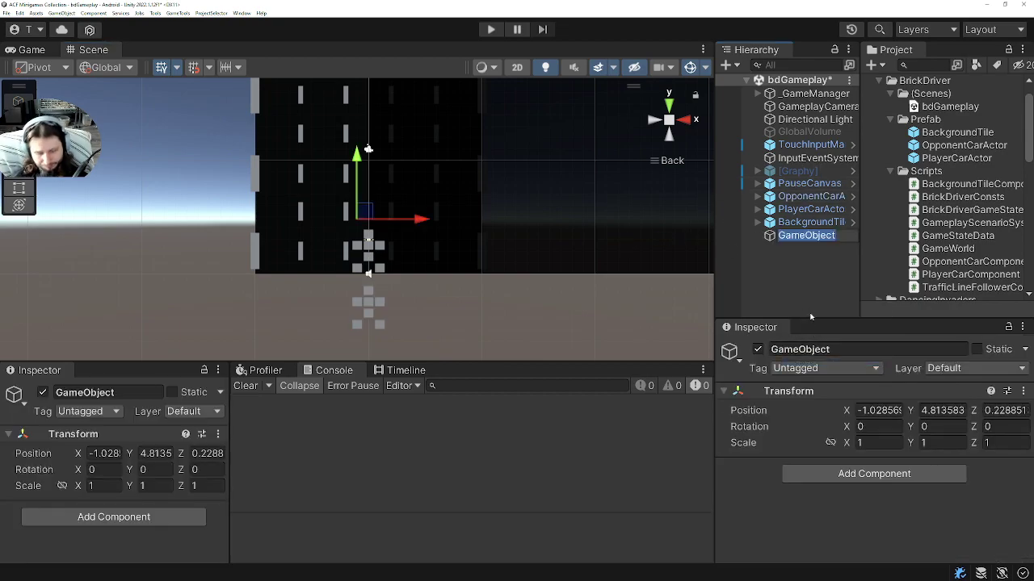
pyautogui.write('Mock')
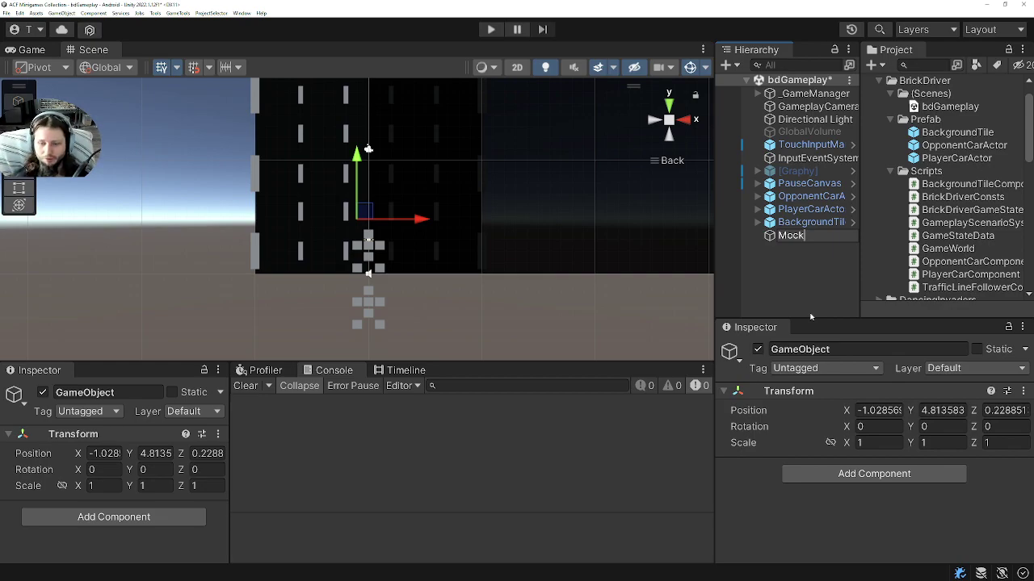
pyautogui.press('Return')
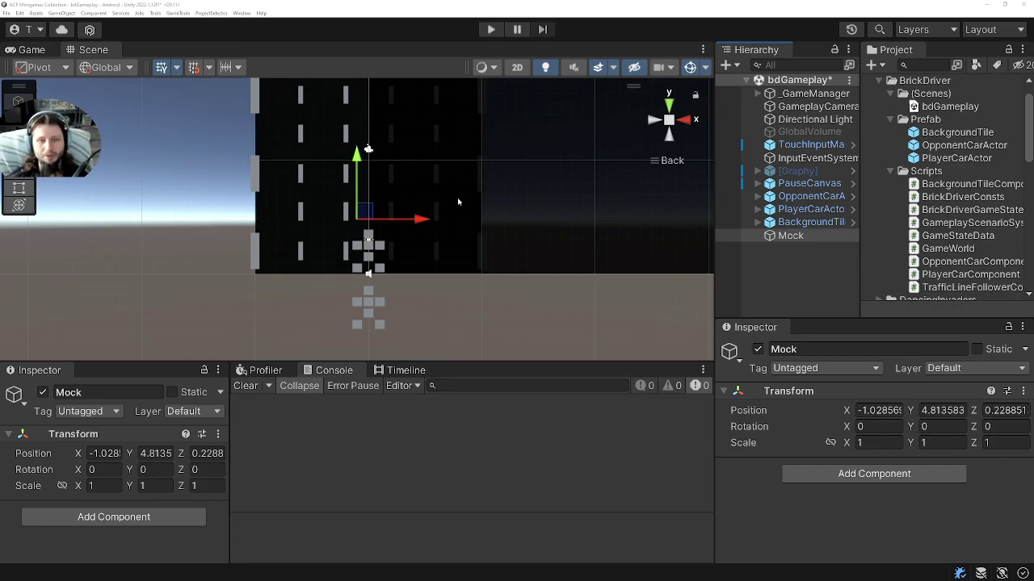
pyautogui.click(816, 259)
pyautogui.click(808, 235)
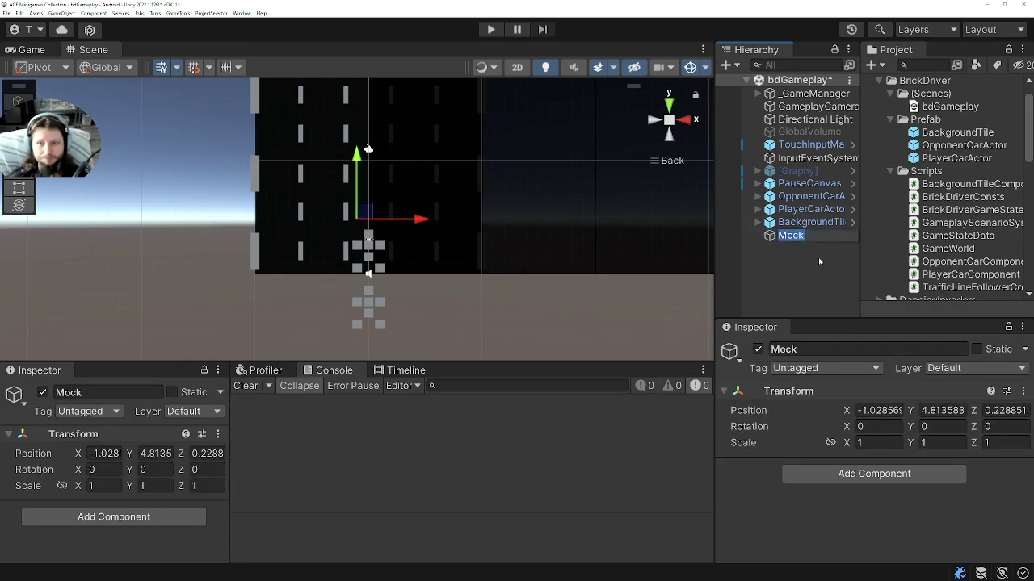
pyautogui.press('End')
pyautogui.write('up')
pyautogui.press('Return')
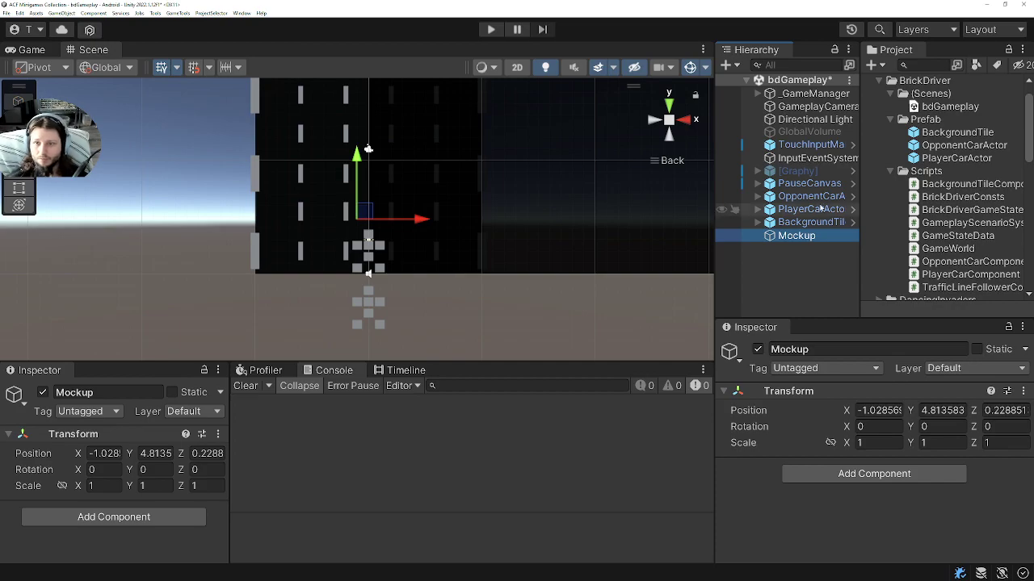
# Parent OpponentCarActor, PlayerCarActor and BackgroundTile under Mockup
pyautogui.click(810, 196)
pyautogui.hotkey('shift', 'Down')
pyautogui.hotkey('shift', 'Down')
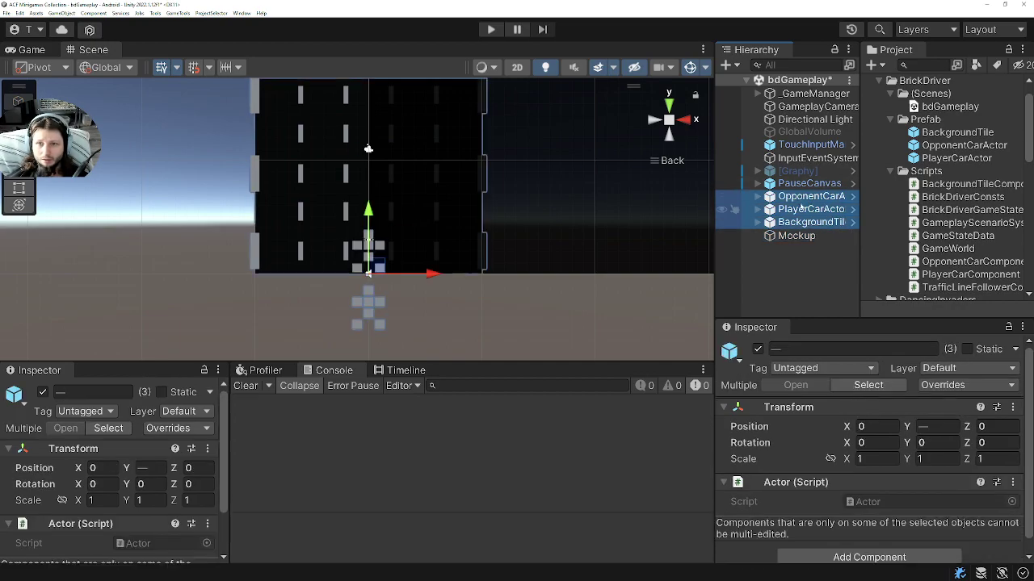
pyautogui.moveTo(801, 205); pyautogui.dragTo(796, 235)
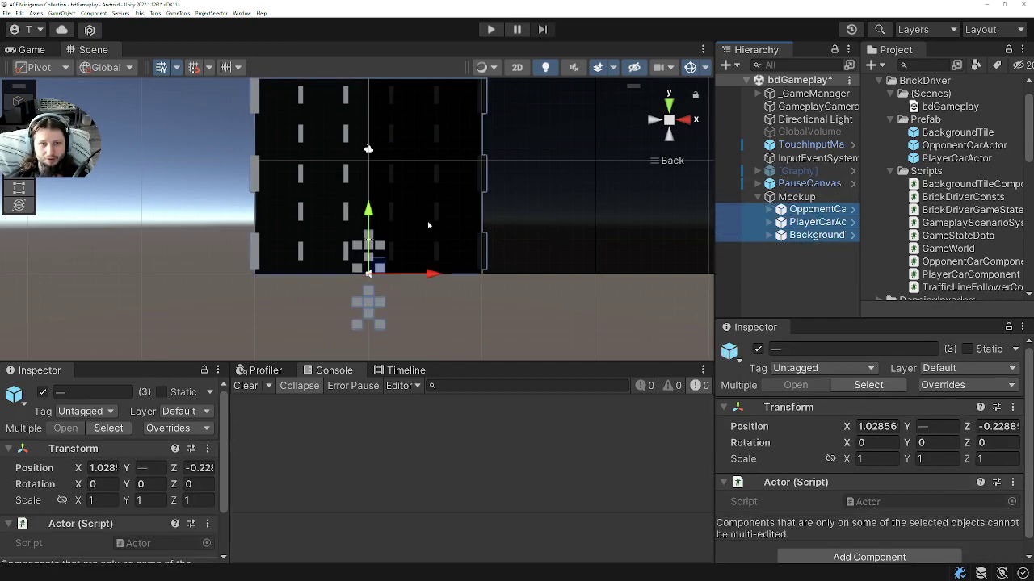
pyautogui.moveTo(516, 213); pyautogui.dragTo(506, 240, button='middle')
pyautogui.moveTo(466, 284); pyautogui.dragTo(476, 269, button='middle')
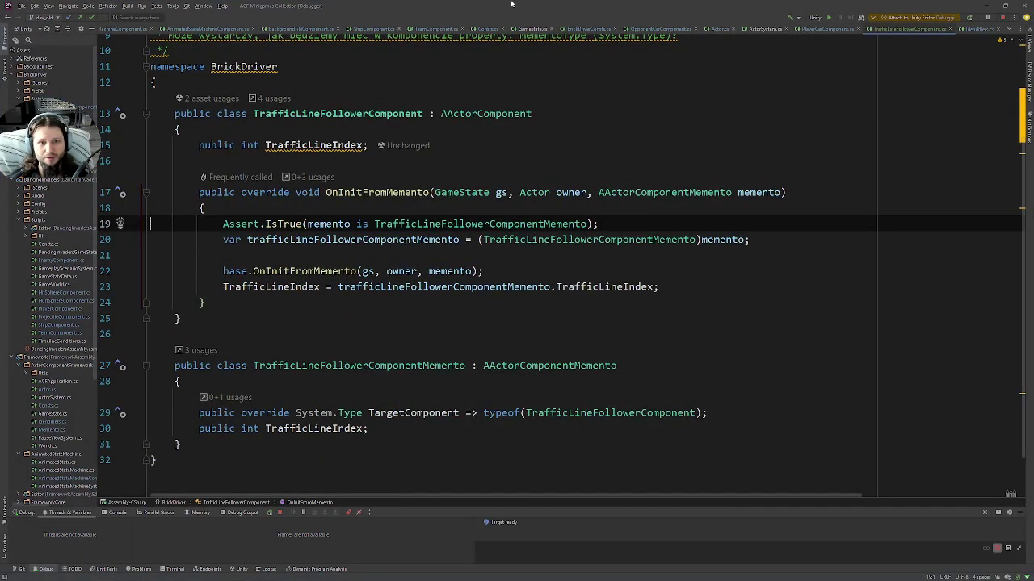
# End Rider's Attach to Unity Editor debug session from TrafficLineFollowerComponent
pyautogui.moveTo(545, 224)
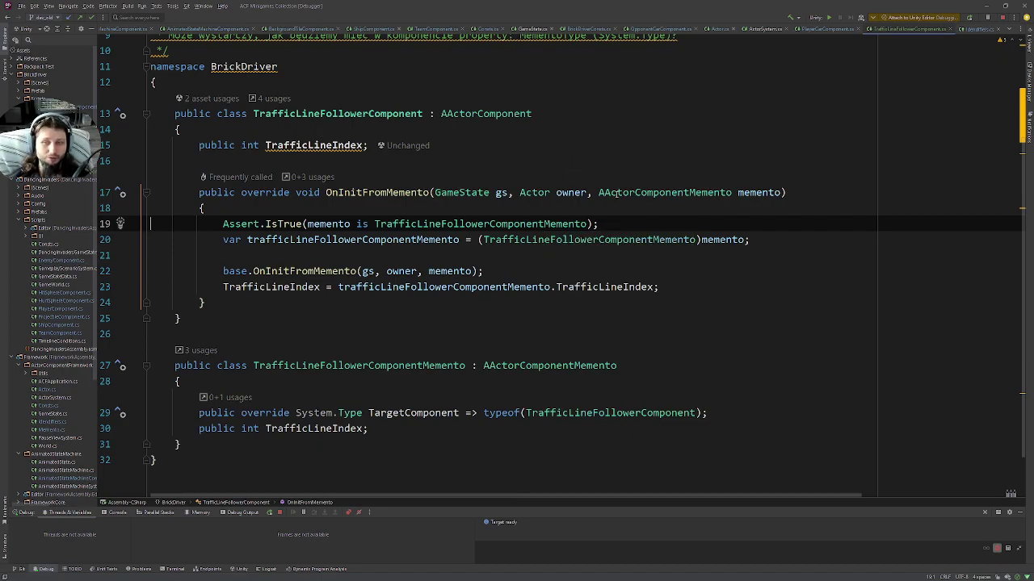
pyautogui.click(695, 123)
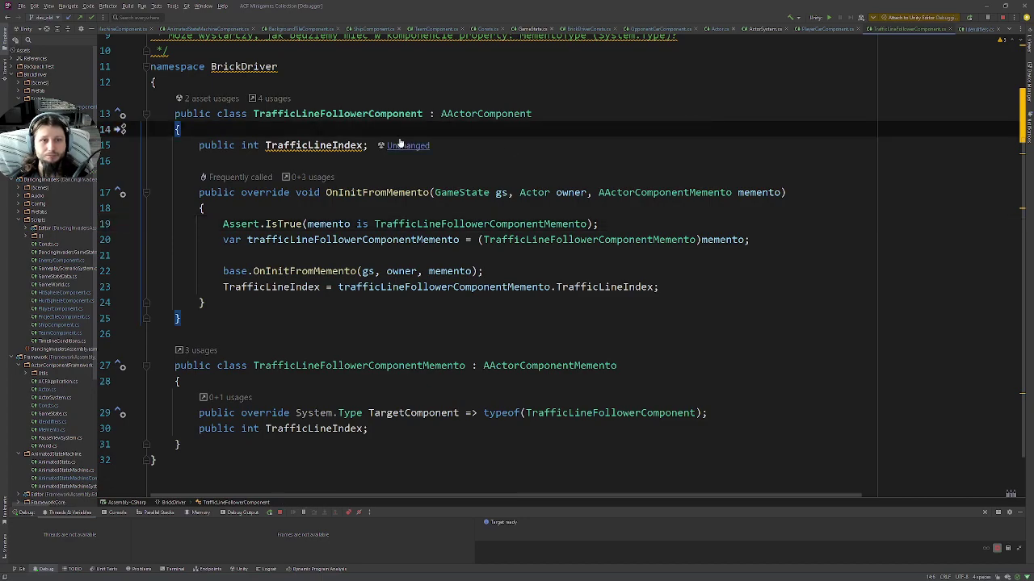
pyautogui.click(1002, 17)
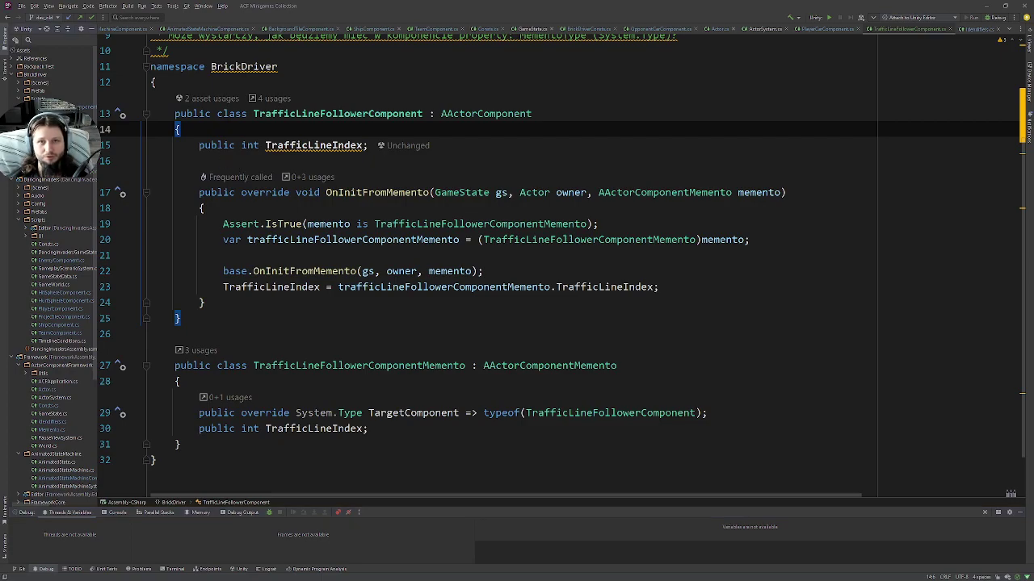
pyautogui.click(424, 164)
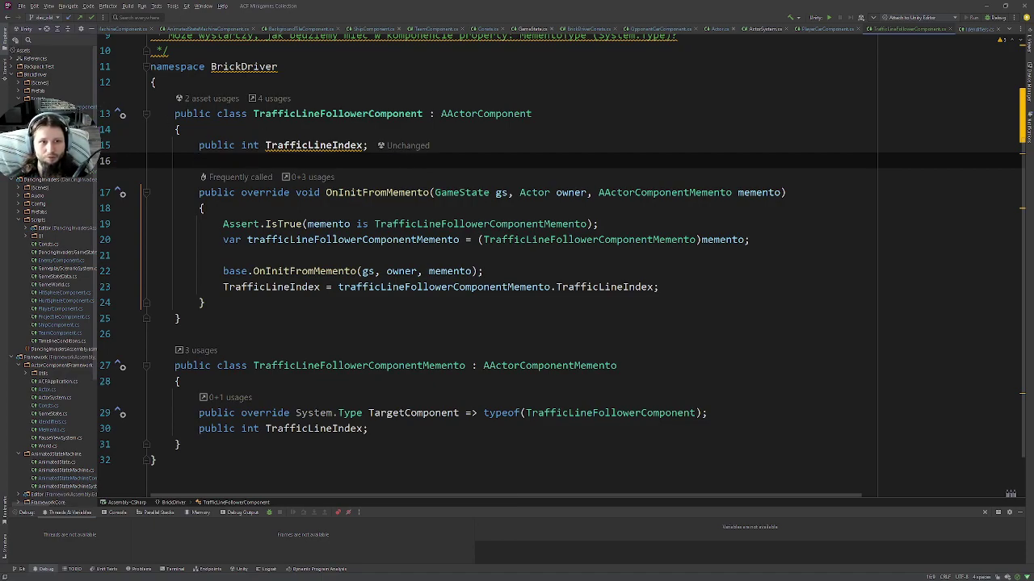
pyautogui.hotkey('ctrl', 'Tab')
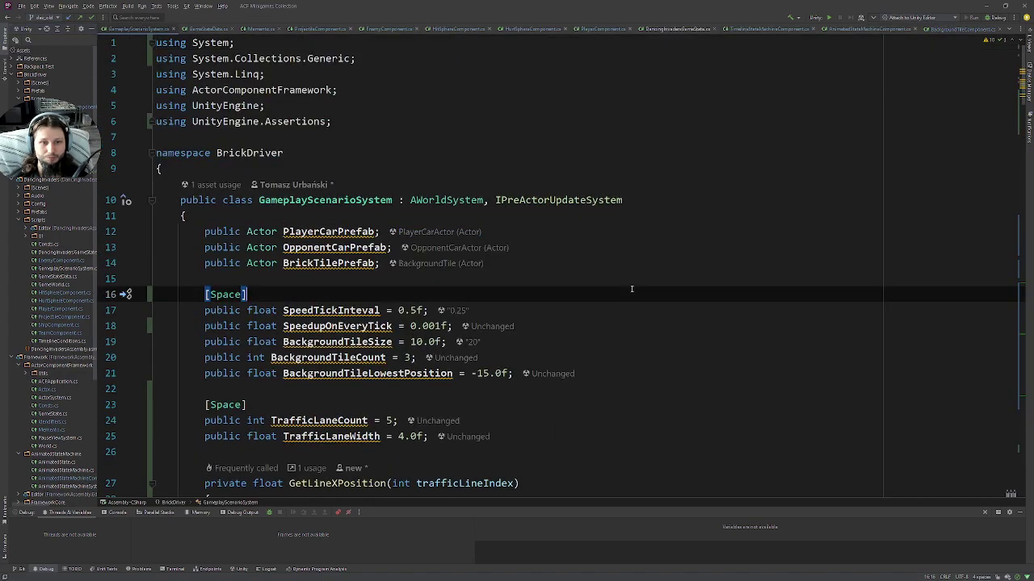
pyautogui.click(553, 266)
pyautogui.click(555, 278)
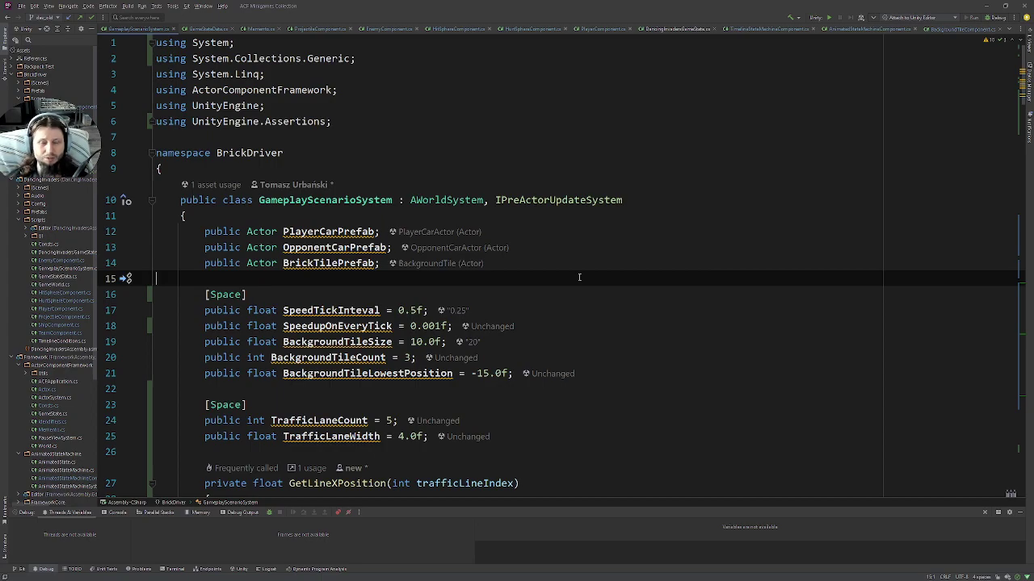
pyautogui.scroll(-3, 645, 194)
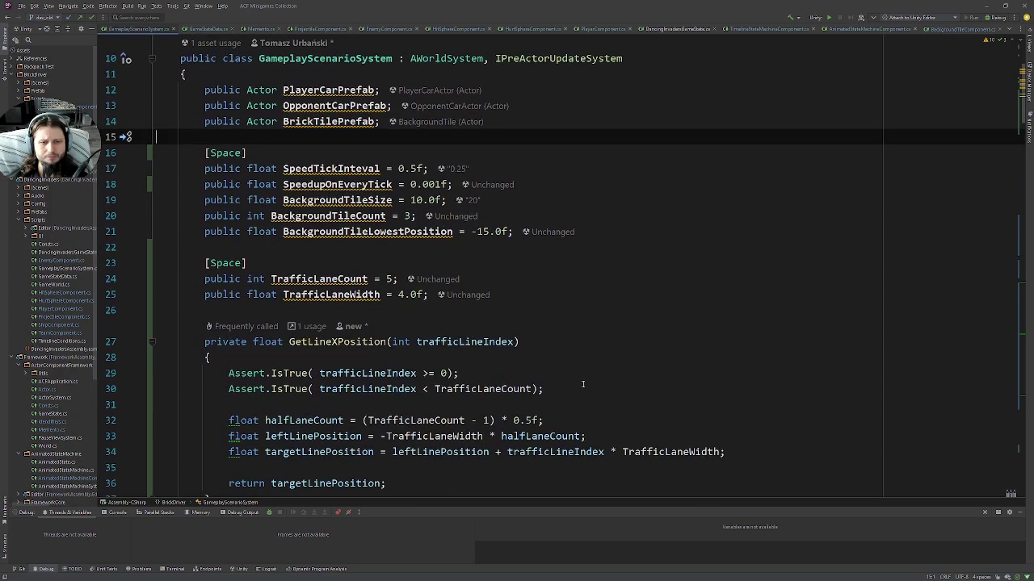
pyautogui.click(584, 343)
pyautogui.click(562, 361)
pyautogui.click(568, 346)
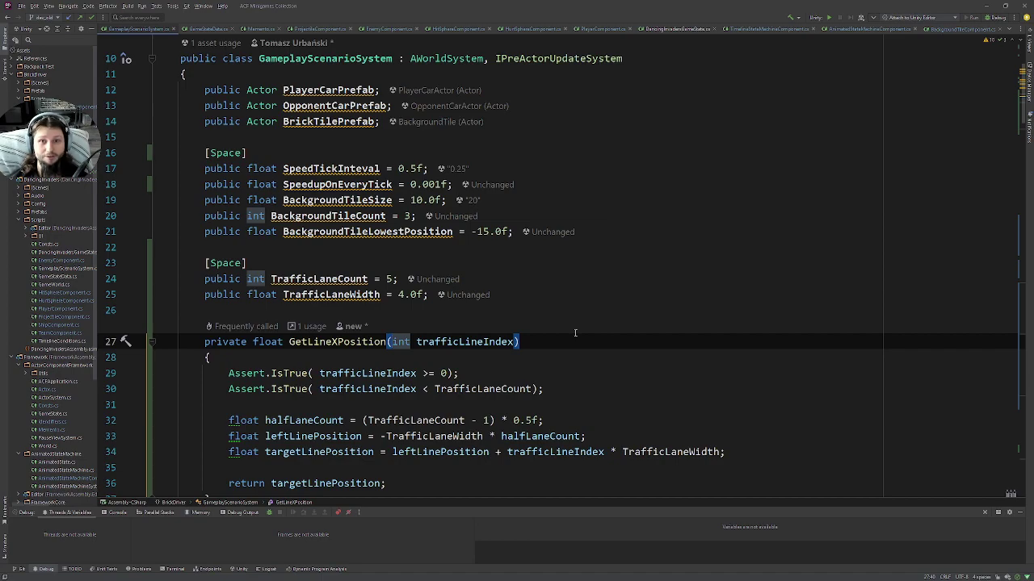
pyautogui.doubleClick(472, 350)
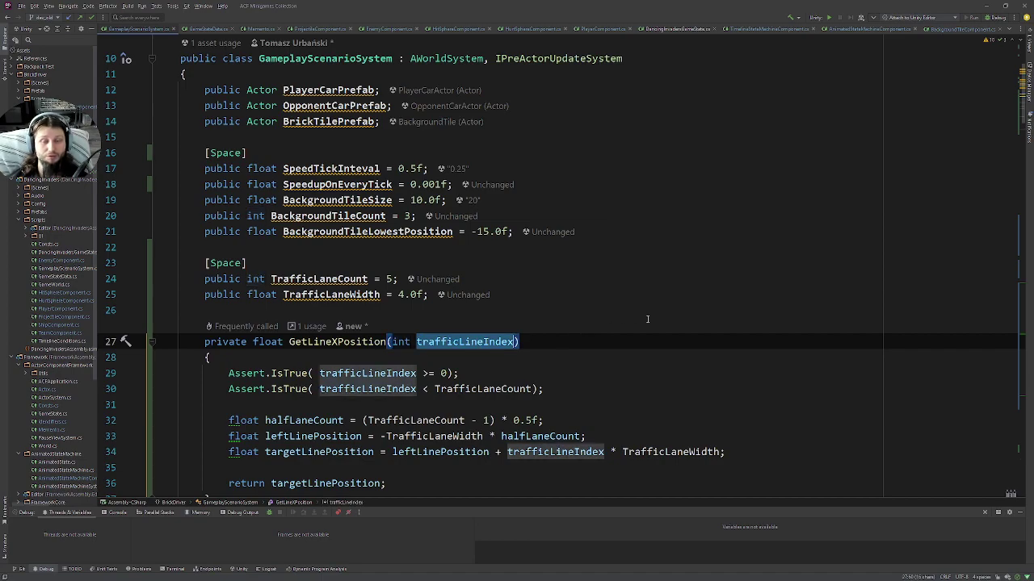
pyautogui.scroll(-2, 650, 310)
pyautogui.scroll(-1, 650, 310)
pyautogui.click(518, 217)
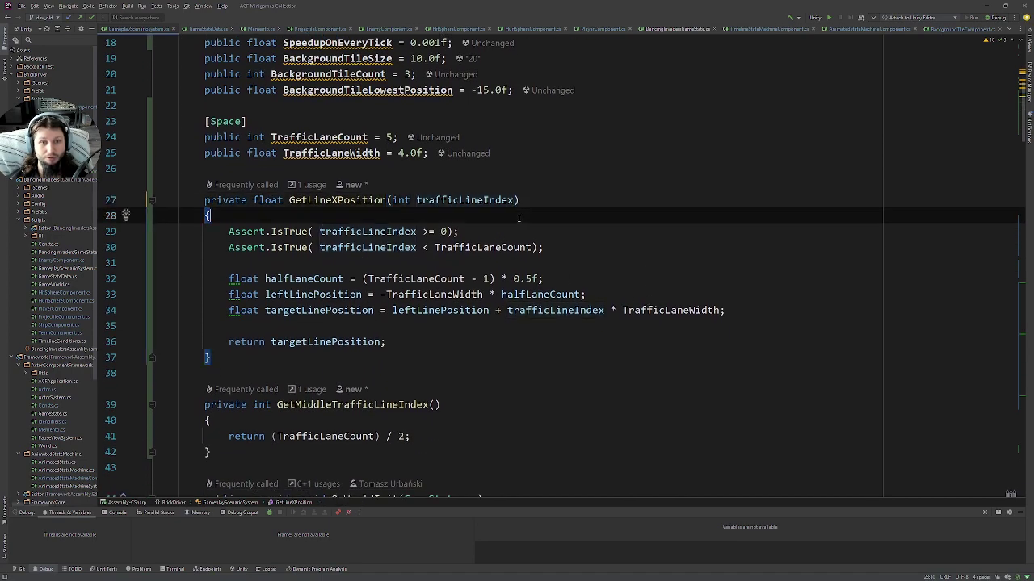
pyautogui.click(524, 225)
pyautogui.click(581, 247)
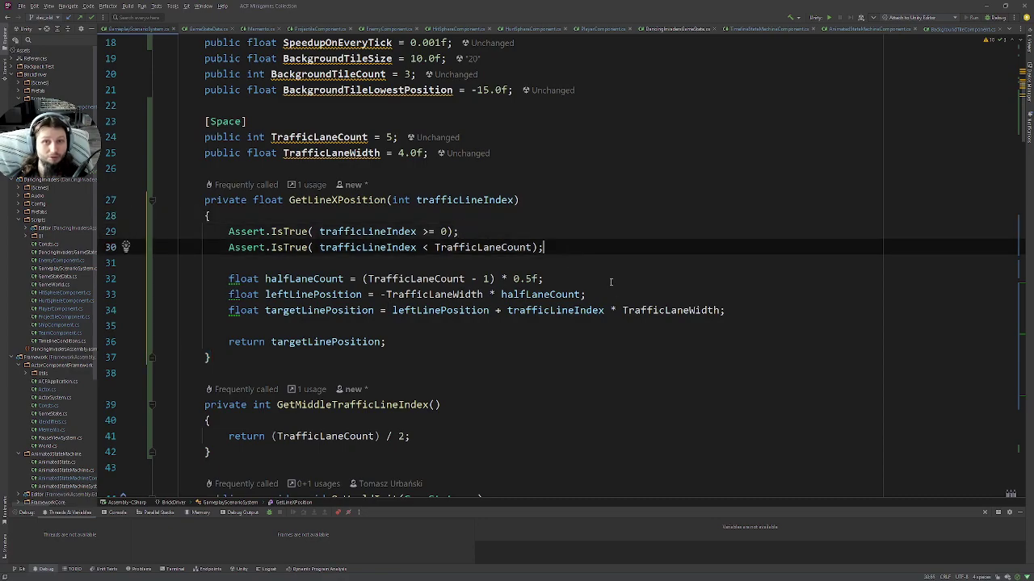
pyautogui.scroll(-3, 682, 254)
pyautogui.scroll(-8, 663, 257)
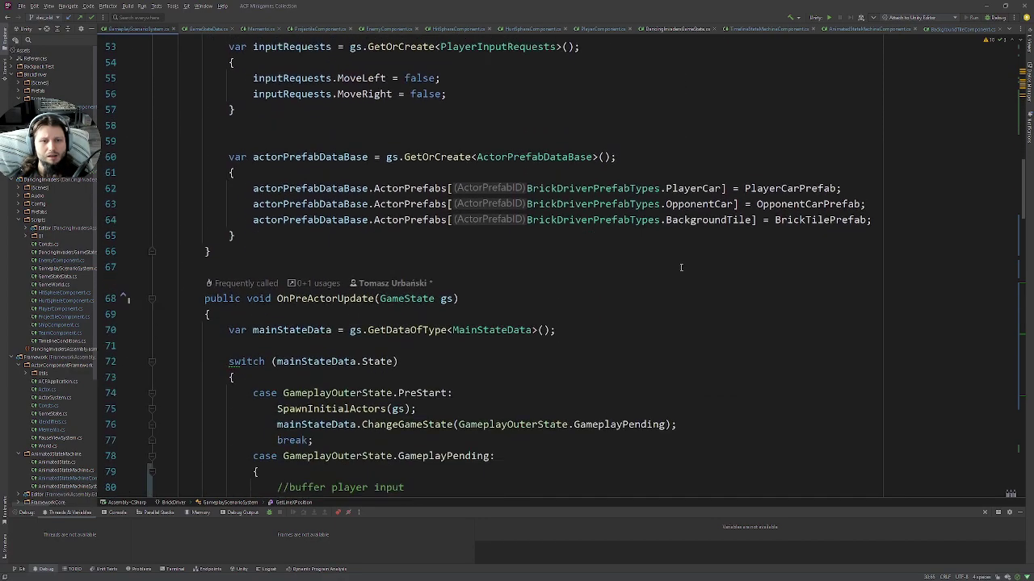
pyautogui.scroll(-2, 644, 261)
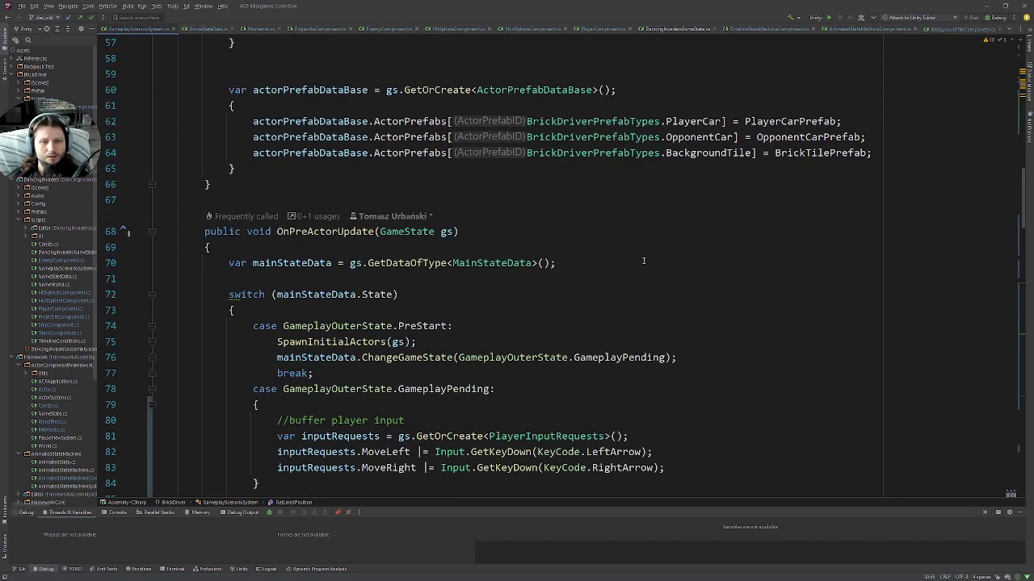
pyautogui.doubleClick(290, 232)
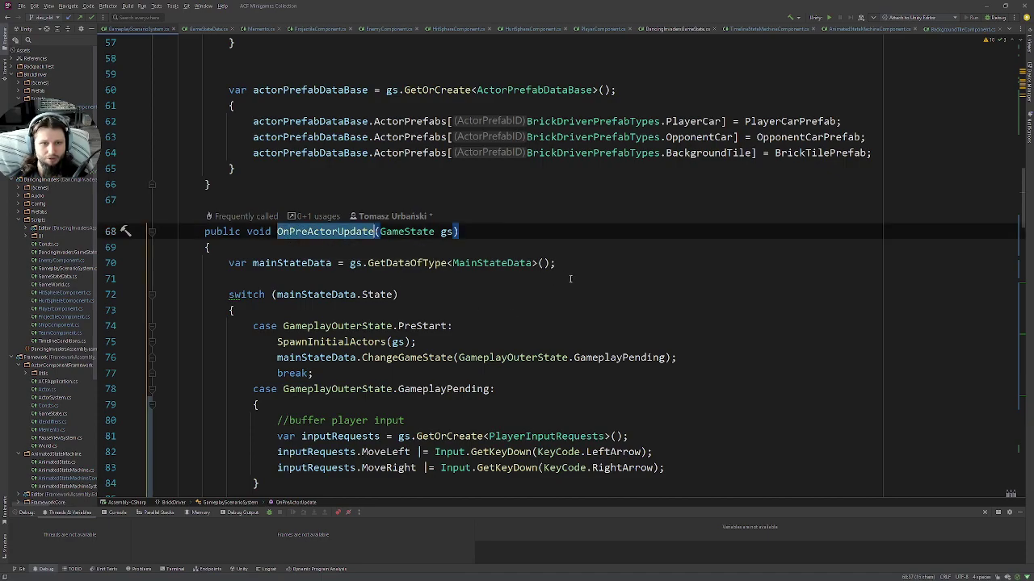
pyautogui.scroll(-3, 570, 278)
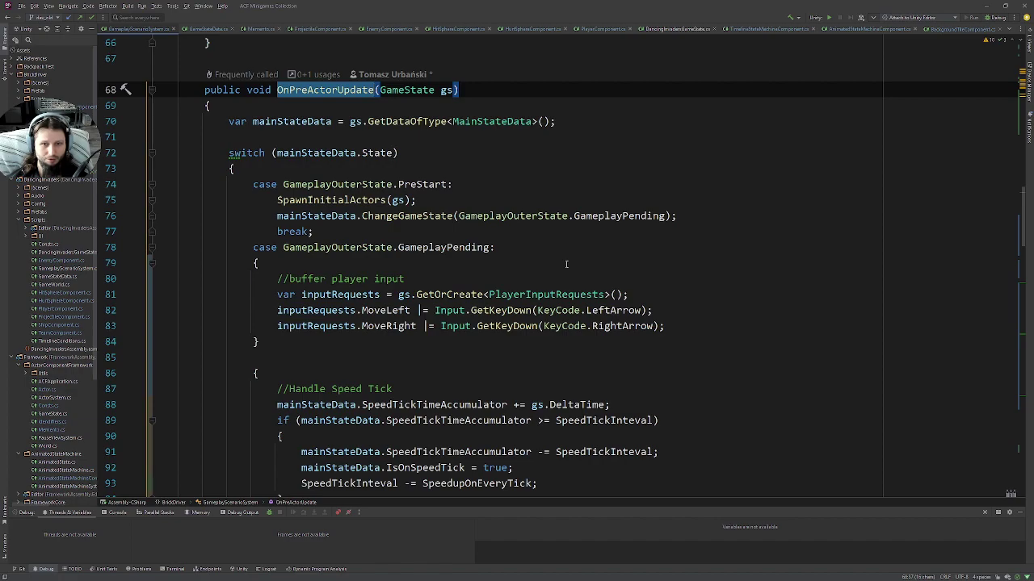
pyautogui.doubleClick(444, 247)
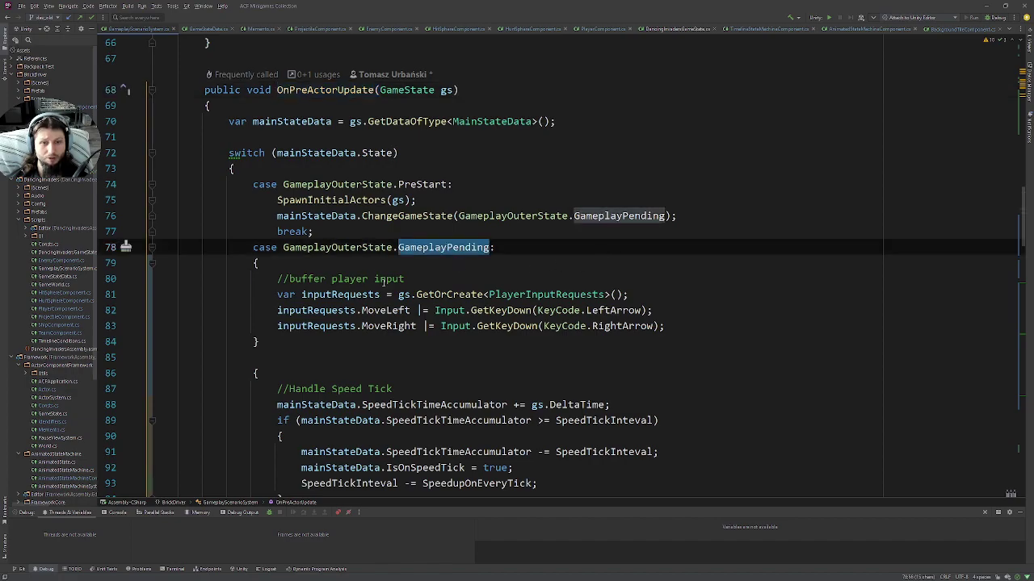
pyautogui.click(257, 263)
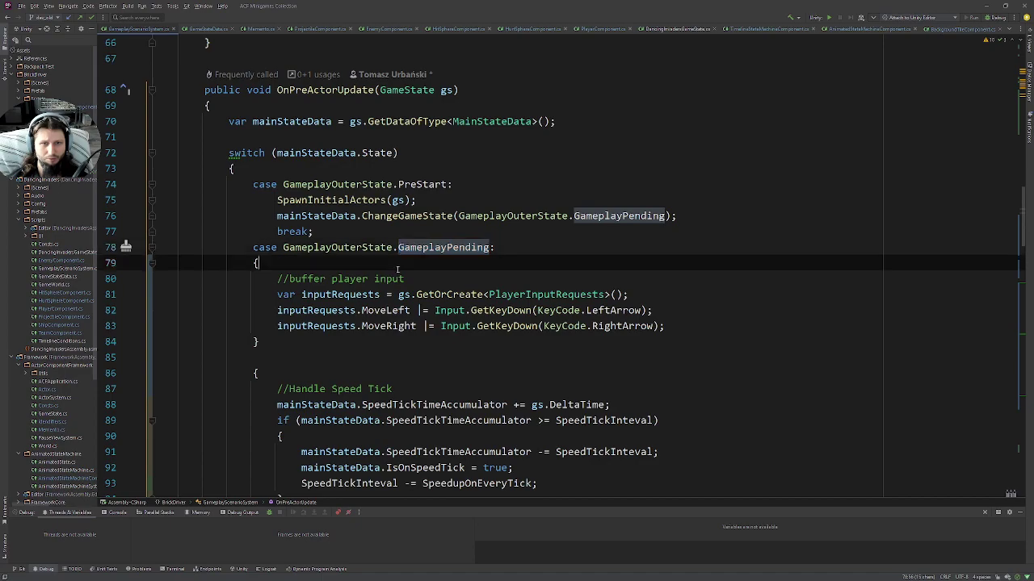
pyautogui.scroll(-3, 262, 132)
pyautogui.moveTo(263, 133); pyautogui.dragTo(467, 184)
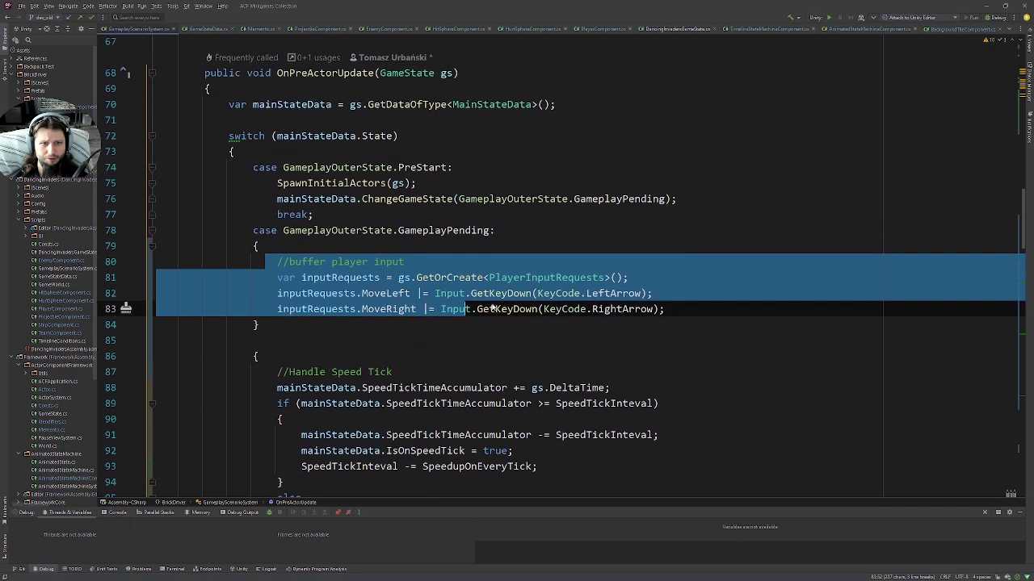
pyautogui.scroll(1, 442, 373)
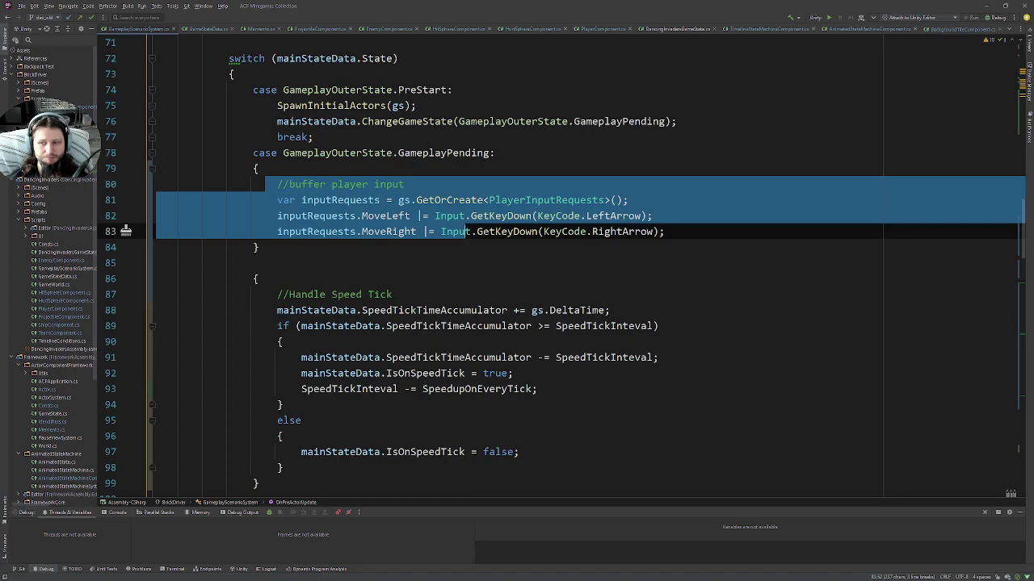
pyautogui.click(345, 262)
pyautogui.scroll(-3, 420, 275)
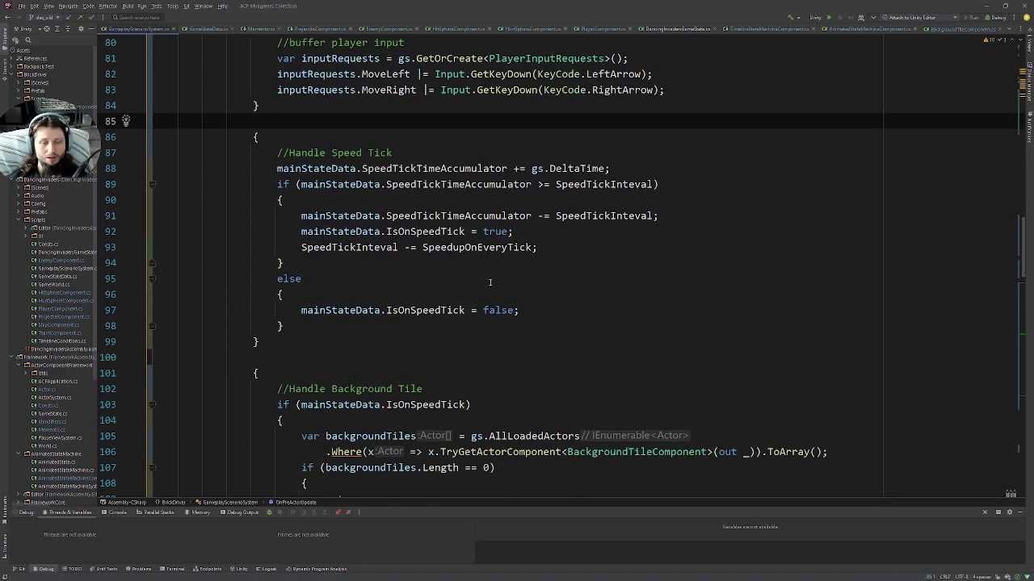
pyautogui.doubleClick(432, 168)
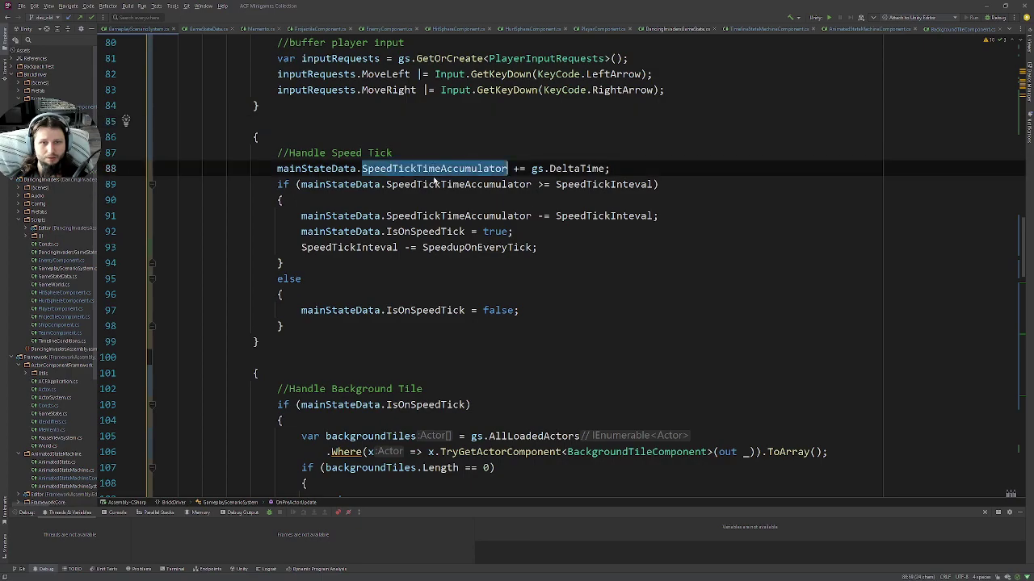
pyautogui.doubleClick(428, 216)
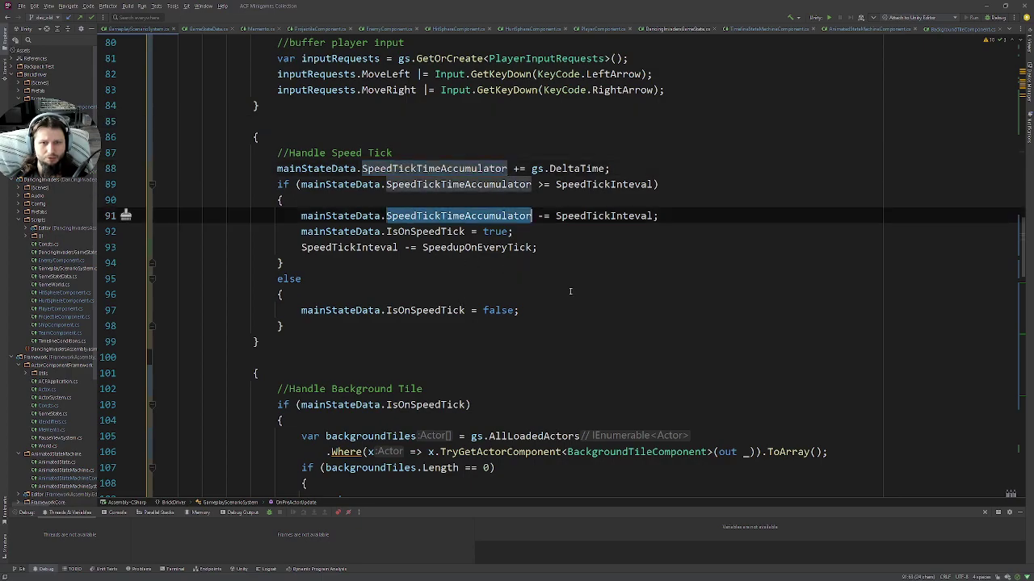
pyautogui.scroll(1, 410, 284)
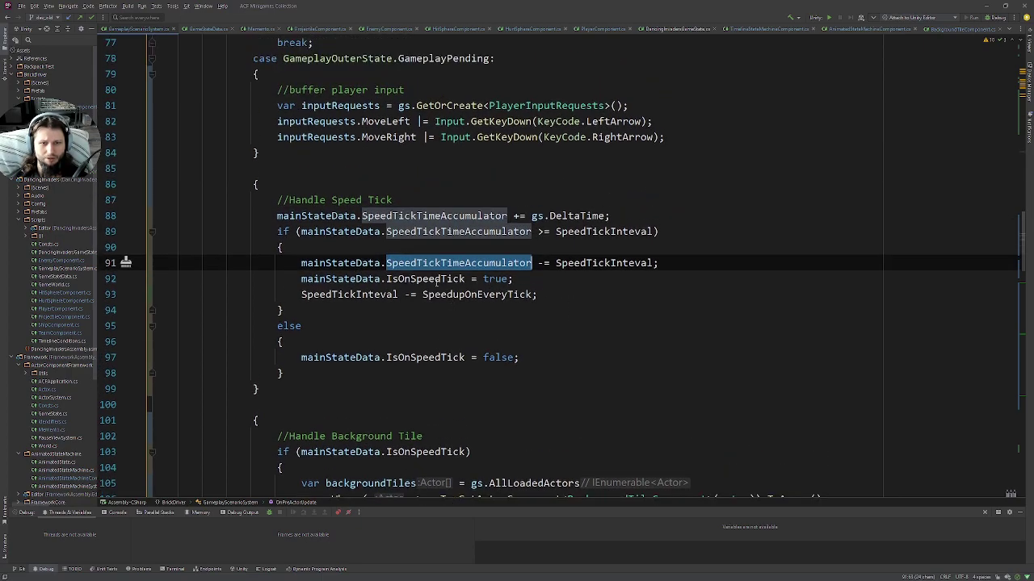
pyautogui.doubleClick(412, 279)
pyautogui.scroll(-3, 661, 315)
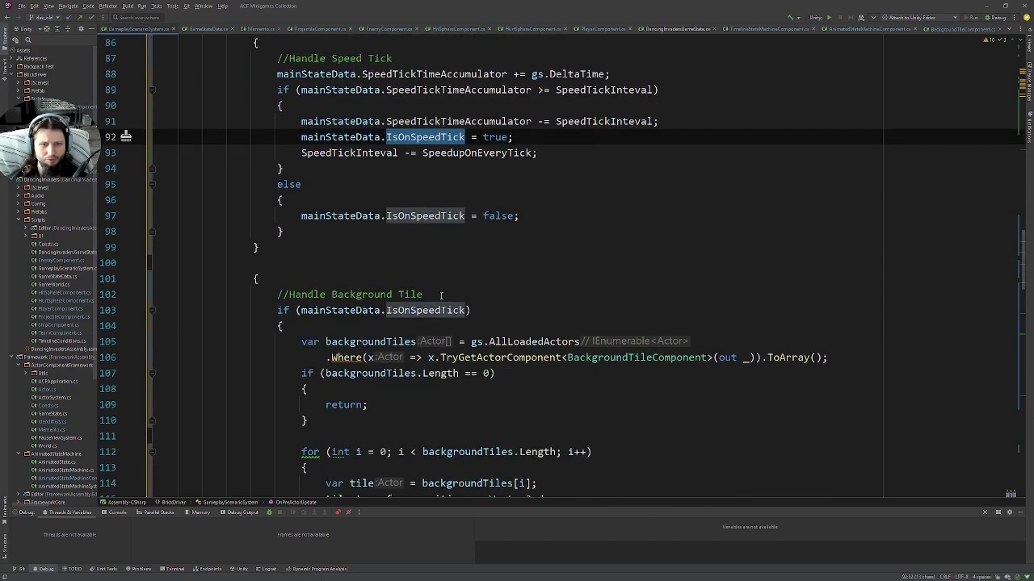
pyautogui.scroll(-4, 441, 296)
pyautogui.click(542, 196)
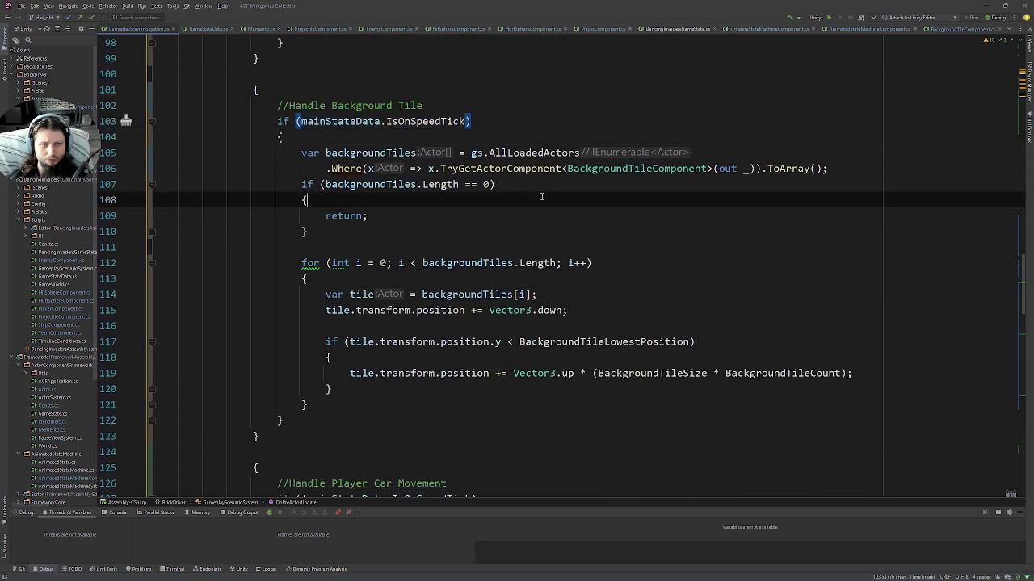
pyautogui.moveTo(492, 105); pyautogui.dragTo(494, 125)
pyautogui.click(495, 139)
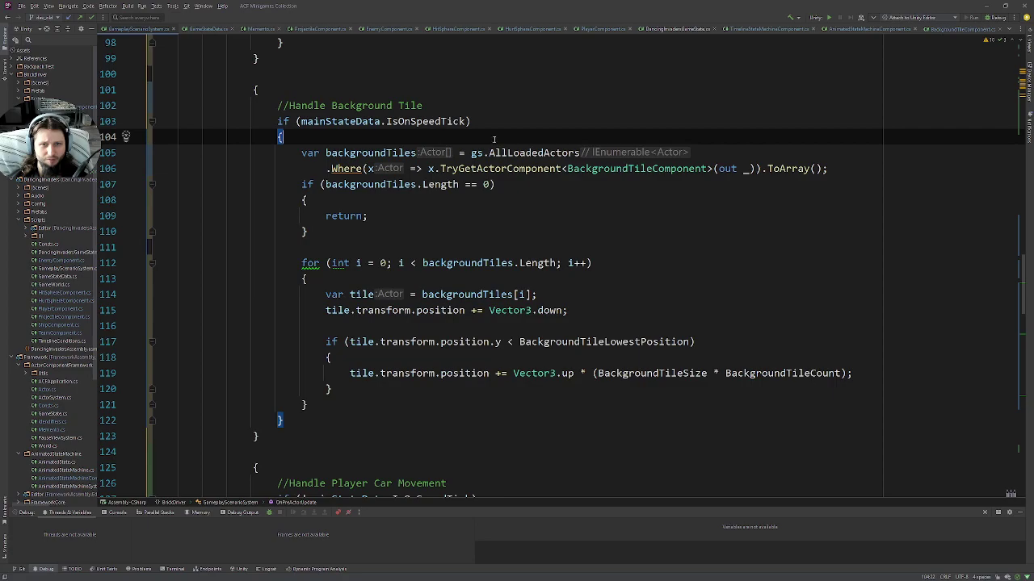
pyautogui.doubleClick(426, 121)
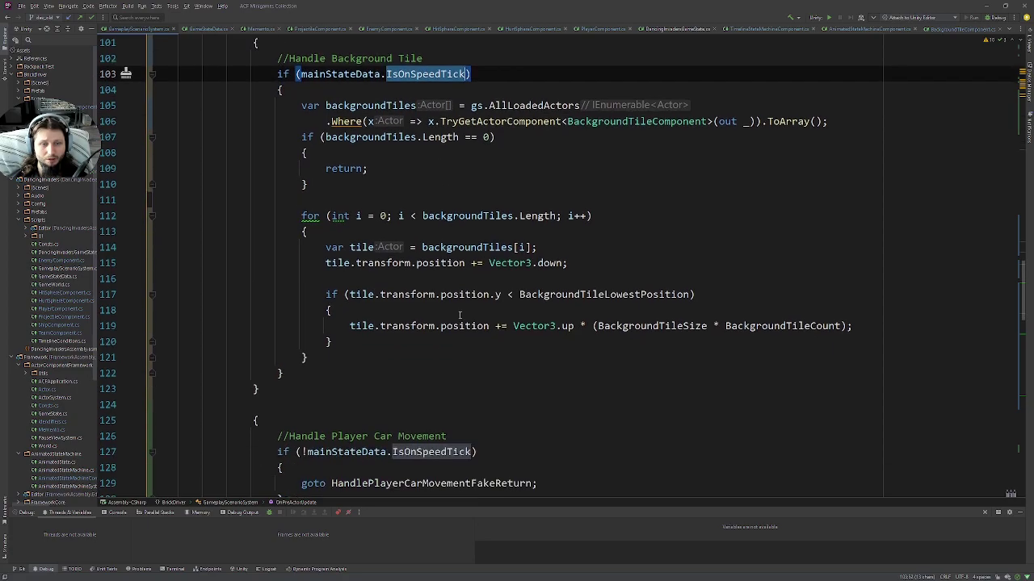
pyautogui.scroll(-1, 376, 267)
pyautogui.scroll(1, 376, 267)
pyautogui.scroll(-2, 376, 242)
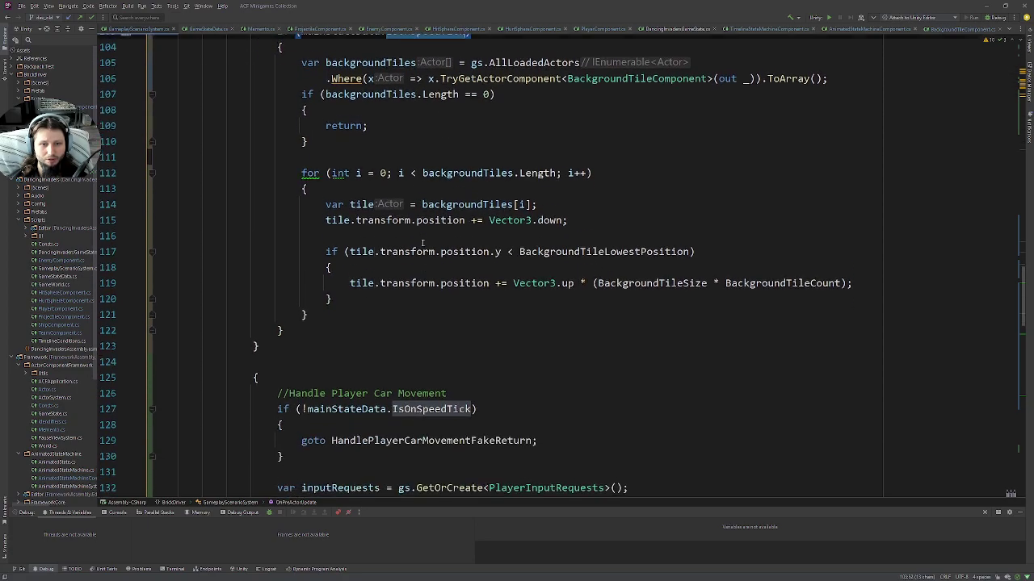
pyautogui.scroll(1, 374, 162)
pyautogui.scroll(1, 372, 101)
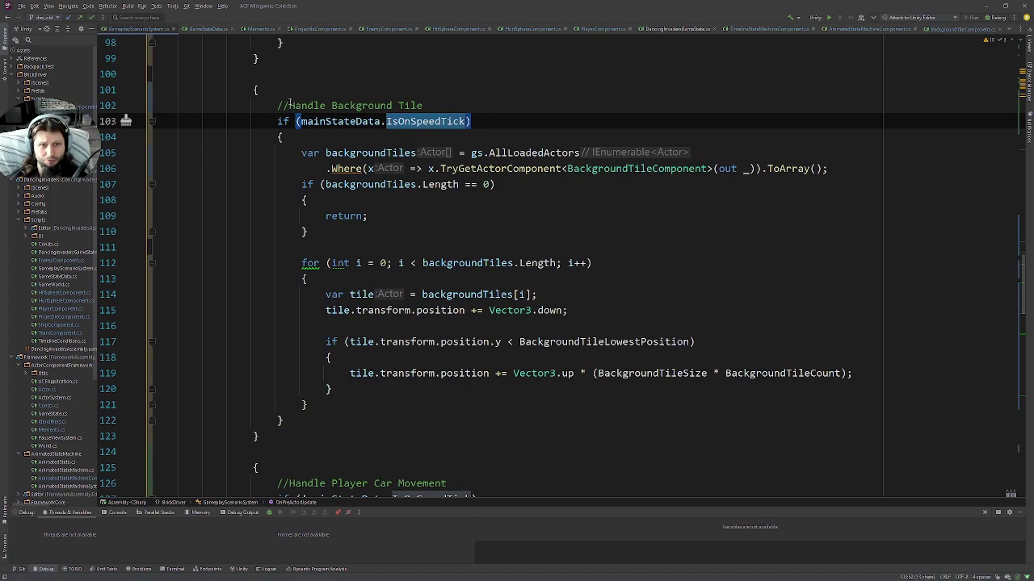
pyautogui.click(496, 125)
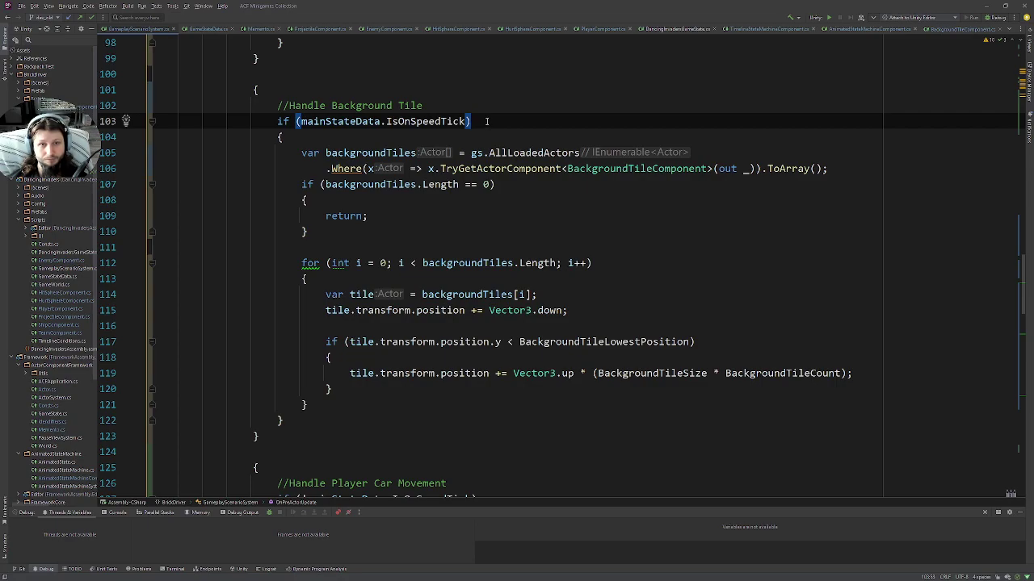
pyautogui.moveTo(487, 121); pyautogui.dragTo(497, 79)
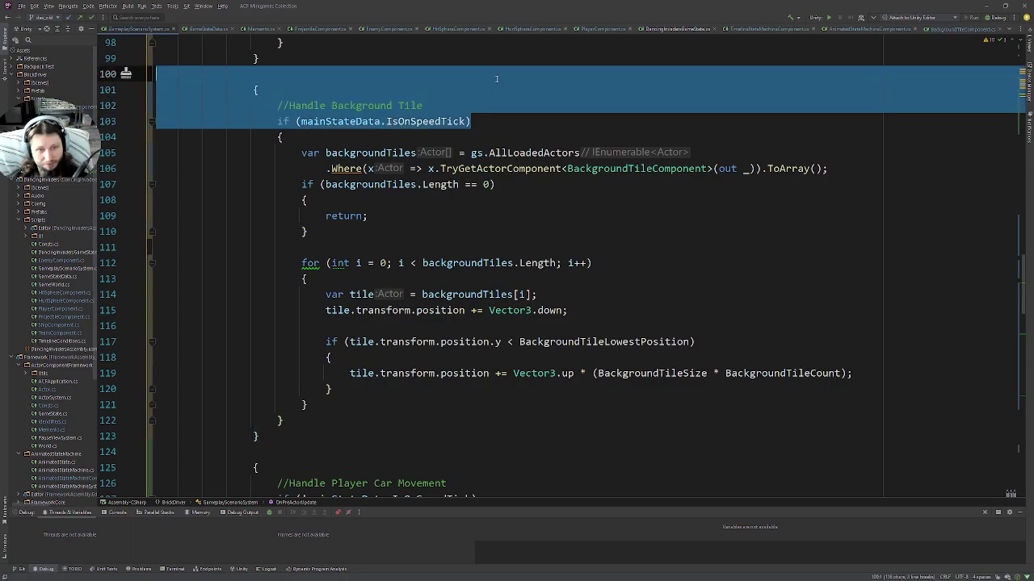
pyautogui.click(273, 436)
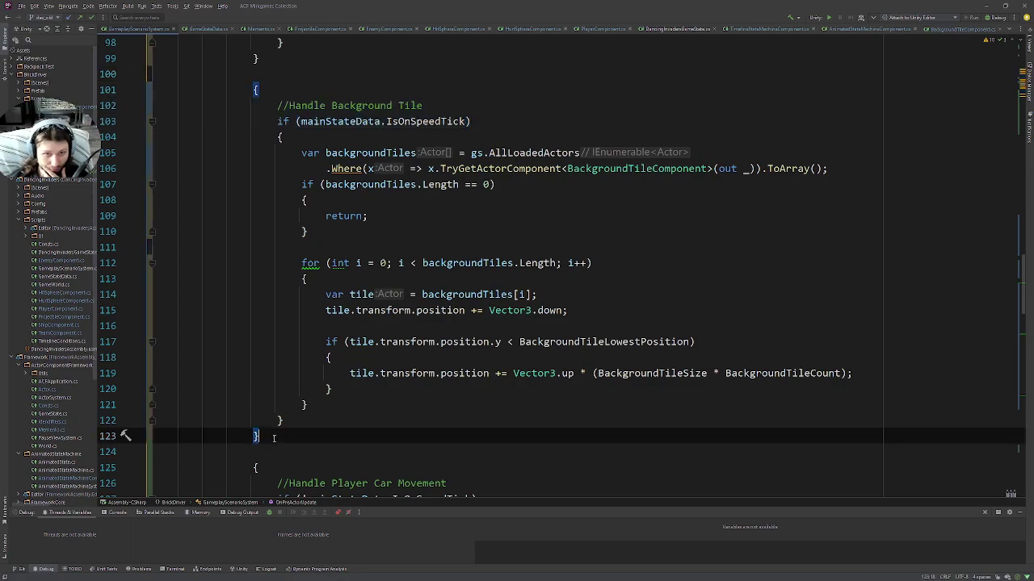
pyautogui.scroll(-3, 273, 436)
pyautogui.click(333, 323)
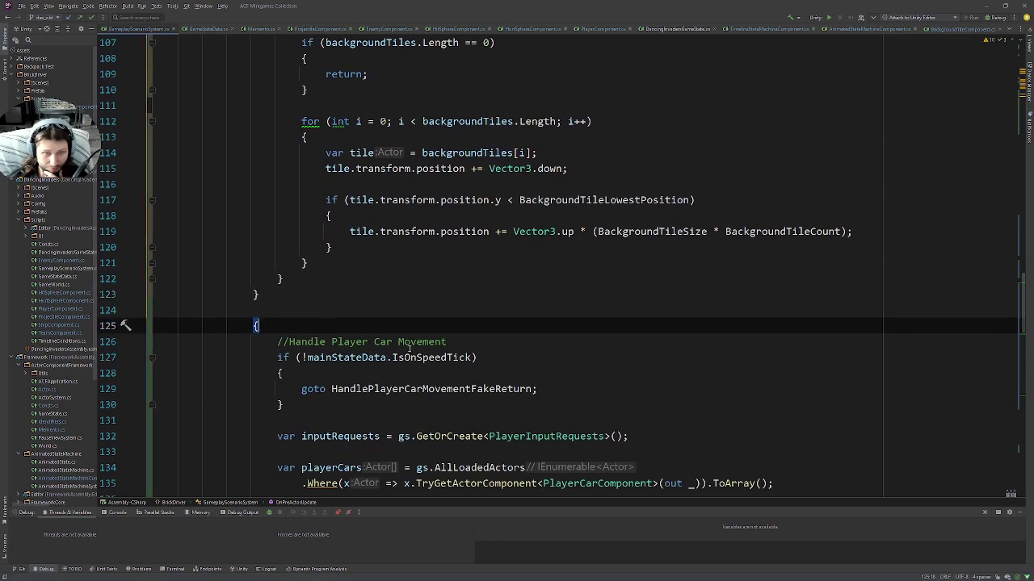
pyautogui.moveTo(331, 341); pyautogui.dragTo(470, 388)
pyautogui.scroll(-2, 380, 407)
pyautogui.scroll(-2, 380, 406)
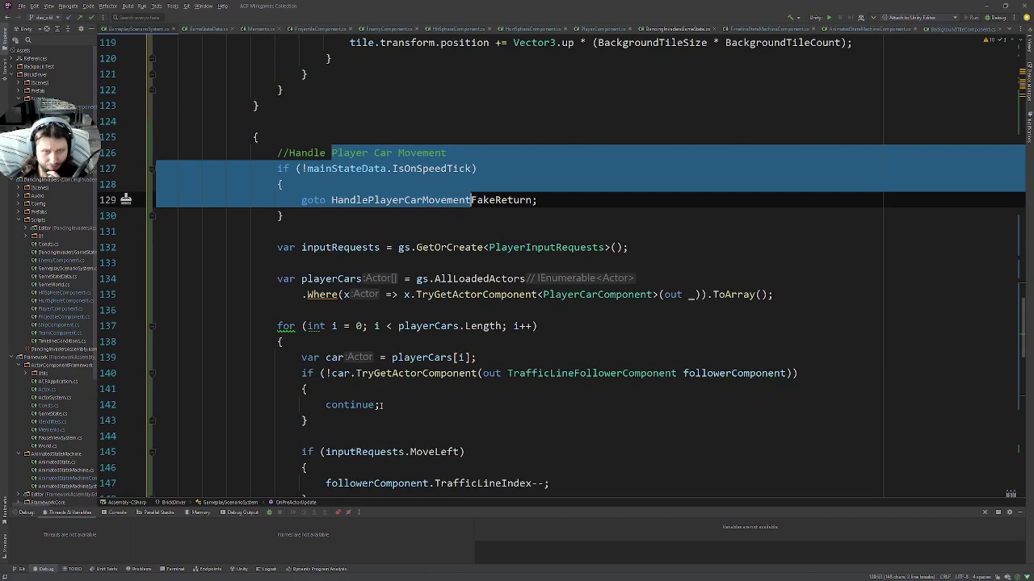
pyautogui.click(307, 139)
pyautogui.scroll(-4, 305, 242)
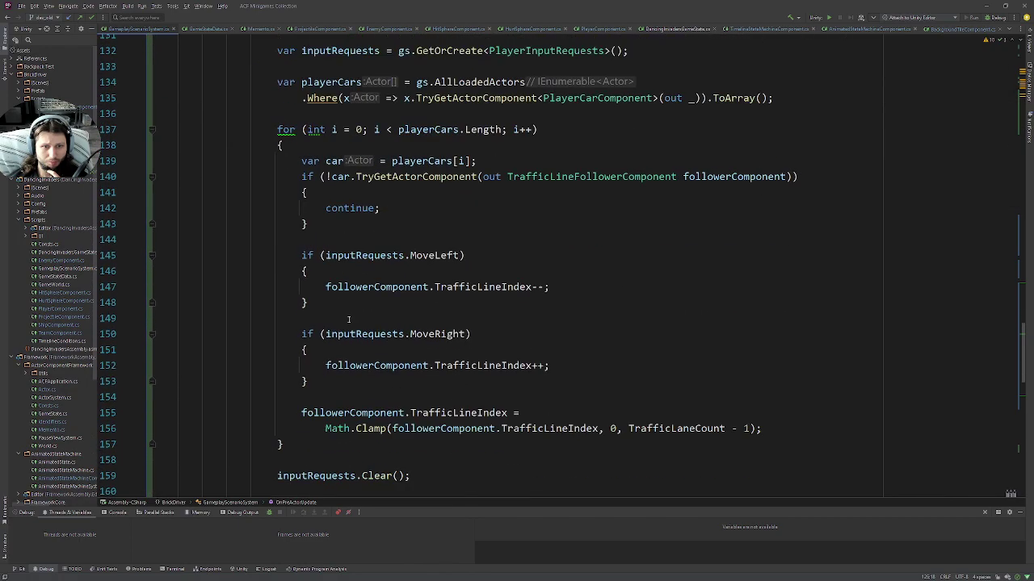
pyautogui.scroll(-5, 303, 311)
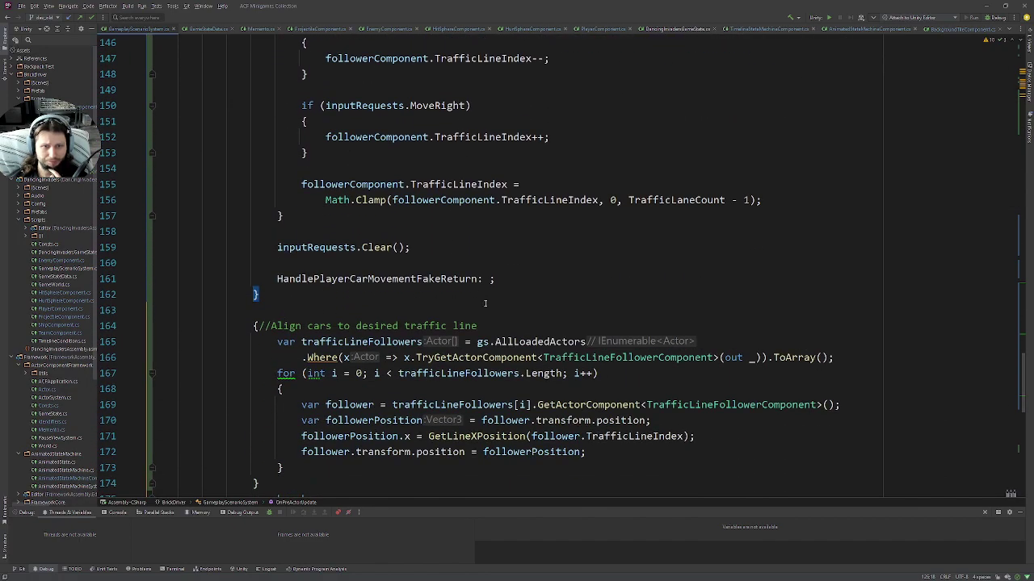
pyautogui.scroll(1, 485, 303)
pyautogui.scroll(5, 428, 226)
pyautogui.scroll(2, 374, 143)
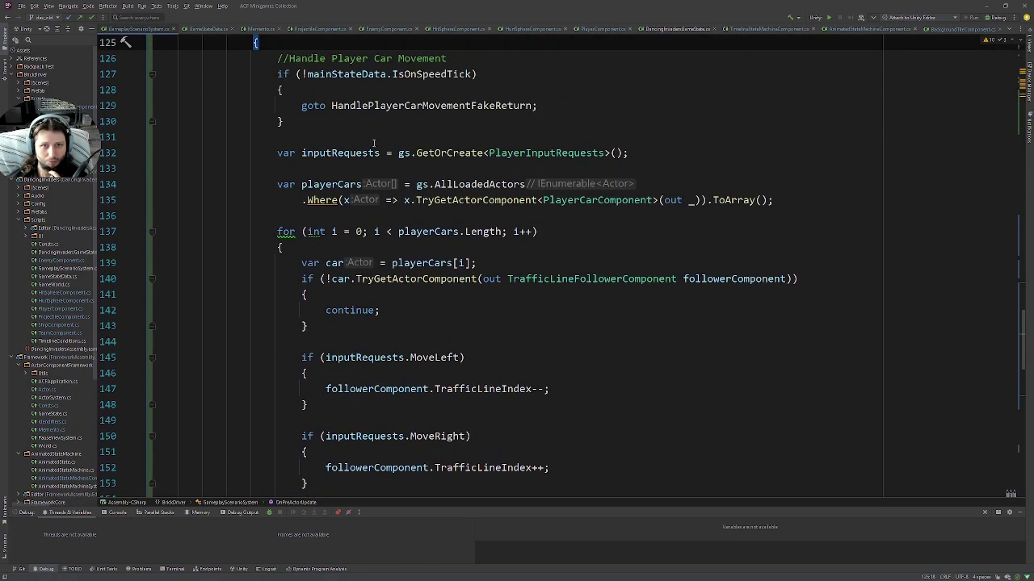
pyautogui.scroll(-5, 402, 226)
pyautogui.scroll(-2, 336, 335)
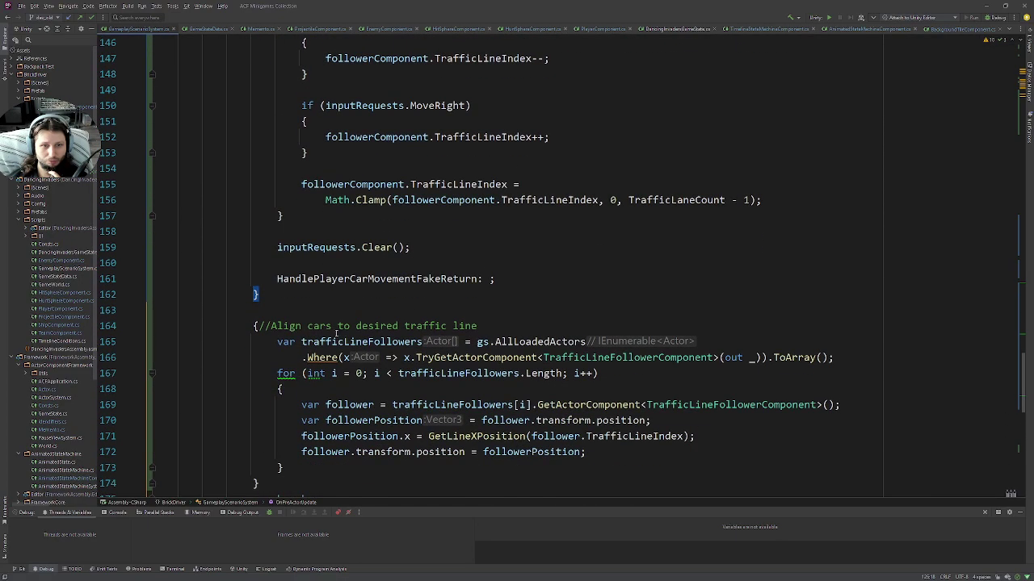
pyautogui.doubleClick(323, 326)
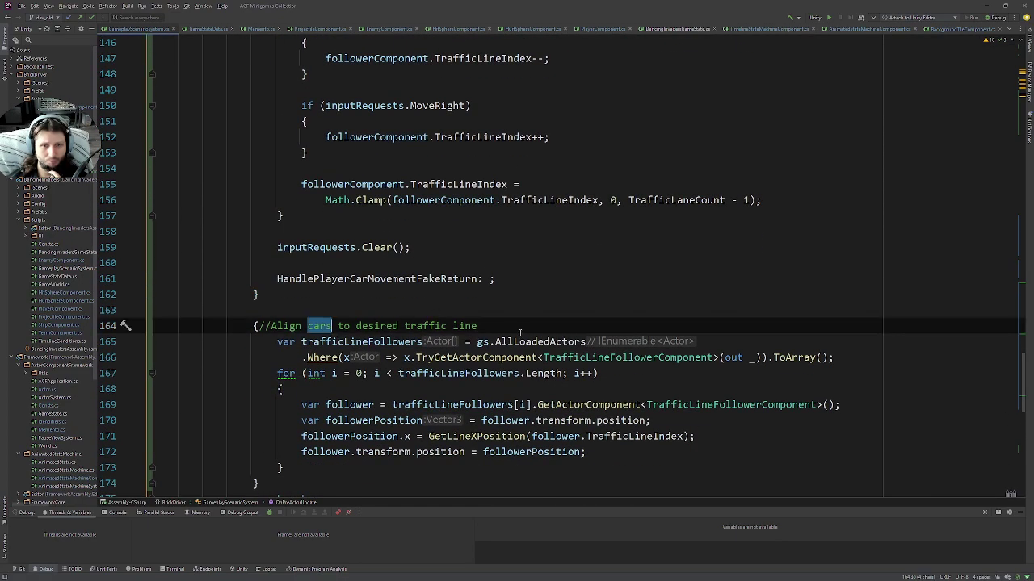
pyautogui.click(289, 283)
pyautogui.click(490, 294)
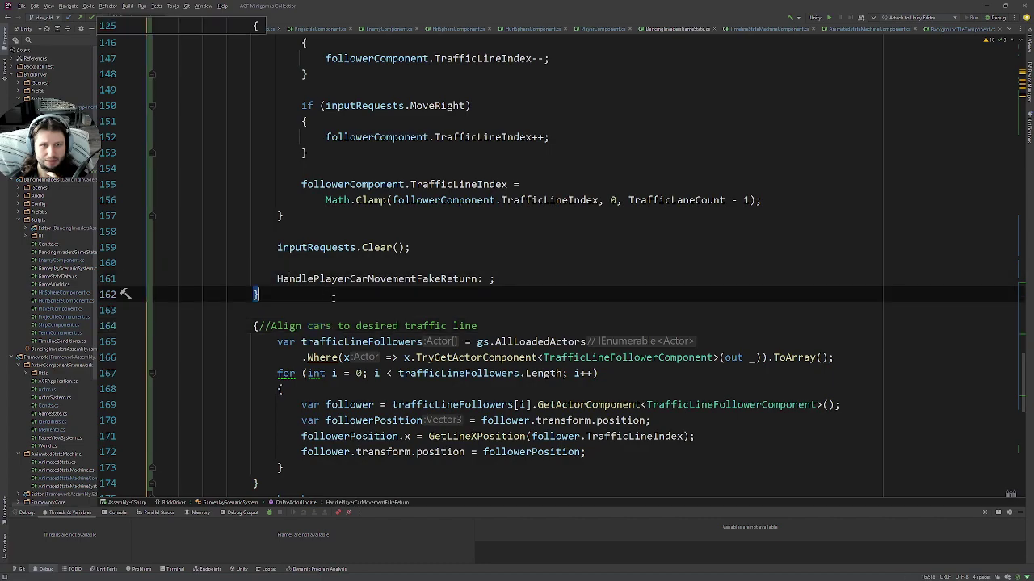
# Open a new braced block headed by the comment '//Handle Opponent Cars'
pyautogui.press('Return')
pyautogui.press('Return')
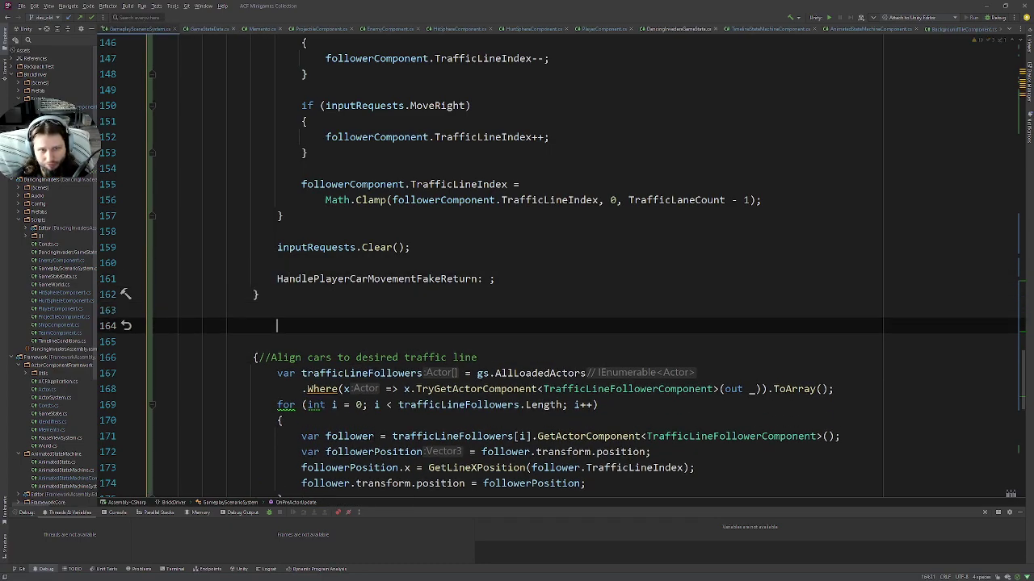
pyautogui.write('{')
pyautogui.press('Return')
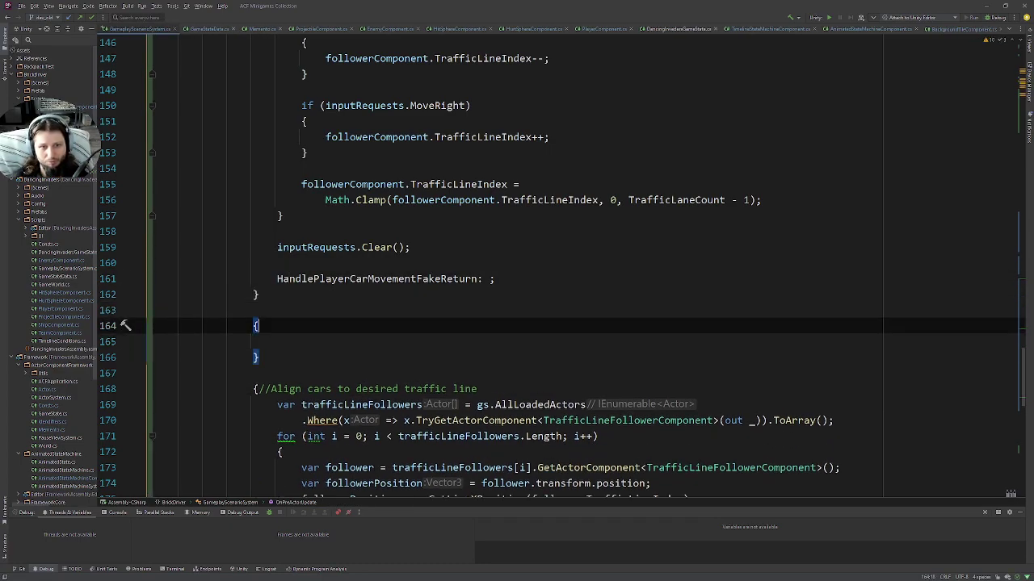
pyautogui.write('//')
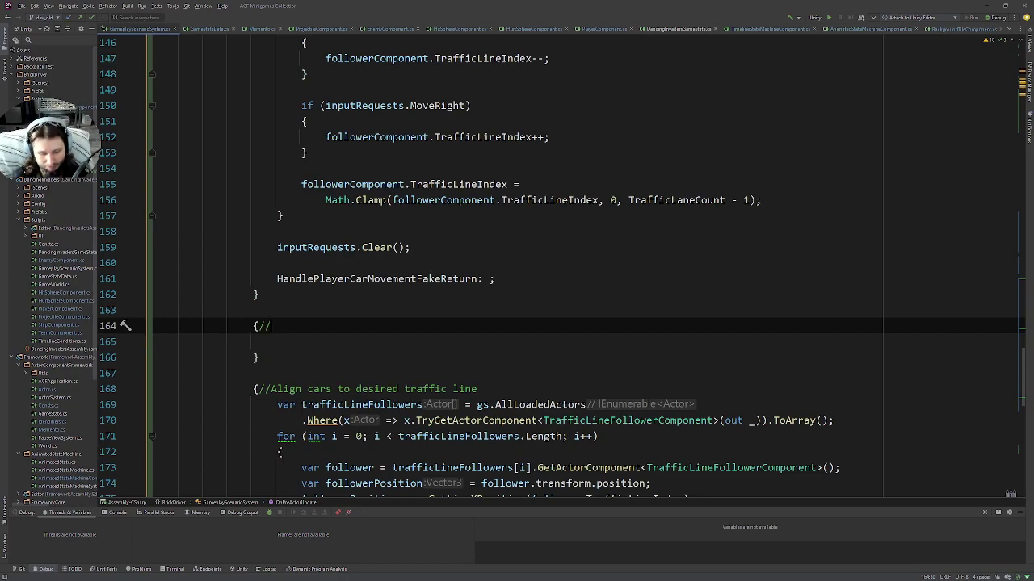
pyautogui.write('/Handle ')
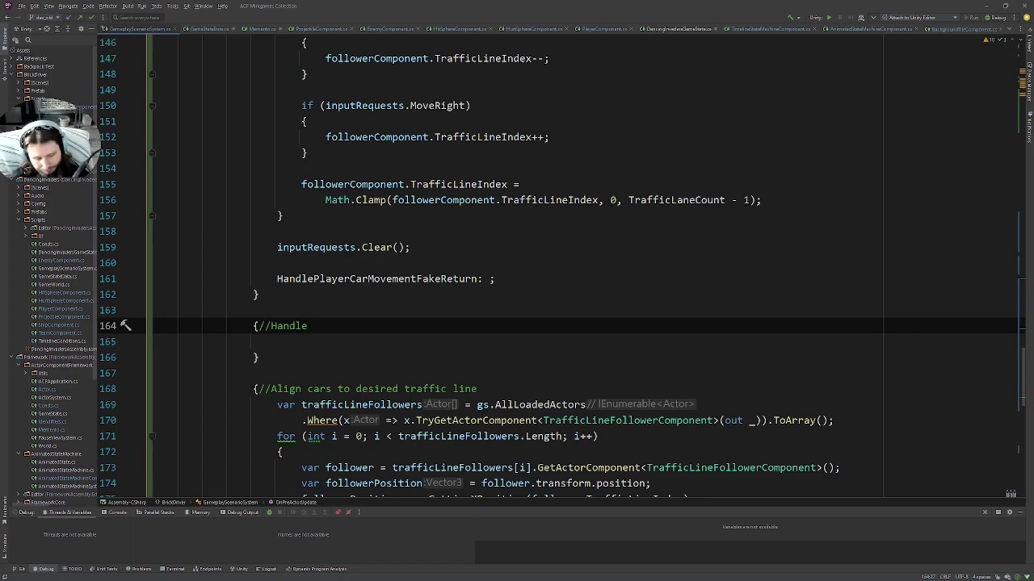
pyautogui.write('Opponen')
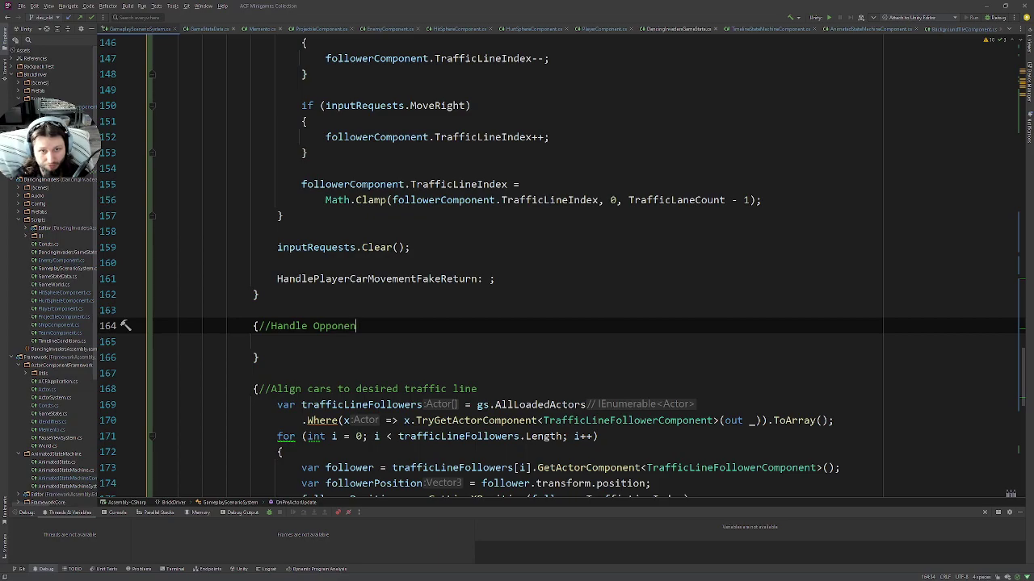
pyautogui.write('t Cars')
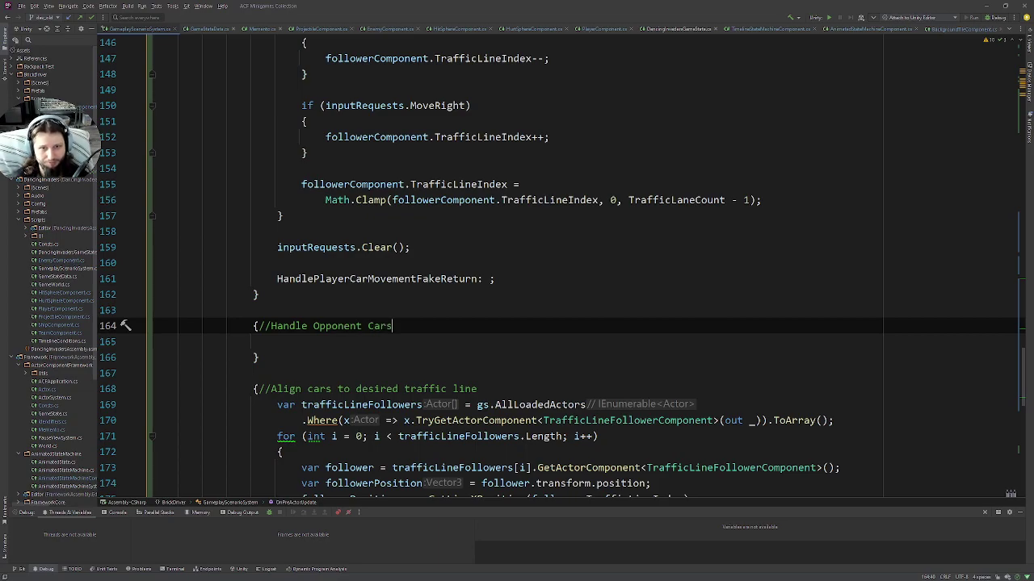
pyautogui.press('BackSpace')
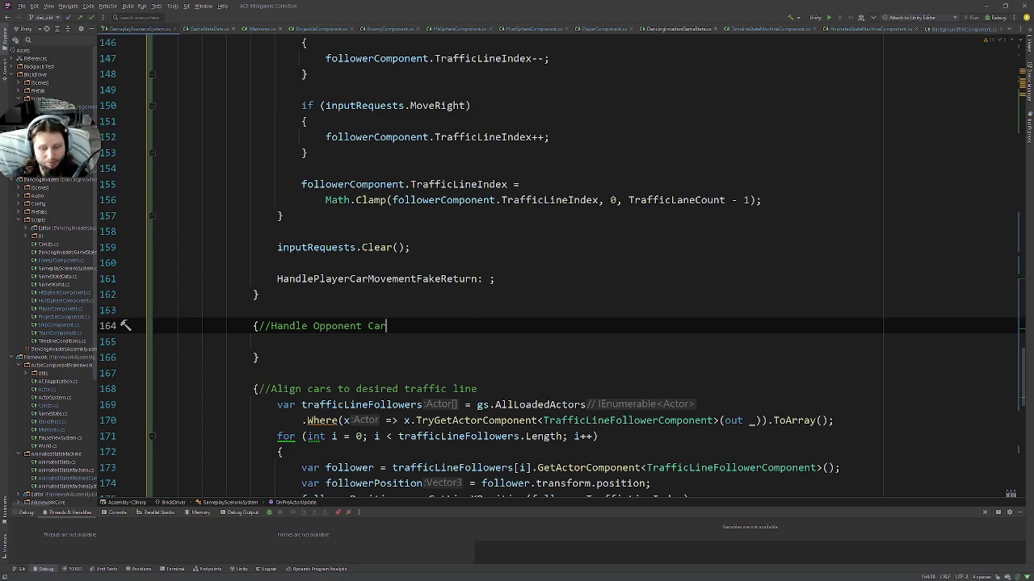
pyautogui.write(' Movemnt')
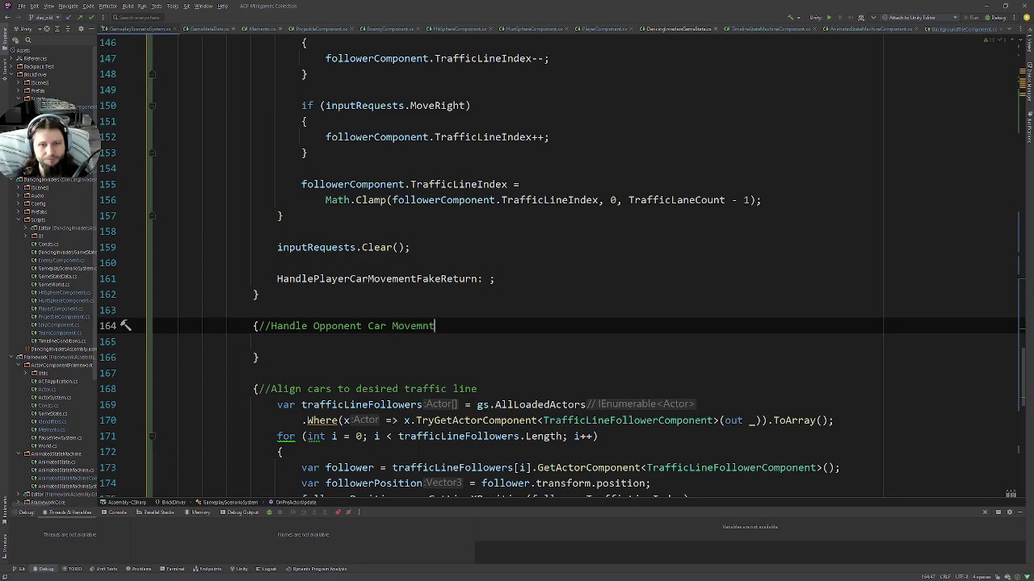
pyautogui.press('Left')
pyautogui.press('Left')
pyautogui.write('e')
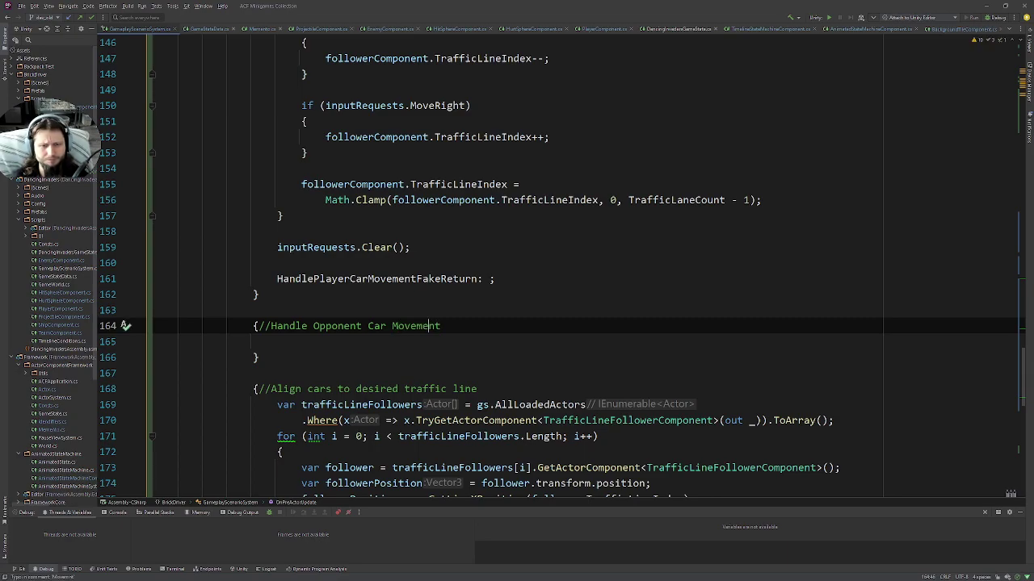
pyautogui.press('Delete')
pyautogui.press('Delete')
pyautogui.press('BackSpace')
pyautogui.press('BackSpace')
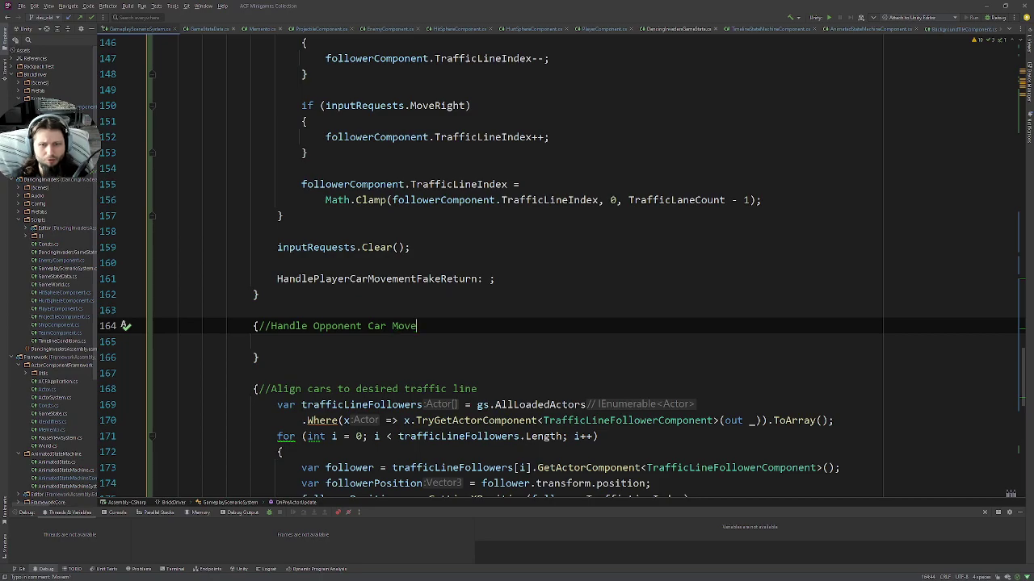
pyautogui.press('BackSpace')
pyautogui.press('BackSpace')
pyautogui.press('BackSpace')
pyautogui.press('BackSpace')
pyautogui.press('BackSpace')
pyautogui.write('s')
# Add the comment '//Determine if we should spawn new opponent car'
pyautogui.press('Return')
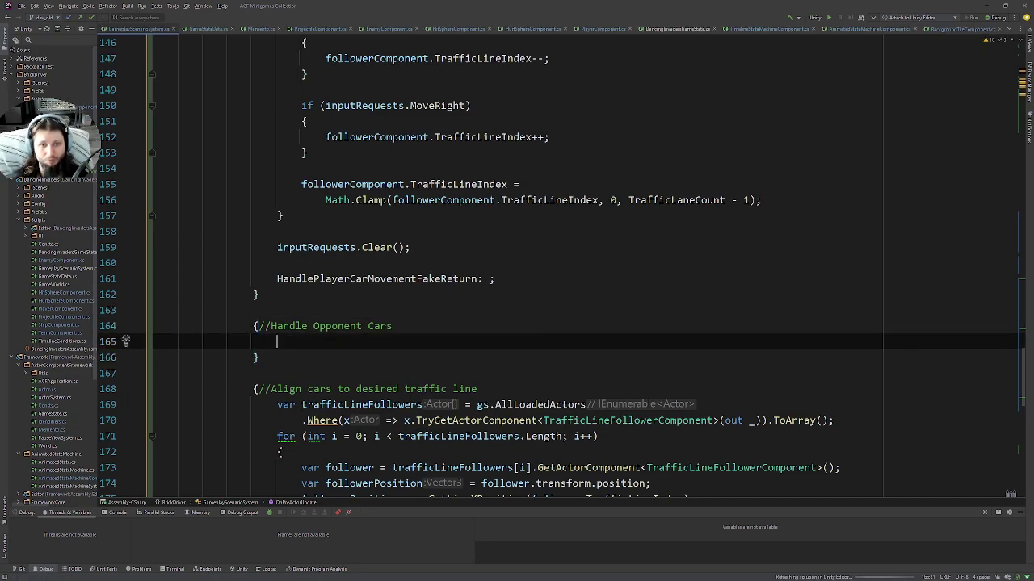
pyautogui.write('//')
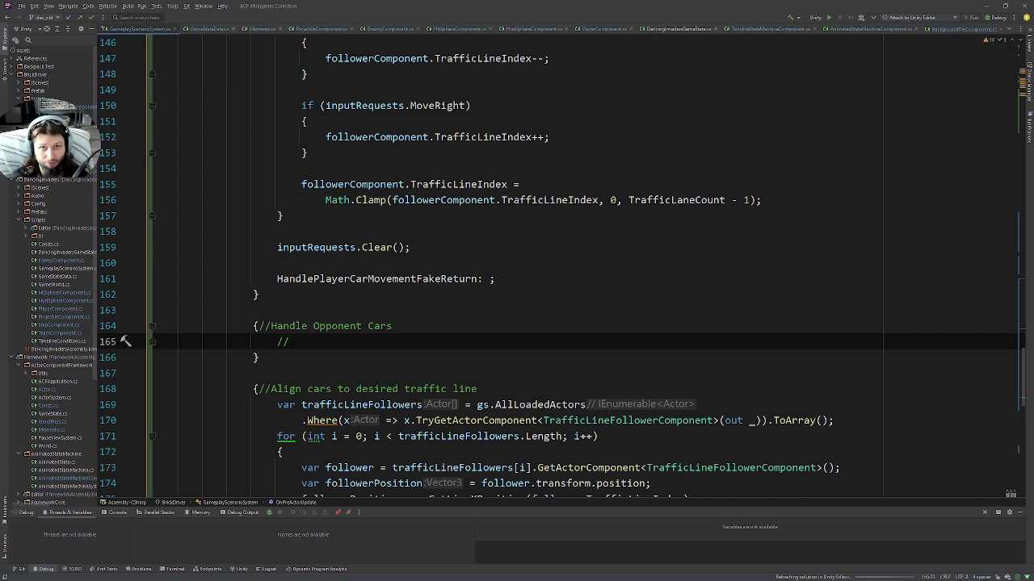
pyautogui.write('Deter')
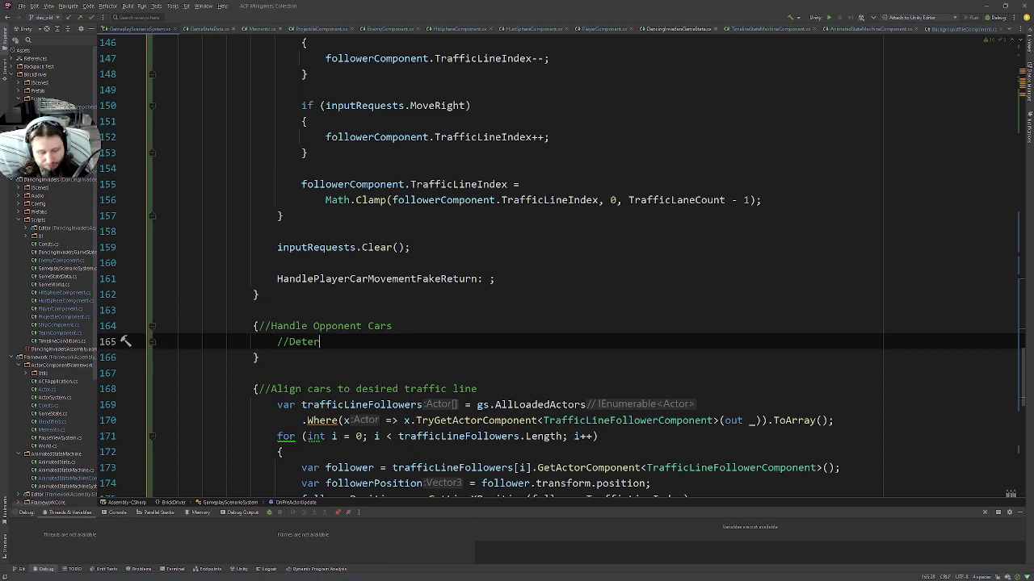
pyautogui.write('minei')
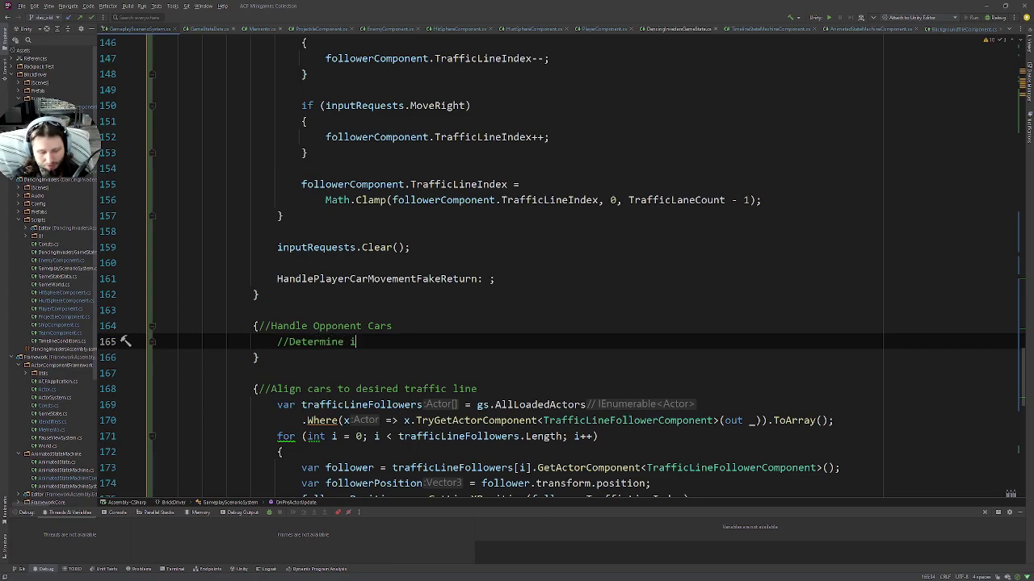
pyautogui.write('f we should ')
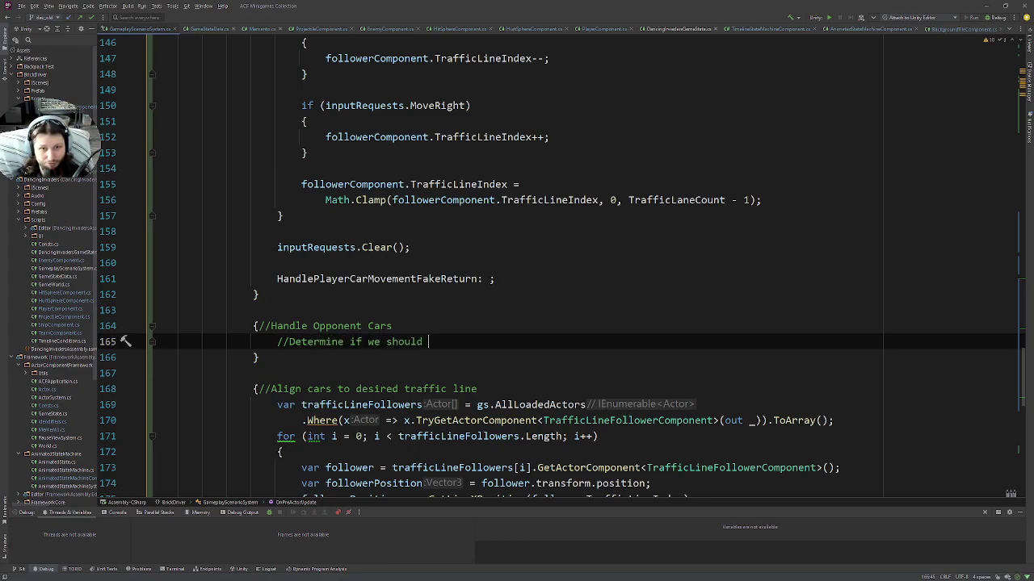
pyautogui.write('spawn')
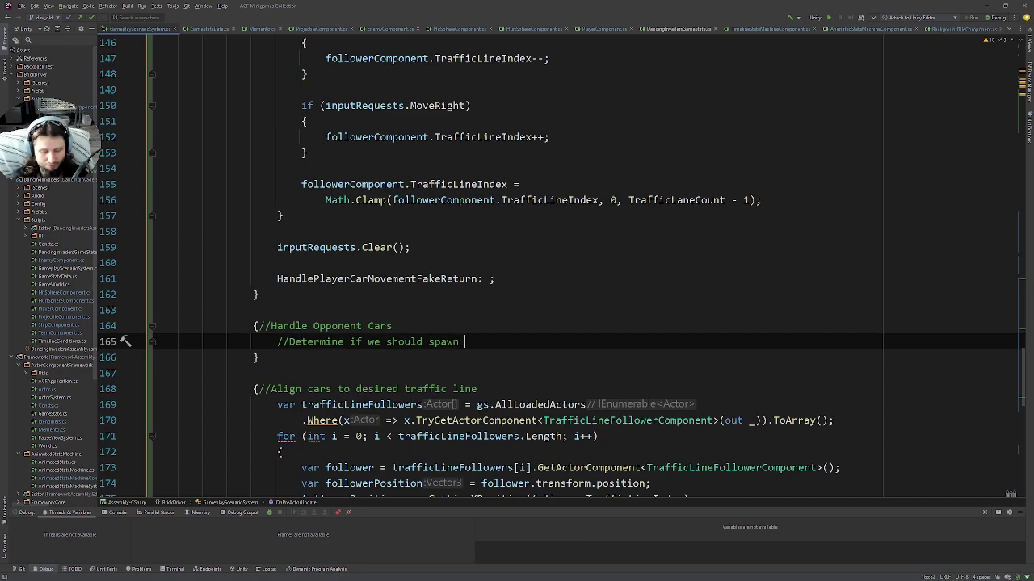
pyautogui.write(' opp')
pyautogui.press('BackSpace')
pyautogui.press('BackSpace')
pyautogui.press('BackSpace')
pyautogui.write('ne')
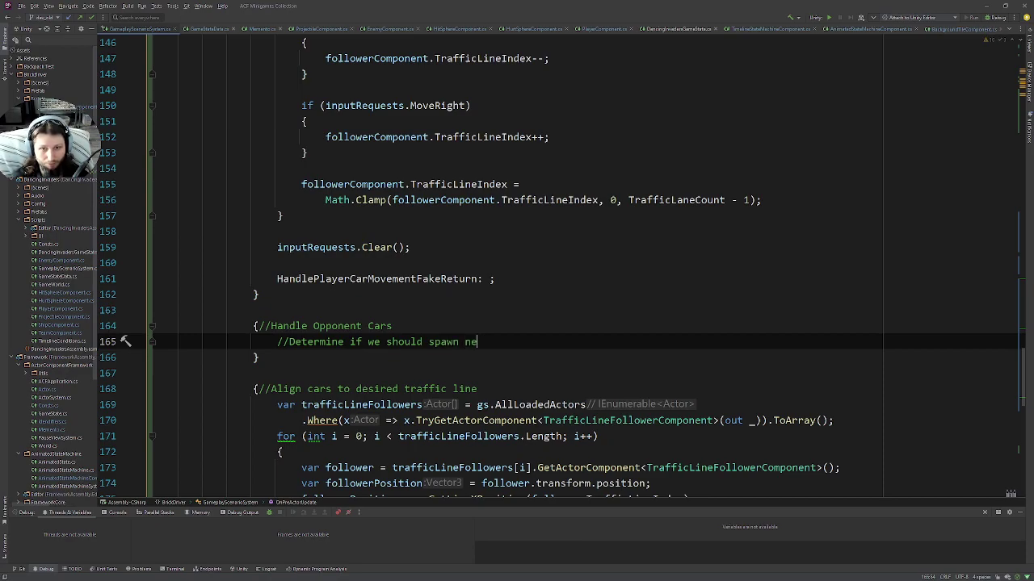
pyautogui.write('w opponent ')
pyautogui.write('car')
pyautogui.press('Return')
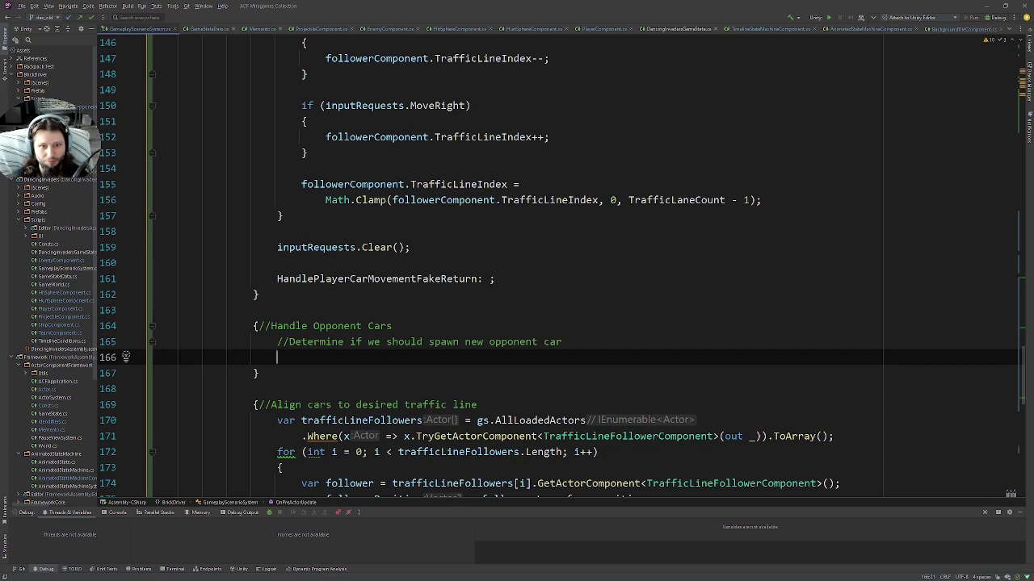
# Add a '//Move opponent cars' comment ending with the copied mainStateData.IsOnSpeedTick condition
pyautogui.press('Return')
pyautogui.write('//')
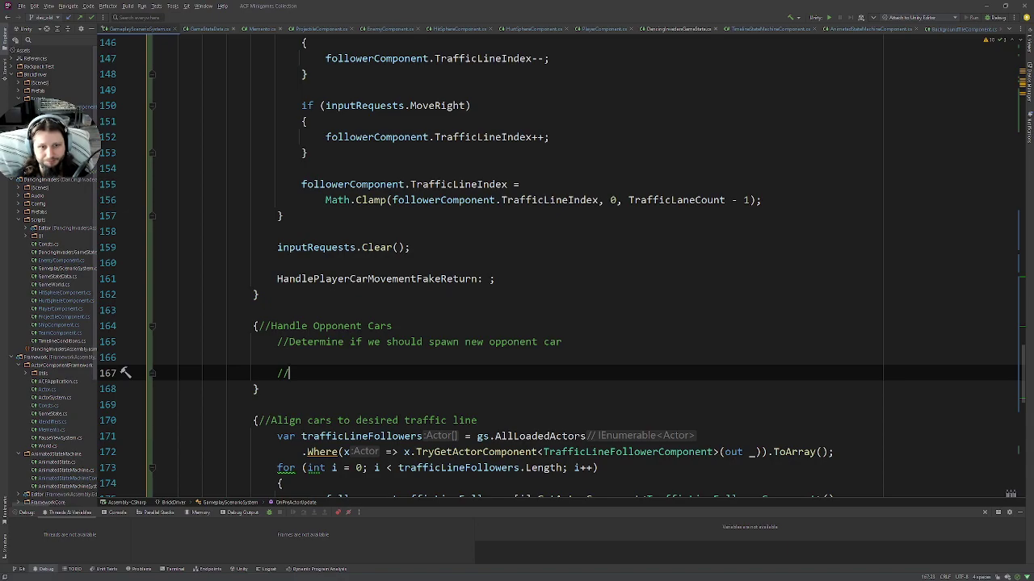
pyautogui.write('Mo')
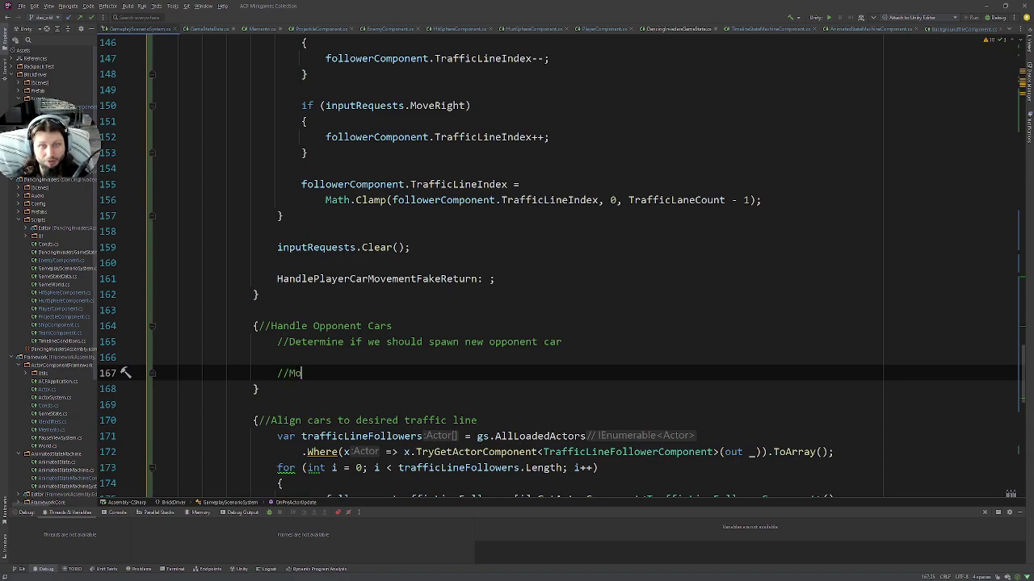
pyautogui.write('ve')
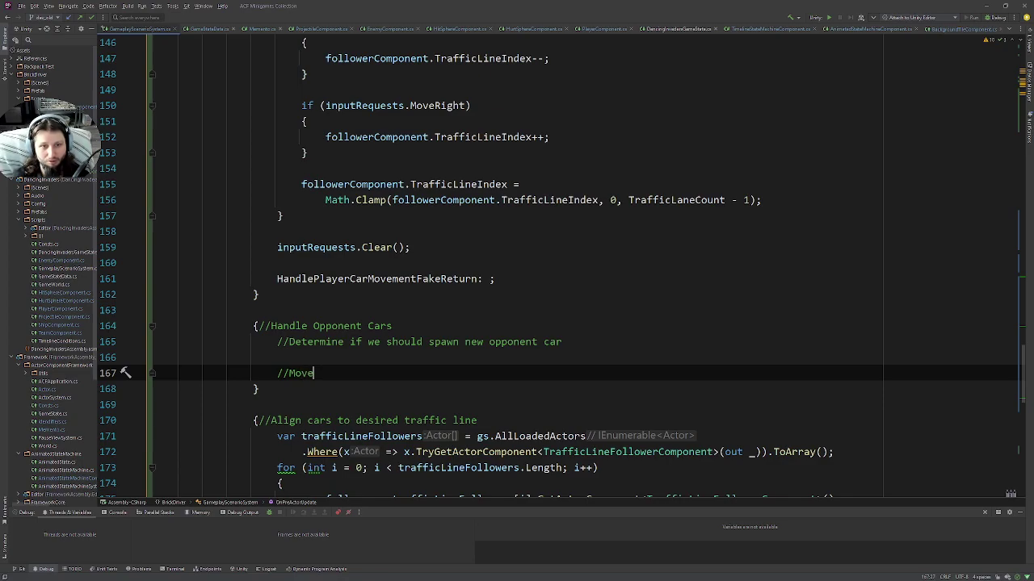
pyautogui.write(' op')
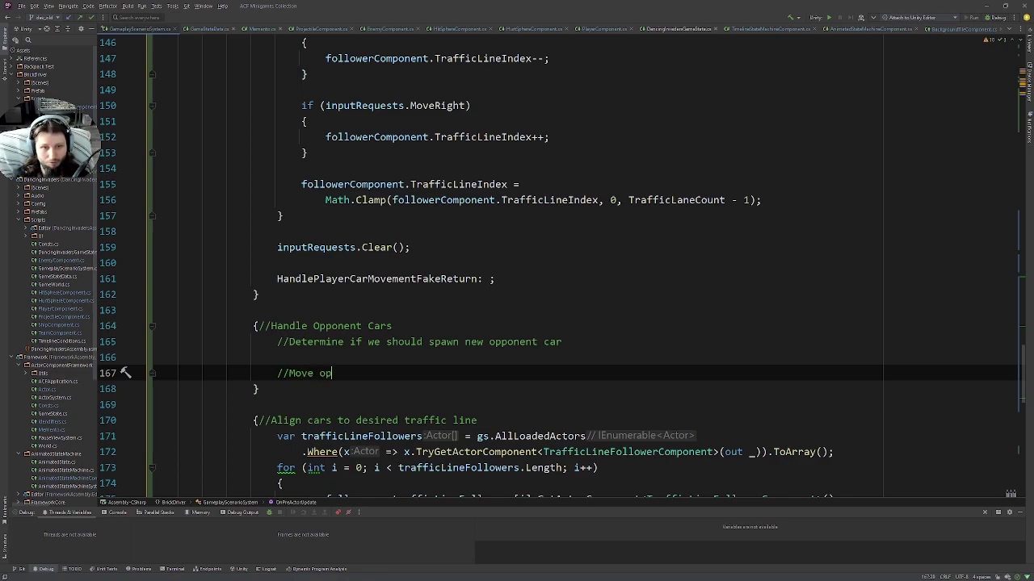
pyautogui.write('ponent')
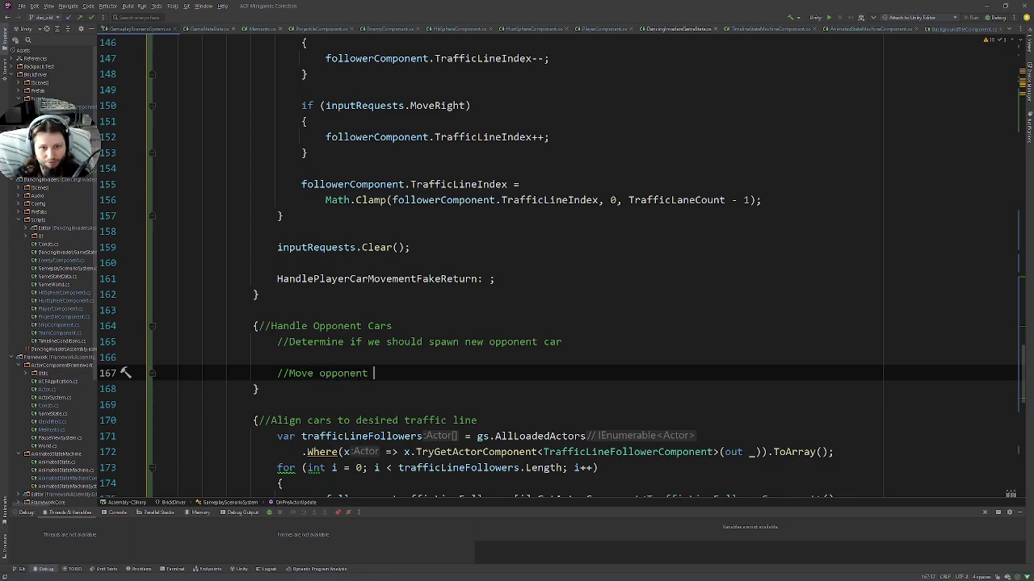
pyautogui.write(' cars')
pyautogui.write('do')
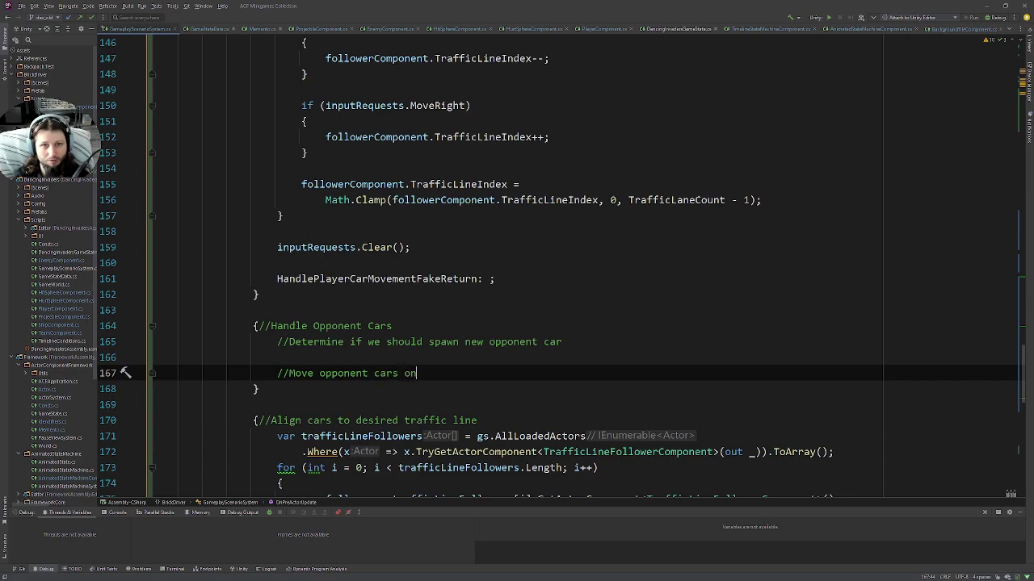
pyautogui.scroll(4, 447, 143)
pyautogui.scroll(4, 448, 143)
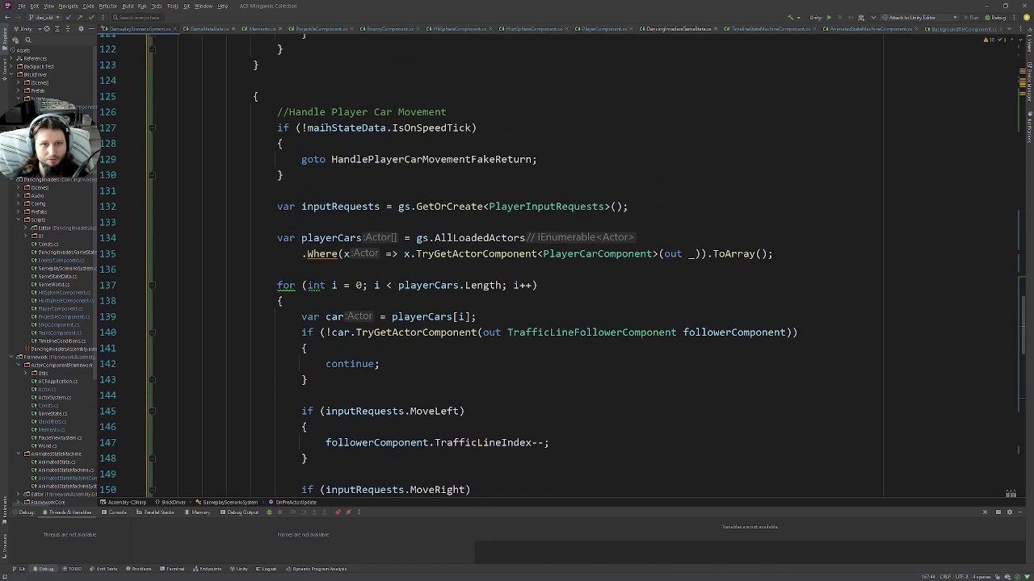
pyautogui.moveTo(304, 128); pyautogui.dragTo(474, 127)
pyautogui.hotkey('ctrl', 'c')
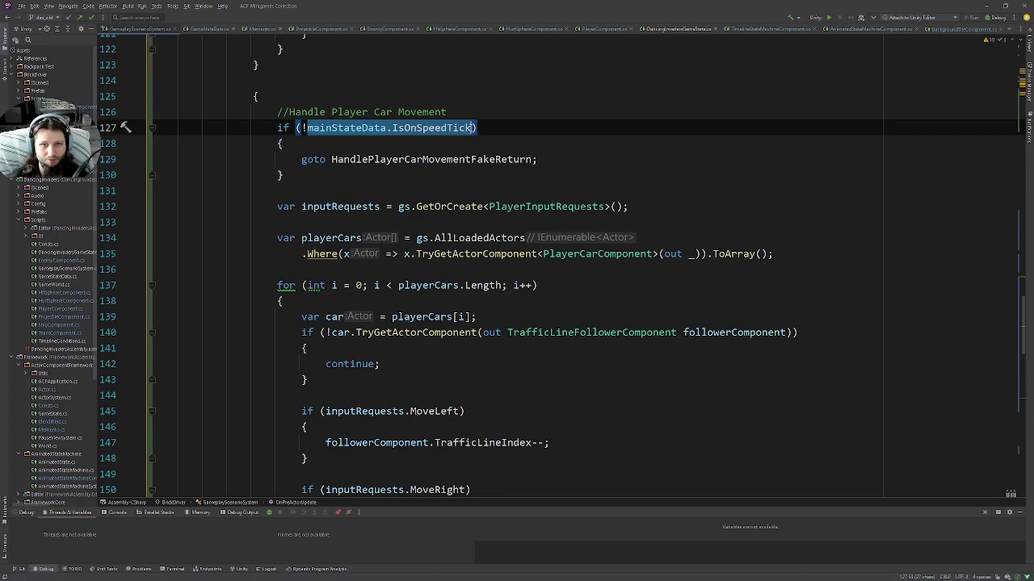
pyautogui.scroll(-3, 463, 139)
pyautogui.scroll(-9, 523, 317)
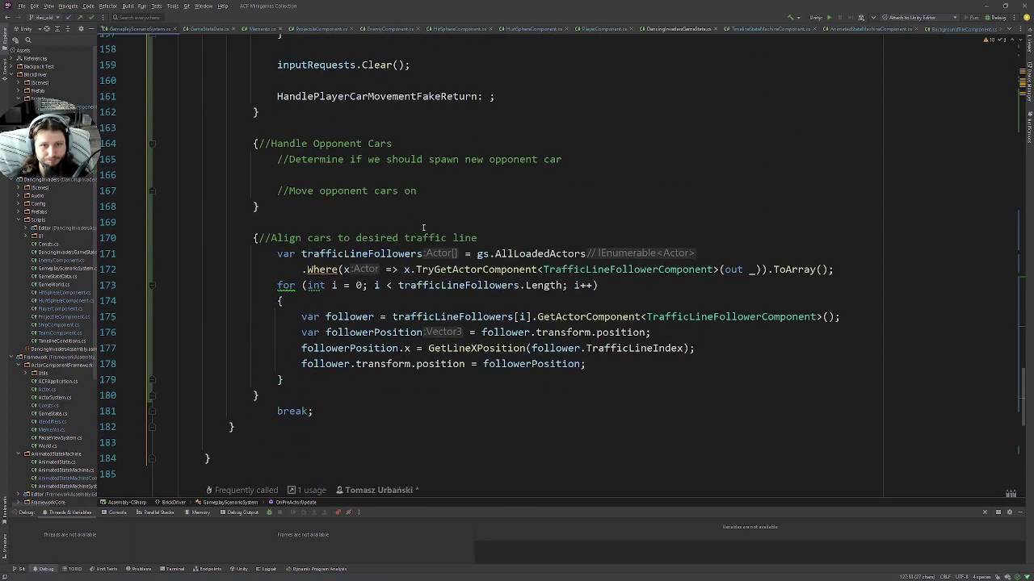
pyautogui.click(439, 192)
pyautogui.hotkey('ctrl', 'v')
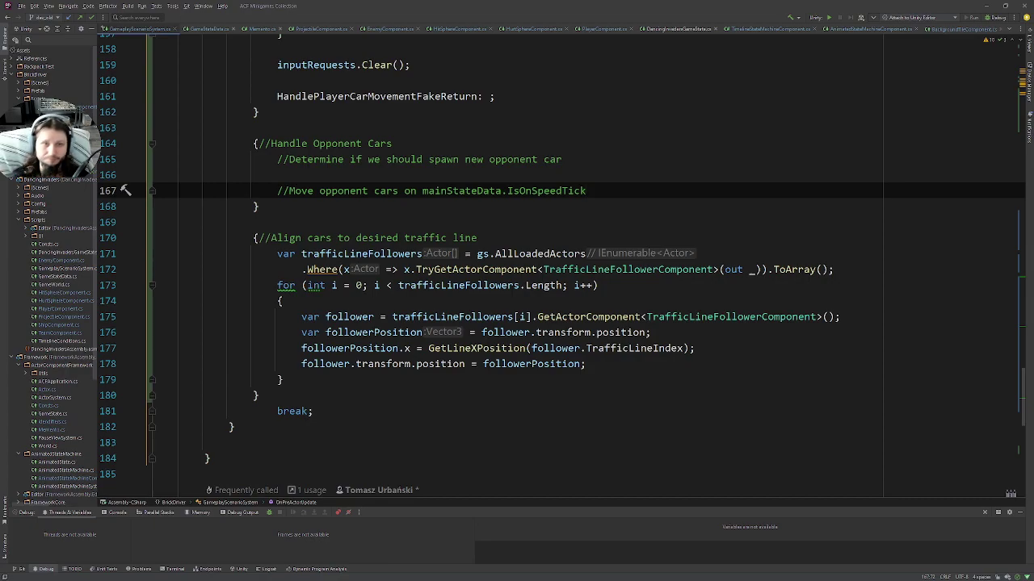
pyautogui.click(565, 159)
pyautogui.click(615, 189)
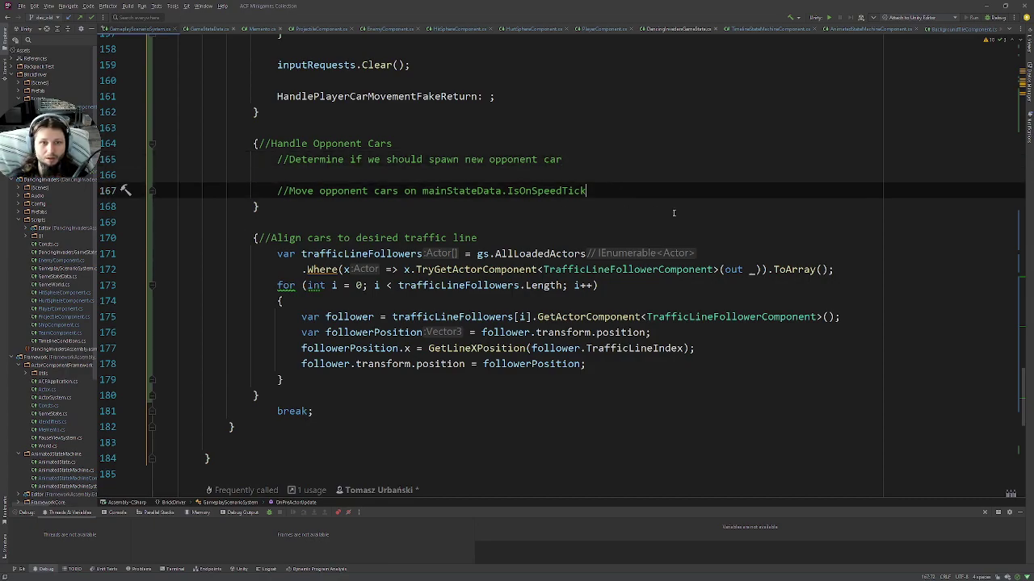
pyautogui.press('Return')
pyautogui.press('Return')
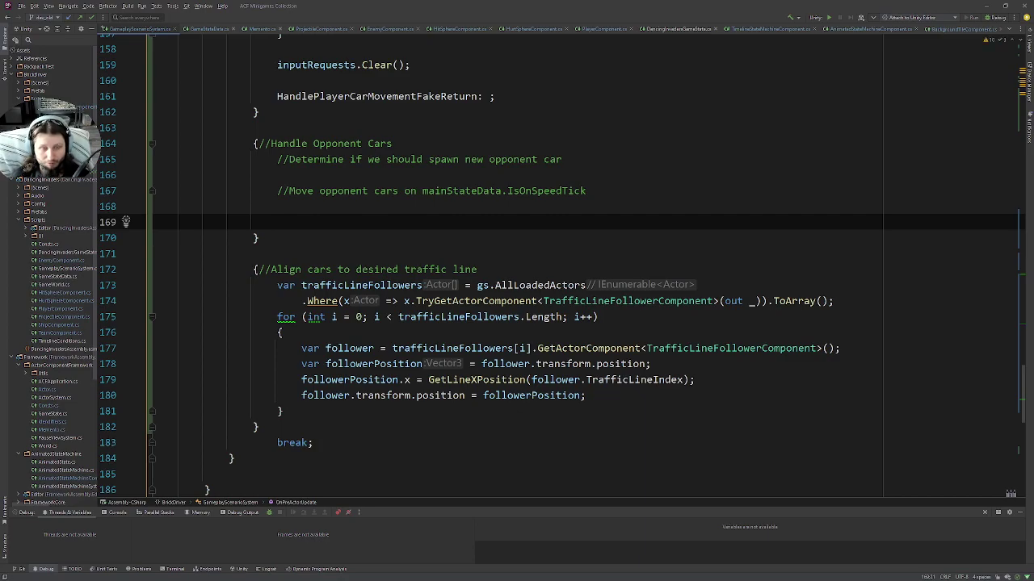
# Add the comment '//Despawn opponent cars that are below playfield'
pyautogui.write('//Det')
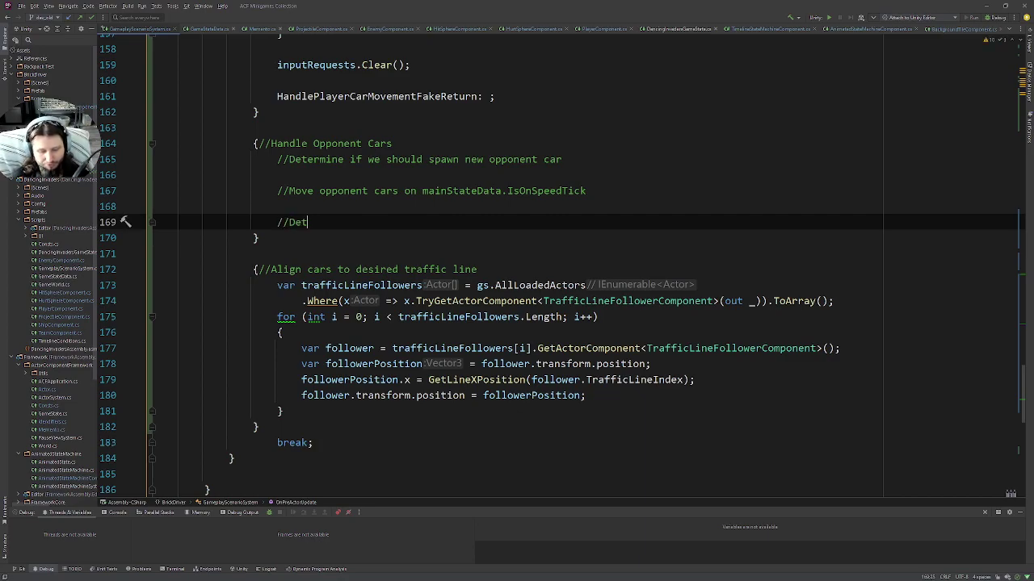
pyautogui.write('ermine if')
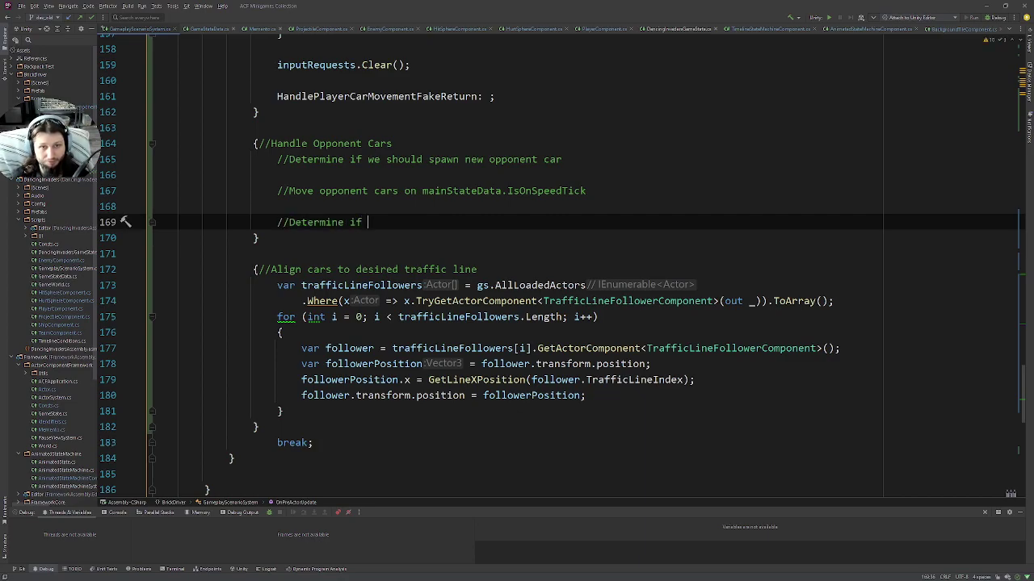
pyautogui.hotkey('ctrl', 'shift', 'Left')
pyautogui.hotkey('ctrl', 'shift', 'Left')
pyautogui.write('Des')
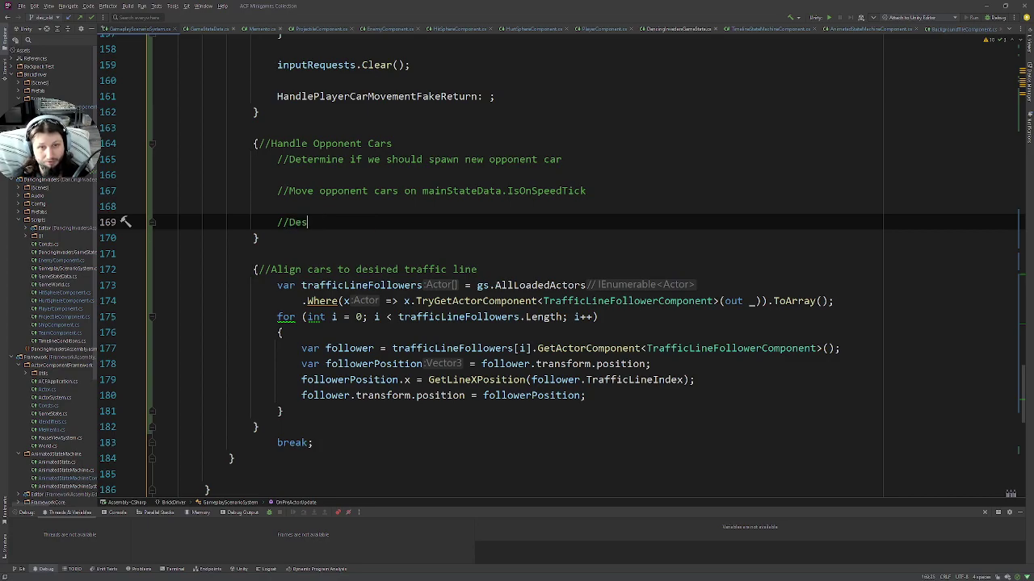
pyautogui.write('pawn ')
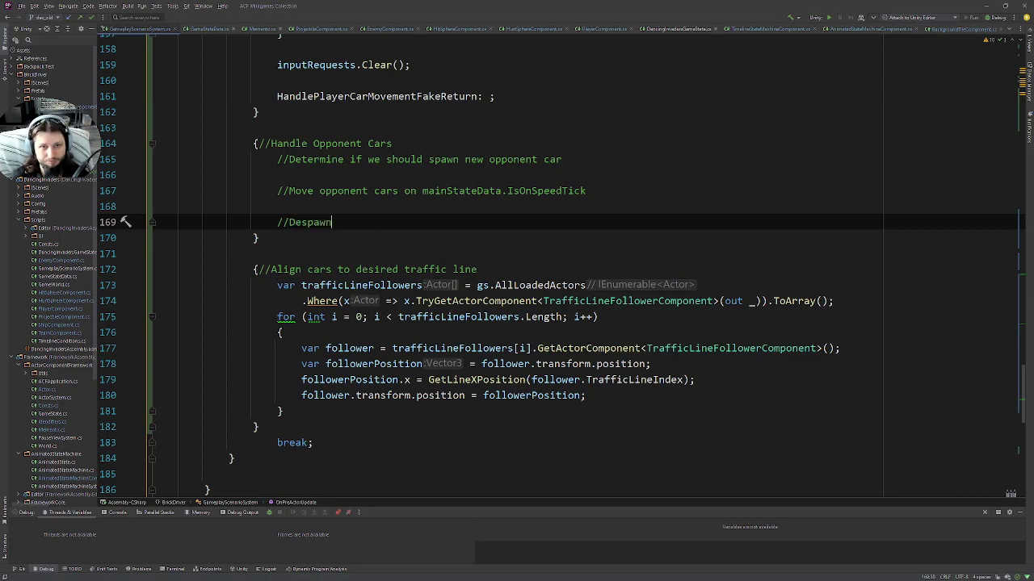
pyautogui.write('opponen')
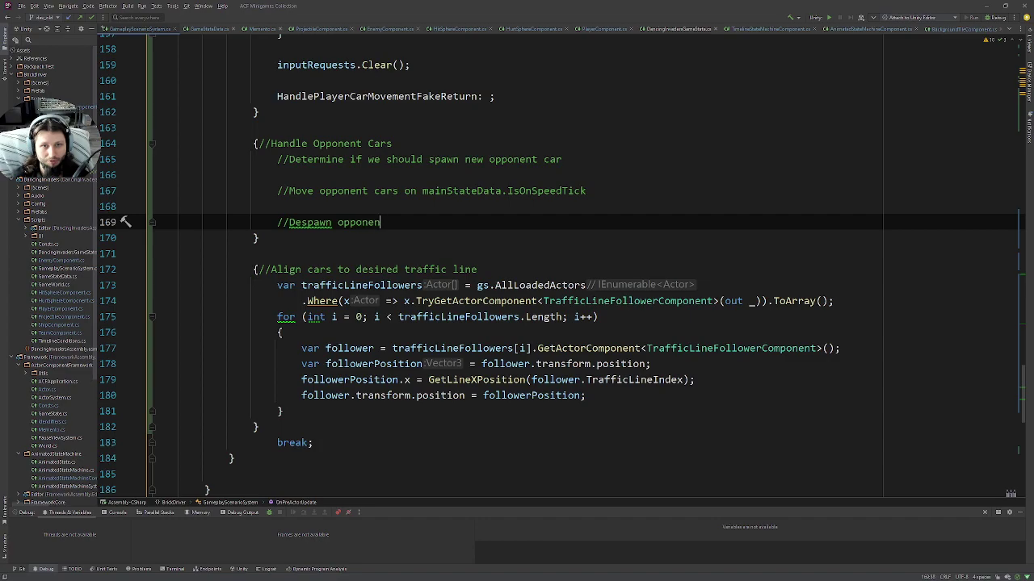
pyautogui.write('t cars')
pyautogui.write(' t')
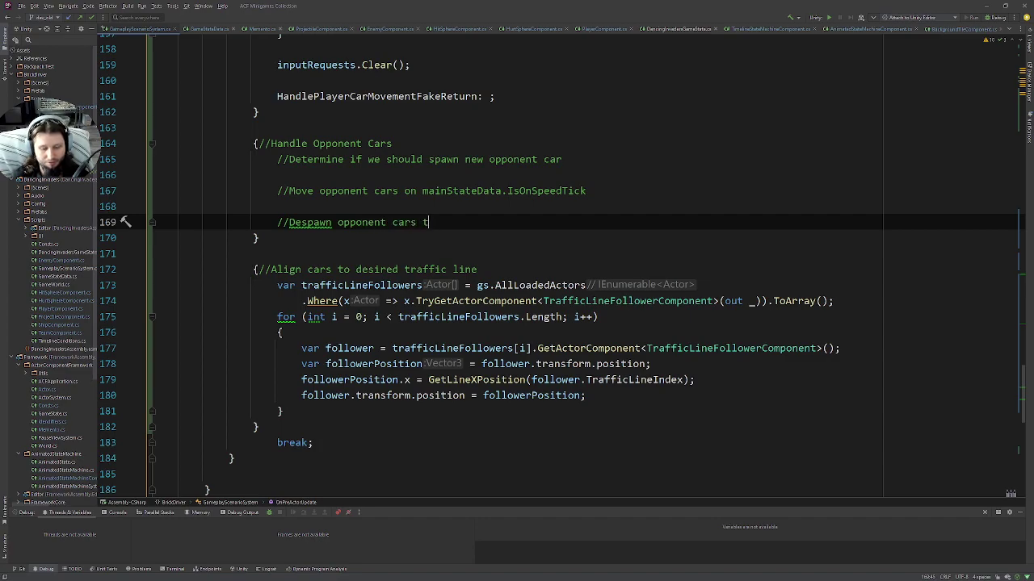
pyautogui.write('hat are ')
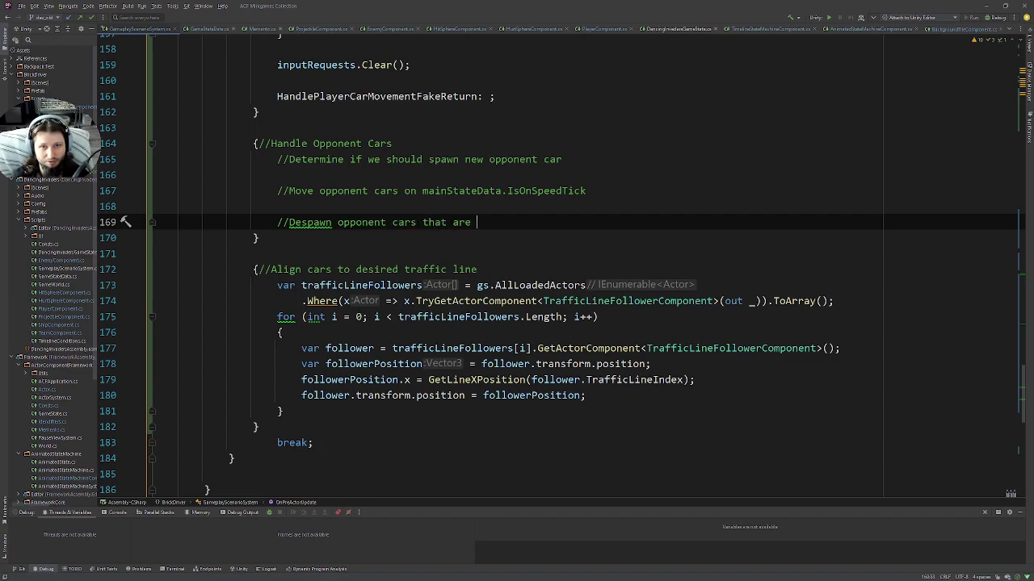
pyautogui.write('below ')
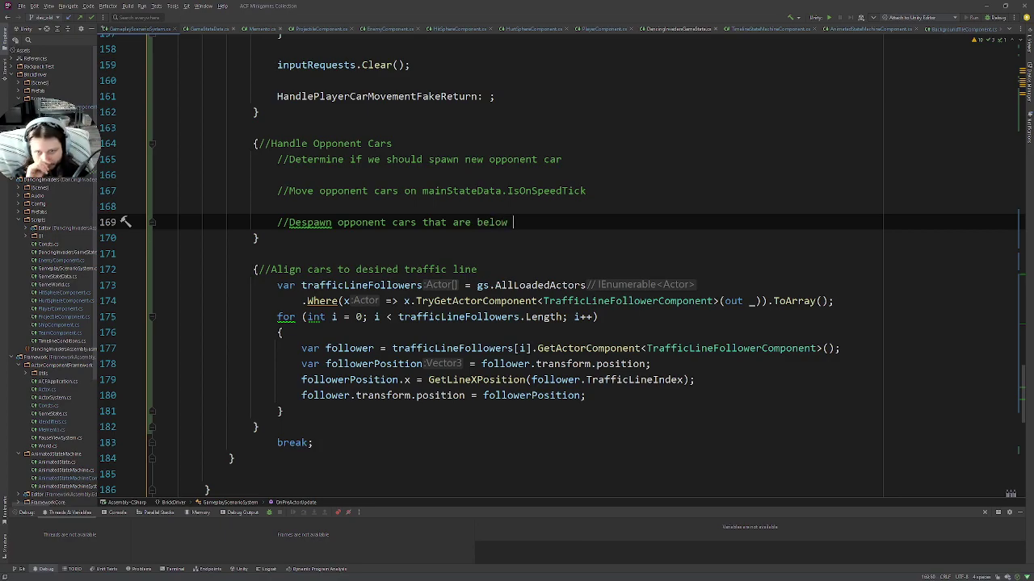
pyautogui.write('playfie')
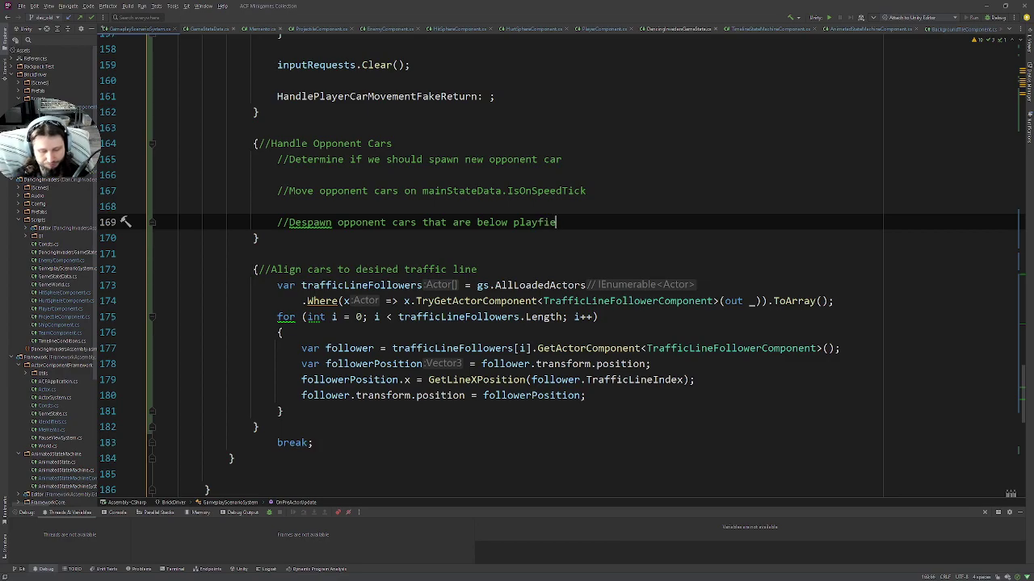
pyautogui.write('ld')
pyautogui.click(348, 197)
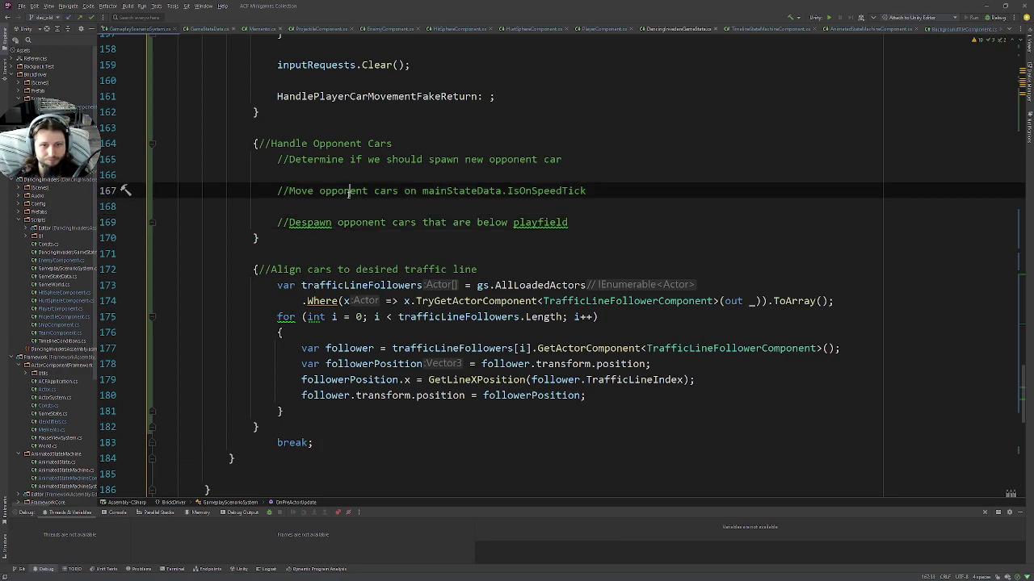
pyautogui.click(586, 203)
pyautogui.press('Down')
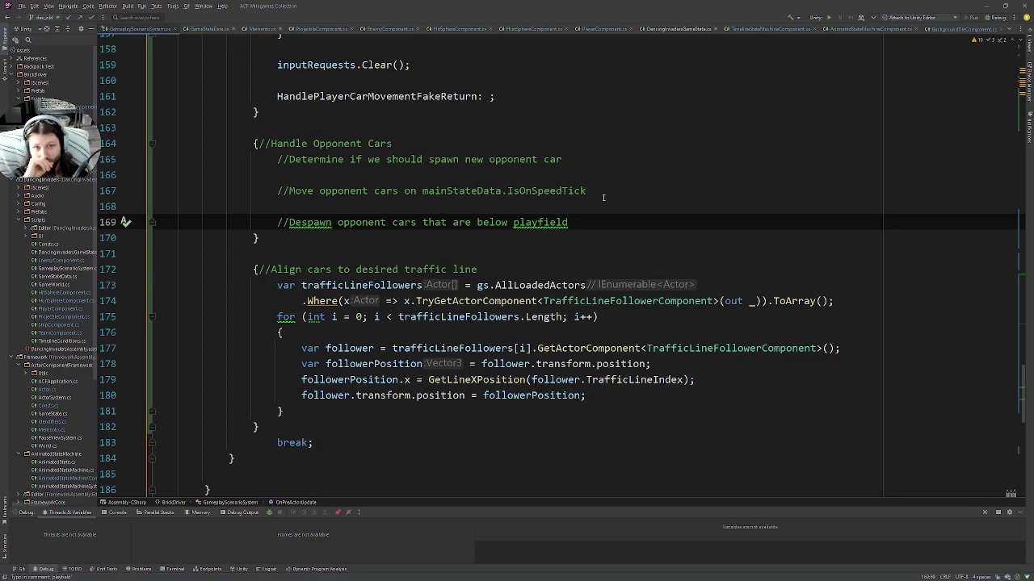
# Insert a blank line below the spawn-opponent-car comment
pyautogui.moveTo(578, 175); pyautogui.dragTo(572, 162)
pyautogui.click(572, 161)
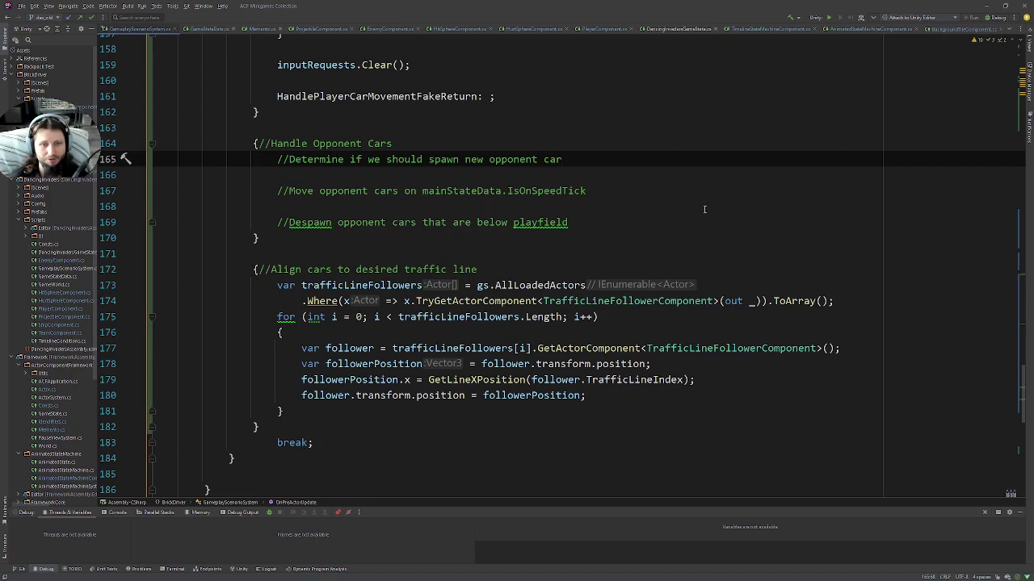
pyautogui.press('Return')
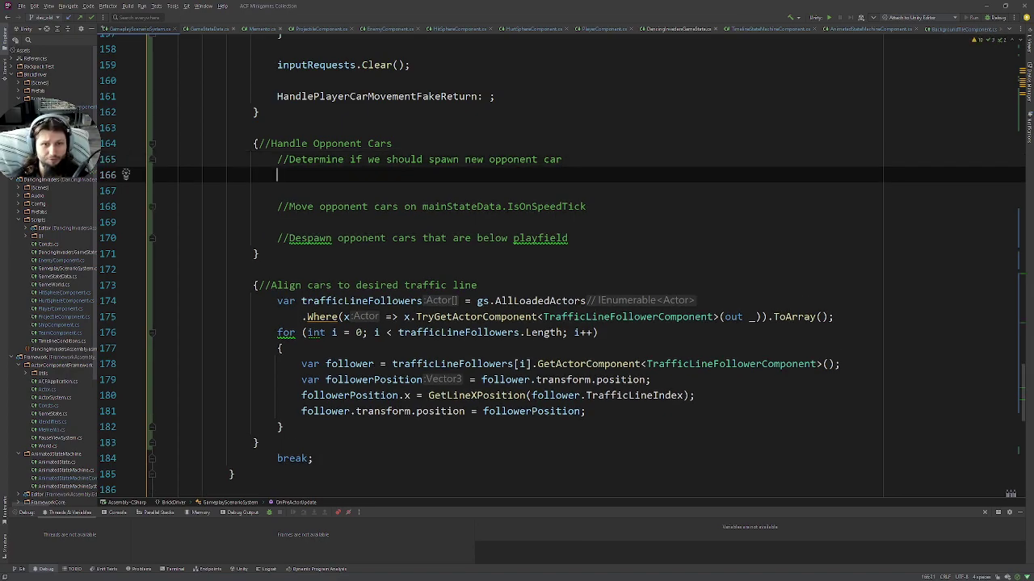
# Write an empty if(mainStateData.IsOnSpeedTick) block under the spawn comment
pyautogui.write('{')
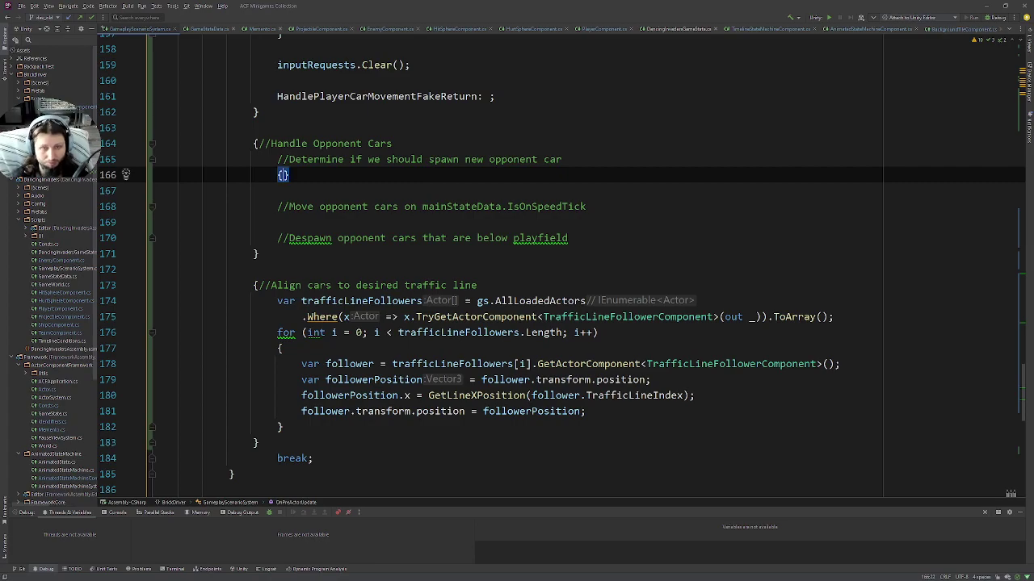
pyautogui.press('Return')
pyautogui.press('Up')
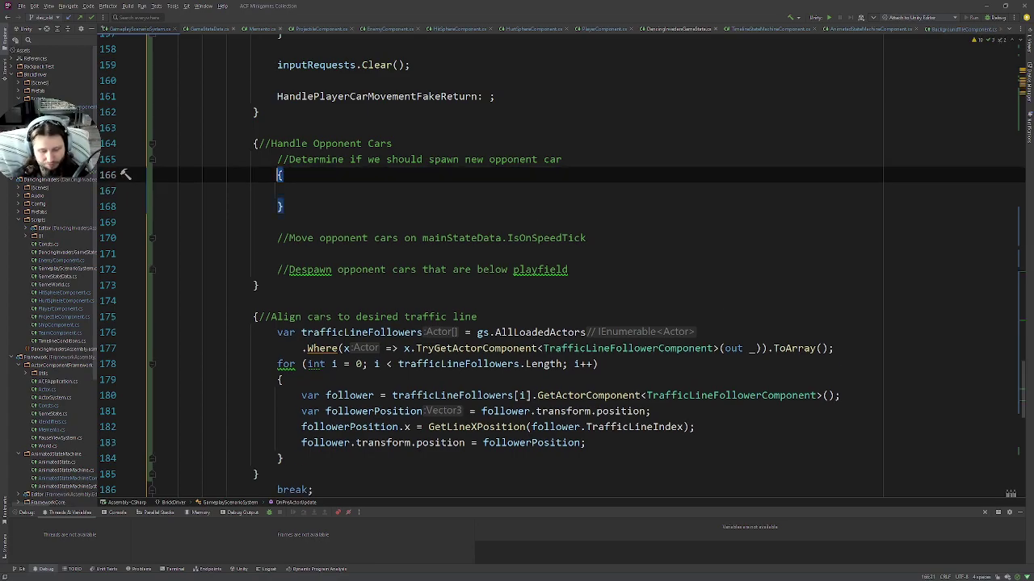
pyautogui.write('if(')
pyautogui.write('mainStateData.IsOnSpeedTick')
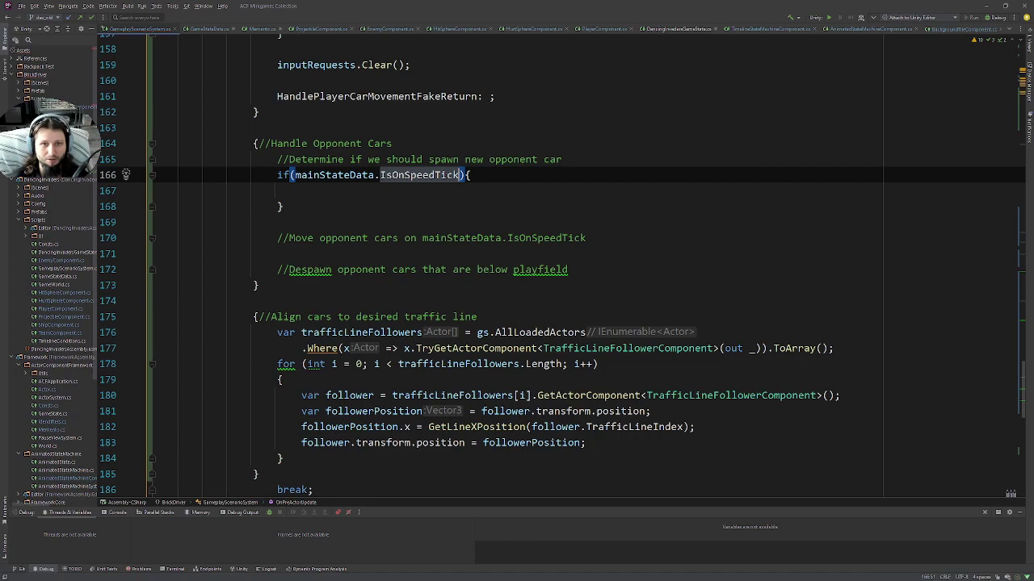
pyautogui.click(301, 190)
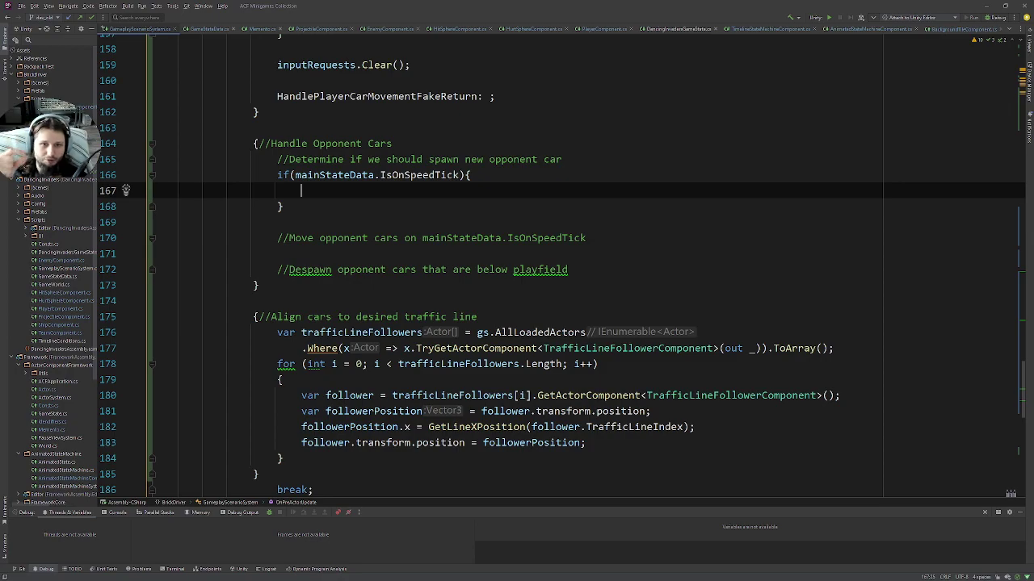
# Select the move-opponent-cars comment, then return the caret inside the empty if block
pyautogui.click(336, 238)
pyautogui.click(273, 254)
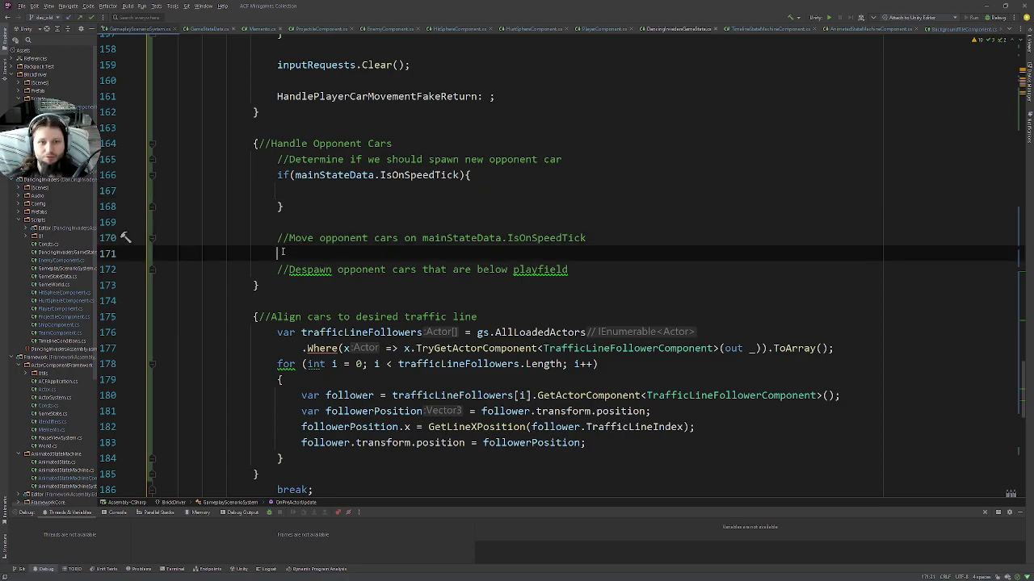
pyautogui.click(598, 239)
pyautogui.moveTo(598, 239); pyautogui.dragTo(275, 237)
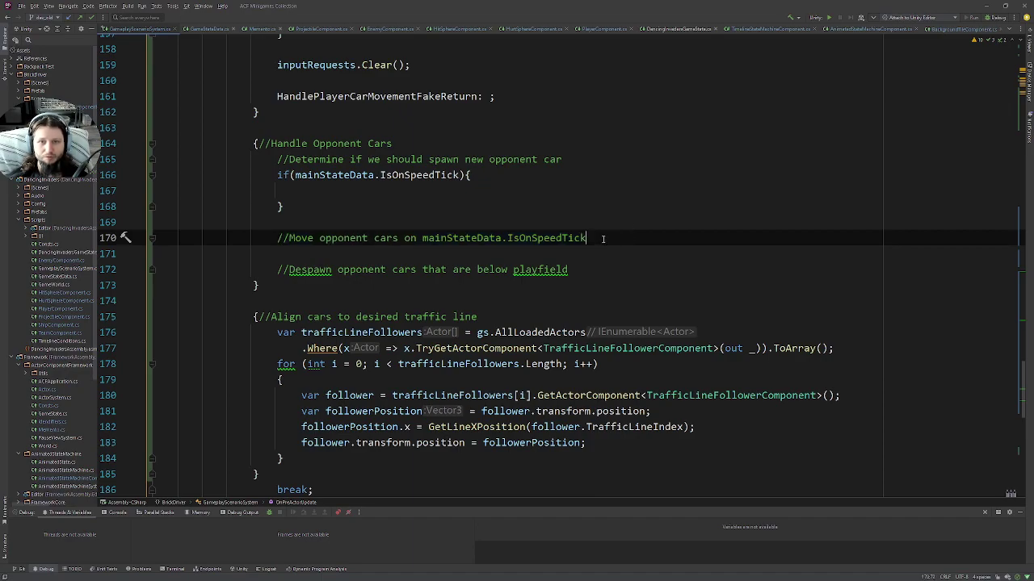
pyautogui.hotkey('shift', 'Up')
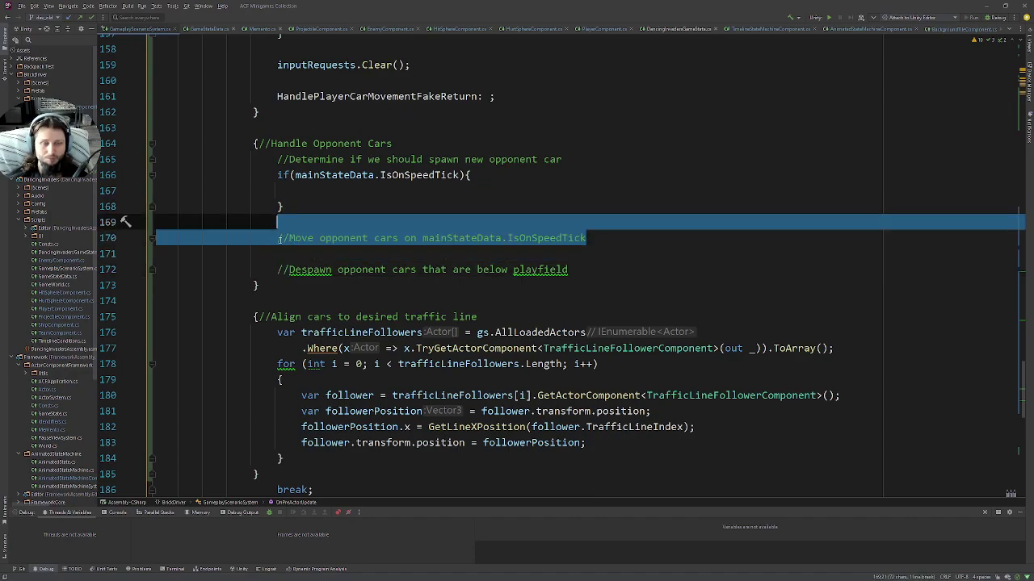
pyautogui.press('Down')
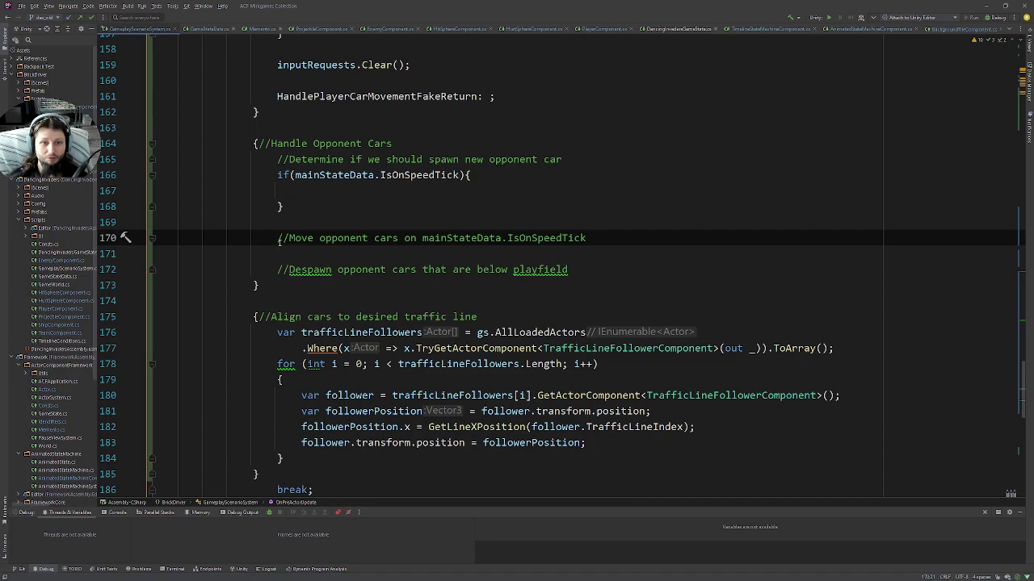
pyautogui.moveTo(279, 239); pyautogui.dragTo(588, 239)
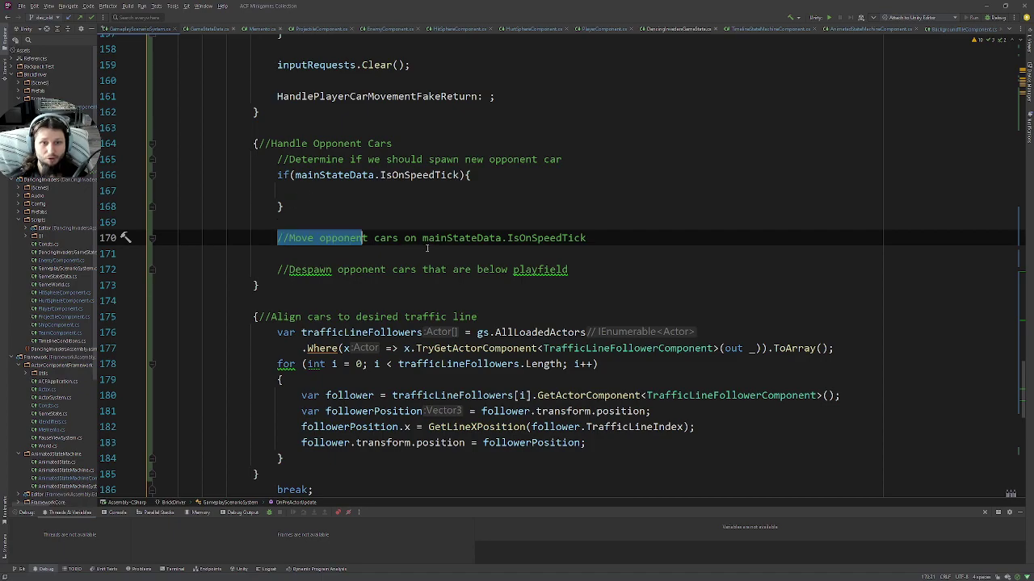
pyautogui.click(303, 253)
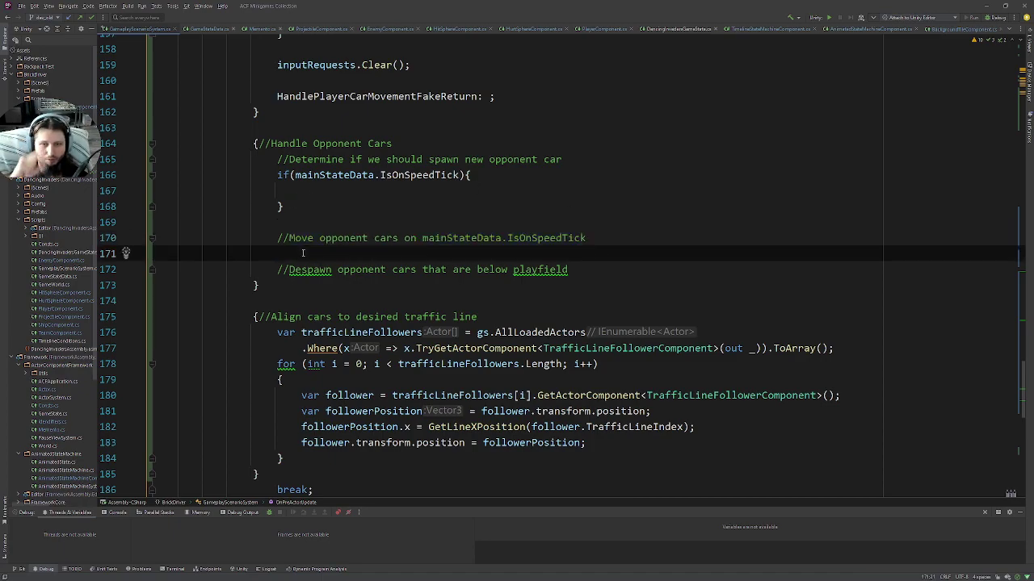
pyautogui.click(361, 192)
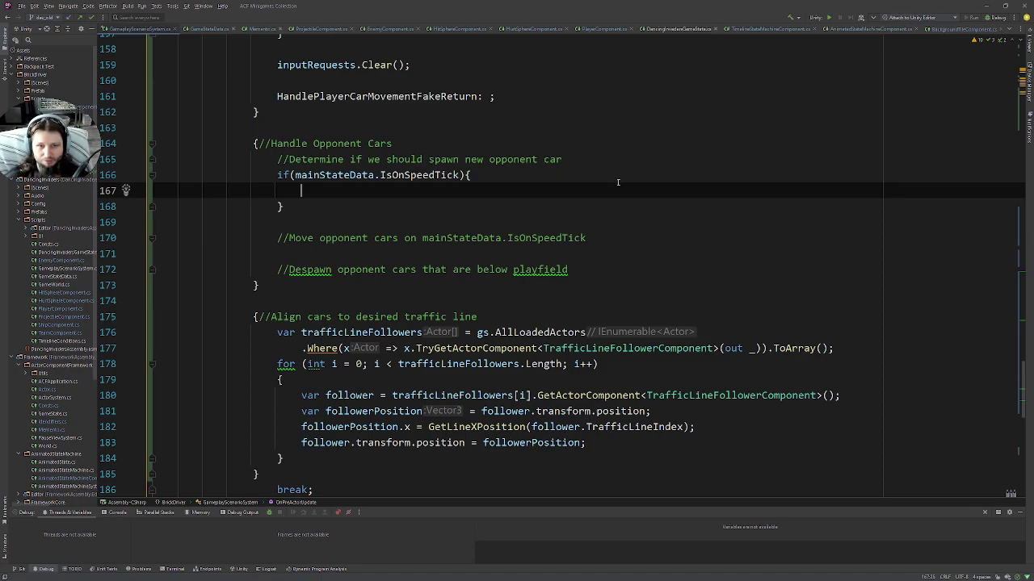
# Go from the SpawnInitialActors call in OnPreActorUpdate to its method definition
pyautogui.scroll(3, 618, 183)
pyautogui.scroll(8, 618, 184)
pyautogui.scroll(5, 618, 183)
pyautogui.scroll(4, 617, 183)
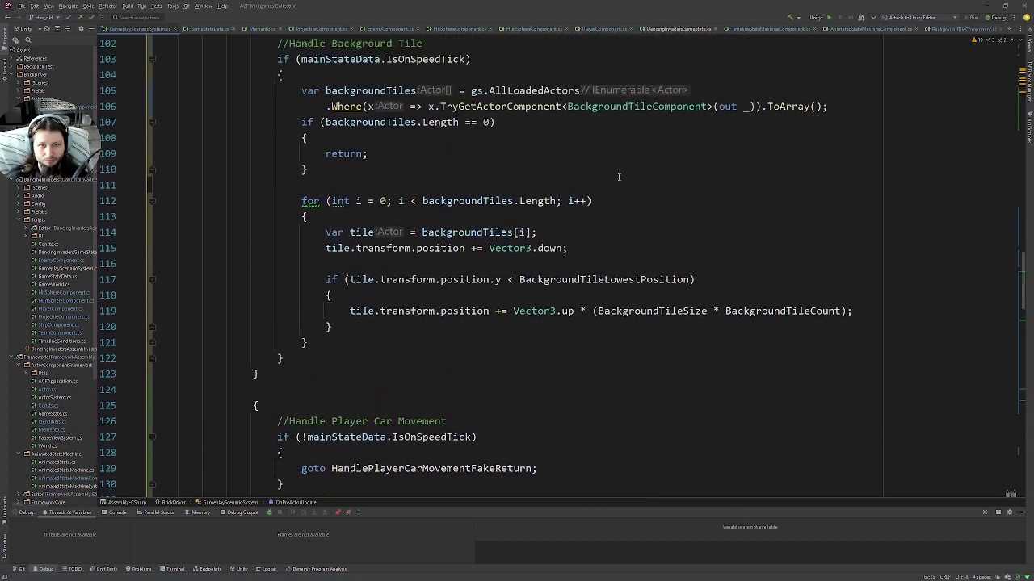
pyautogui.scroll(6, 618, 183)
pyautogui.scroll(5, 619, 175)
pyautogui.scroll(5, 619, 175)
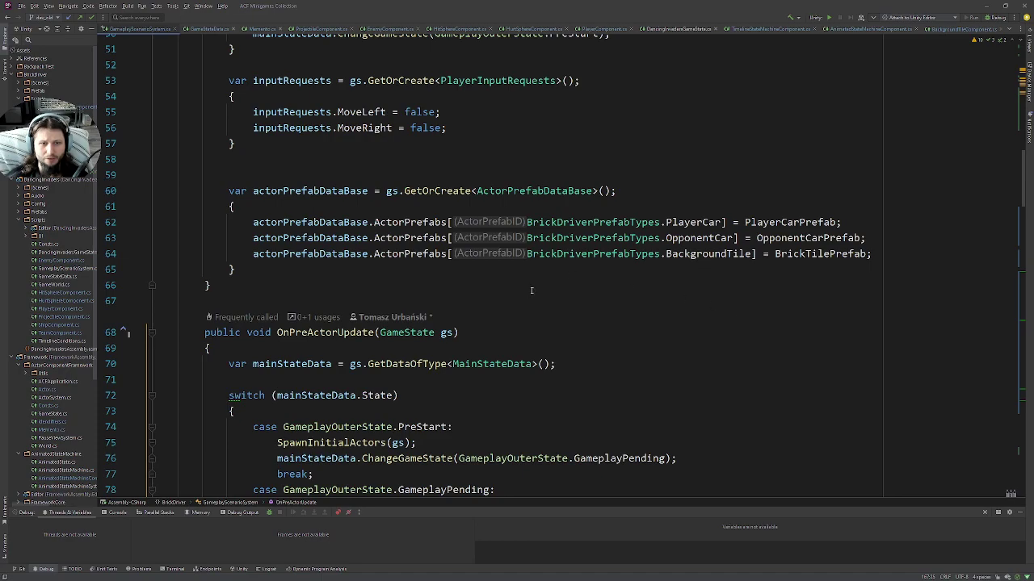
pyautogui.scroll(-2, 533, 324)
pyautogui.scroll(-2, 440, 234)
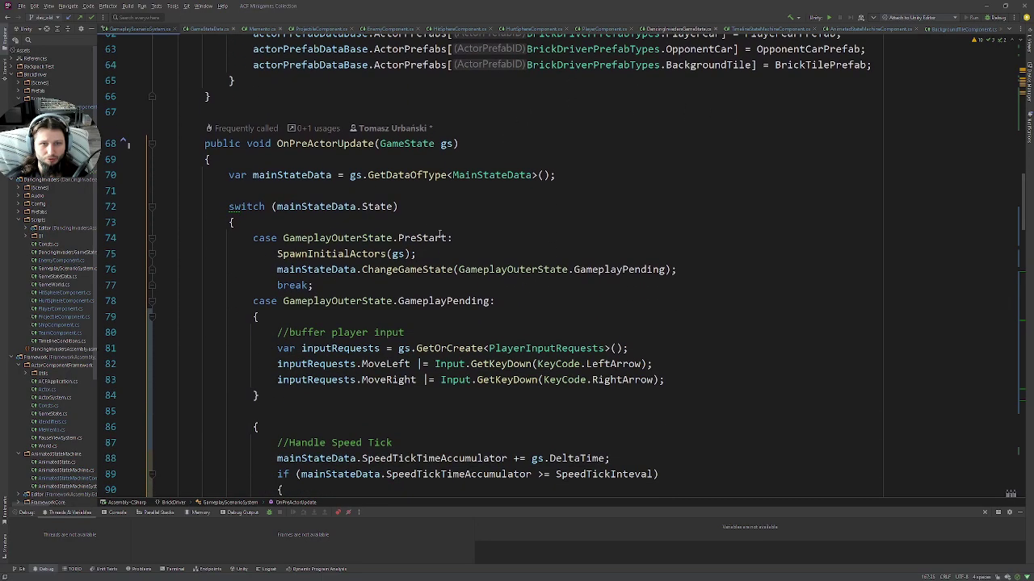
pyautogui.click(418, 233)
pyautogui.click(289, 254)
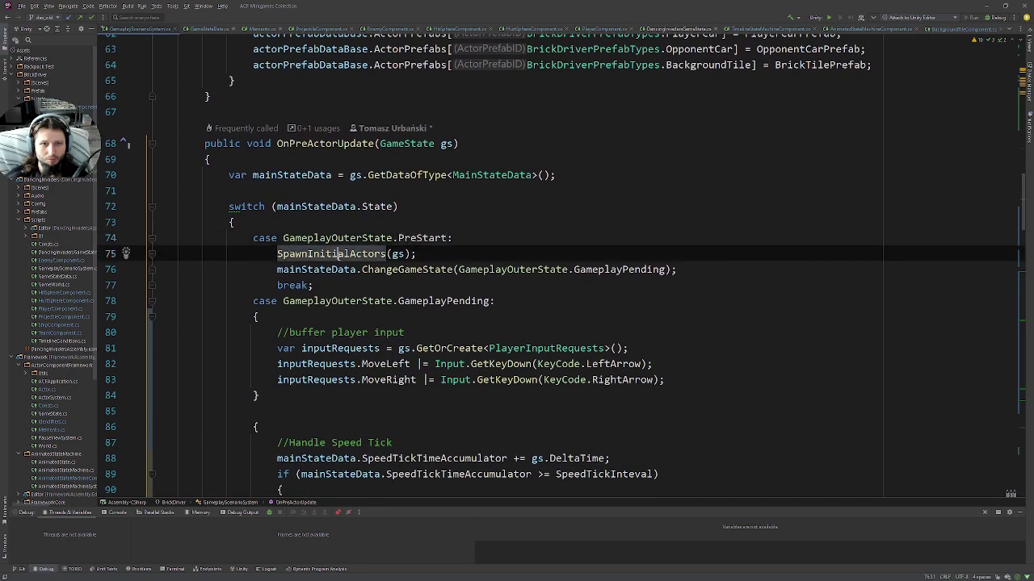
pyautogui.keyDown('ctrl'); pyautogui.click(288, 254); pyautogui.keyUp('ctrl')
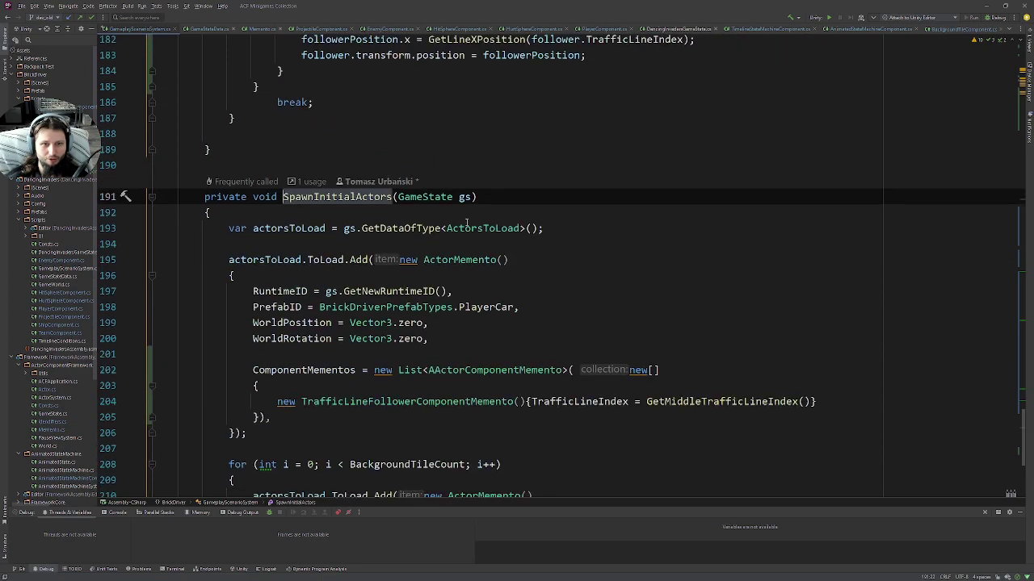
# Select the ActorsToLoad name inside SpawnInitialActors to inspect how initial actors are queued
pyautogui.scroll(-2, 454, 316)
pyautogui.scroll(1, 294, 189)
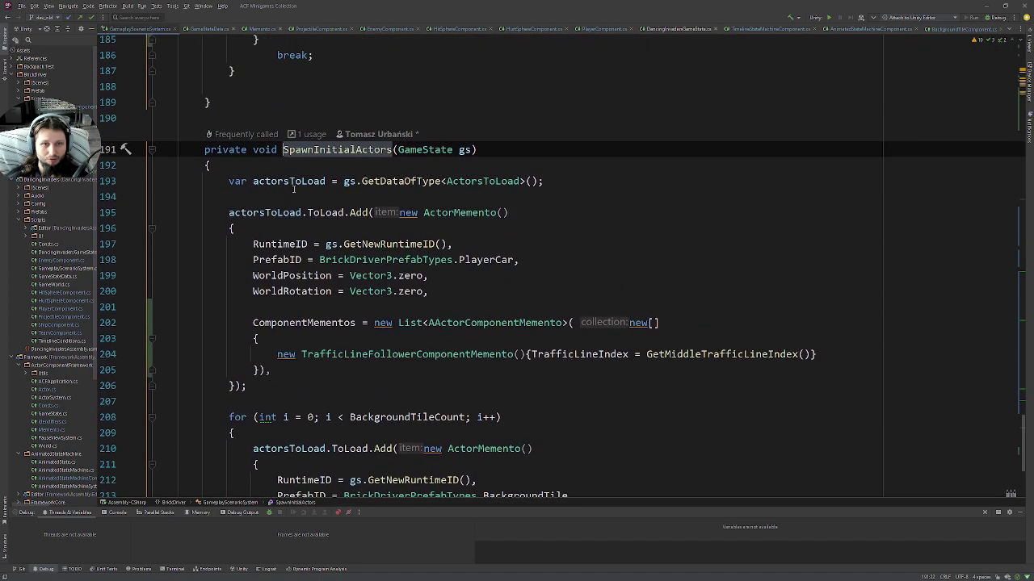
pyautogui.doubleClick(461, 182)
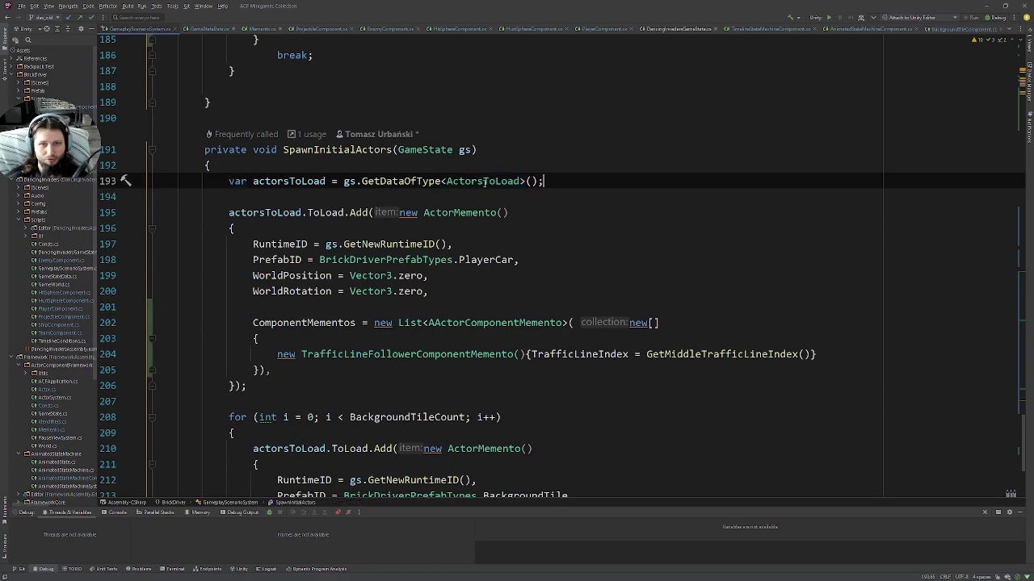
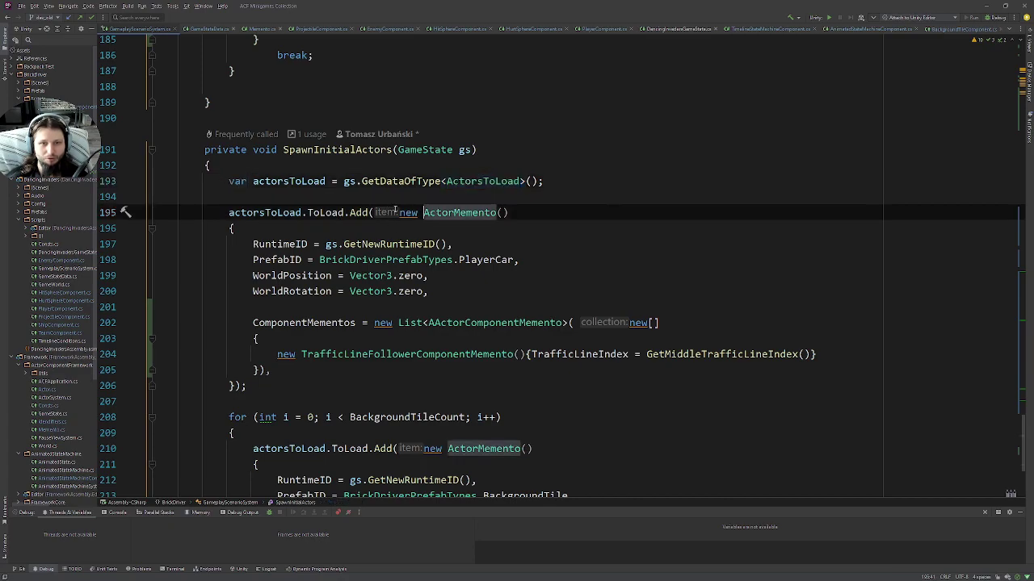
# Select the player-car spawning code on lines 192–206 in SpawnInitialActors for copying
pyautogui.doubleClick(450, 211)
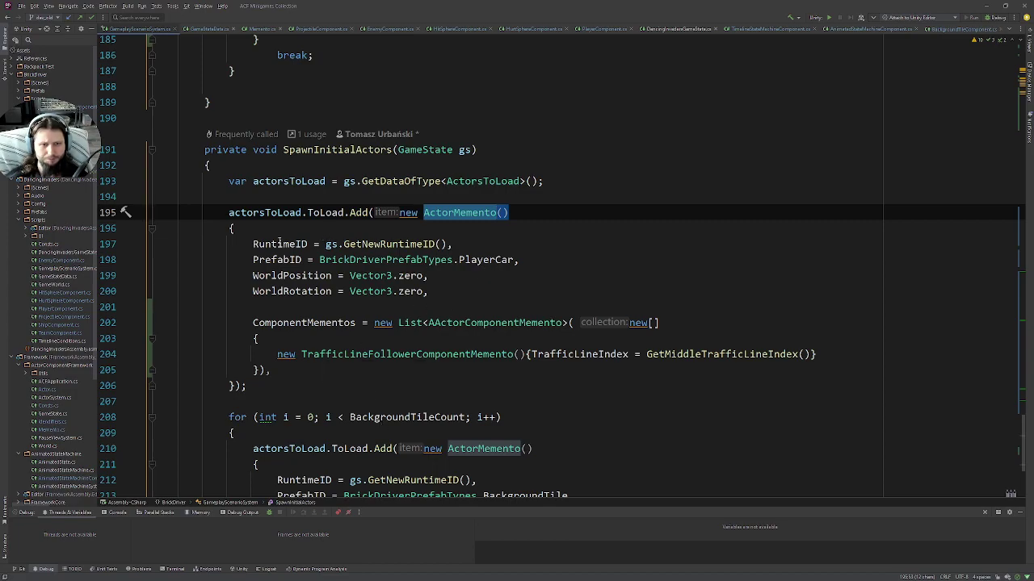
pyautogui.moveTo(241, 167); pyautogui.dragTo(247, 386)
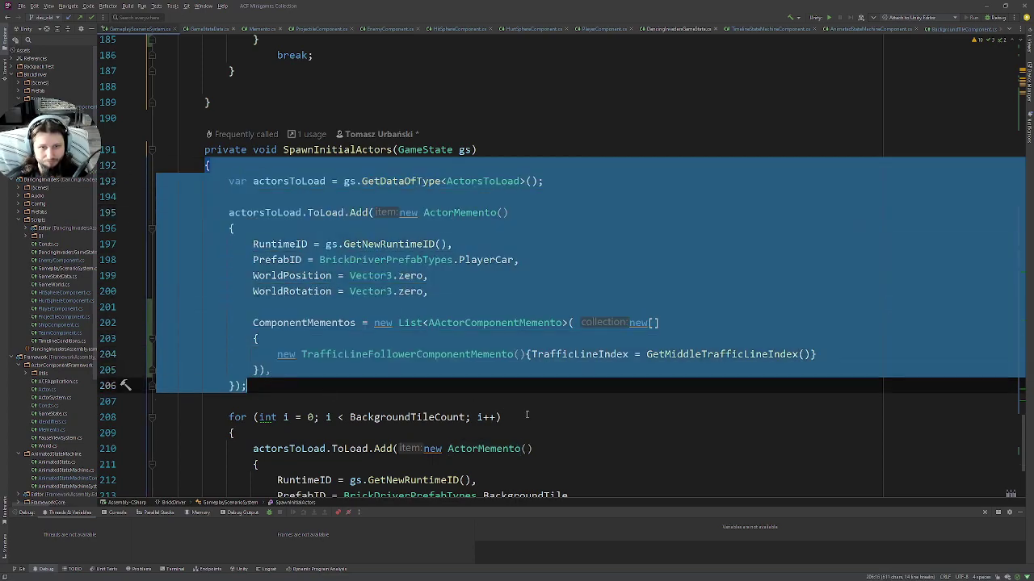
pyautogui.scroll(-3, 526, 415)
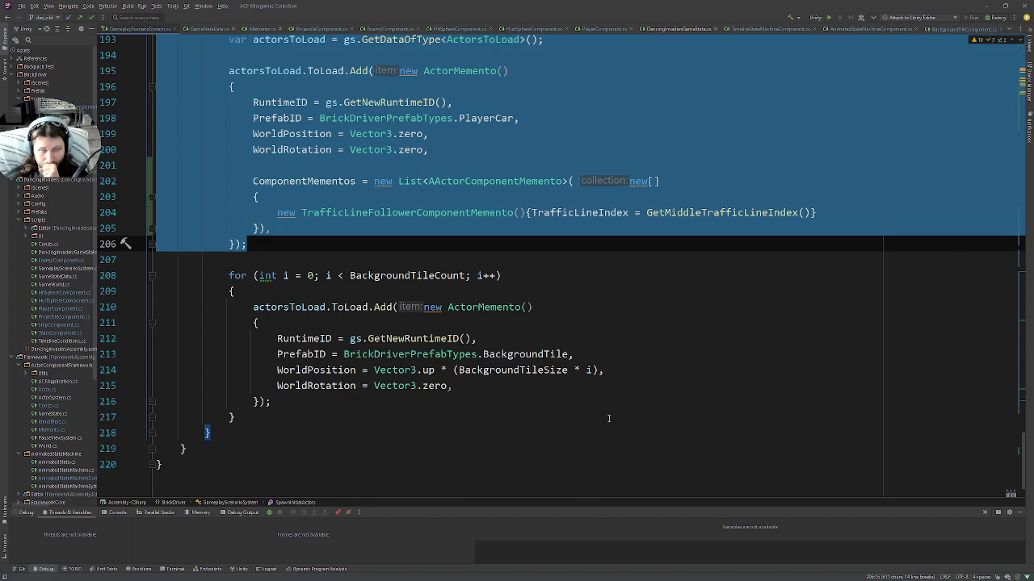
pyautogui.scroll(6, 608, 417)
pyautogui.scroll(2, 608, 417)
pyautogui.scroll(4, 608, 416)
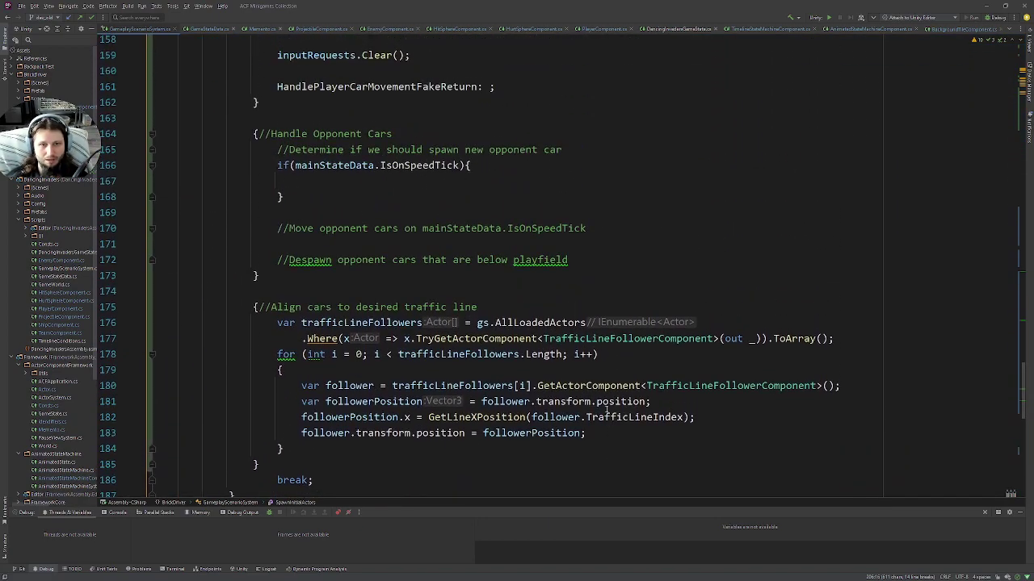
pyautogui.scroll(-6, 606, 410)
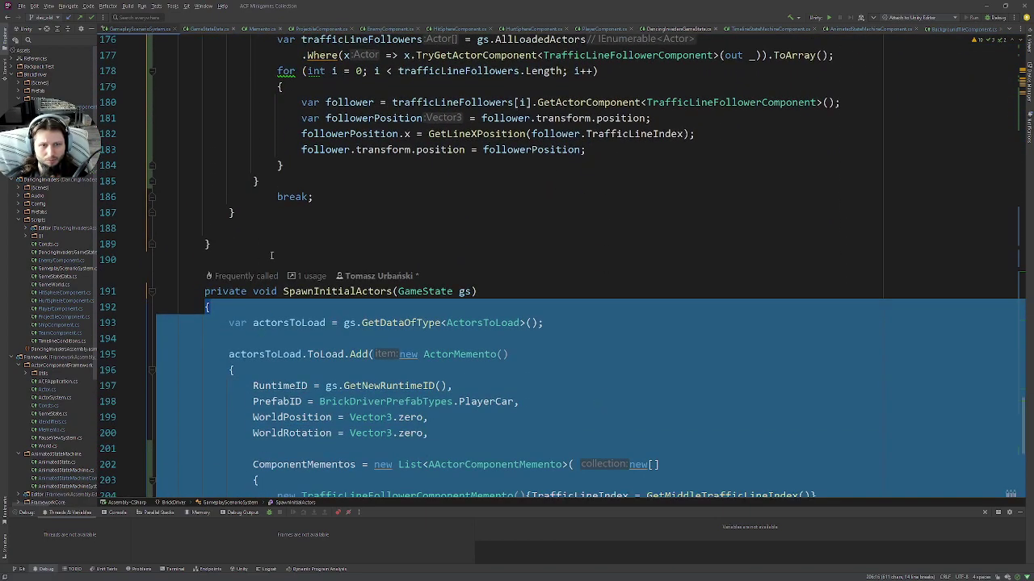
# Insert a blank line after the method's closing brace on line 218
pyautogui.click(256, 242)
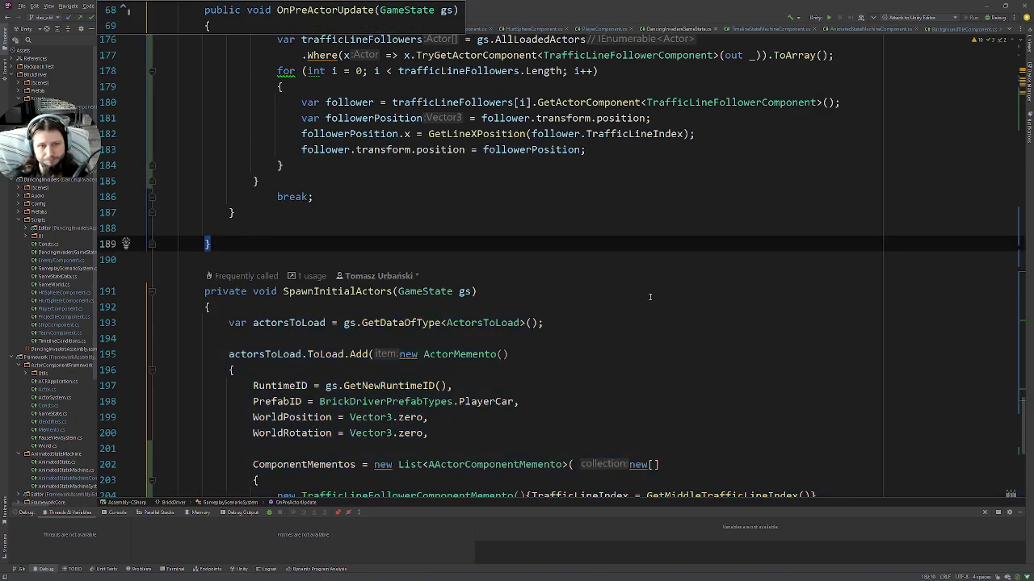
pyautogui.scroll(-5, 649, 297)
pyautogui.click(208, 465)
pyautogui.scroll(-2, 284, 245)
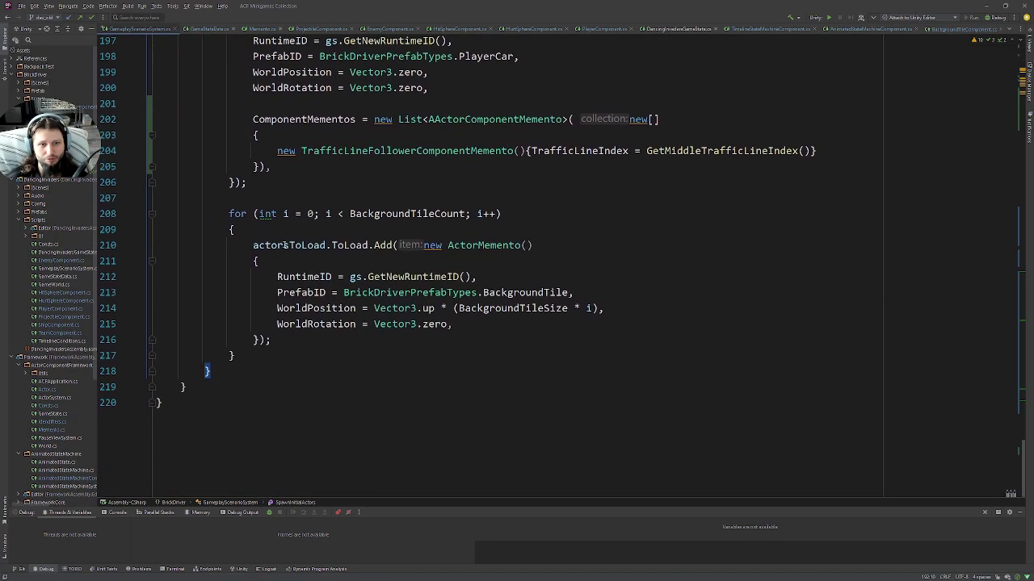
pyautogui.press('Return')
pyautogui.scroll(4, 474, 353)
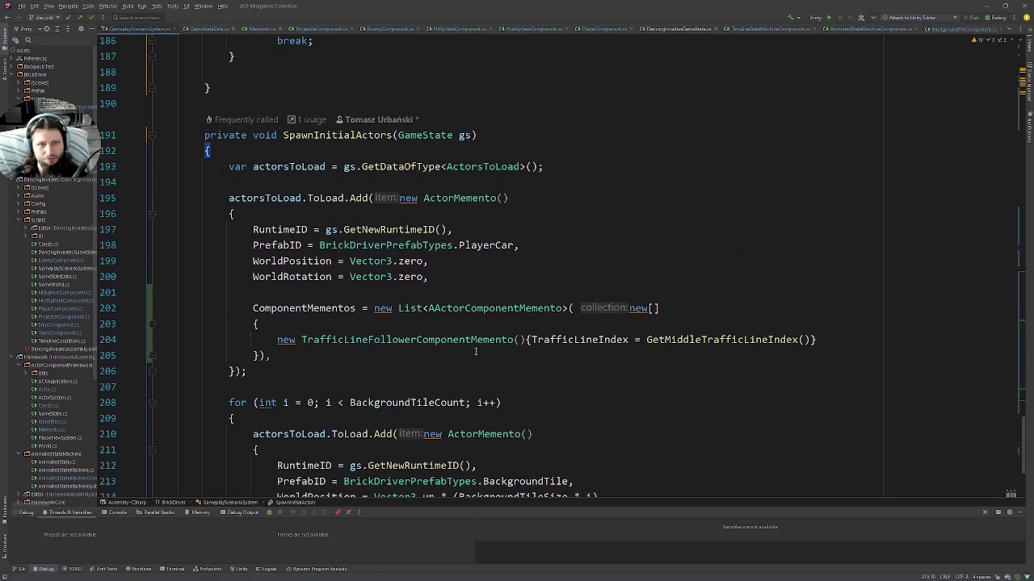
pyautogui.scroll(-2, 473, 353)
# Begin a new method declaration with 'private void' below SpawnInitialActors
pyautogui.press('Return')
pyautogui.write('p')
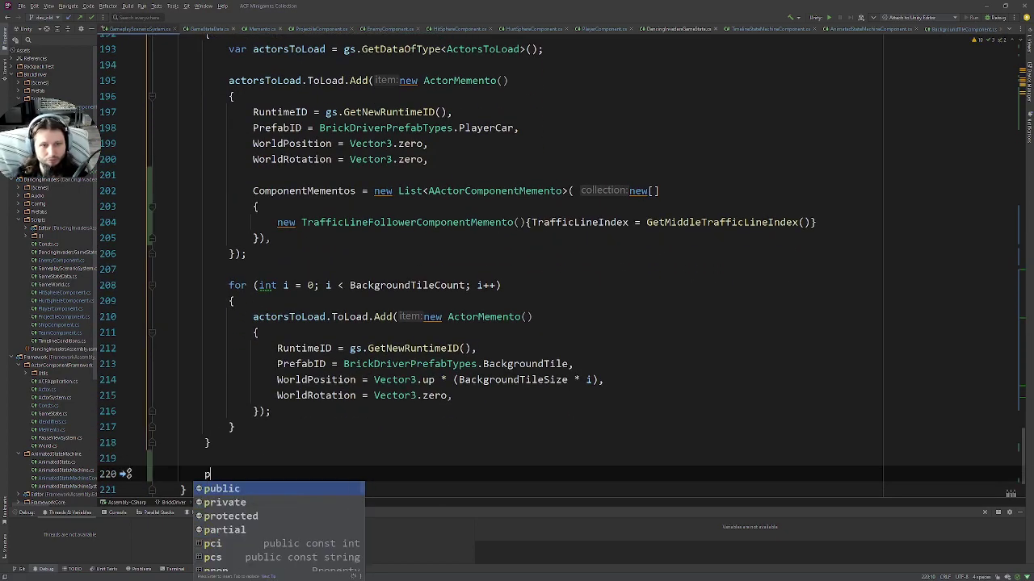
pyautogui.press('Down')
pyautogui.press('Return')
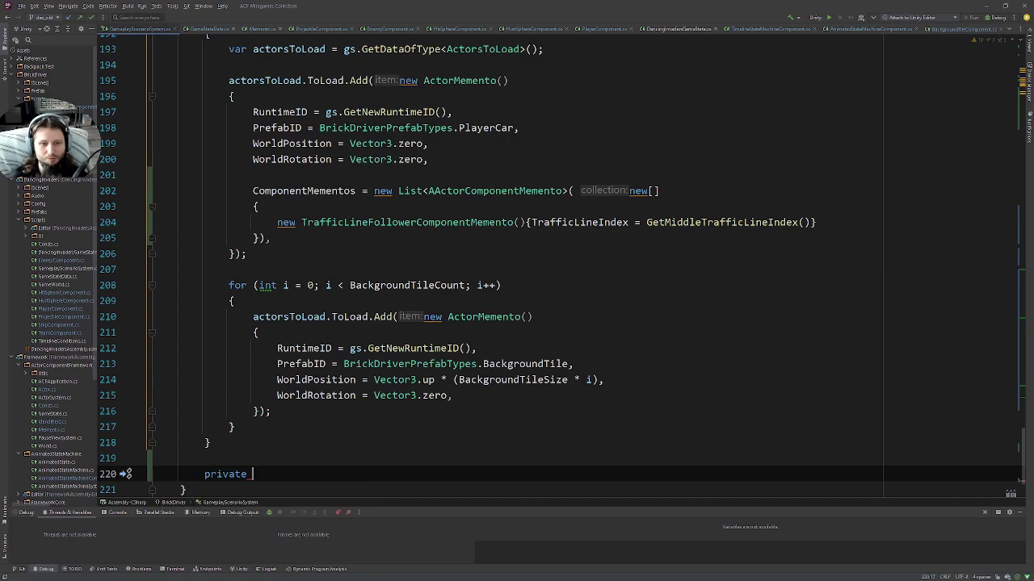
pyautogui.scroll(2, 450, 276)
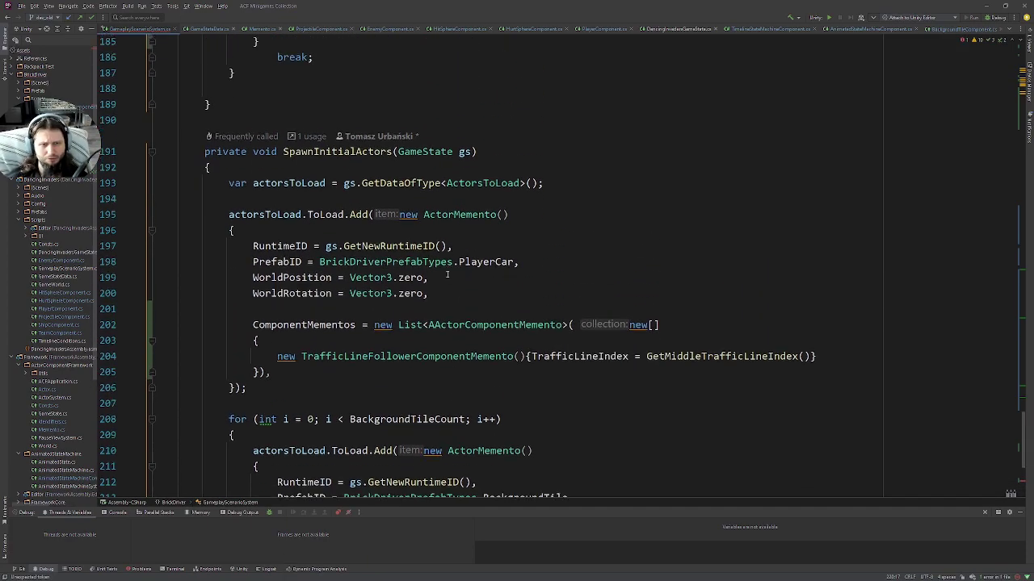
pyautogui.scroll(-3, 449, 277)
pyautogui.write('voi')
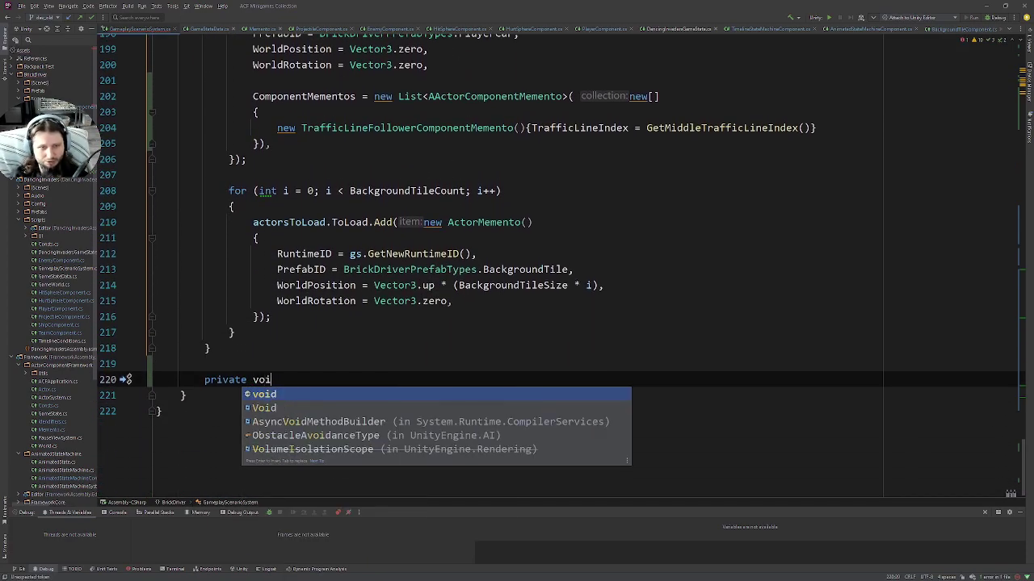
pyautogui.write('d')
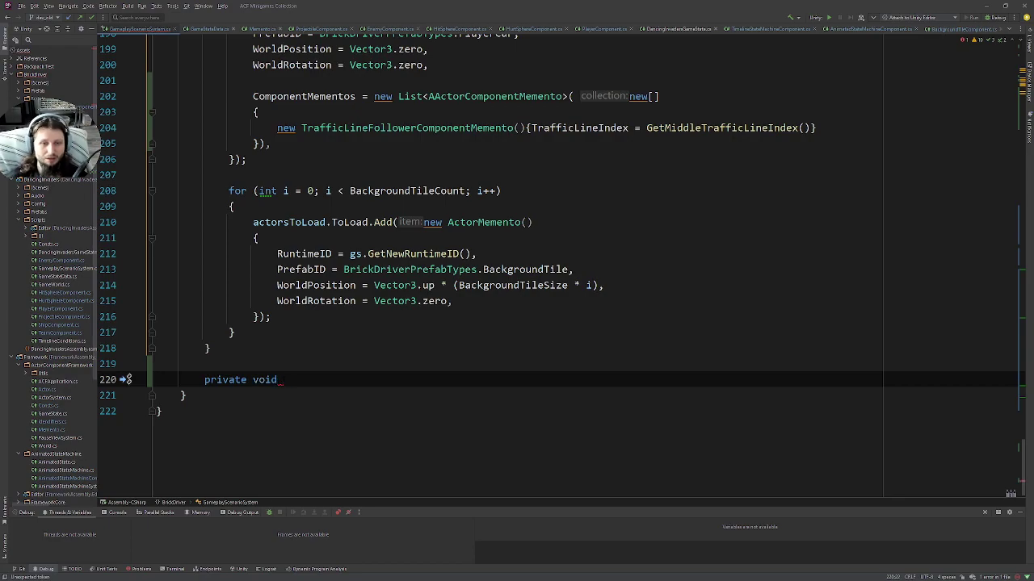
pyautogui.scroll(2, 456, 229)
pyautogui.scroll(-1, 456, 229)
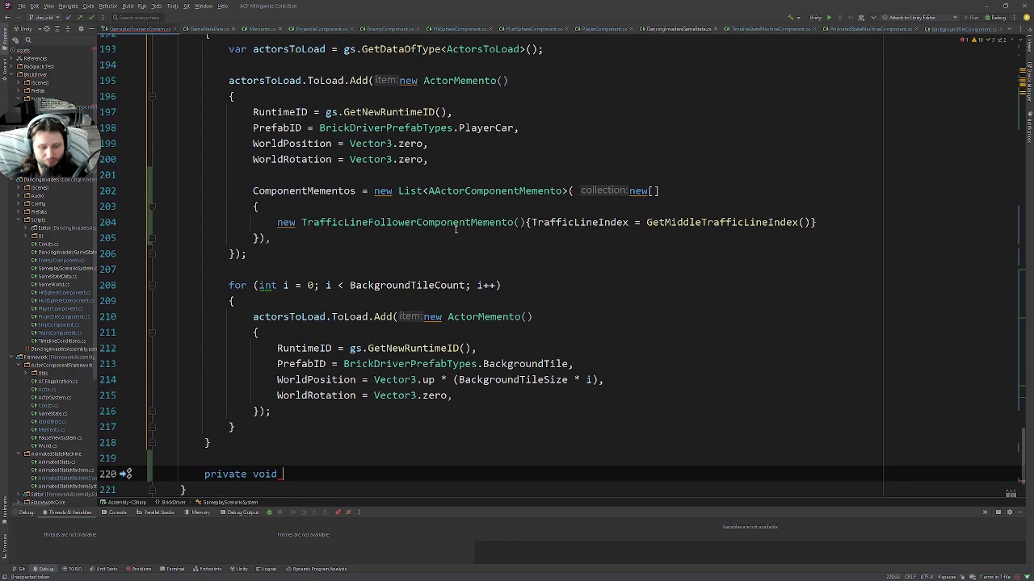
# Name it SpawOpponentCar(GameState gs, int trafficLineIndex) and paste the copied spawning code as its body
pyautogui.write('Spaw')
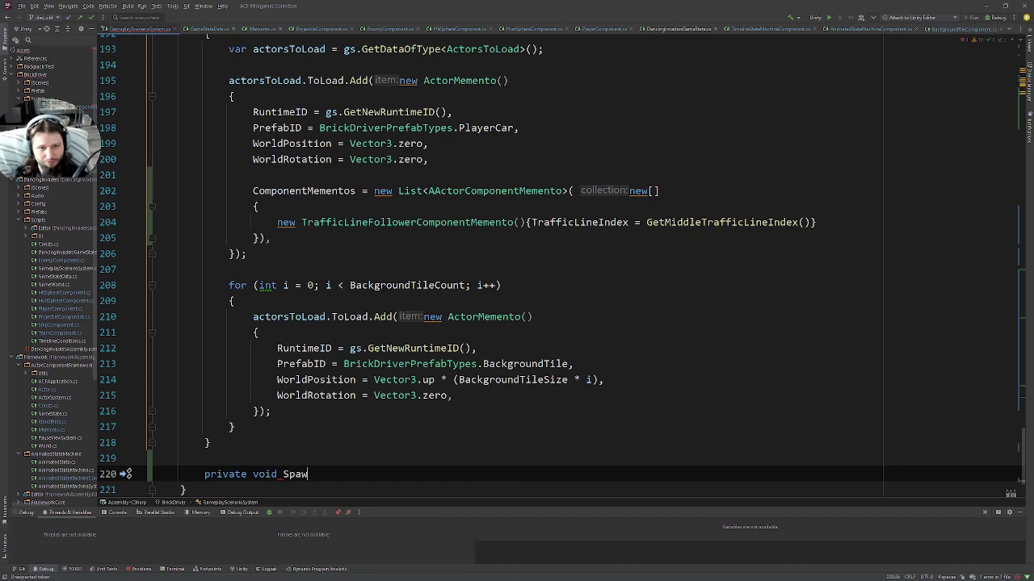
pyautogui.write('Opponen')
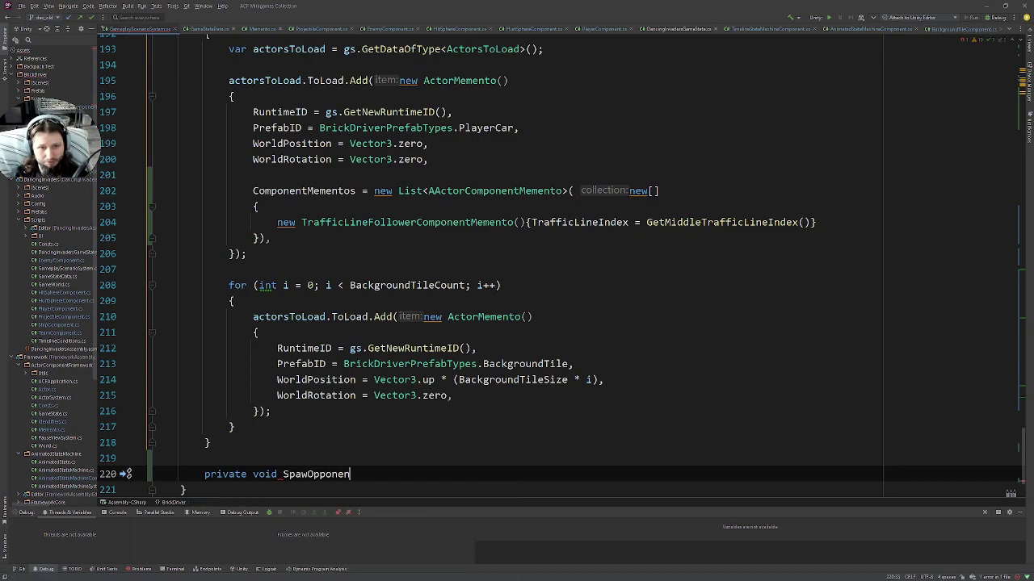
pyautogui.write('tCar(')
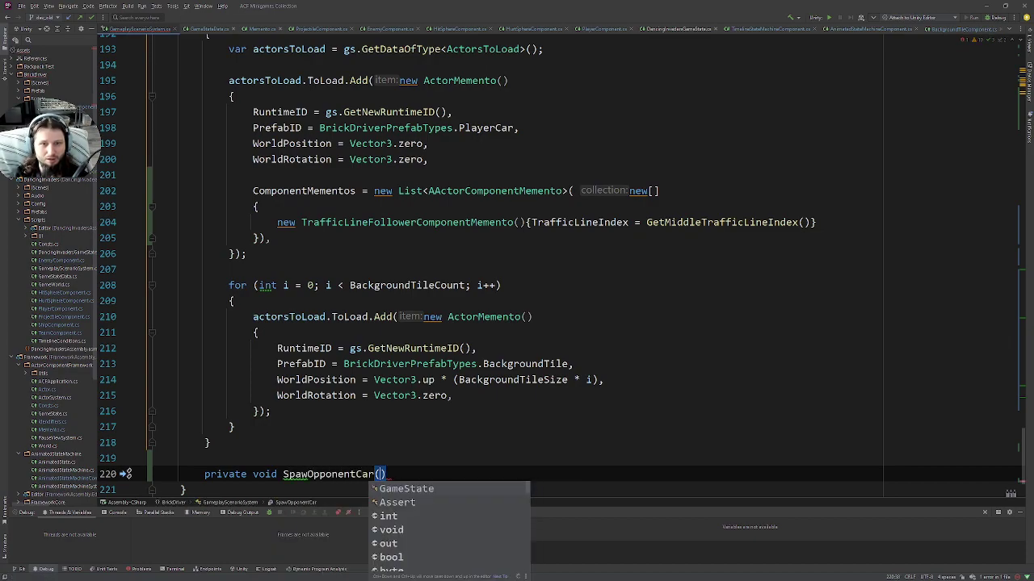
pyautogui.write('Game')
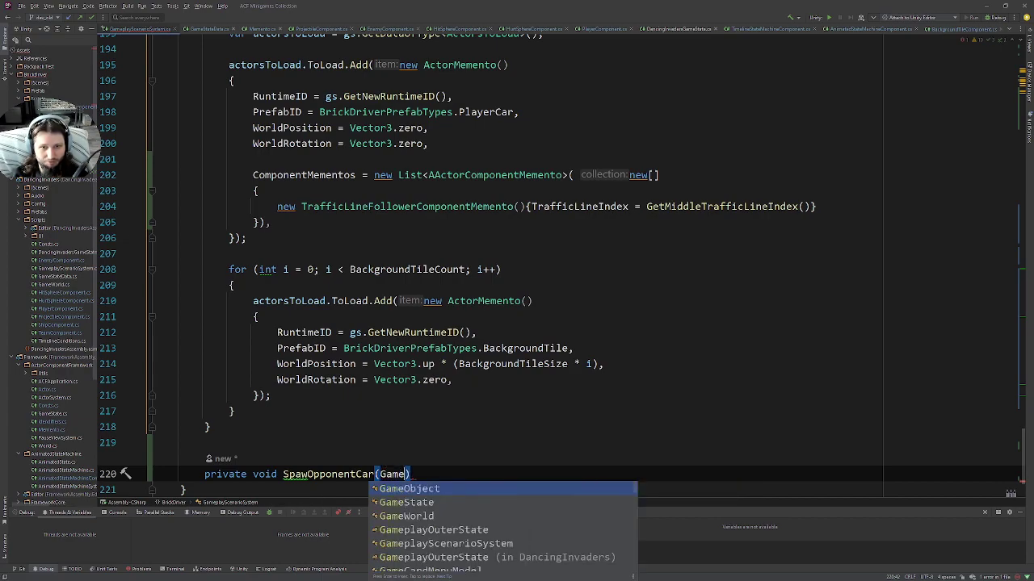
pyautogui.press('Down')
pyautogui.press('Return')
pyautogui.write('gs, ')
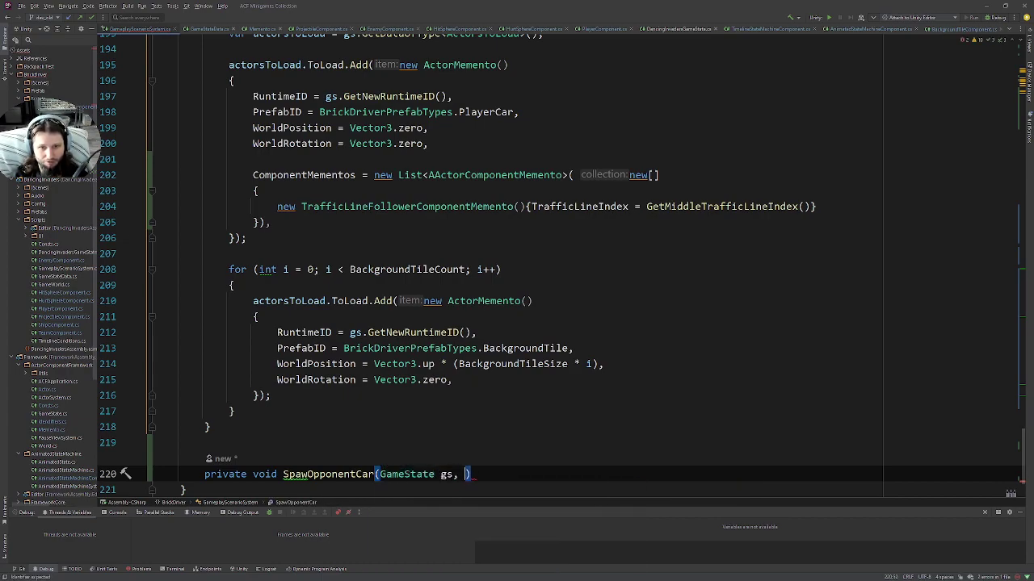
pyautogui.write('int ')
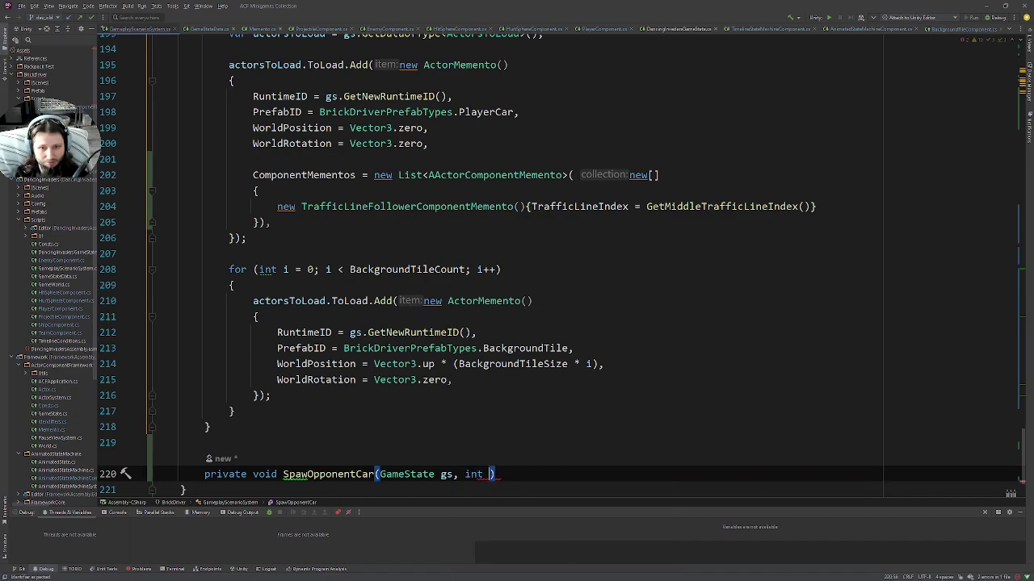
pyautogui.write('trafficx')
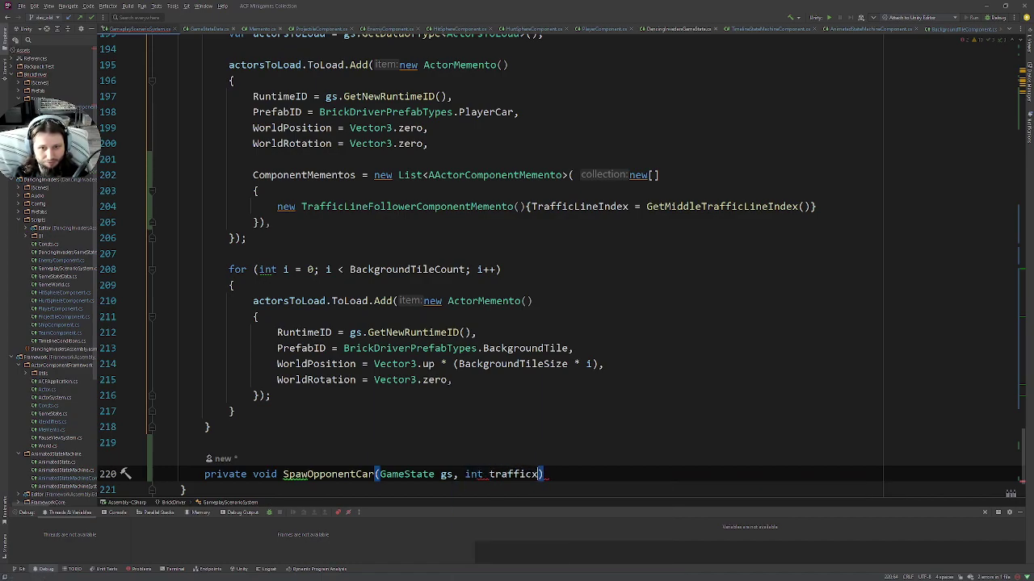
pyautogui.write('LineInde')
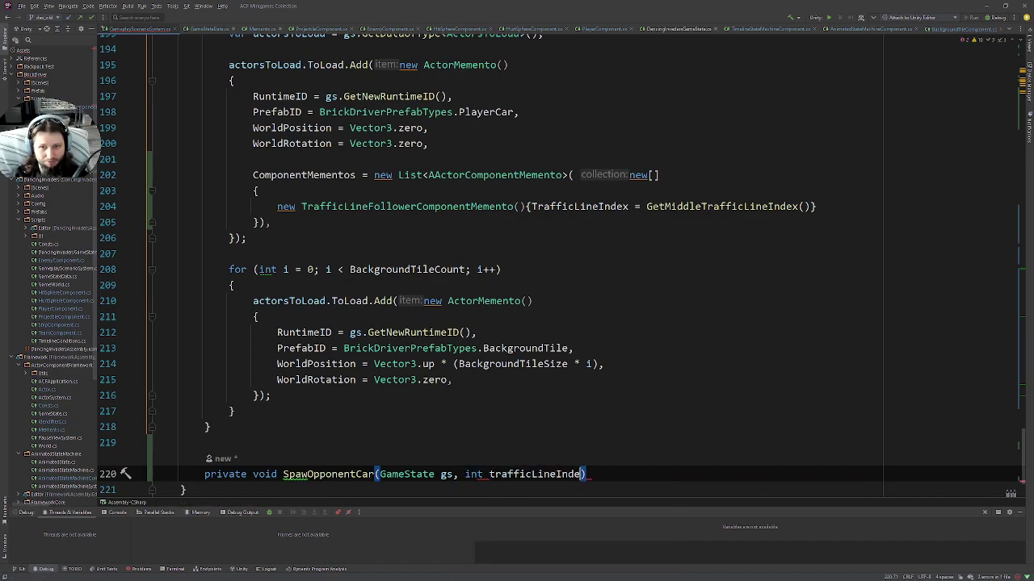
pyautogui.write('x')
pyautogui.press('Return')
pyautogui.write('{')
pyautogui.press('Return')
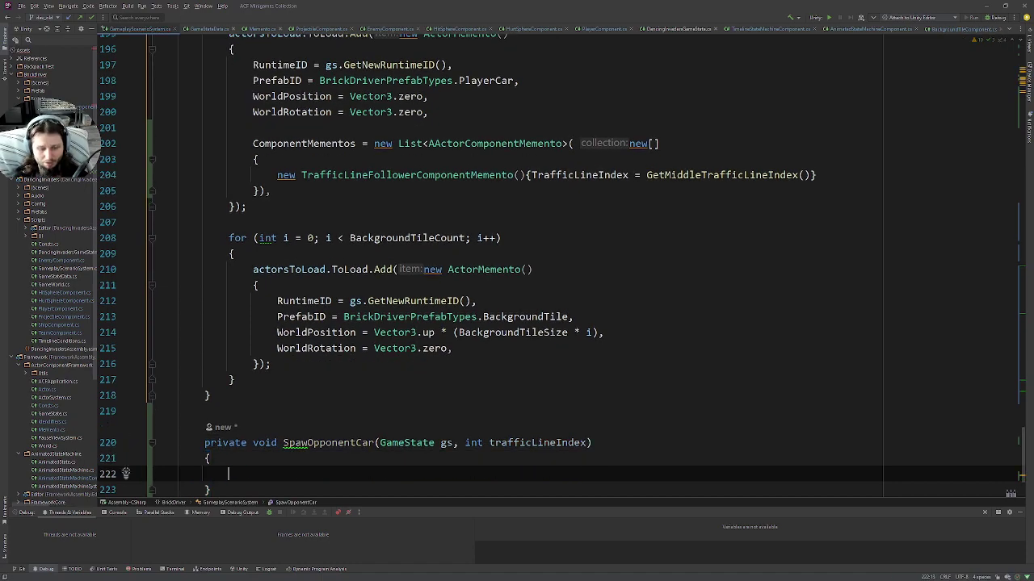
pyautogui.hotkey('ctrl', 'v')
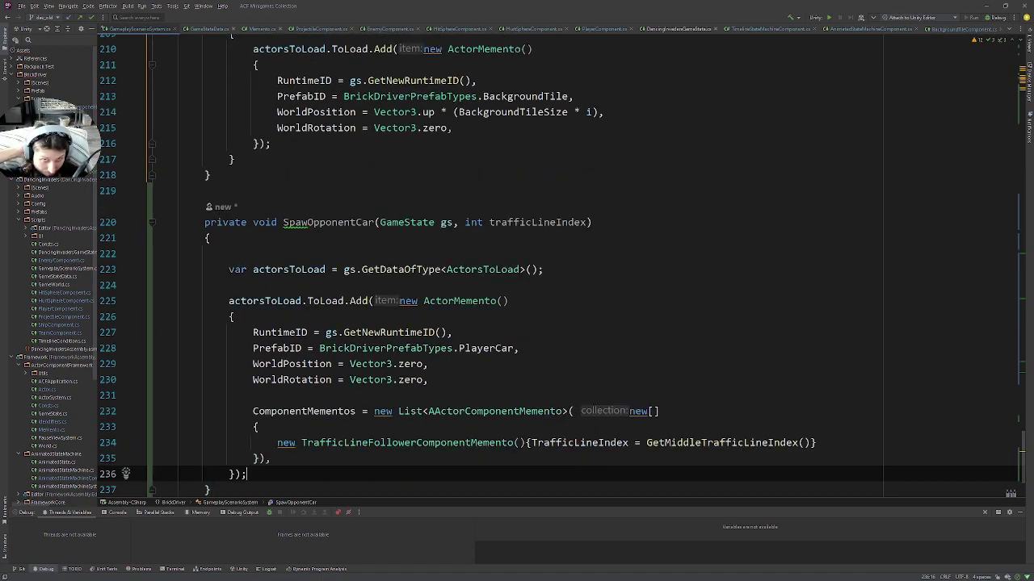
pyautogui.click(306, 223)
pyautogui.write('n')
pyautogui.click(207, 238)
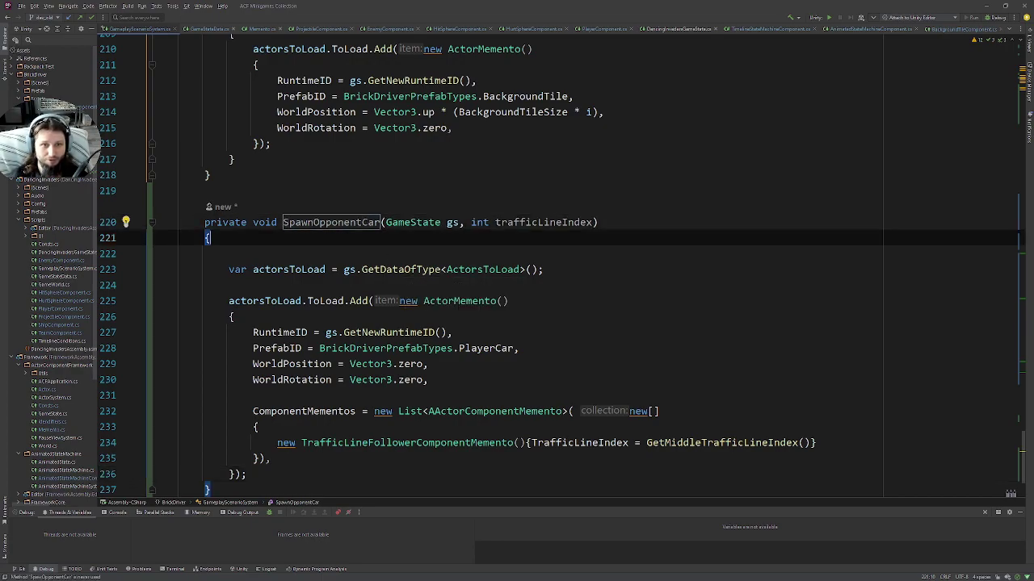
pyautogui.press('Down')
pyautogui.hotkey('shift', 'Up')
pyautogui.press('BackSpace')
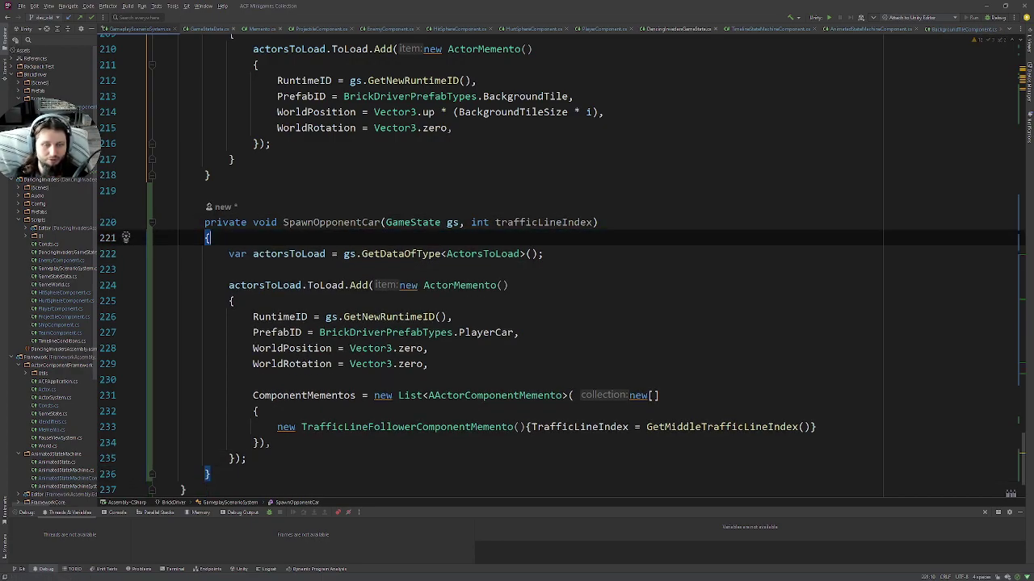
pyautogui.doubleClick(542, 222)
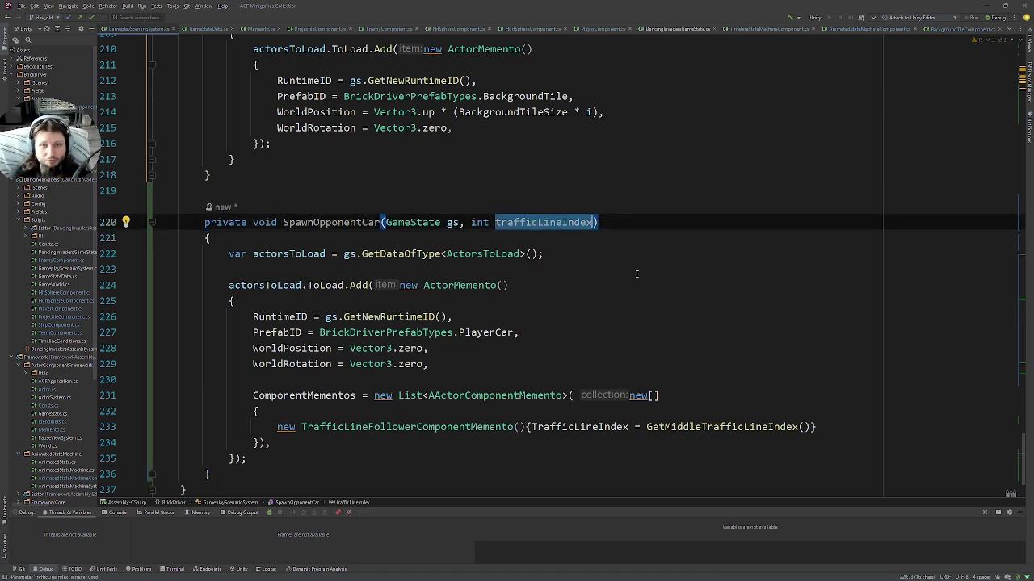
pyautogui.click(446, 222)
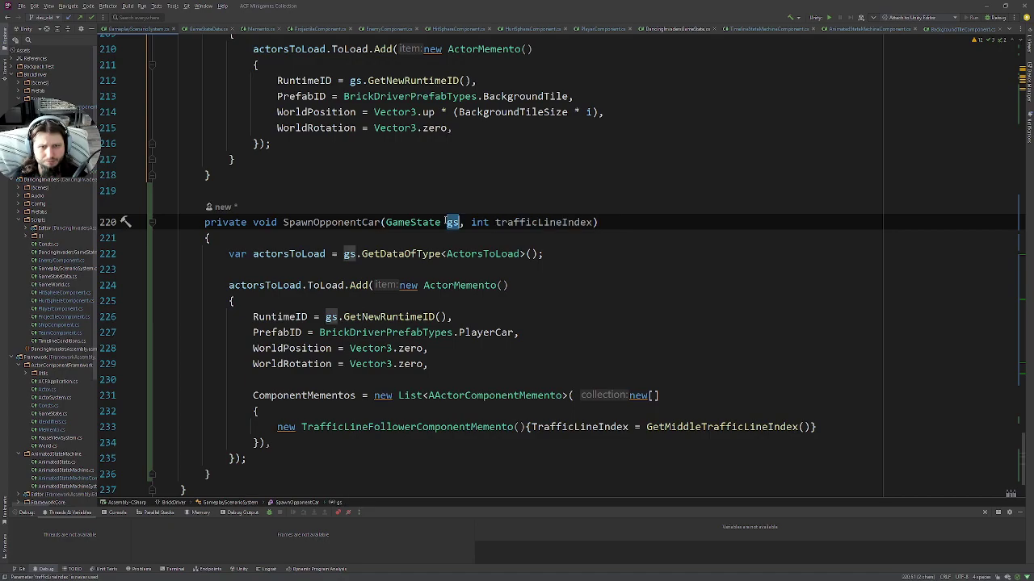
pyautogui.scroll(4, 446, 222)
pyautogui.scroll(4, 444, 222)
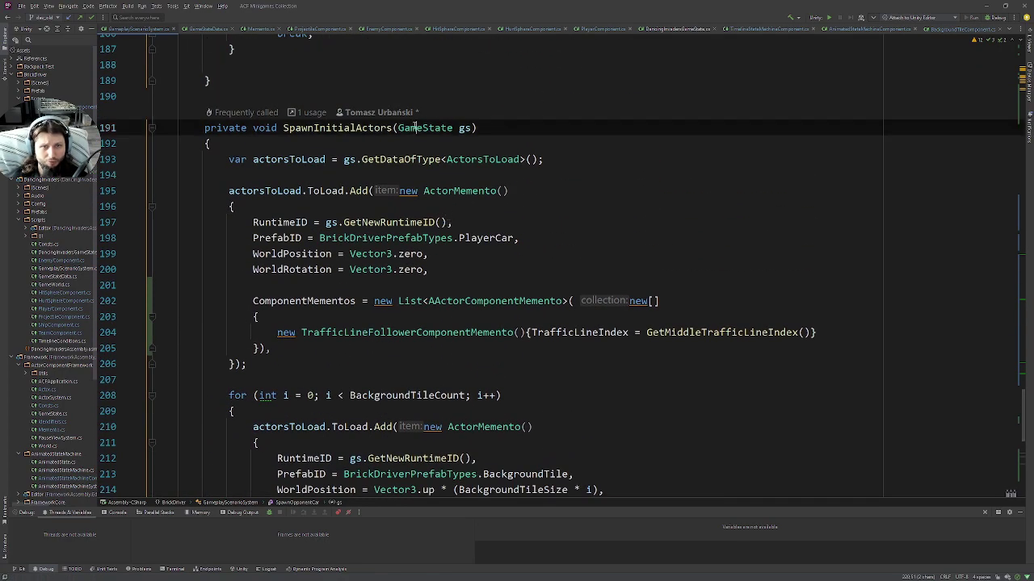
pyautogui.doubleClick(441, 128)
pyautogui.doubleClick(466, 128)
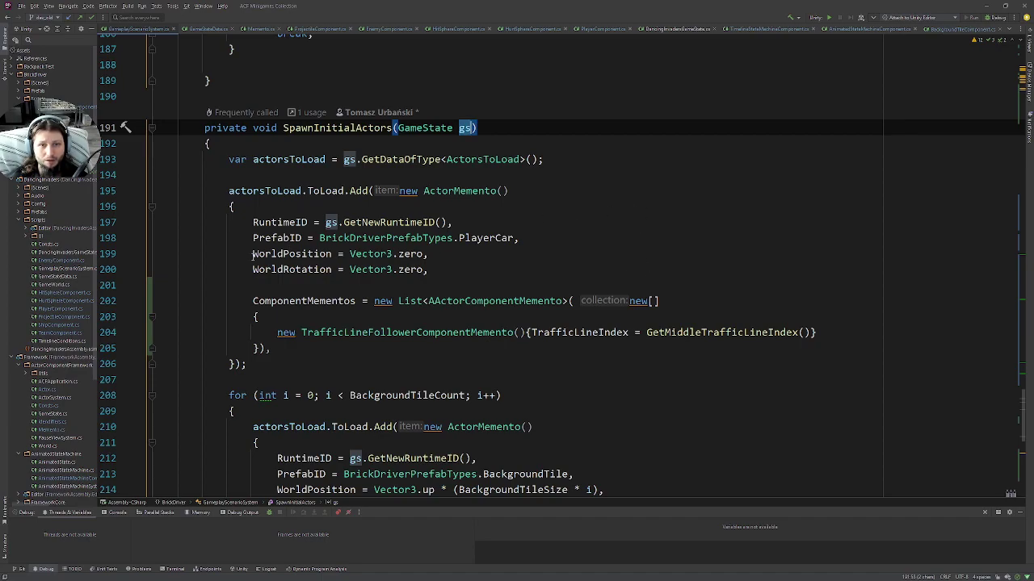
pyautogui.doubleClick(408, 253)
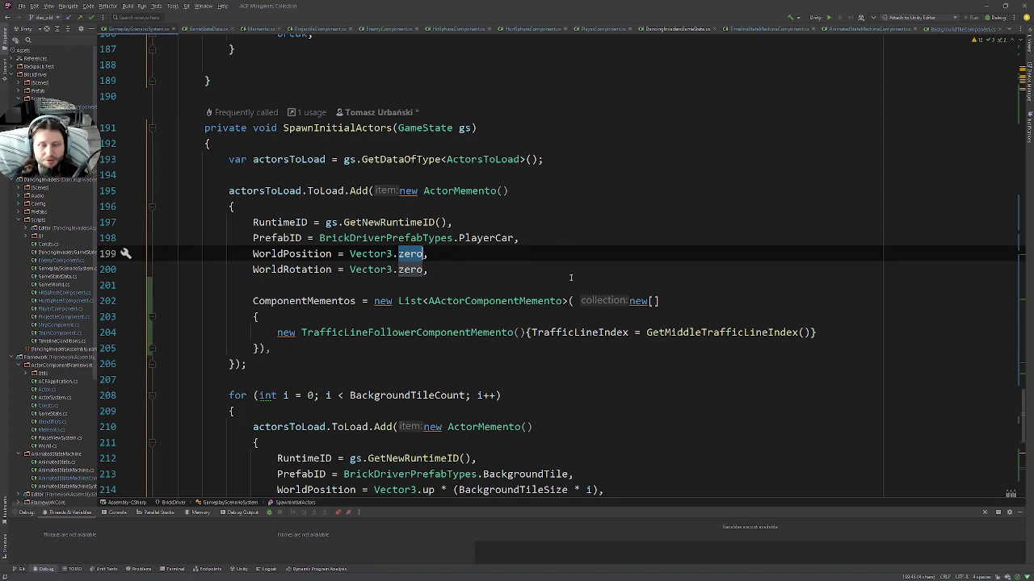
pyautogui.moveTo(413, 257)
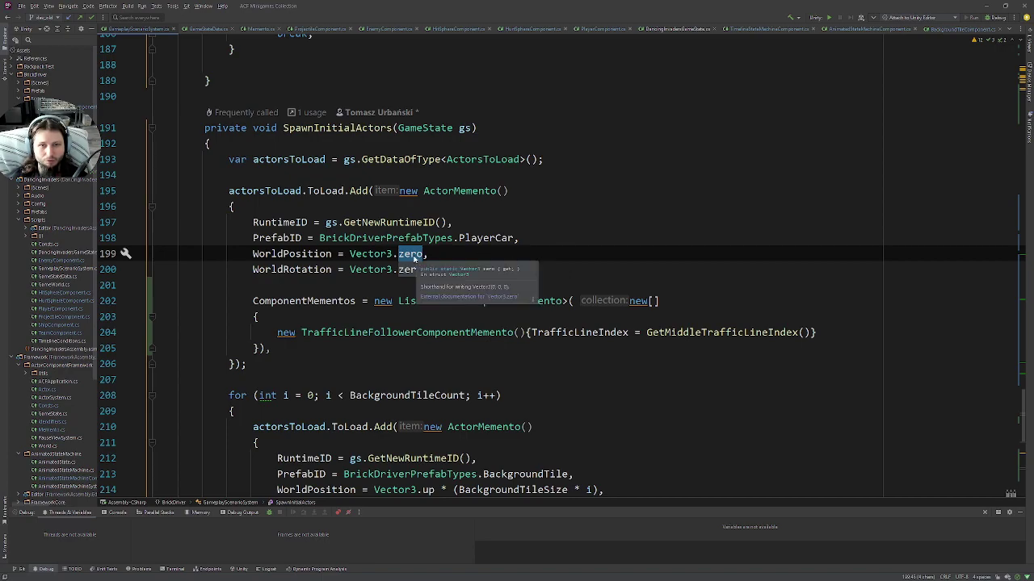
pyautogui.click(597, 364)
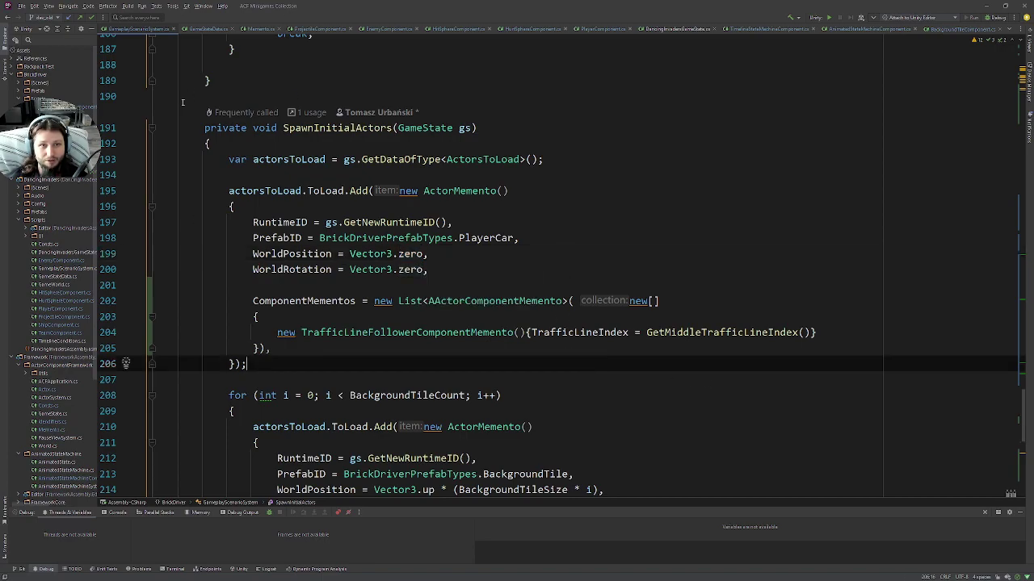
pyautogui.scroll(-10, 379, 335)
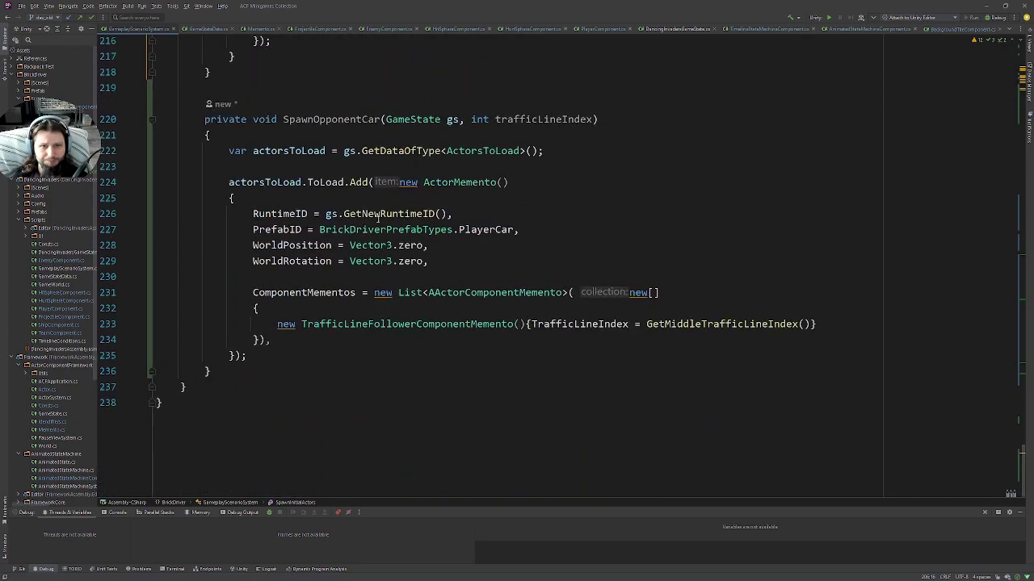
# Replace PlayerCar with OpponentCar as the PrefabID value on line 227
pyautogui.doubleClick(456, 230)
pyautogui.write('o')
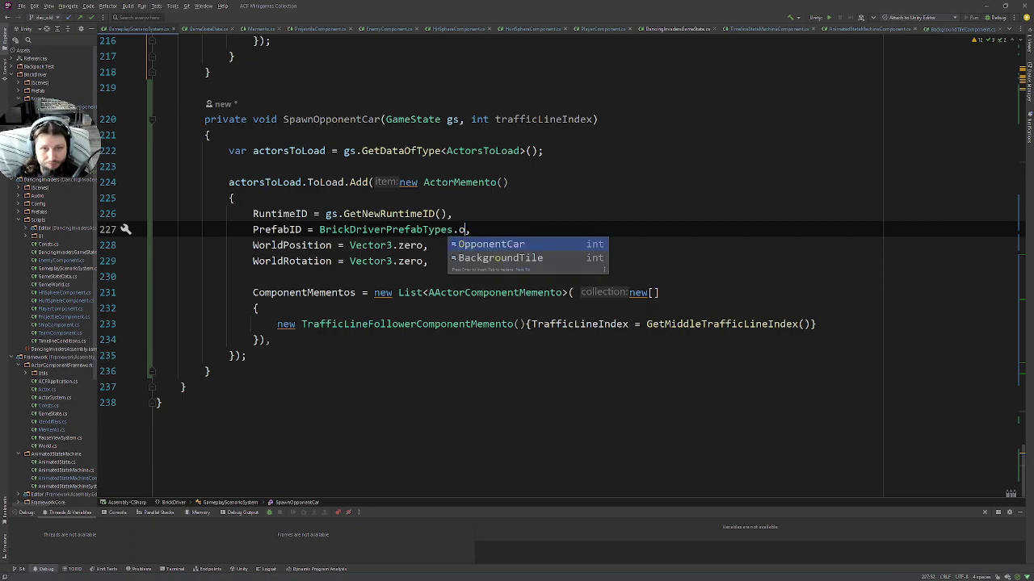
pyautogui.write('p')
pyautogui.press('Return')
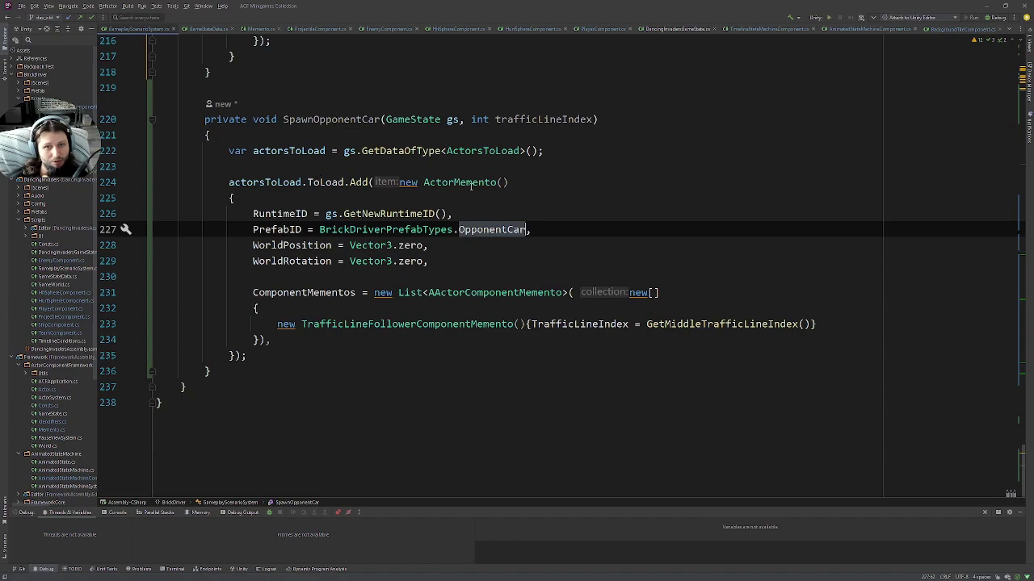
# Highlight PrefabID, BrickDriverPrefabTypes and OpponentCar usages on line 227 to check the change
pyautogui.doubleClick(485, 229)
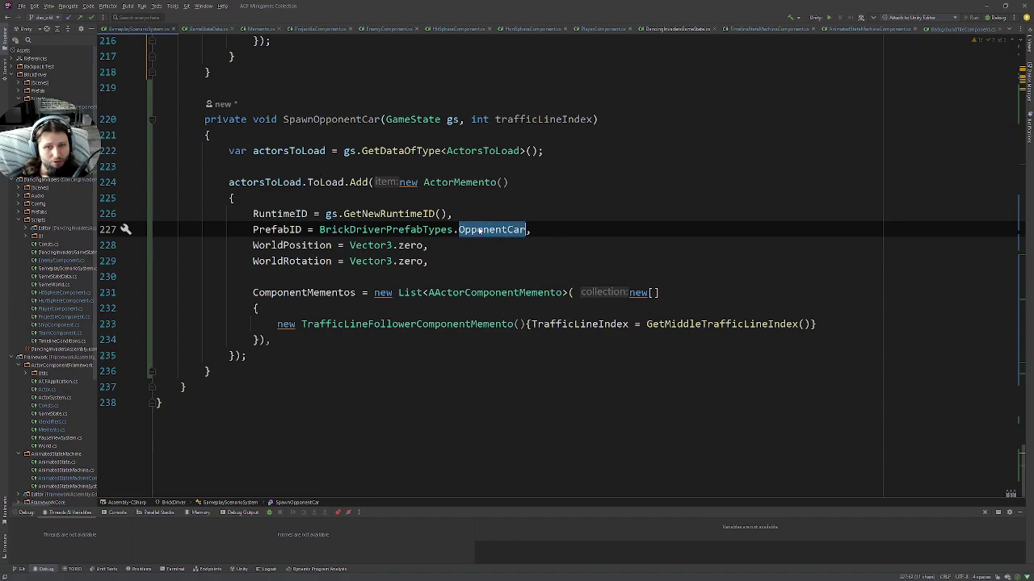
pyautogui.doubleClick(277, 229)
pyautogui.click(482, 229)
pyautogui.click(284, 230)
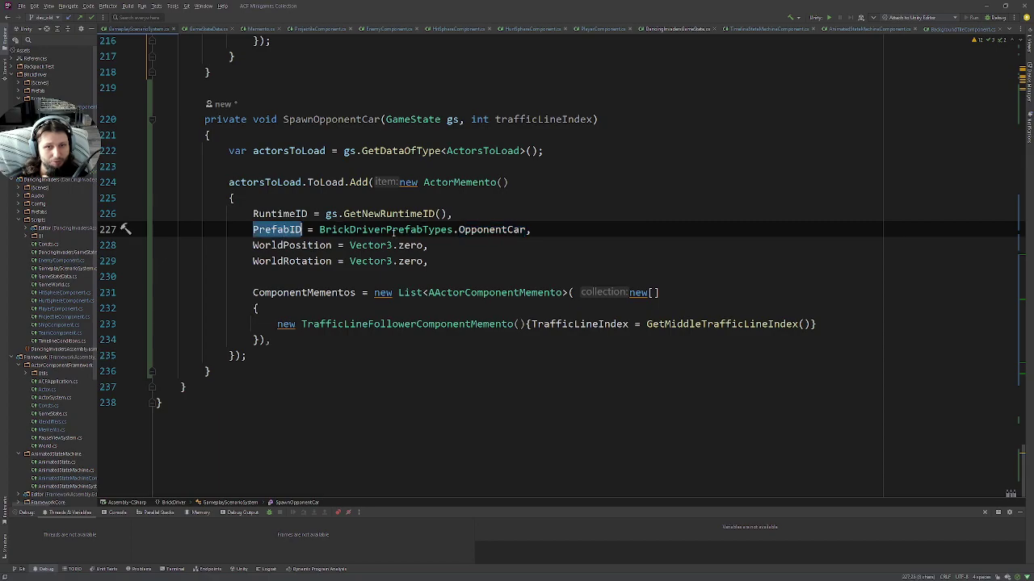
pyautogui.click(393, 230)
pyautogui.click(496, 230)
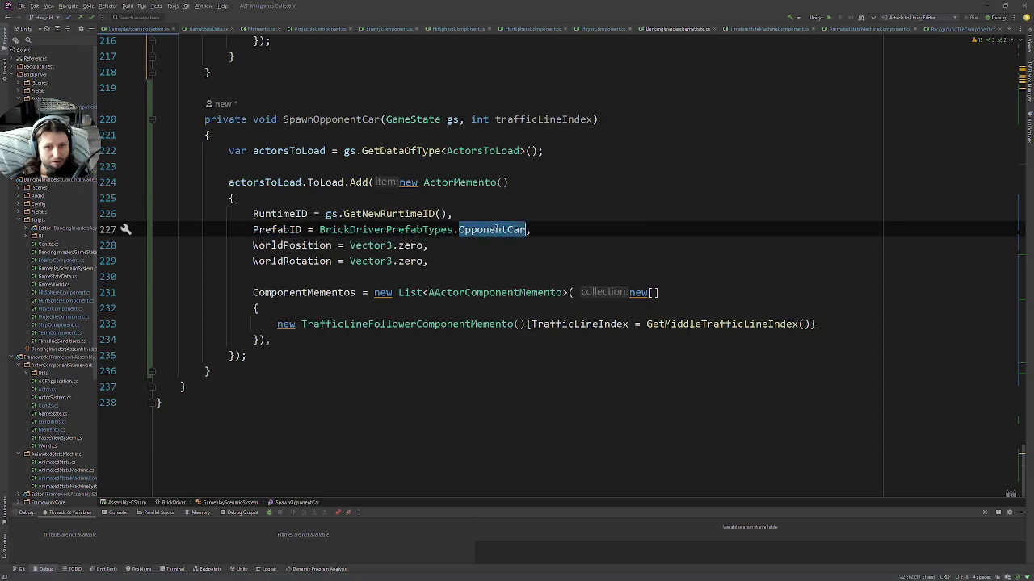
pyautogui.click(286, 230)
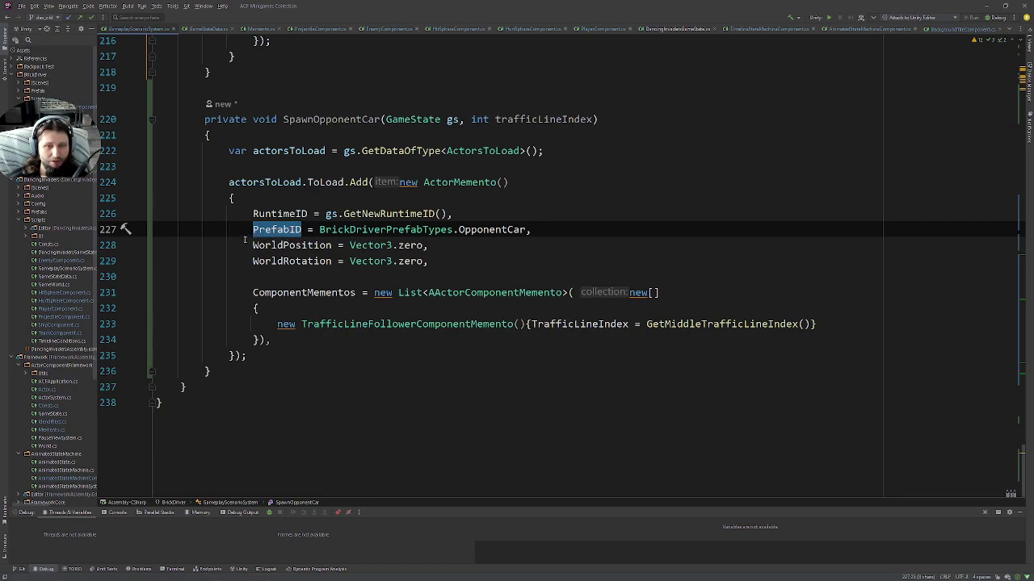
pyautogui.moveTo(252, 225)
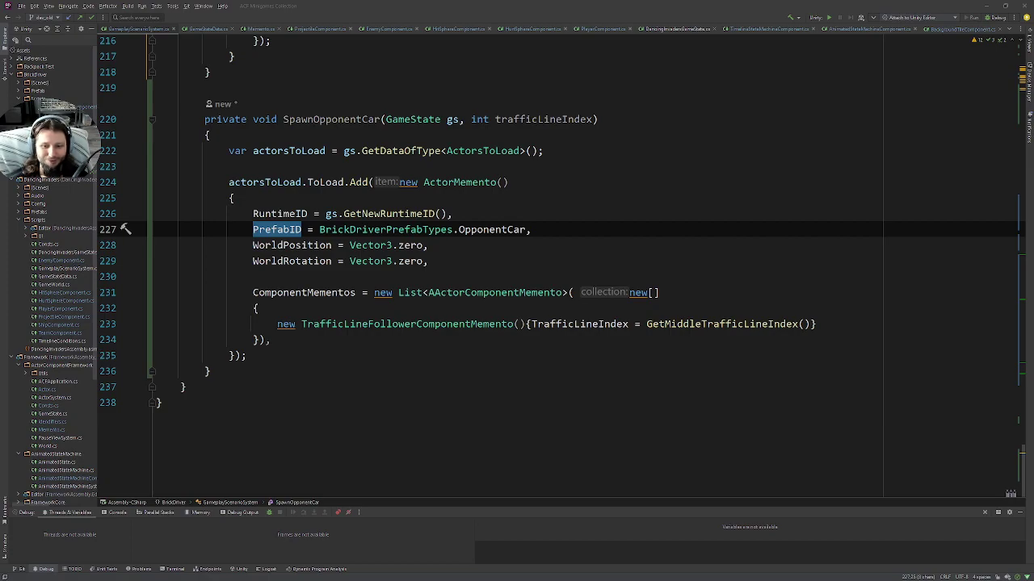
pyautogui.press('Up')
pyautogui.press('End')
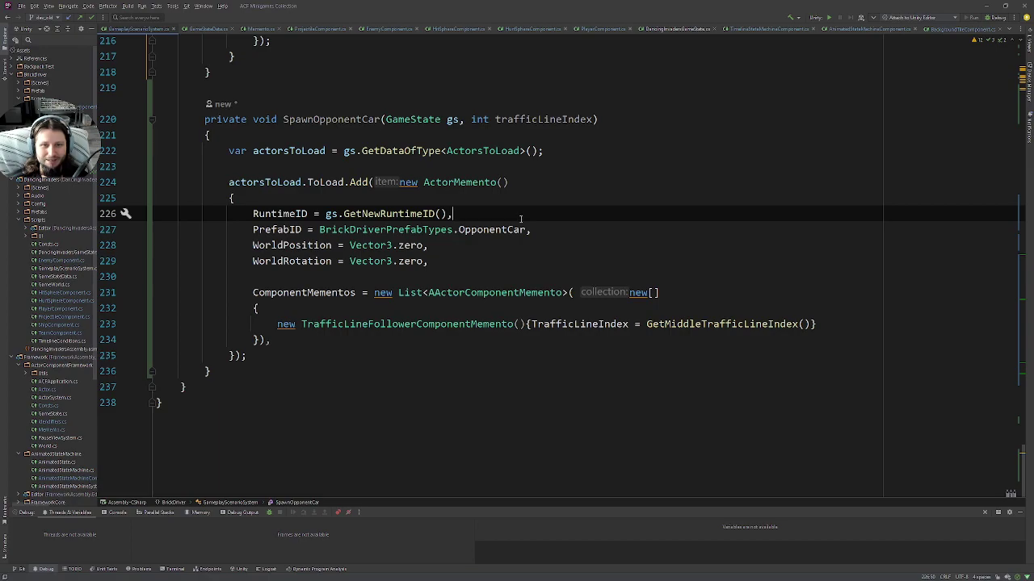
pyautogui.click(301, 229)
pyautogui.press('Up')
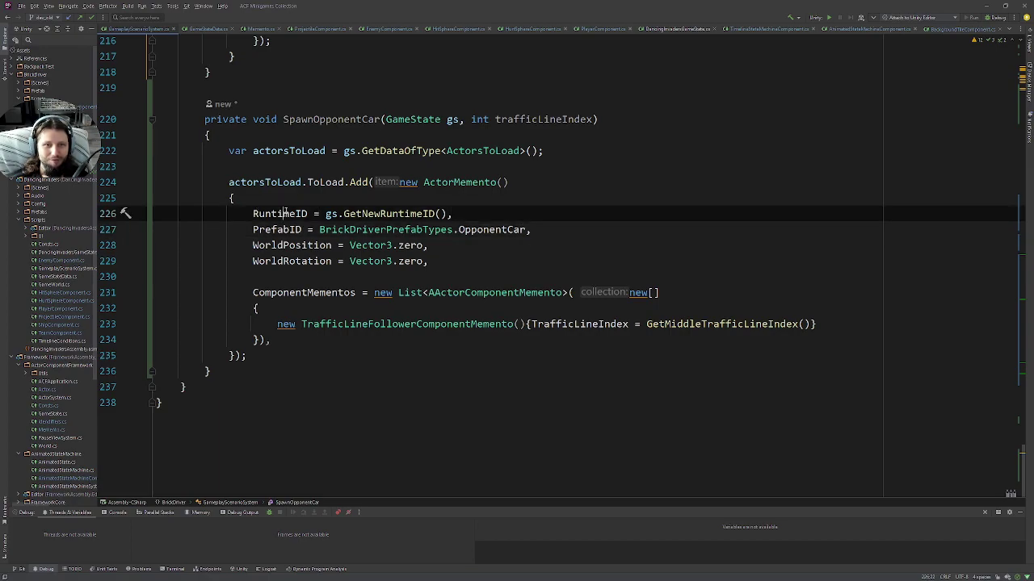
pyautogui.hotkey('ctrl', 'w')
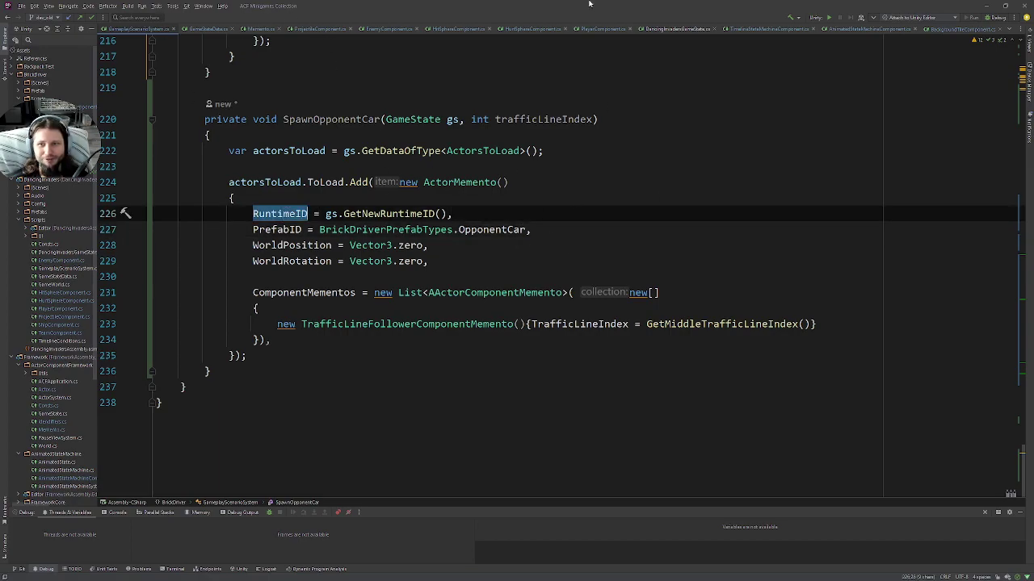
pyautogui.hotkey('alt', 'Tab')
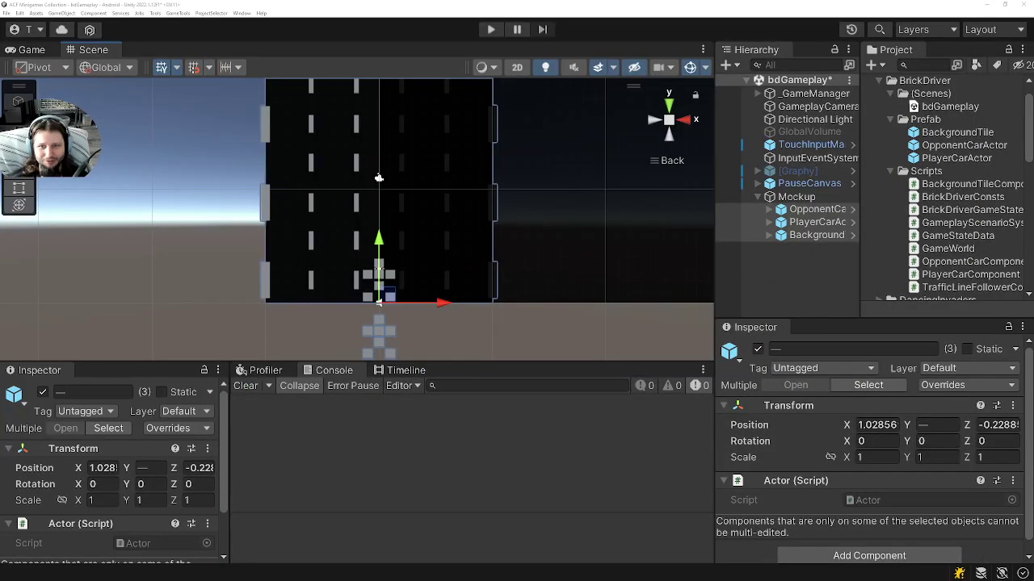
pyautogui.hotkey('alt', 'Tab')
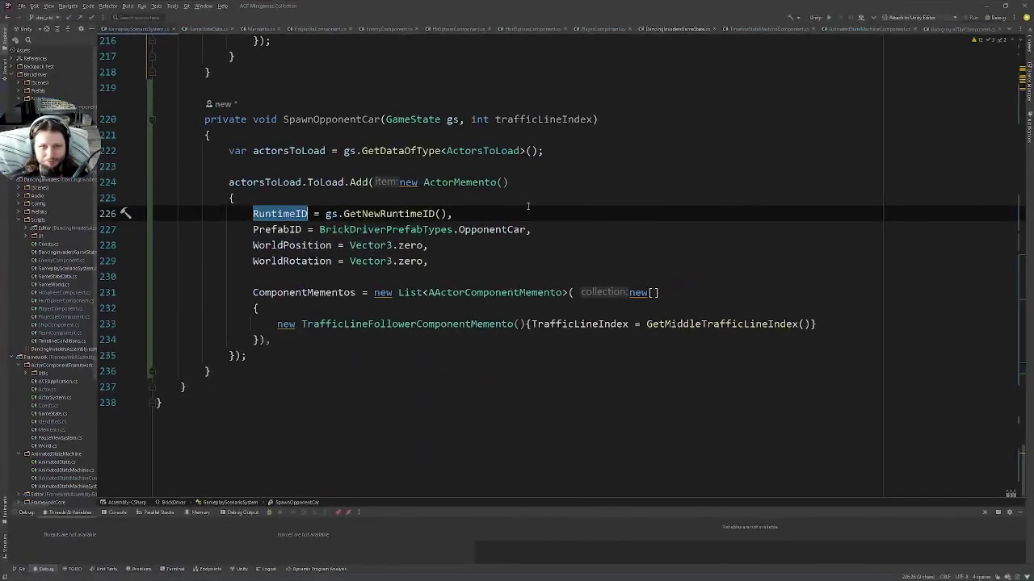
pyautogui.click(575, 184)
pyautogui.click(576, 203)
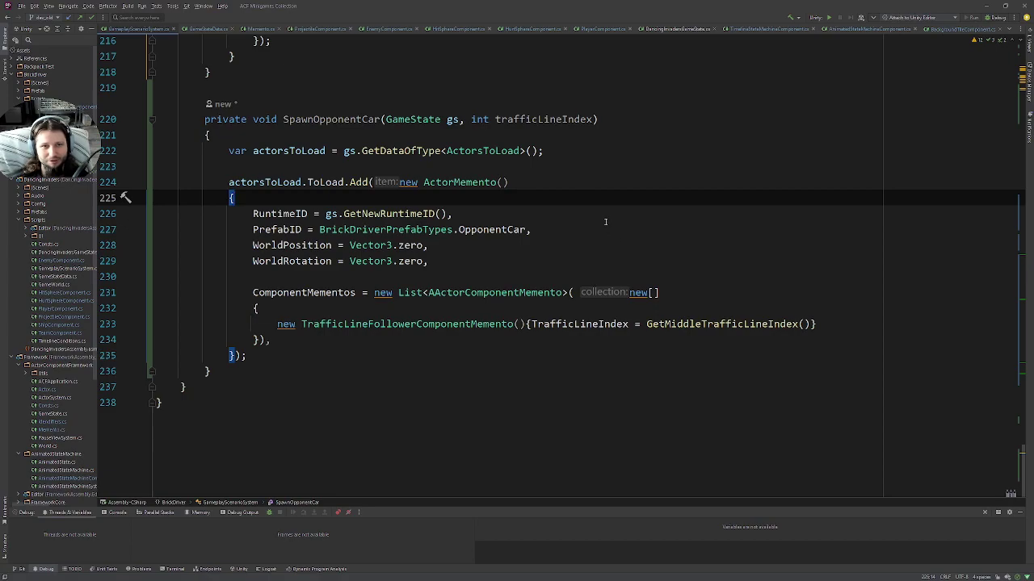
pyautogui.click(629, 229)
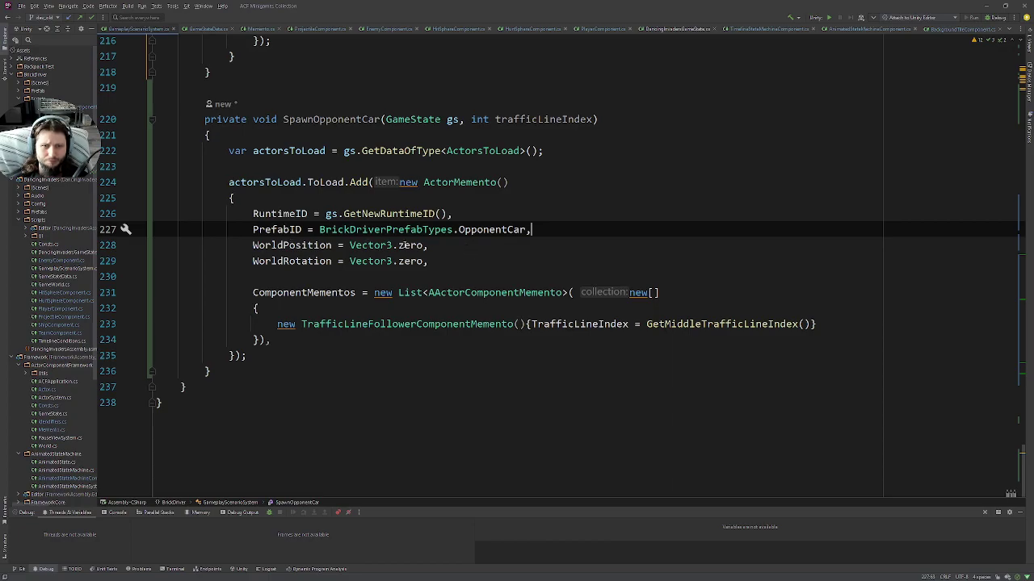
pyautogui.doubleClick(401, 246)
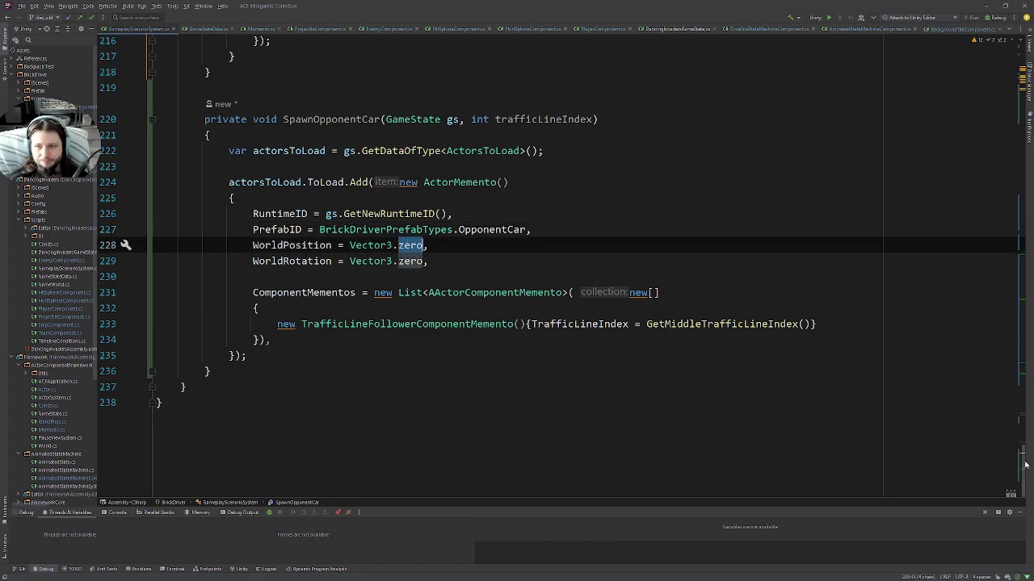
pyautogui.moveTo(1026, 465); pyautogui.dragTo(1026, 49)
pyautogui.click(626, 384)
pyautogui.scroll(-1, 627, 384)
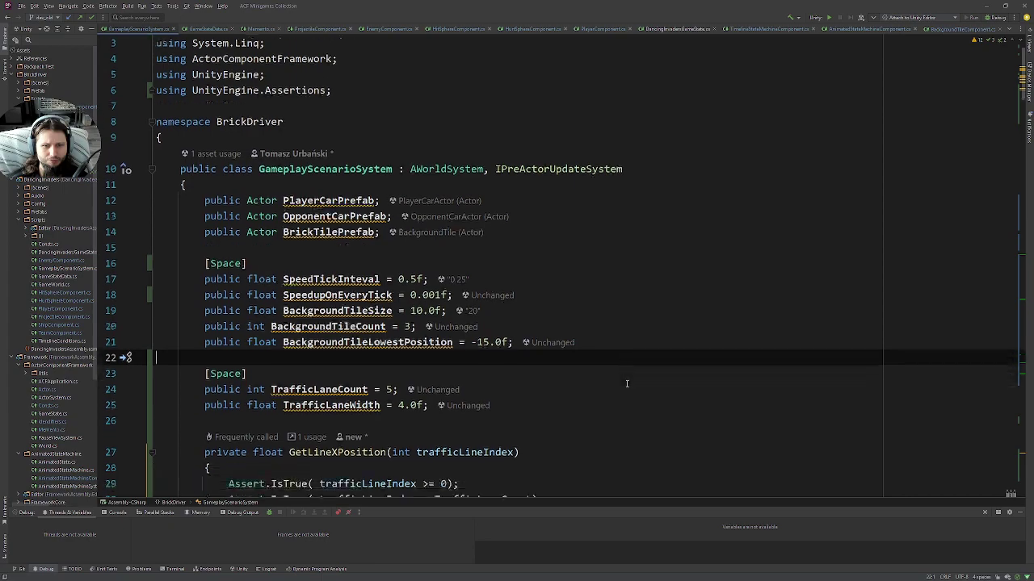
pyautogui.scroll(-3, 627, 384)
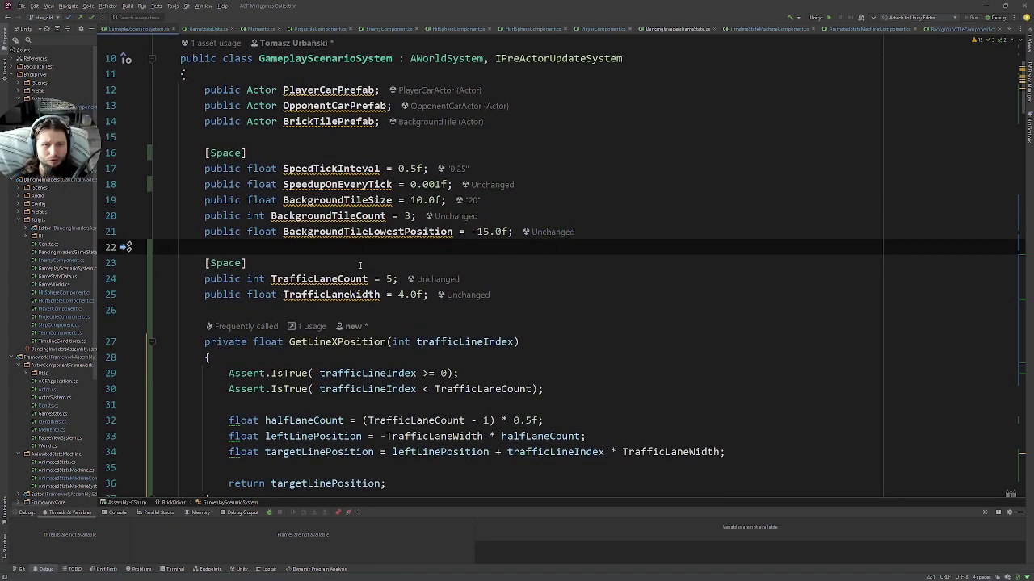
pyautogui.click(388, 200)
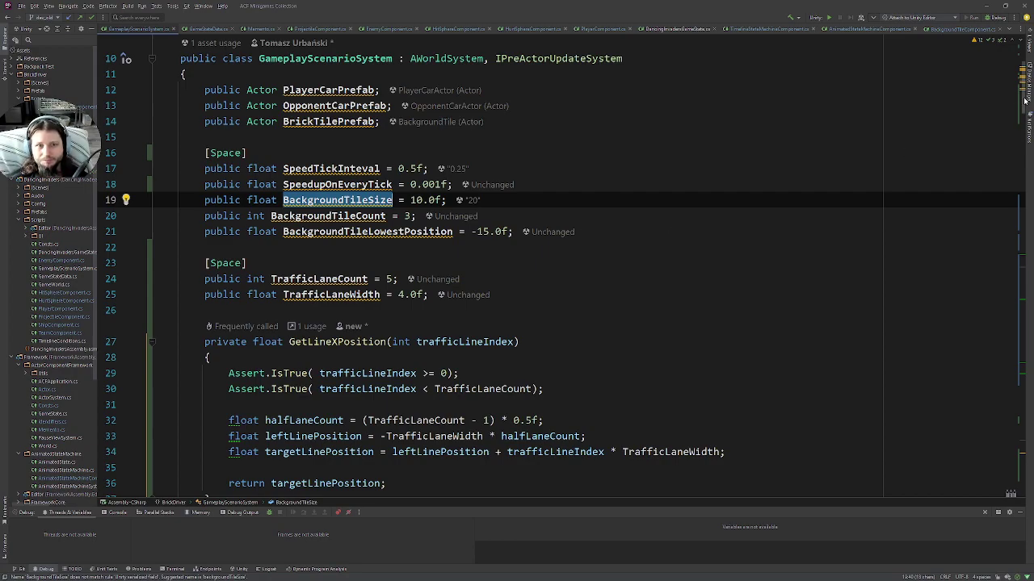
pyautogui.moveTo(1024, 101); pyautogui.dragTo(990, 428)
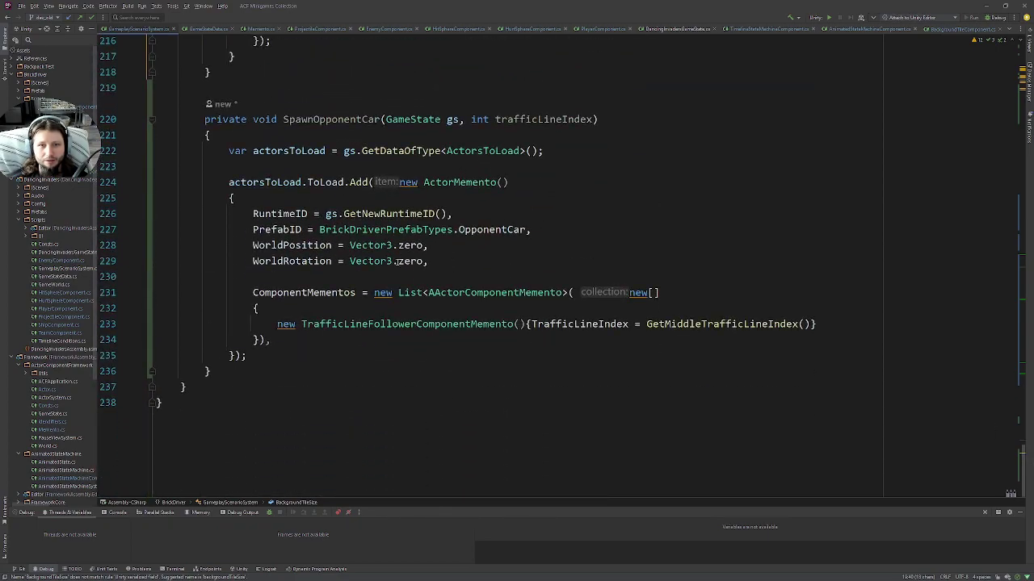
# Change the spawn position from Vector3.zero to Vector3.up * BackgroundTileSize
pyautogui.doubleClick(414, 251)
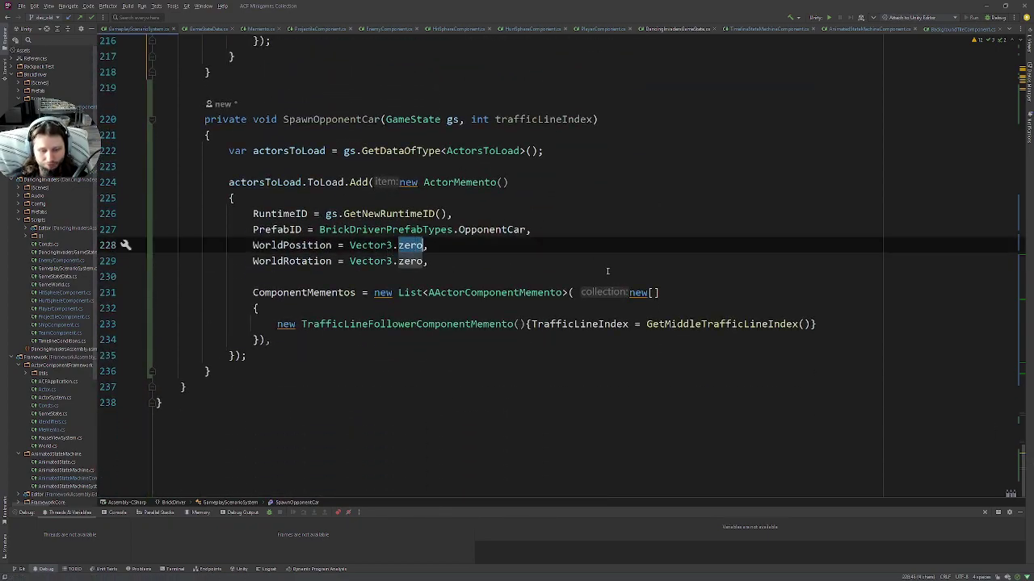
pyautogui.write('u')
pyautogui.press('Return')
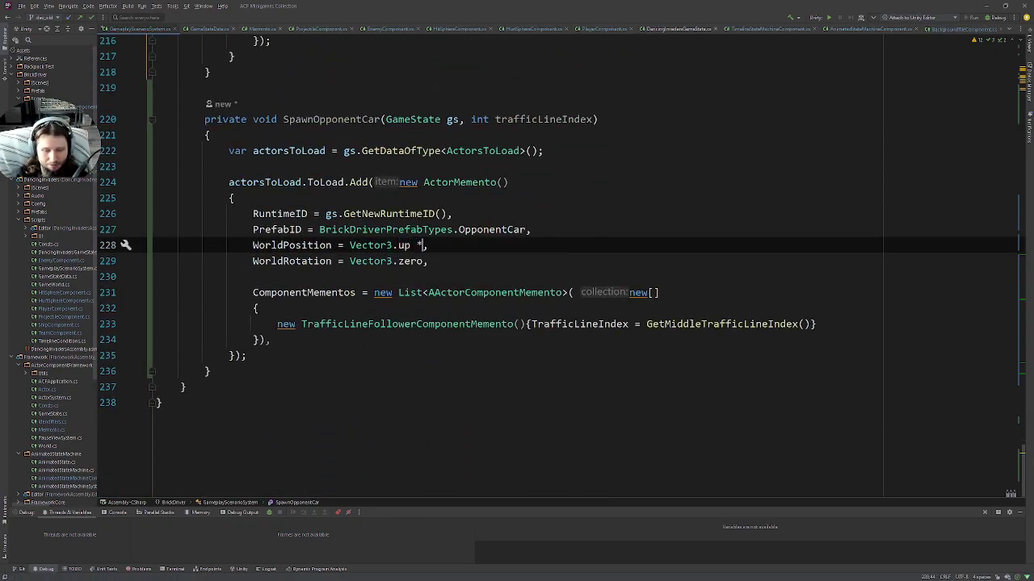
pyautogui.write('* BackgroundTileSize')
pyautogui.press('End')
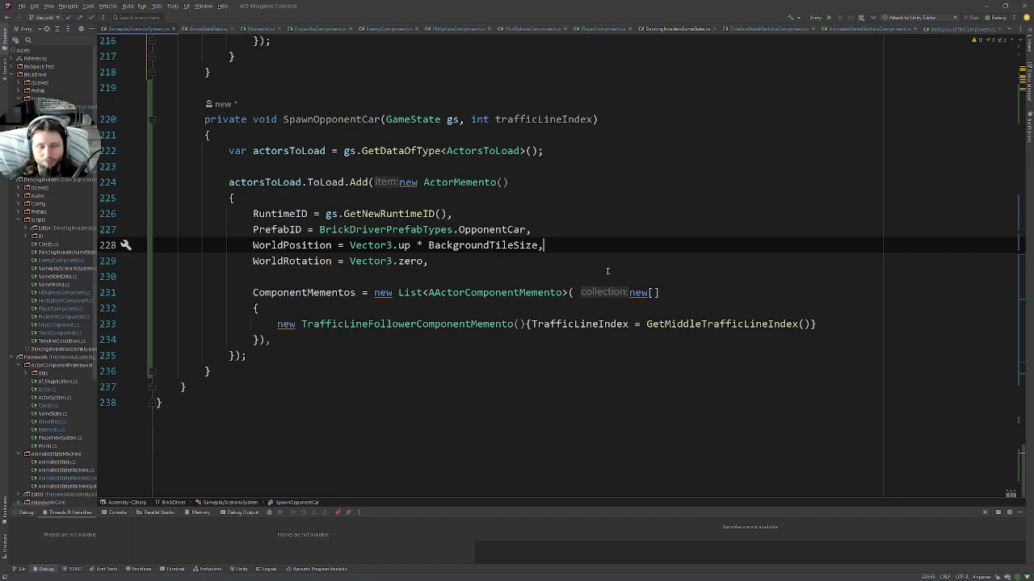
# Look up the GetMiddleTrafficLineIndex declaration and its use of TrafficLaneCount
pyautogui.doubleClick(300, 119)
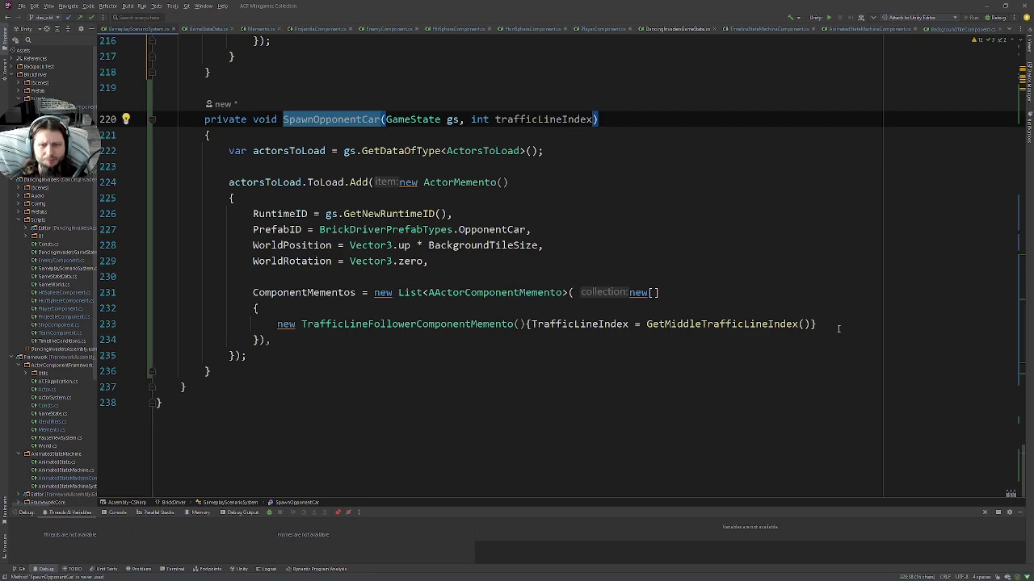
pyautogui.click(743, 325)
pyautogui.keyDown('ctrl'); pyautogui.click(735, 325); pyautogui.keyUp('ctrl')
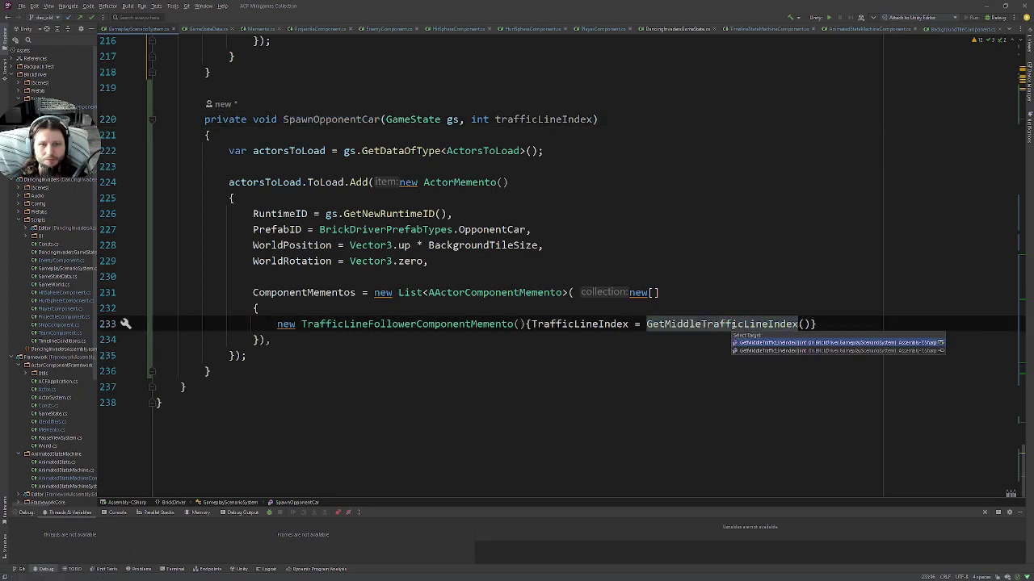
pyautogui.click(780, 343)
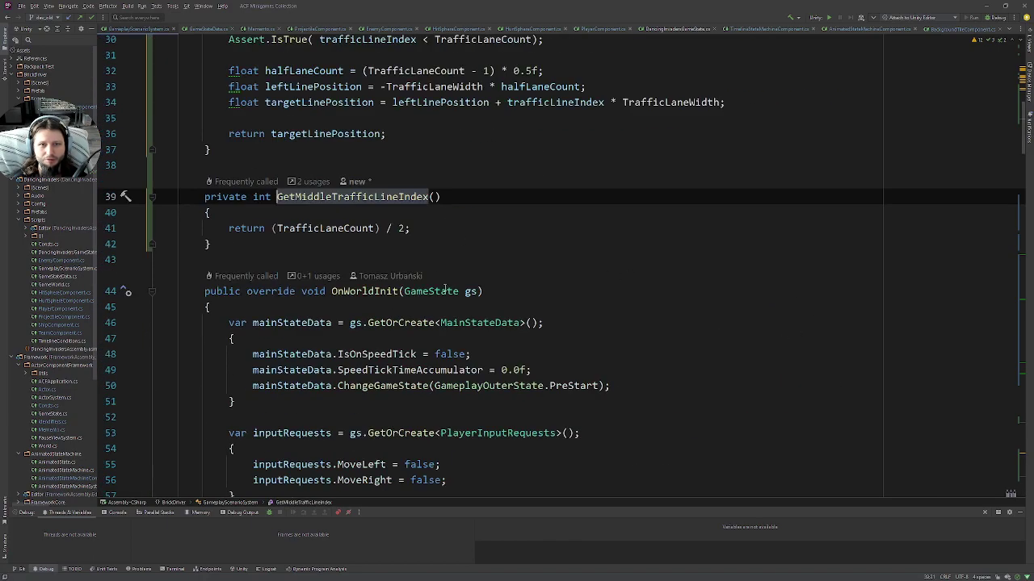
pyautogui.doubleClick(327, 229)
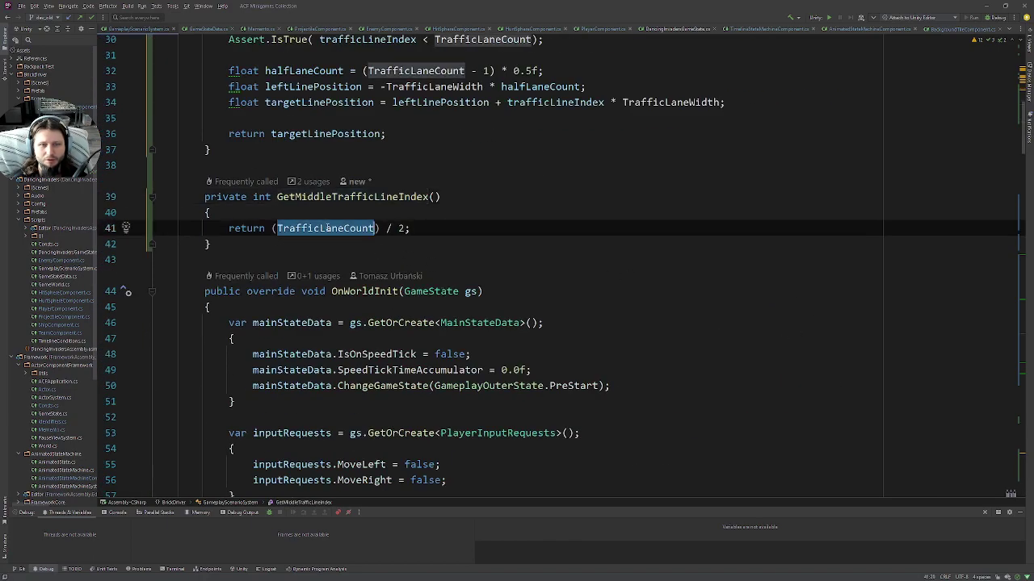
pyautogui.hotkey('ctrl', 'w')
pyautogui.moveTo(1027, 135); pyautogui.dragTo(997, 533)
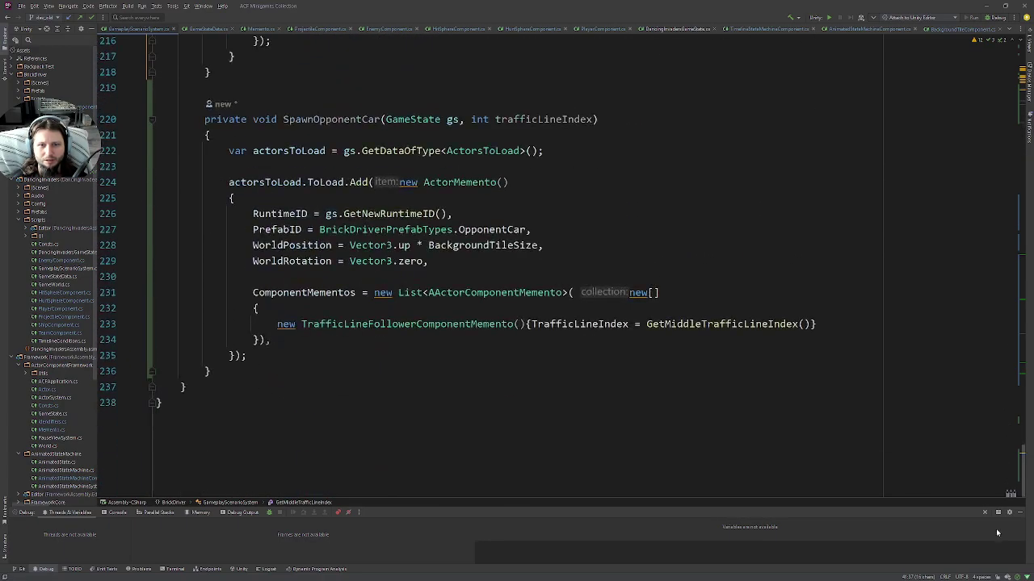
# Replace the GetMiddleTrafficLineIndex() call on line 233 with trafficLineIndex
pyautogui.moveTo(814, 324); pyautogui.dragTo(645, 327)
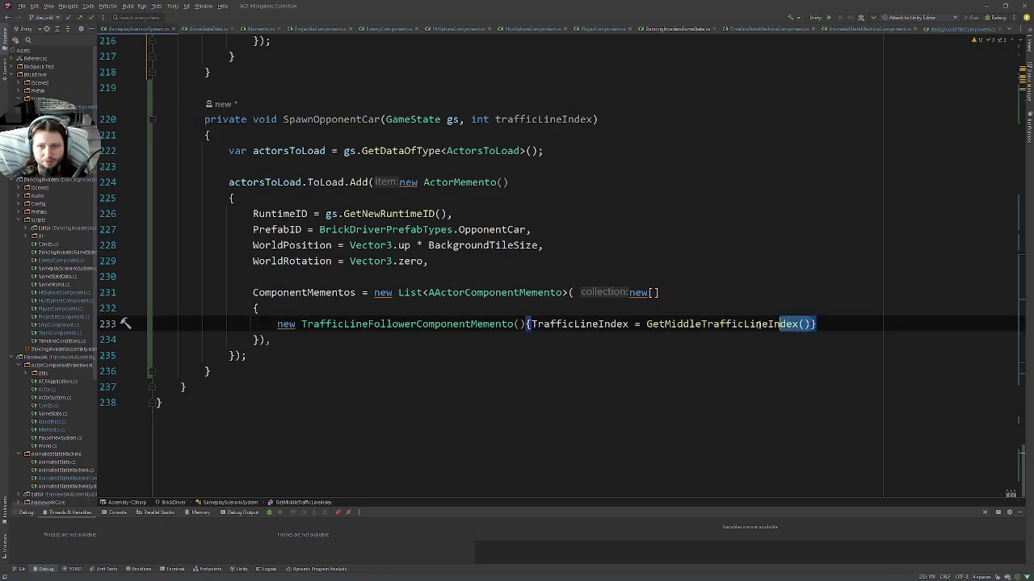
pyautogui.write('t')
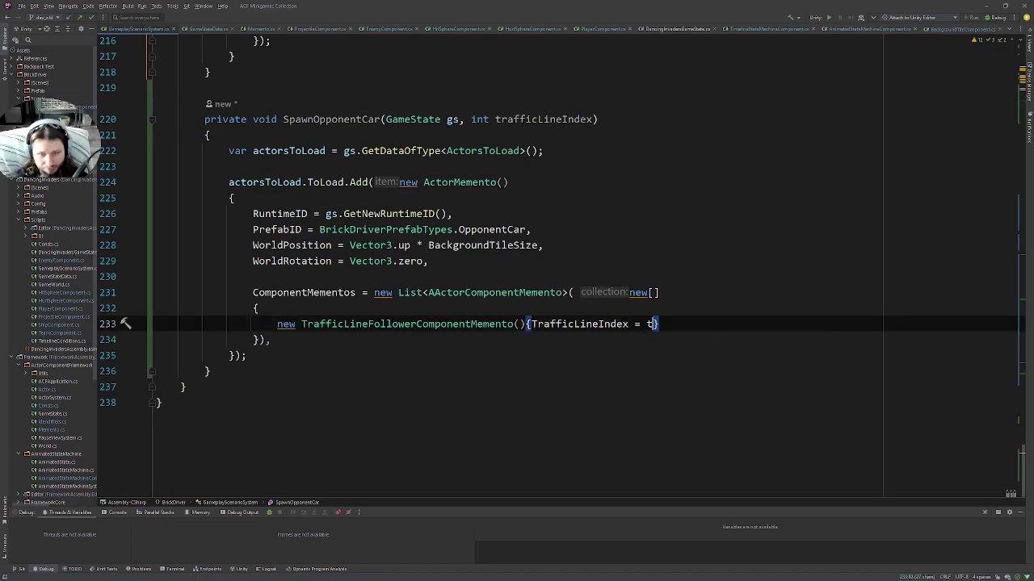
pyautogui.write('ra')
pyautogui.press('Return')
# Review GameplayPending usages and locate the opponent-car comment above the speed-tick check
pyautogui.scroll(1, 652, 319)
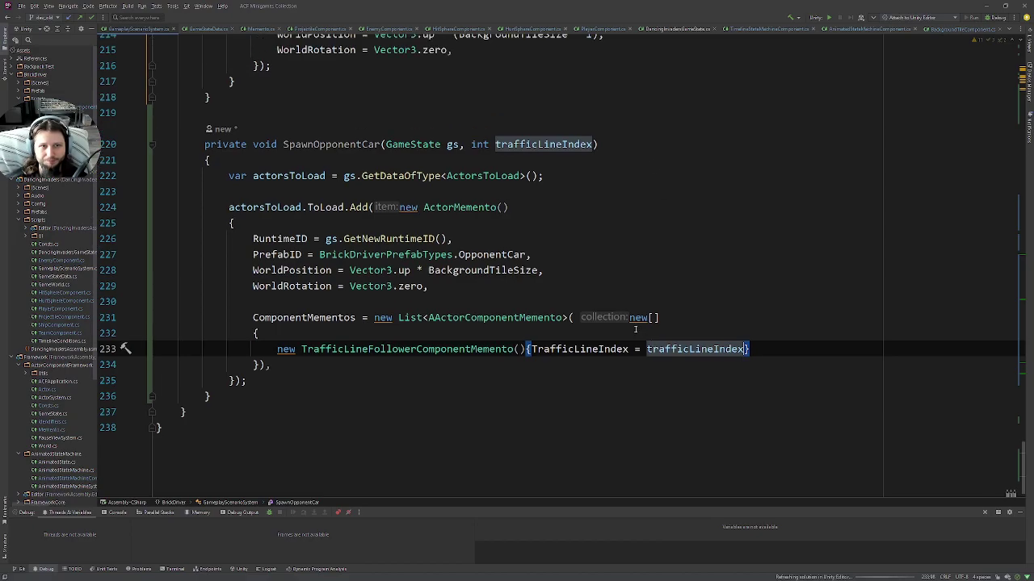
pyautogui.scroll(8, 647, 323)
pyautogui.scroll(8, 642, 325)
pyautogui.scroll(8, 635, 328)
pyautogui.scroll(8, 635, 328)
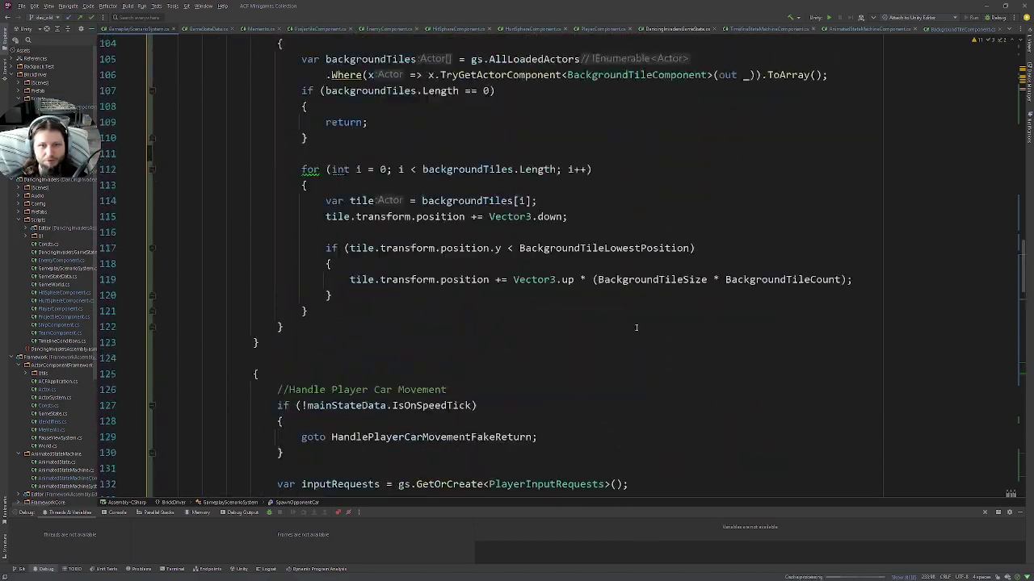
pyautogui.scroll(8, 635, 327)
pyautogui.scroll(8, 635, 326)
pyautogui.scroll(8, 636, 326)
pyautogui.scroll(-5, 635, 326)
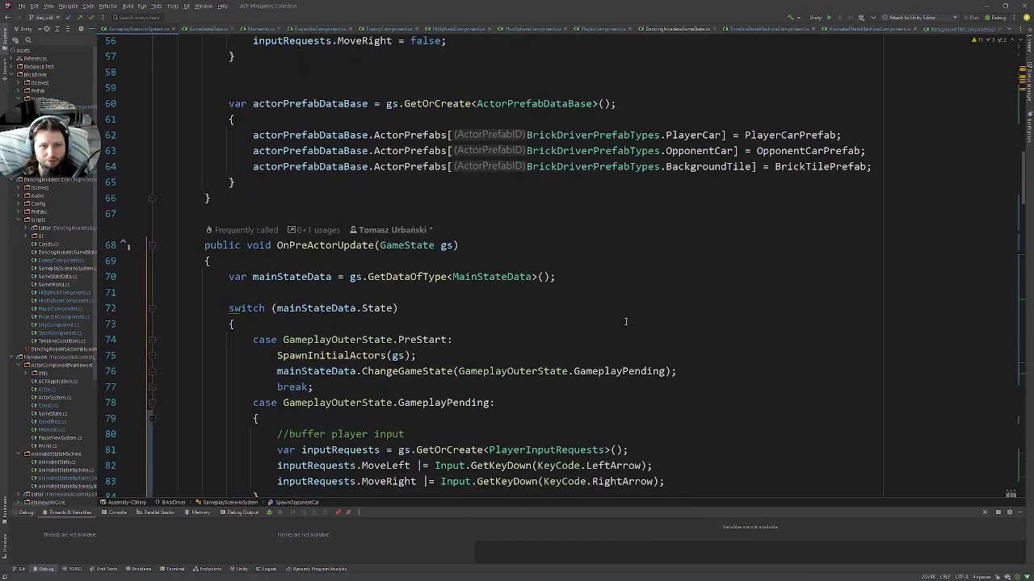
pyautogui.scroll(-4, 428, 365)
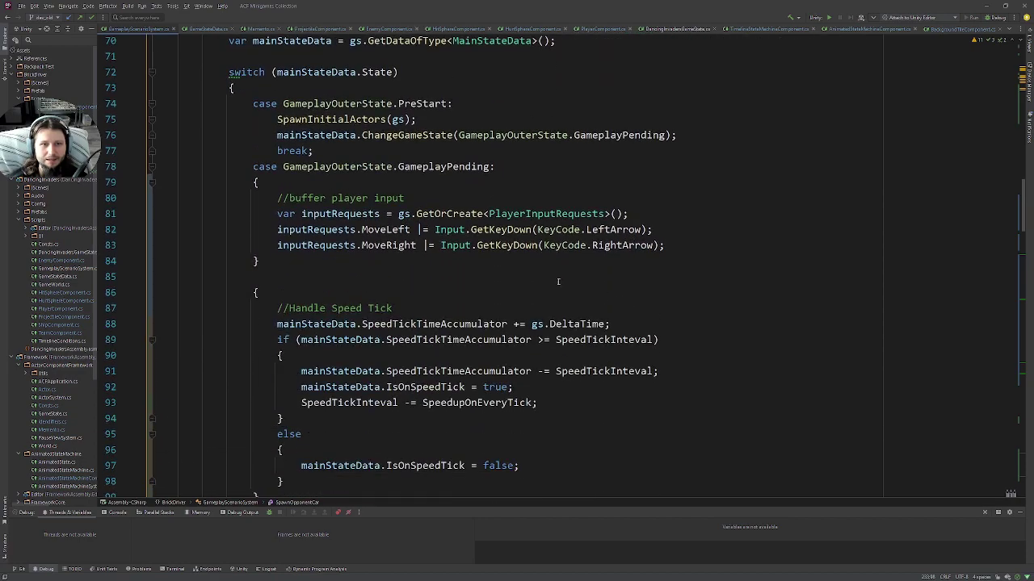
pyautogui.doubleClick(465, 165)
pyautogui.scroll(-2, 394, 134)
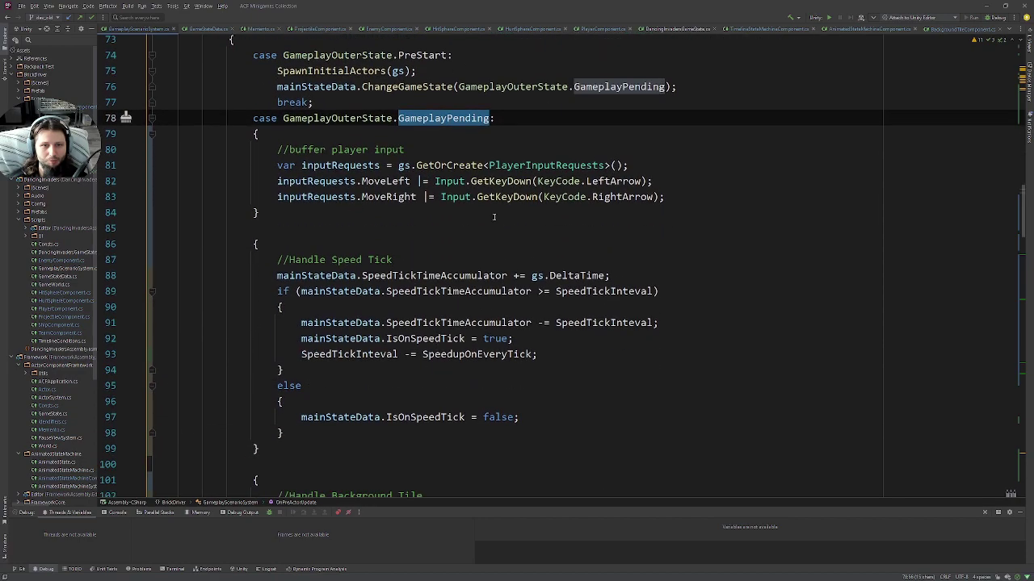
pyautogui.scroll(-2, 325, 173)
pyautogui.scroll(-6, 356, 390)
pyautogui.scroll(-3, 359, 383)
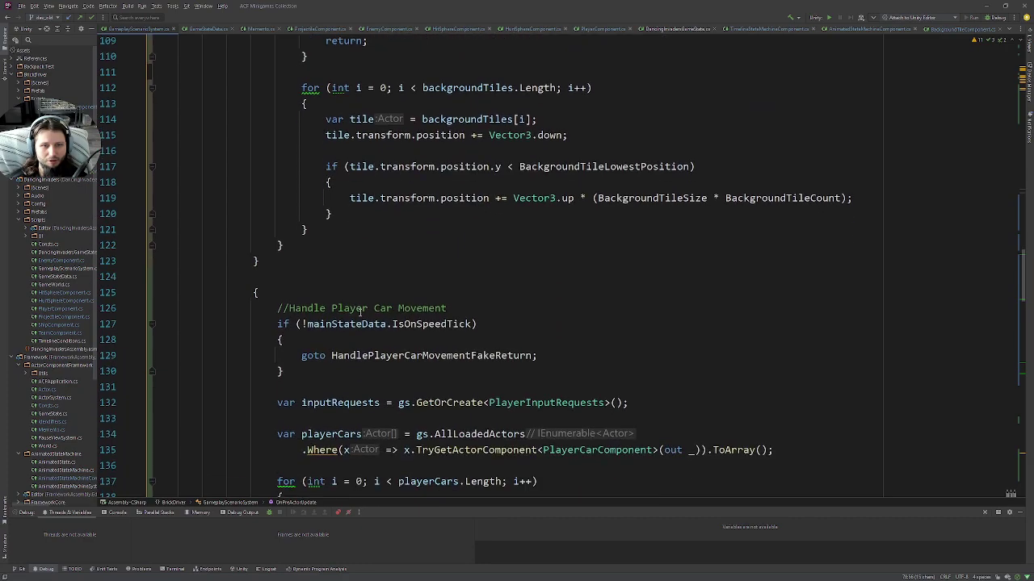
pyautogui.scroll(-5, 364, 375)
pyautogui.scroll(-1, 373, 363)
pyautogui.scroll(-6, 373, 363)
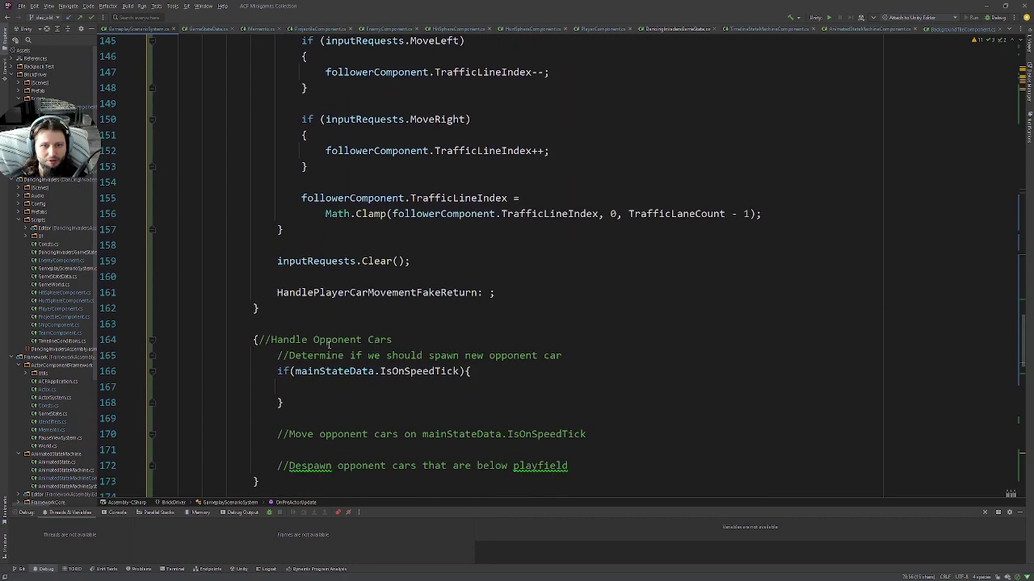
pyautogui.doubleClick(336, 340)
# Add SpawnOpponentCar(gs, Random.Range(0, TrafficLaneCount)); inside the IsOnSpeedTick check
pyautogui.click(377, 392)
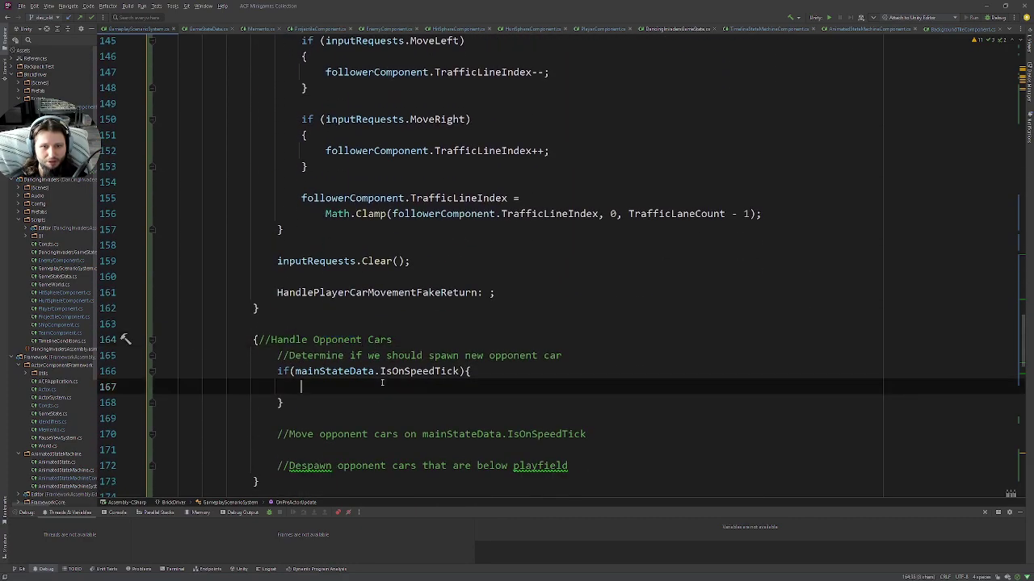
pyautogui.write('SpawnOpponentCar')
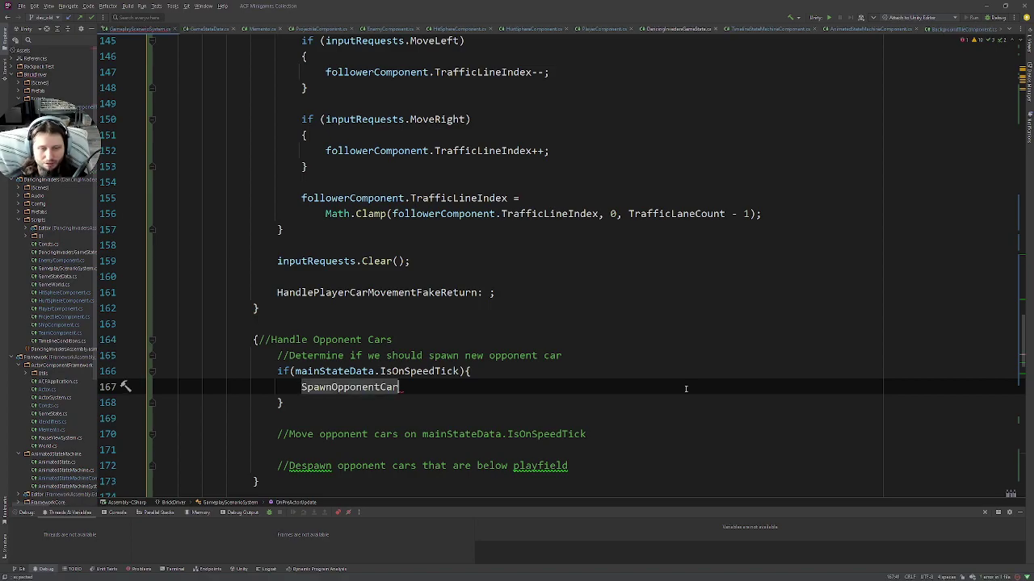
pyautogui.write('(')
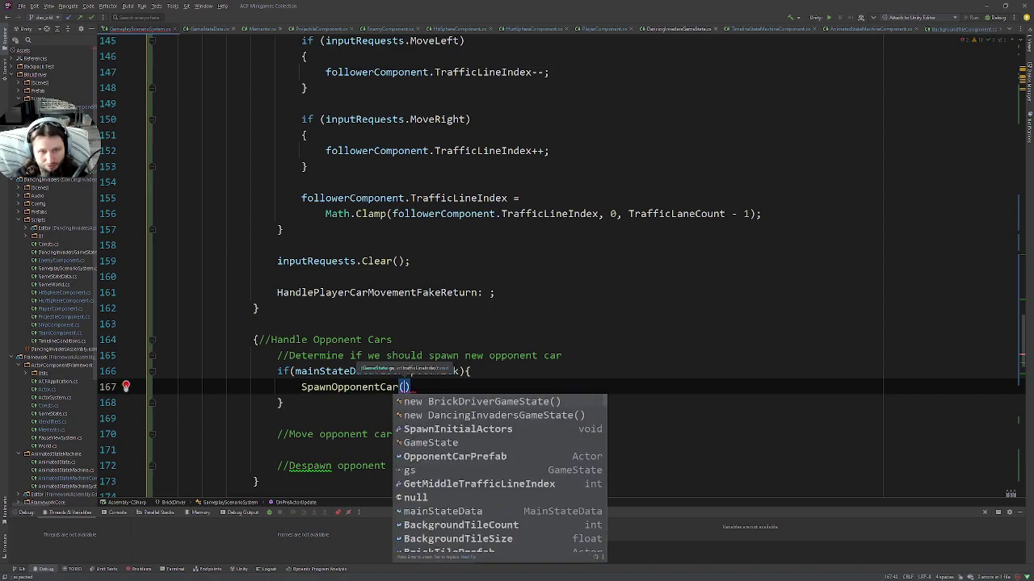
pyautogui.write('g')
pyautogui.press('Return')
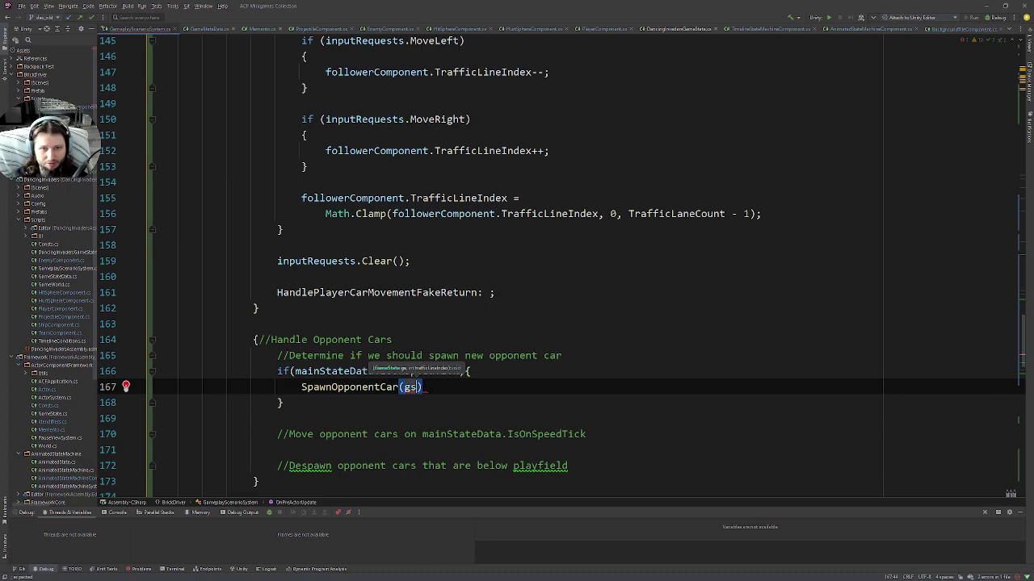
pyautogui.write(', ')
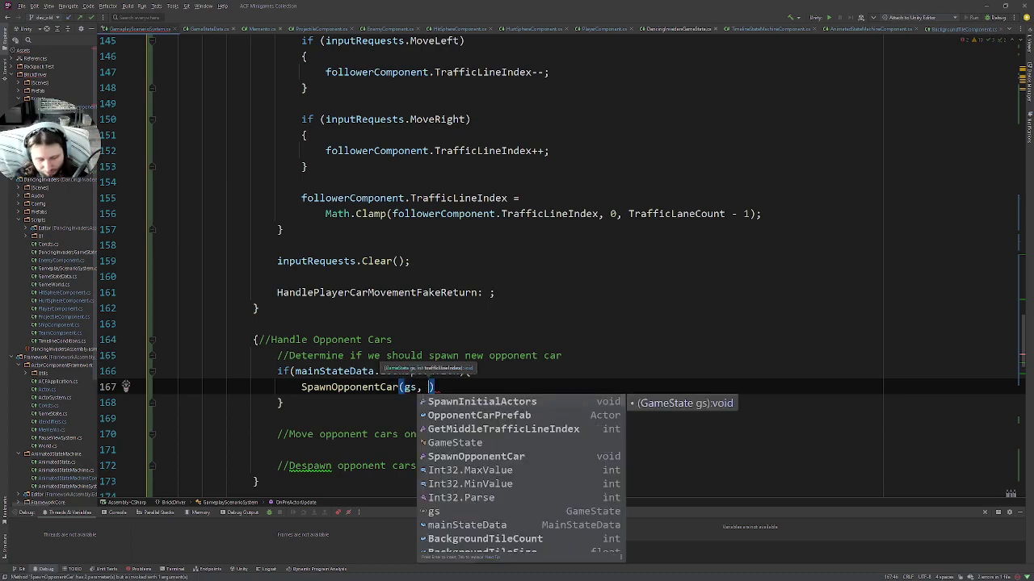
pyautogui.write('Ran')
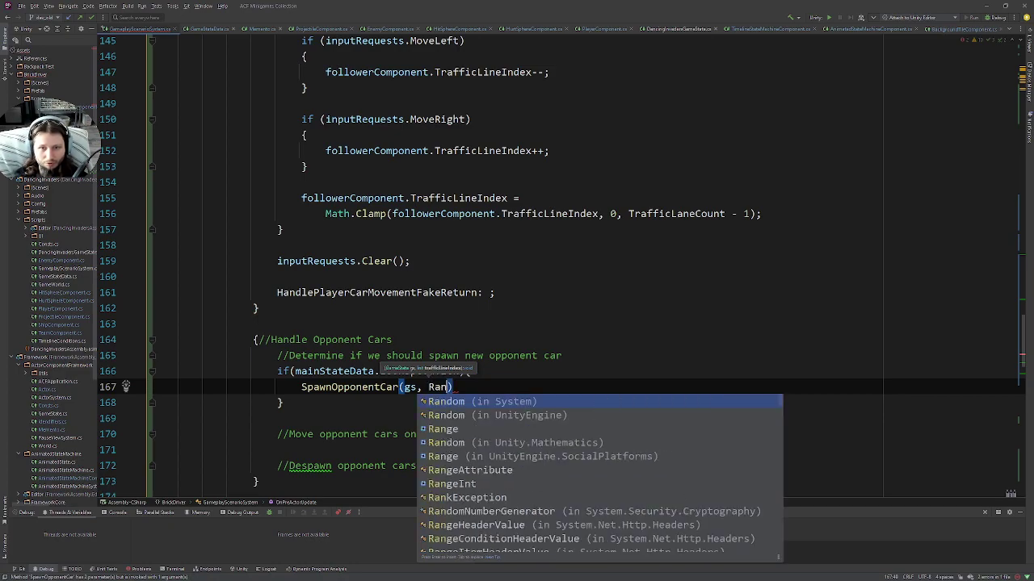
pyautogui.press('Down')
pyautogui.press('Return')
pyautogui.write('.')
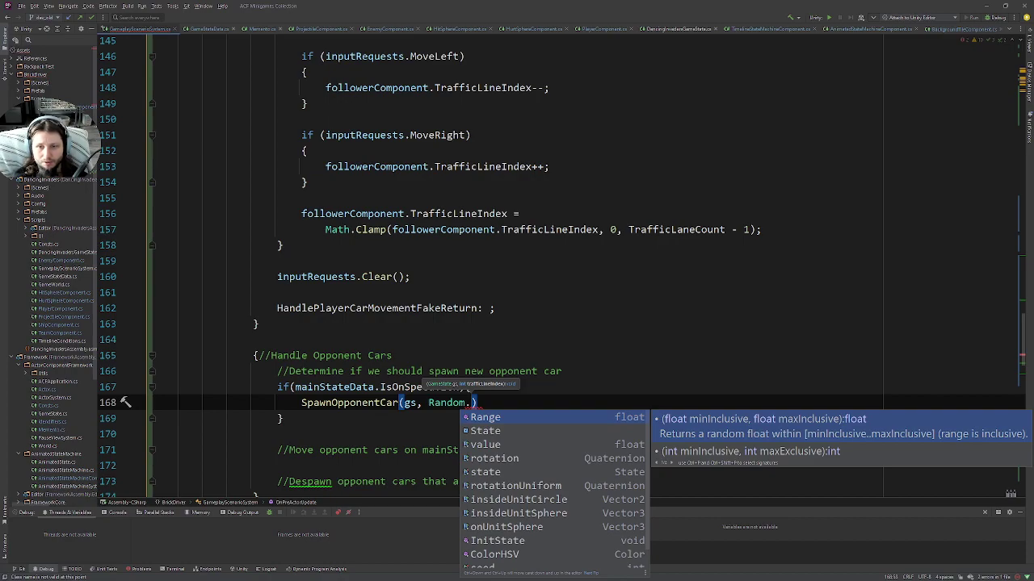
pyautogui.press('Return')
pyautogui.write('0')
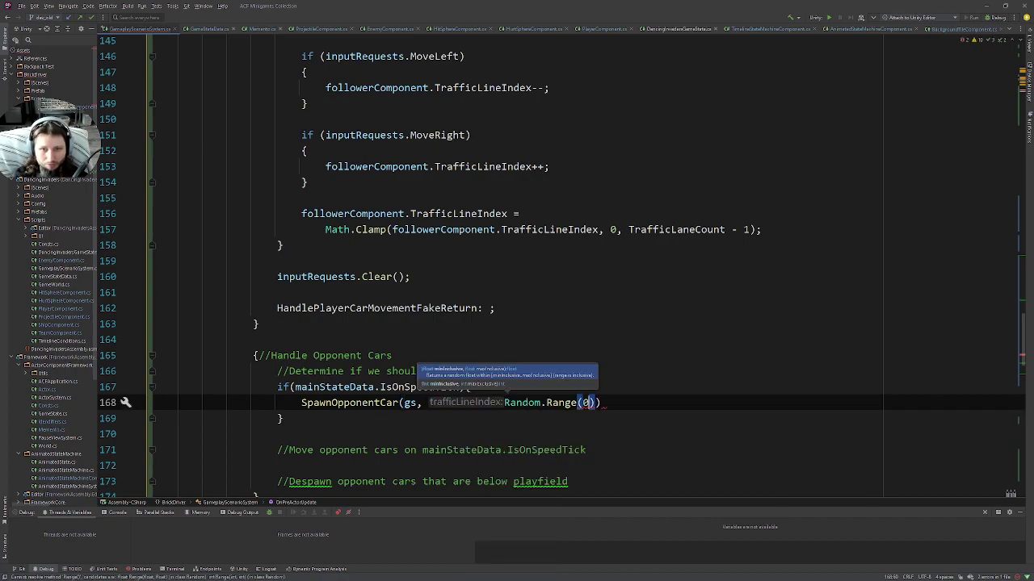
pyautogui.write(', ')
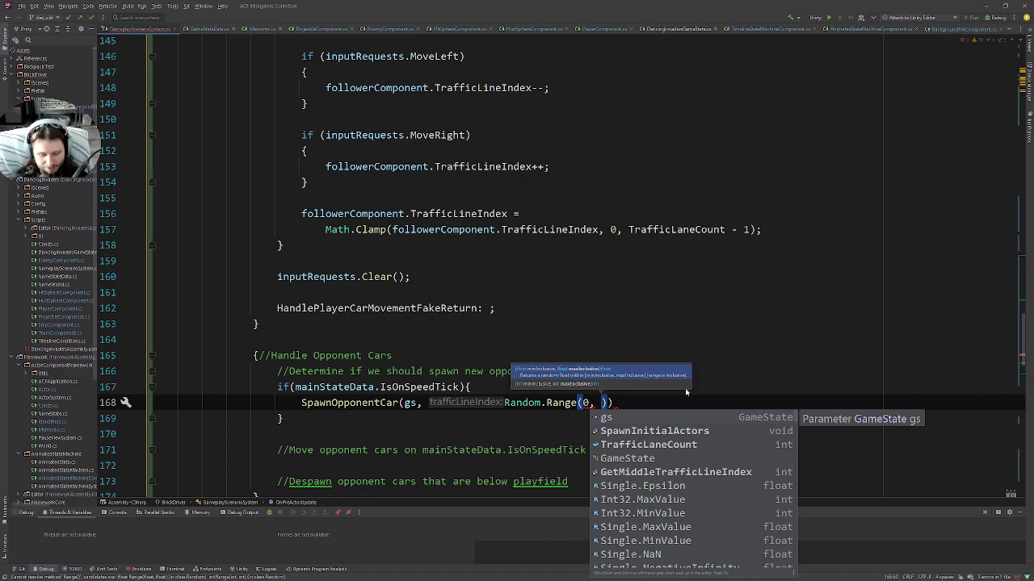
pyautogui.write('tr')
pyautogui.press('Down')
pyautogui.press('Down')
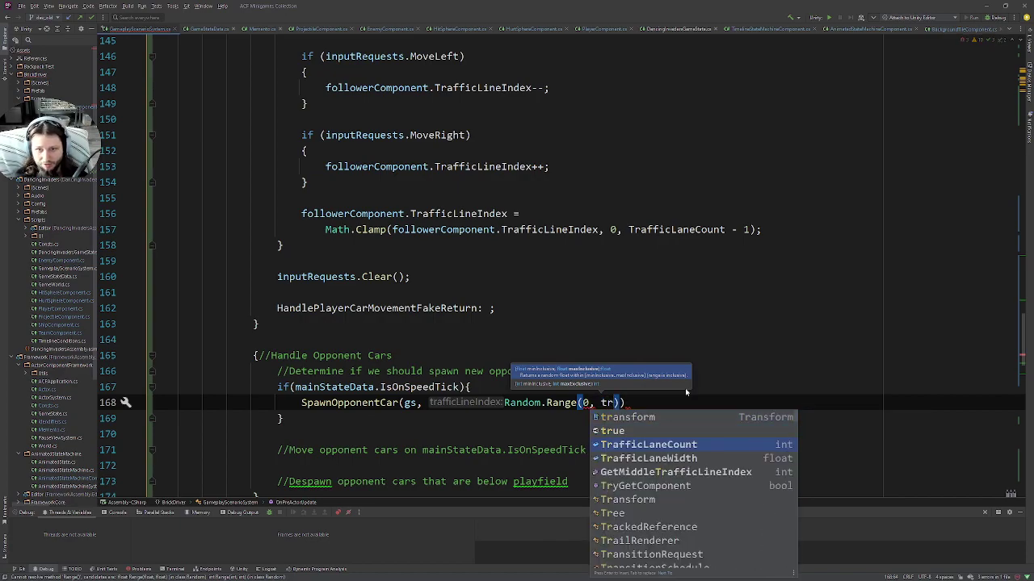
pyautogui.press('Return')
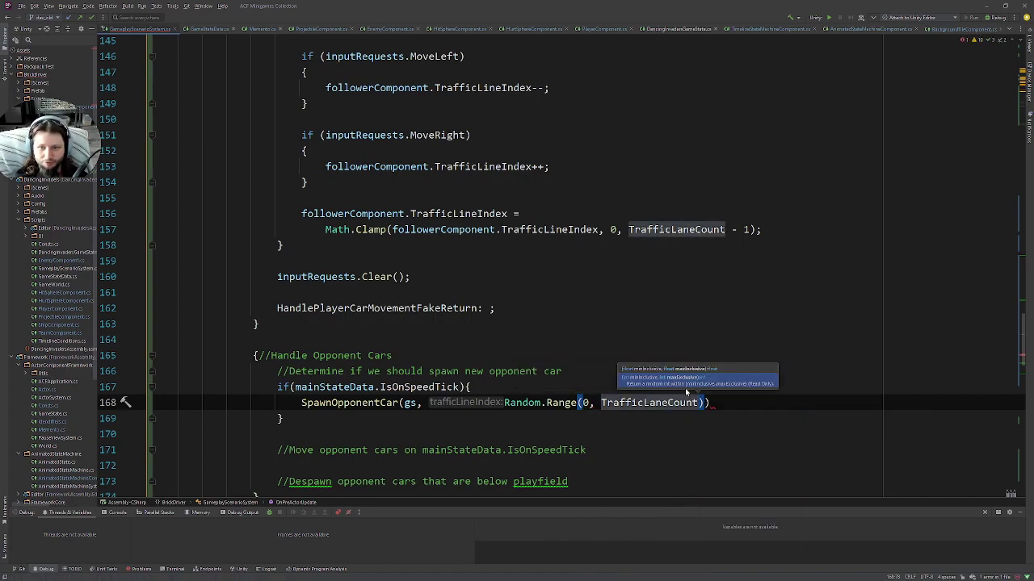
pyautogui.write(')')
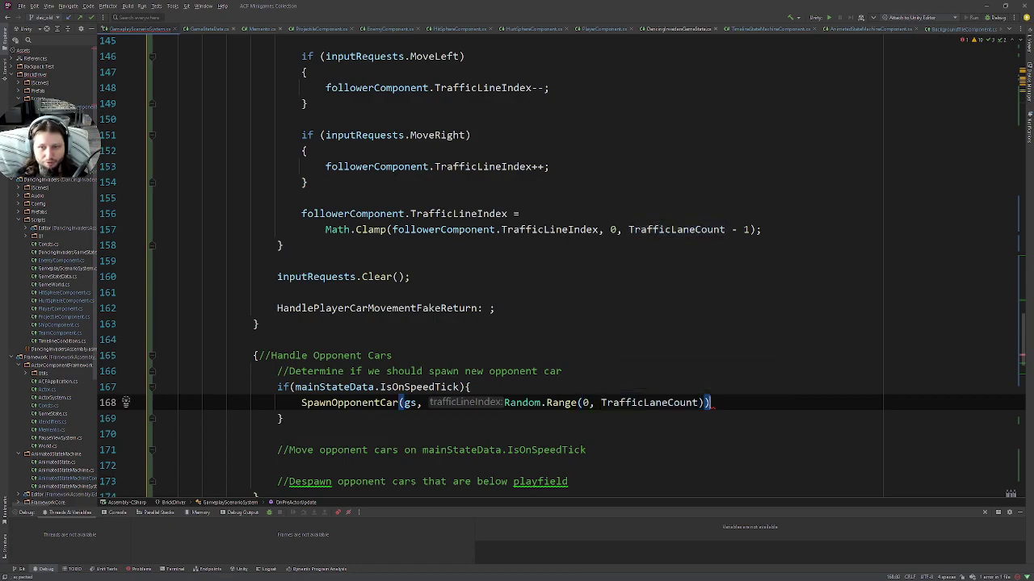
pyautogui.write(';')
pyautogui.click(783, 321)
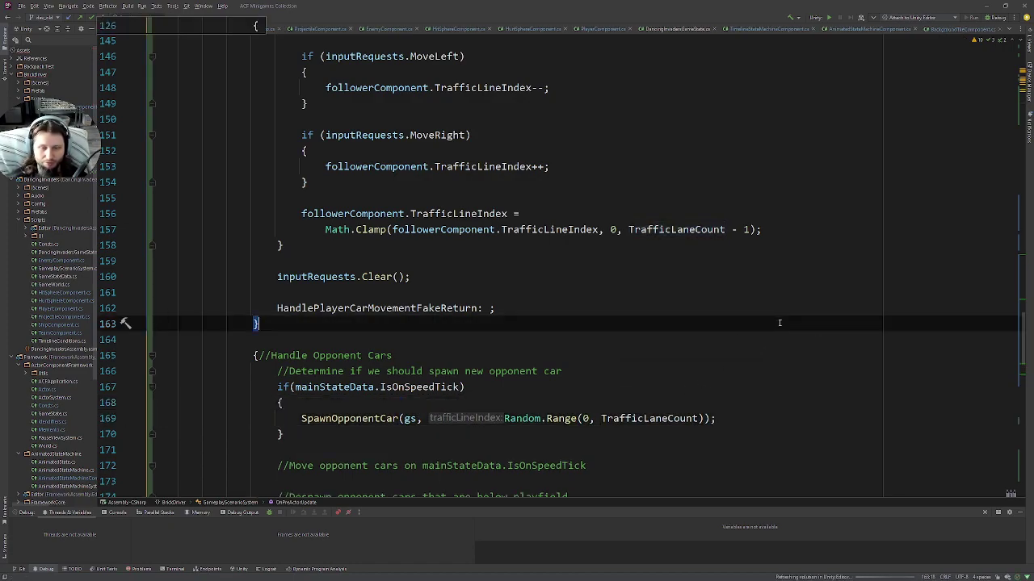
pyautogui.scroll(-3, 783, 321)
pyautogui.click(630, 355)
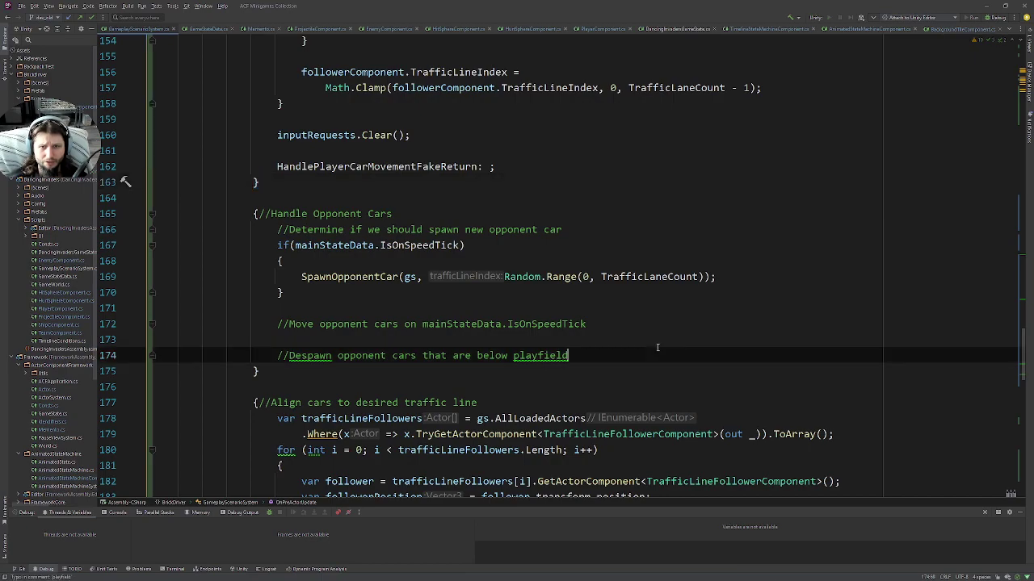
# Deactivate and delete the Mockup object and its children from the bdGameplay scene
pyautogui.hotkey('alt', 'Tab')
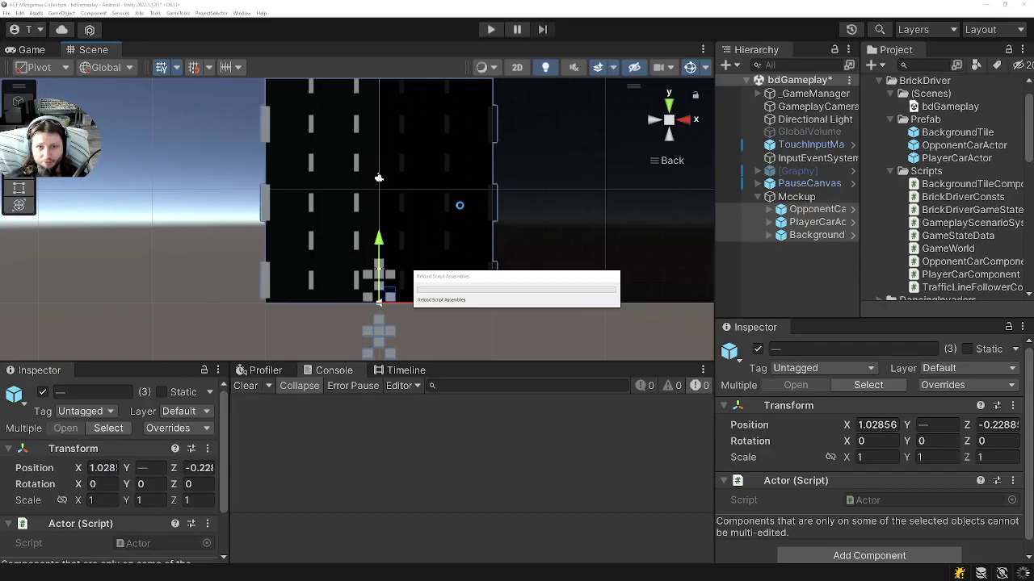
pyautogui.moveTo(546, 167); pyautogui.dragTo(461, 224, button='middle')
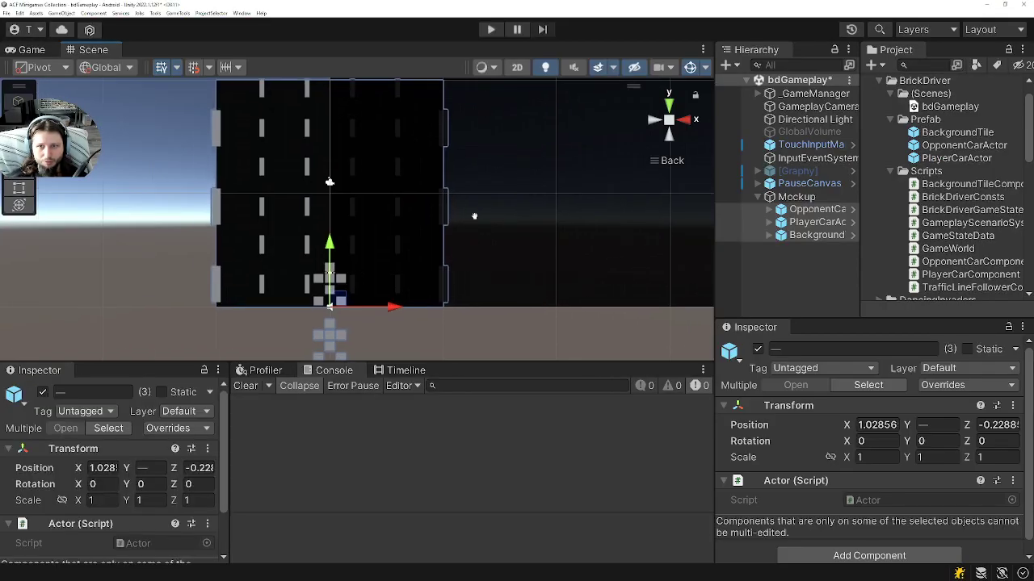
pyautogui.click(796, 196)
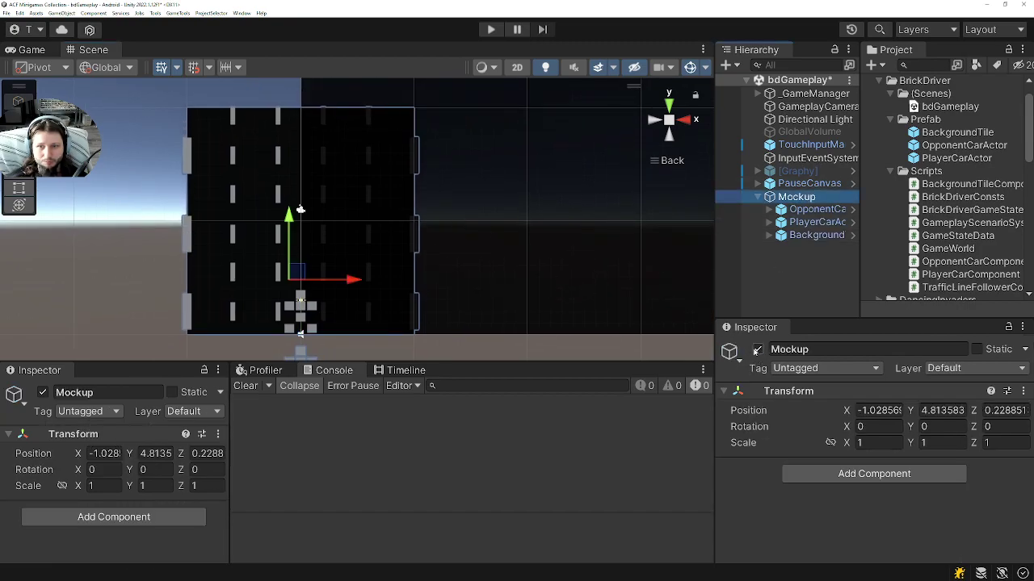
pyautogui.click(757, 349)
pyautogui.moveTo(561, 205); pyautogui.dragTo(482, 216, button='middle')
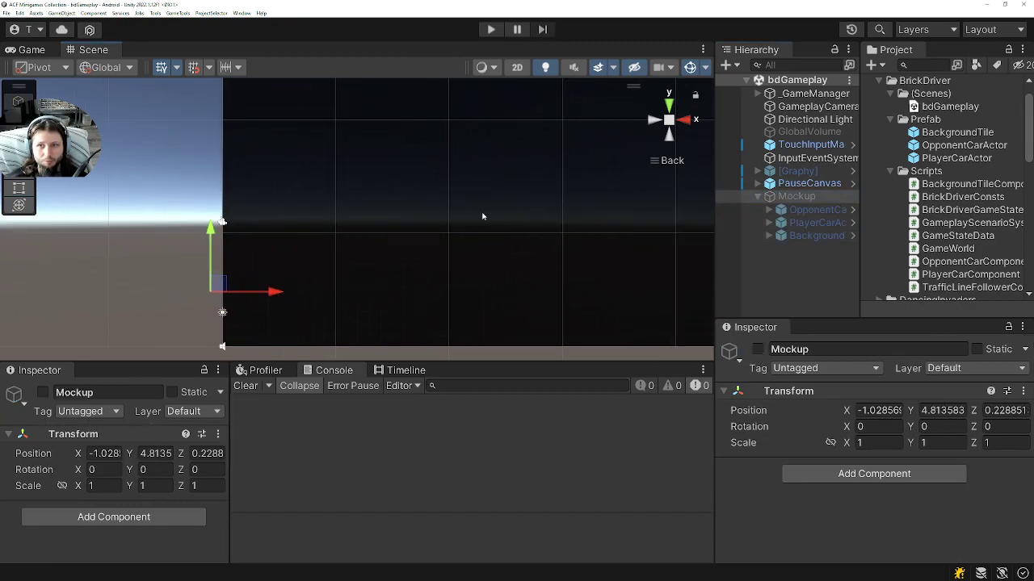
pyautogui.click(808, 209)
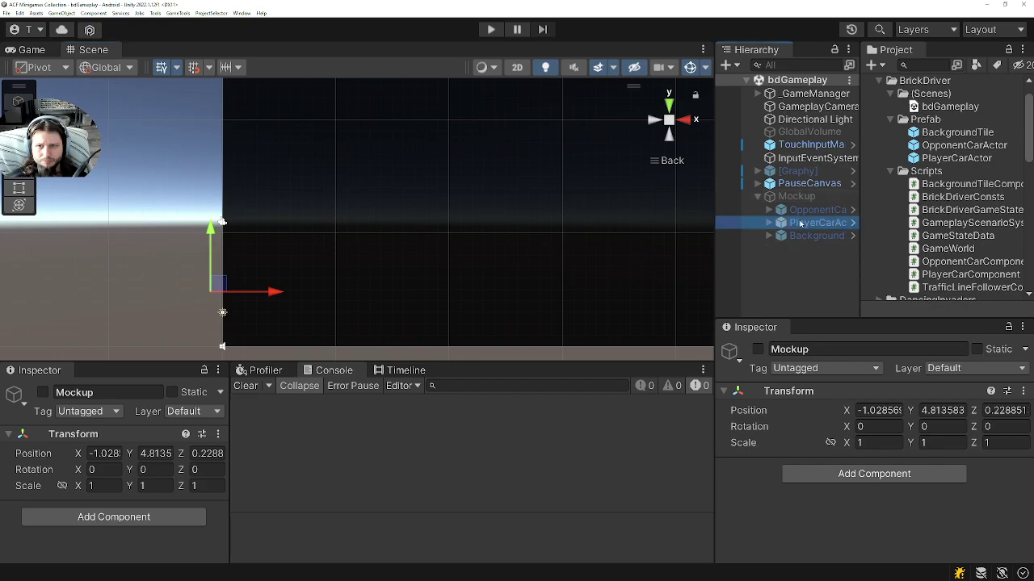
pyautogui.click(796, 196)
pyautogui.press('Delete')
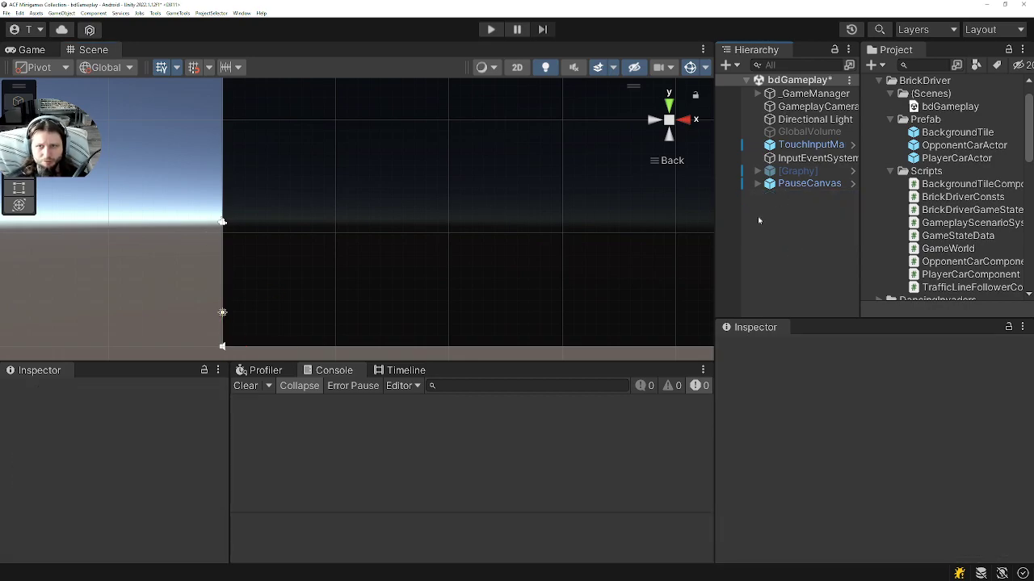
# Save the bdGameplay scene and start play mode
pyautogui.hotkey('ctrl', 's')
pyautogui.moveTo(556, 203); pyautogui.dragTo(566, 227, button='middle')
pyautogui.scroll(-5, 390, 224)
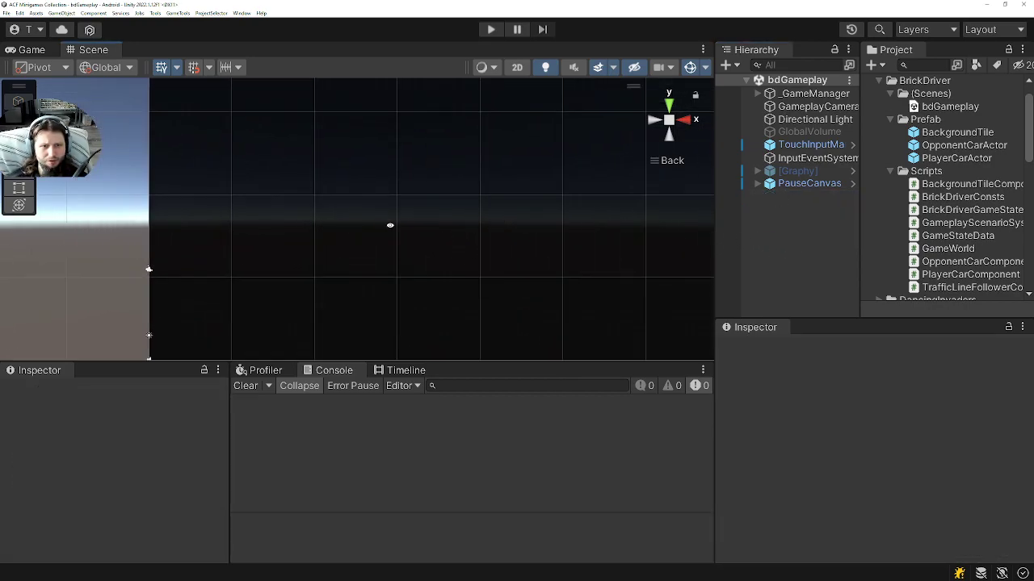
pyautogui.scroll(2, 424, 296)
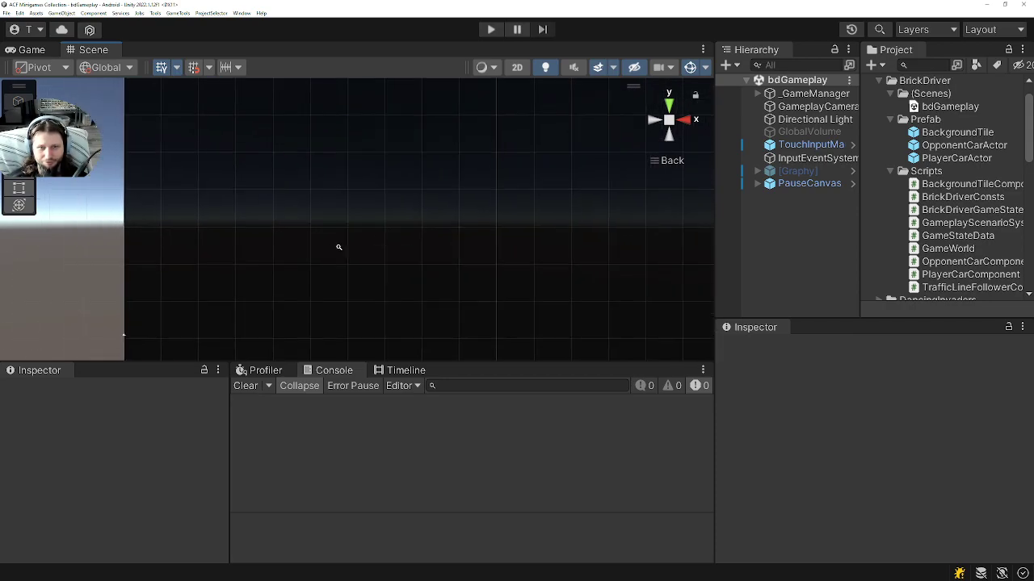
pyautogui.scroll(-2, 339, 244)
pyautogui.scroll(-2, 498, 220)
pyautogui.scroll(-2, 356, 233)
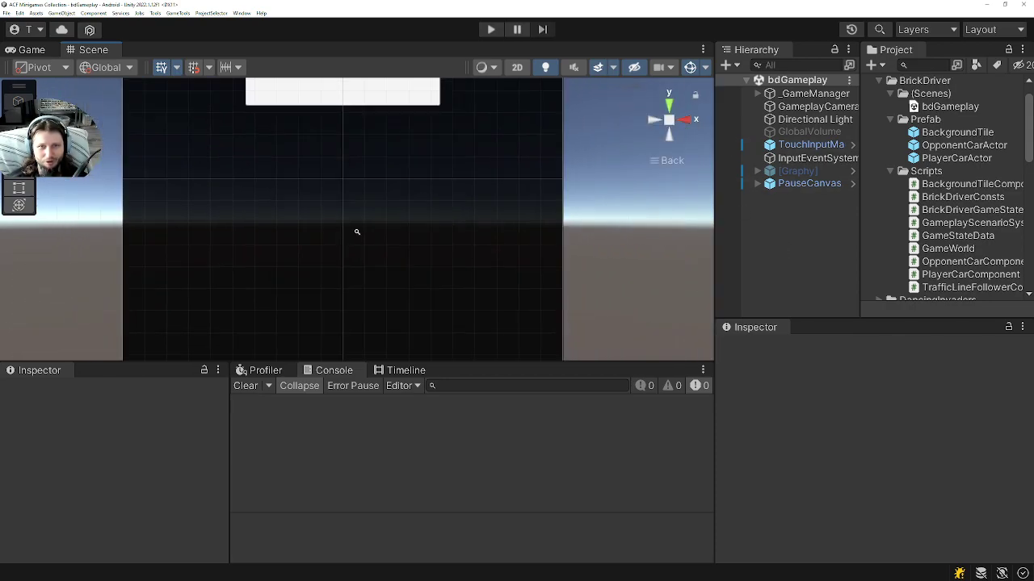
pyautogui.scroll(-2, 337, 231)
pyautogui.scroll(-2, 376, 224)
pyautogui.moveTo(377, 223); pyautogui.dragTo(409, 293, button='middle')
pyautogui.scroll(-2, 384, 242)
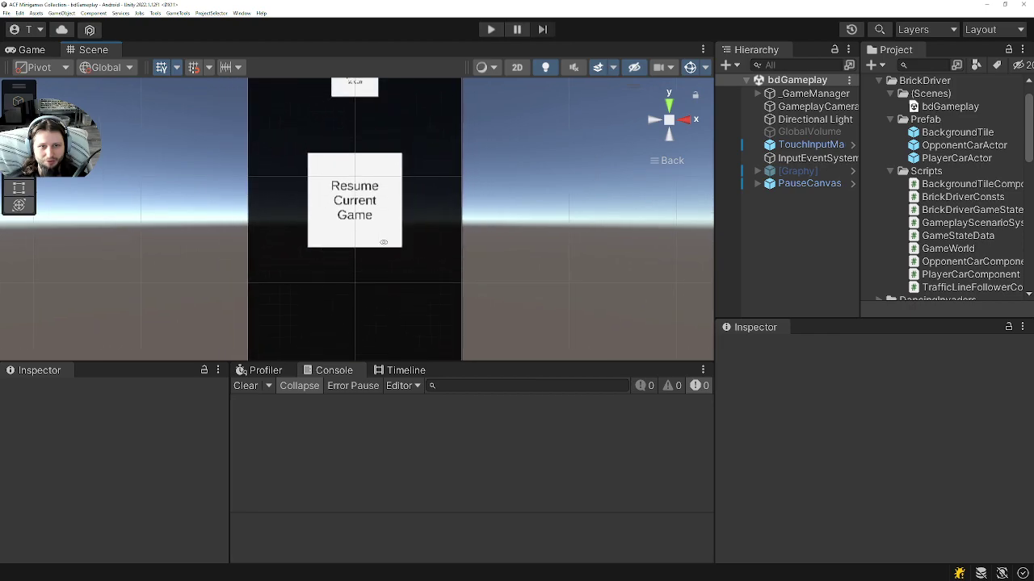
pyautogui.click(491, 29)
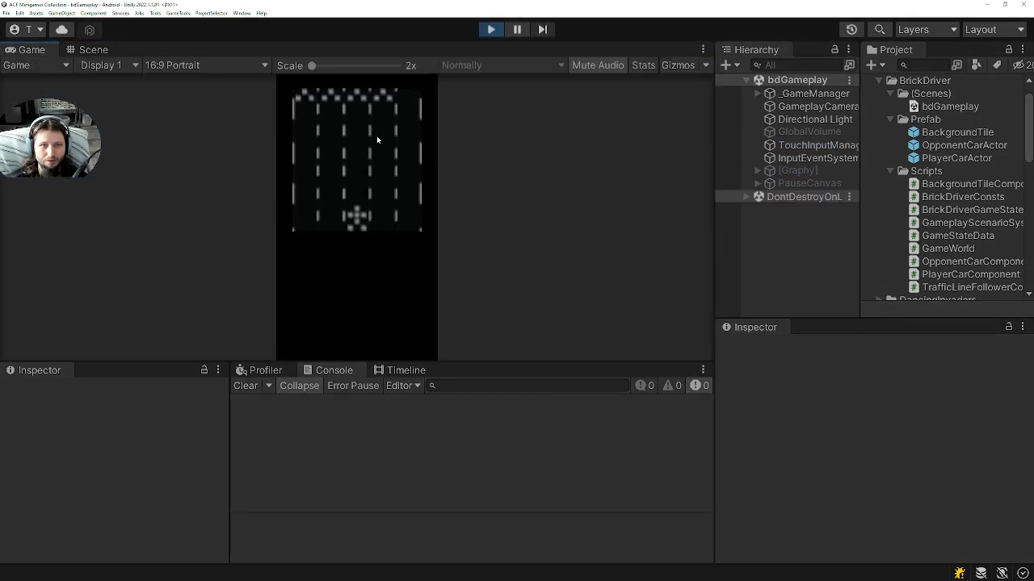
# Expand DontDestroyOnLoad to watch OpponentCarActor objects spawning, then stop play mode
pyautogui.click(759, 197)
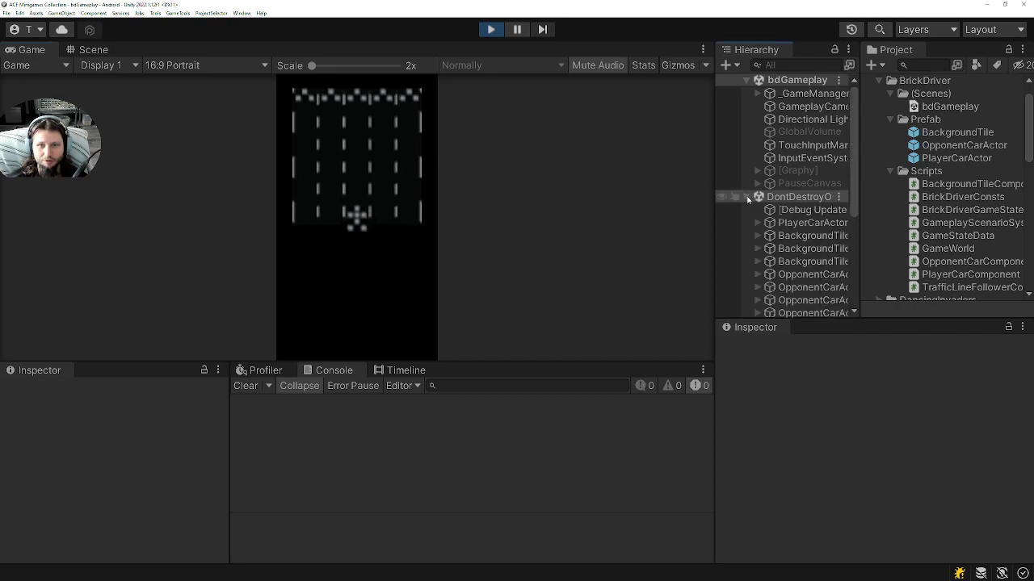
pyautogui.scroll(-3, 824, 261)
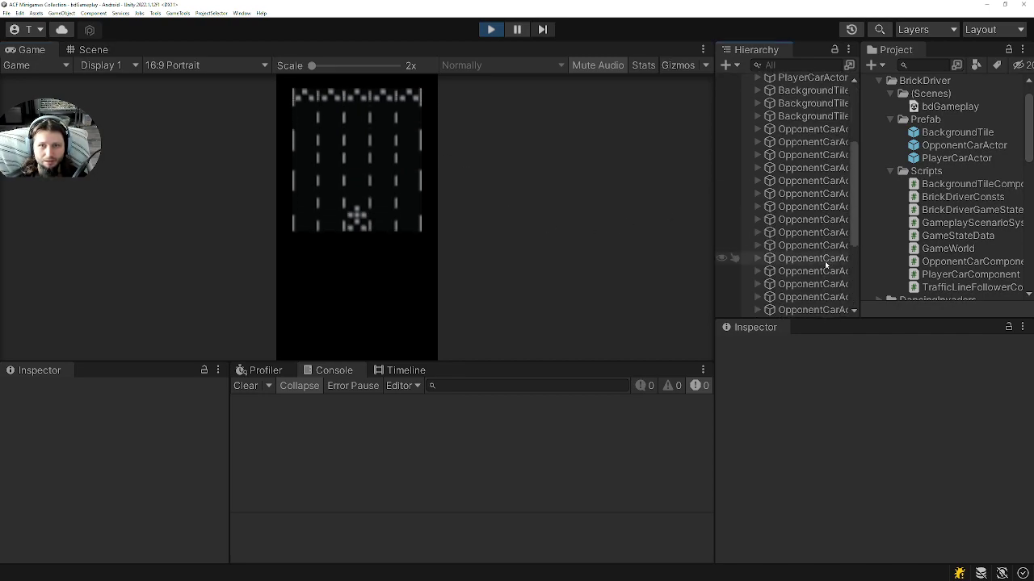
pyautogui.scroll(-3, 825, 263)
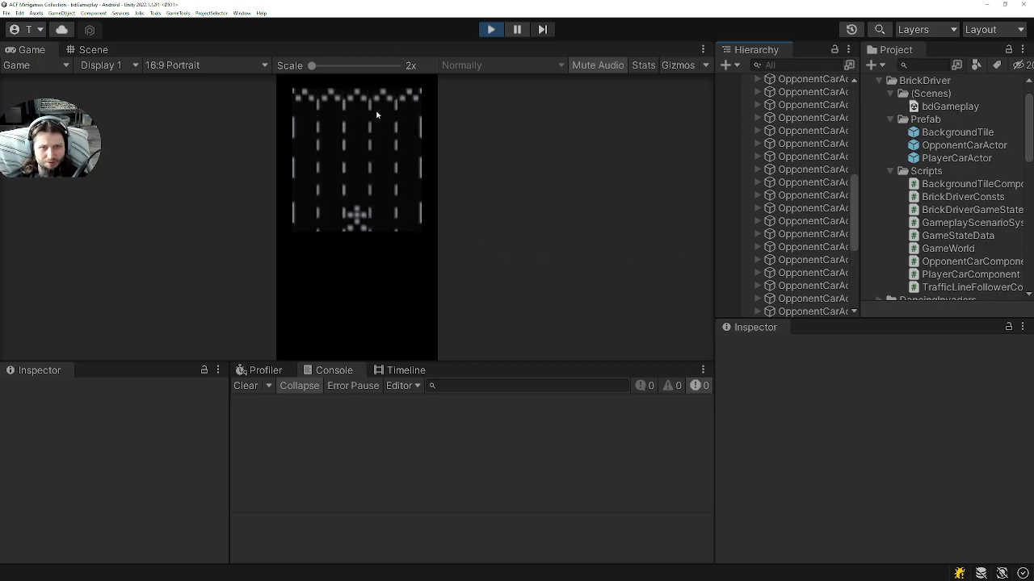
pyautogui.click(490, 29)
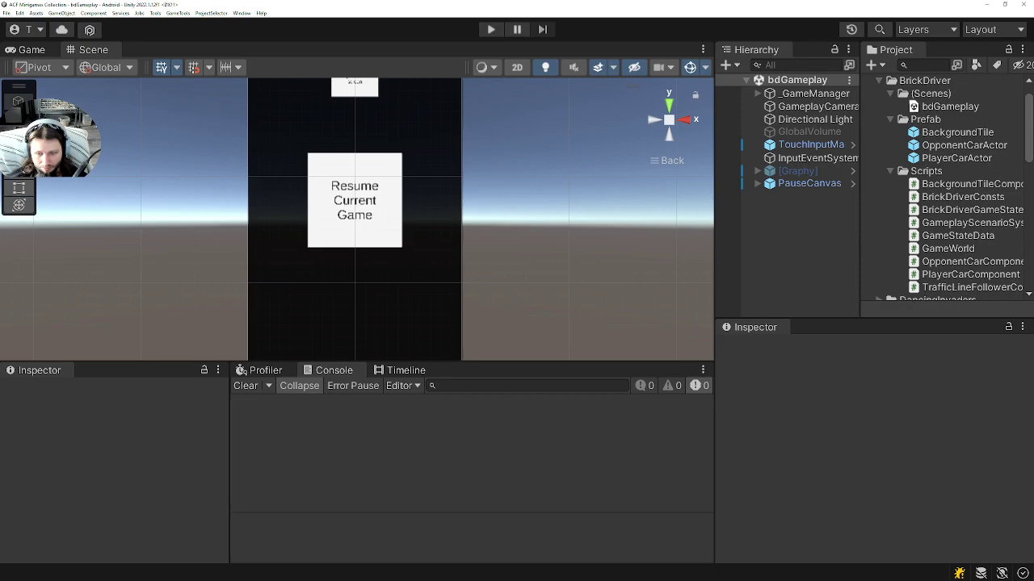
# Change the spawn position to Vector3.up * OpponentCarSpawnOffset, comment that line out, and recompile in Unity
pyautogui.hotkey('alt', 'Tab')
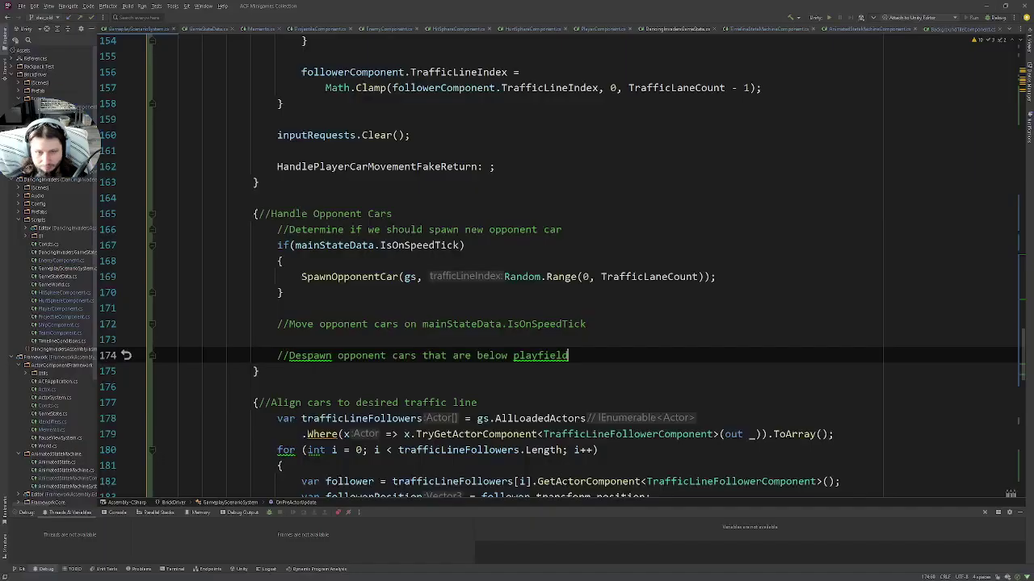
pyautogui.press('Return')
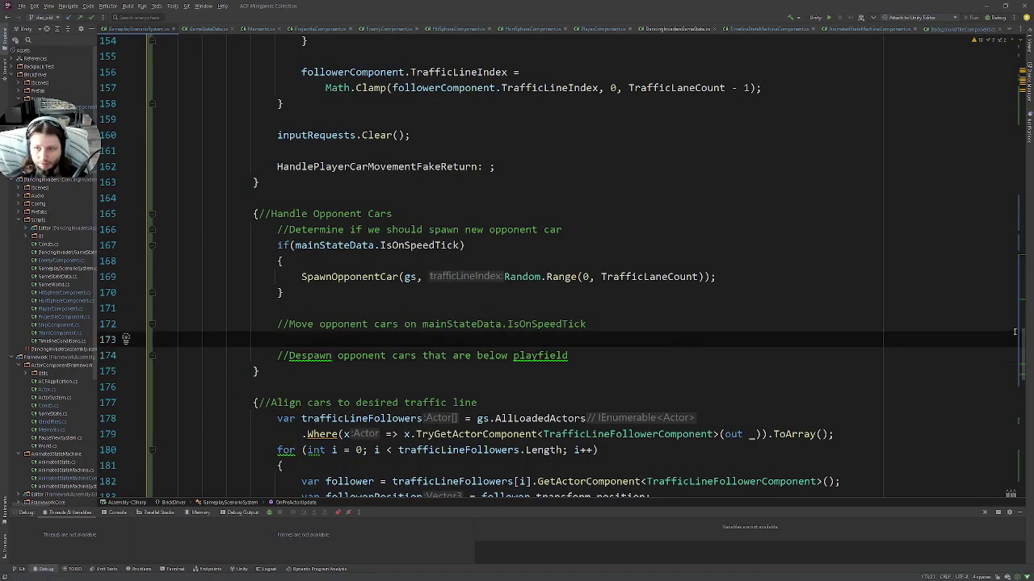
pyautogui.moveTo(1023, 347); pyautogui.dragTo(1009, 467)
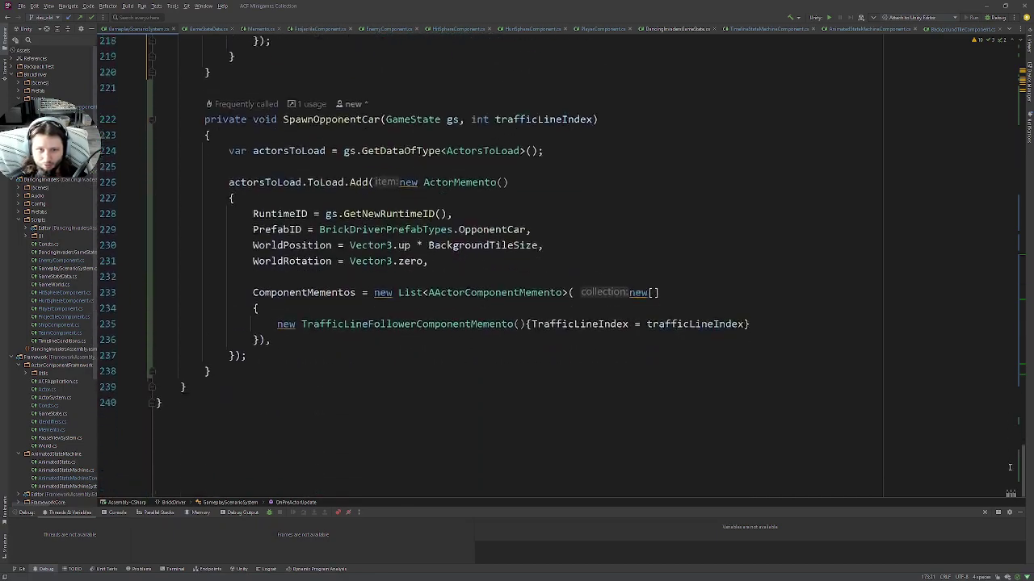
pyautogui.doubleClick(490, 245)
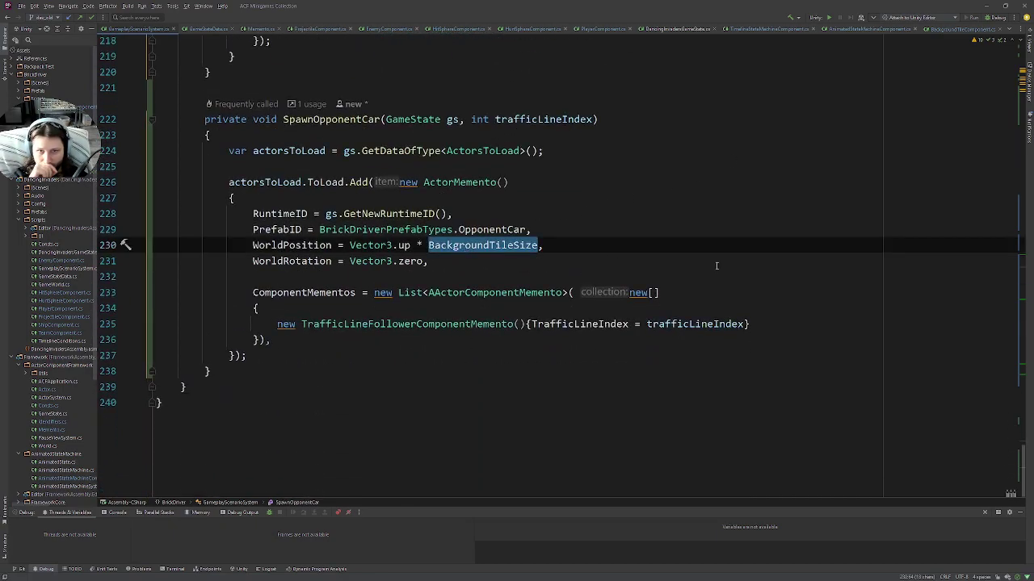
pyautogui.write('Opp')
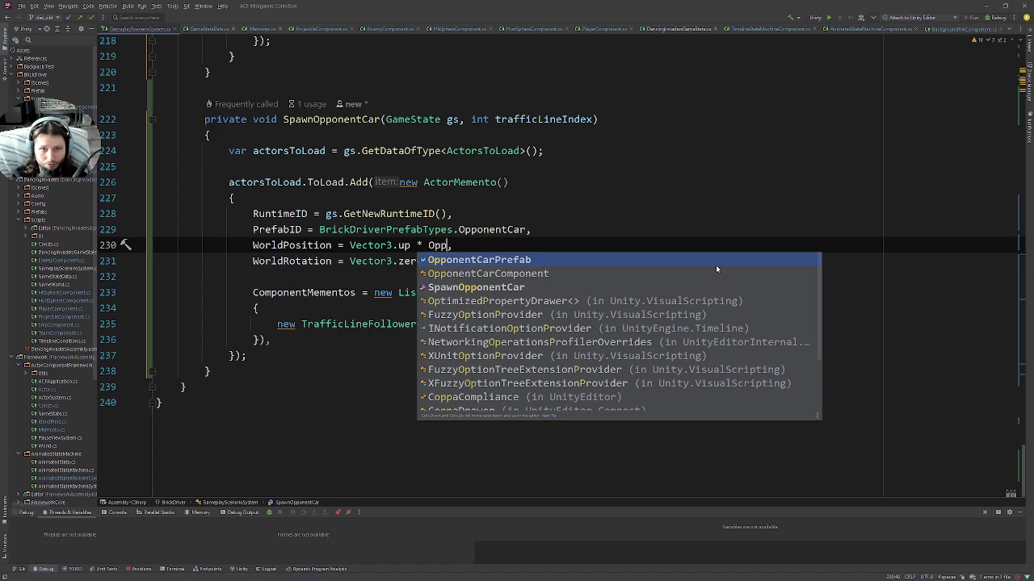
pyautogui.write('onentCa')
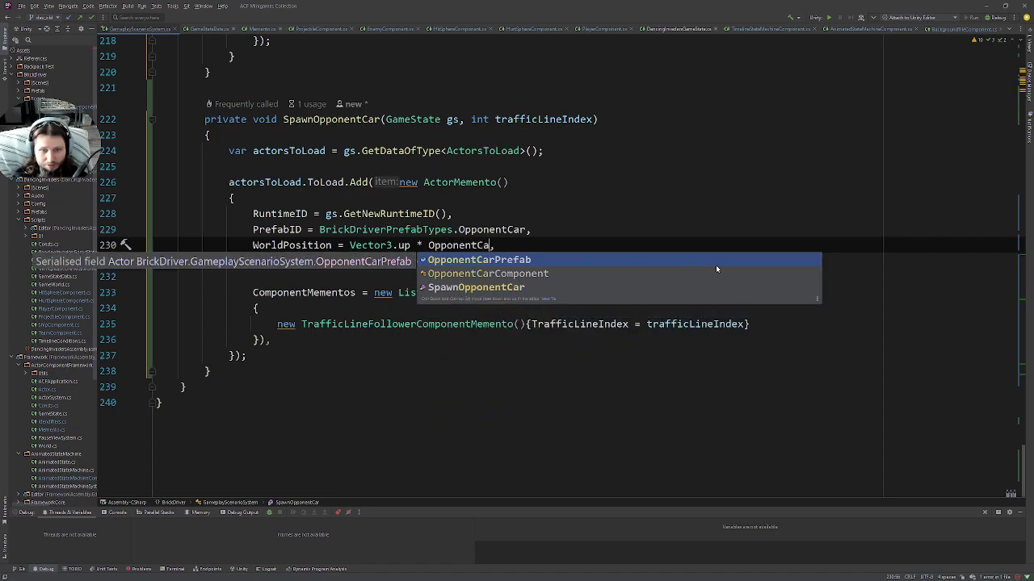
pyautogui.write('rSpawnO')
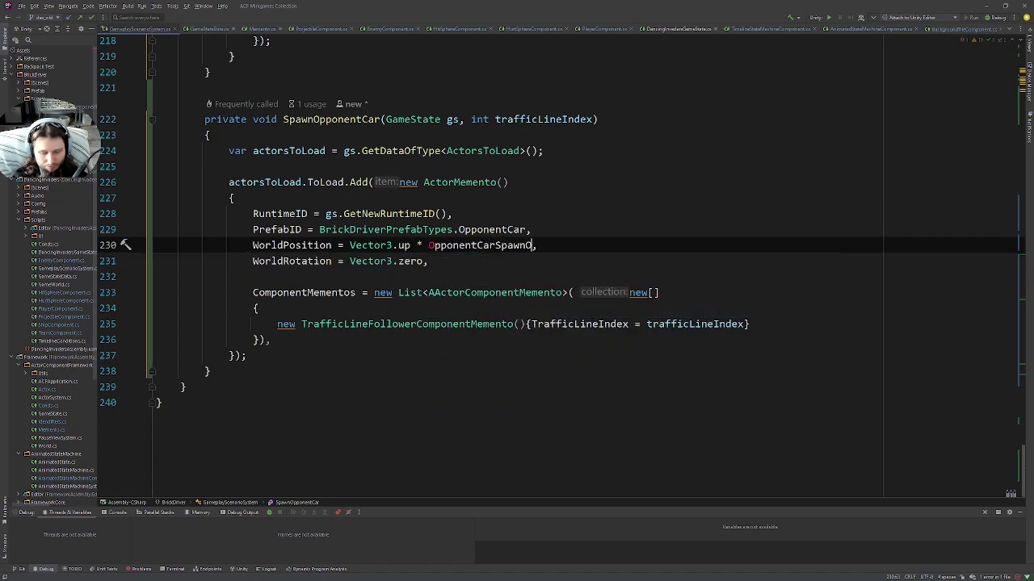
pyautogui.write('ffset')
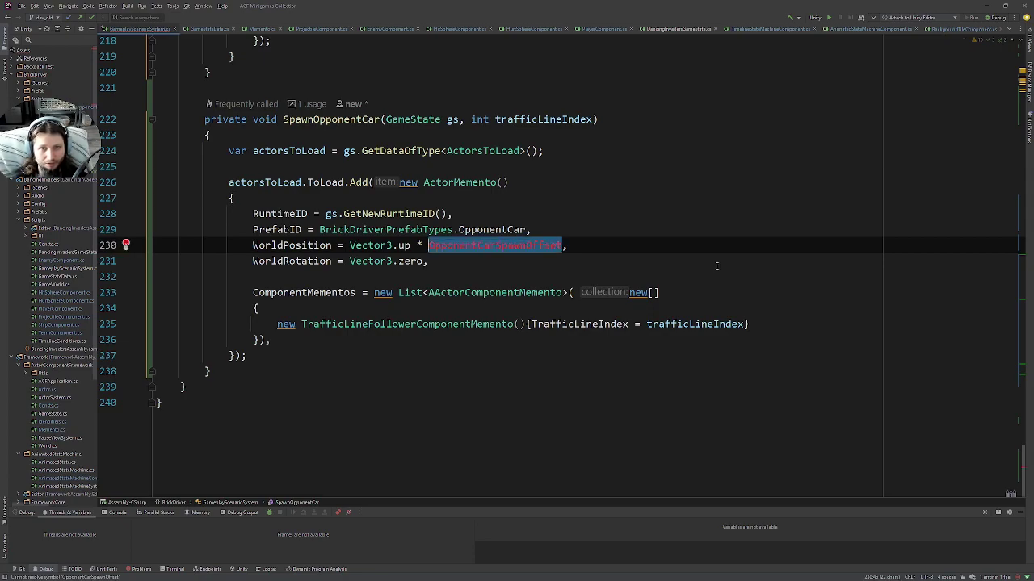
pyautogui.hotkey('ctrl', '/')
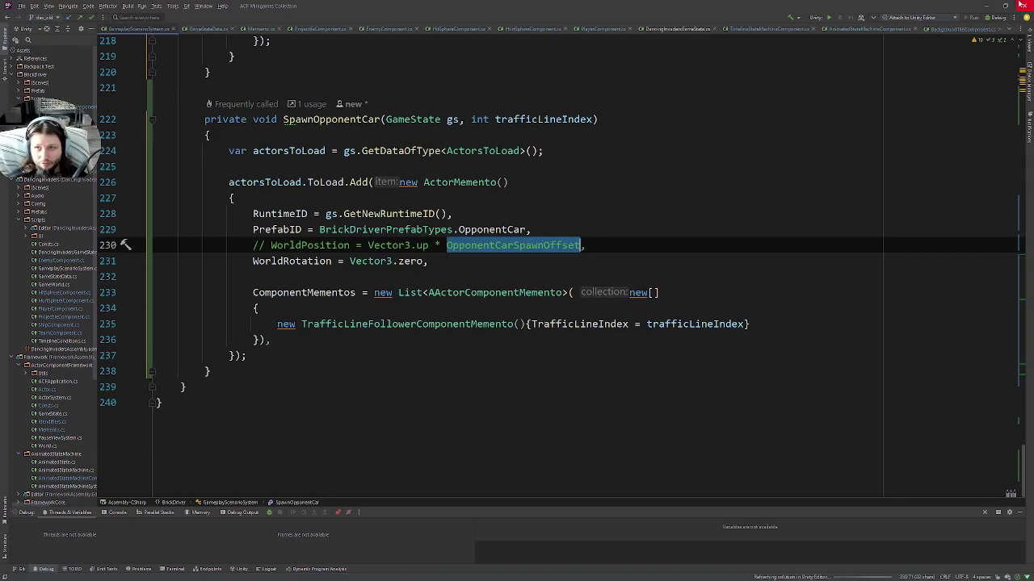
pyautogui.hotkey('alt', 'Tab')
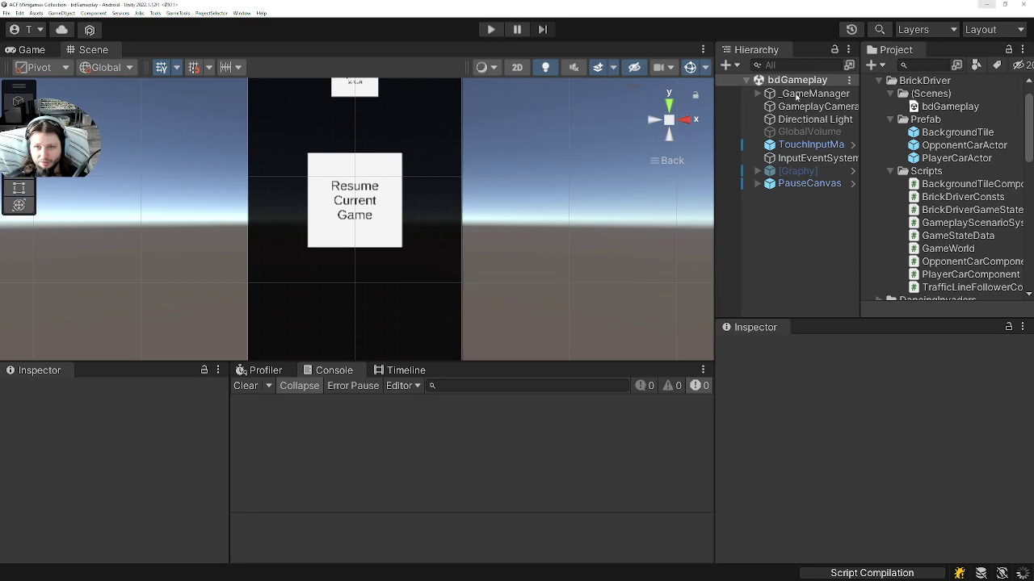
# Check _GameManager's Gameplay Scenario System values, leaving Background Tile Size at 20
pyautogui.click(797, 95)
pyautogui.scroll(-5, 856, 428)
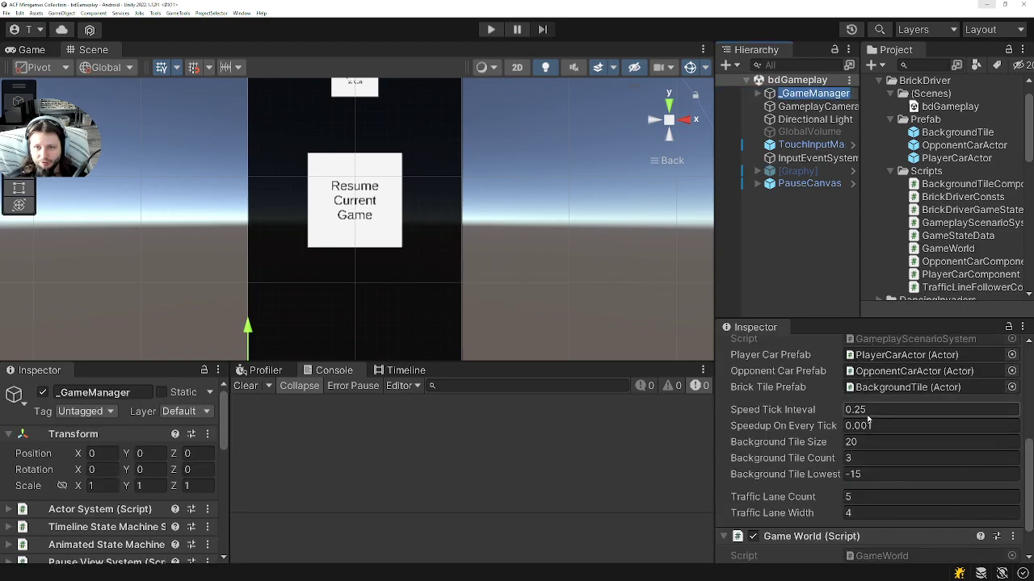
pyautogui.click(854, 442)
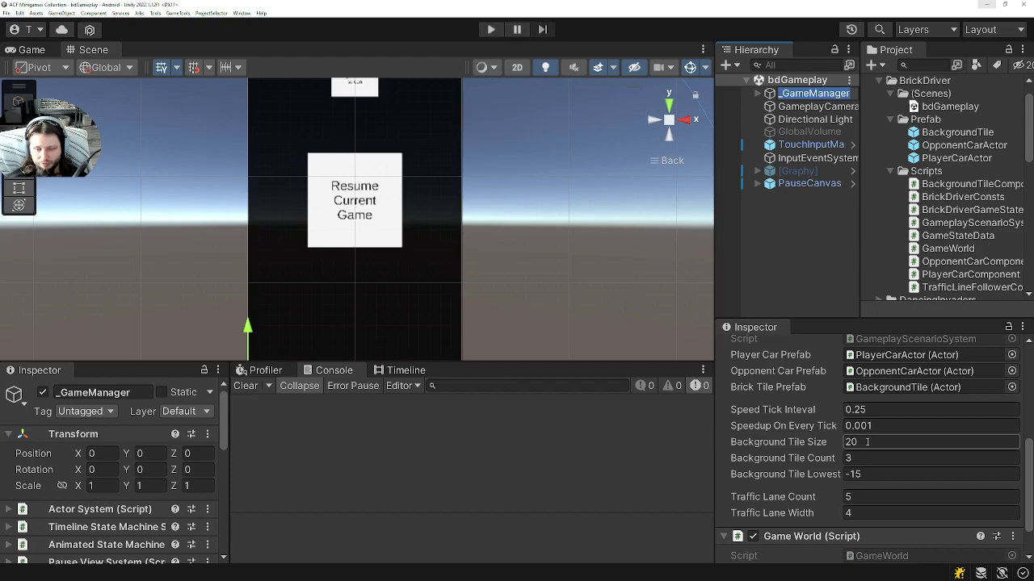
pyautogui.press('Return')
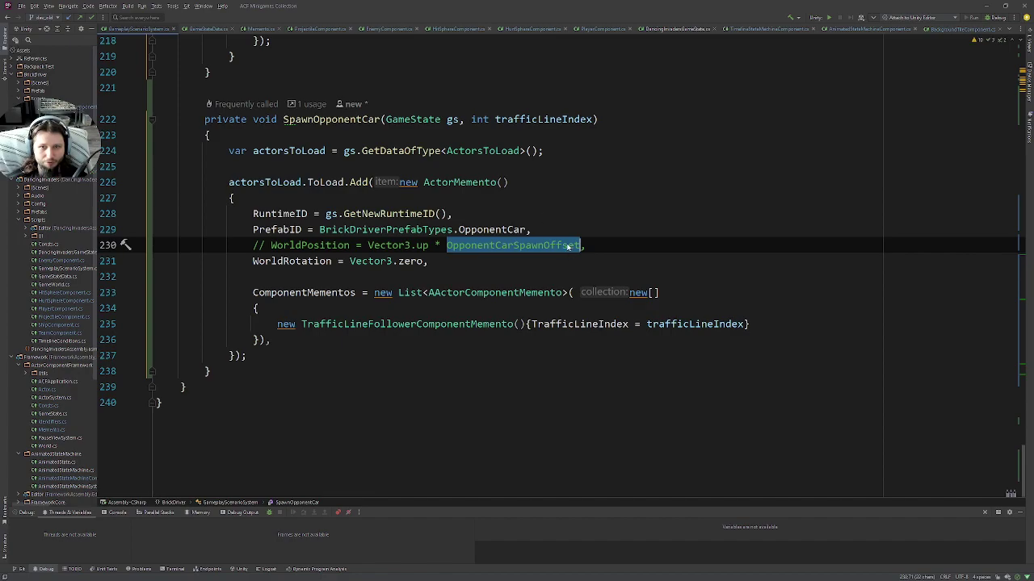
# Uncomment the WorldPosition line in SpawnOpponentCar that uses OpponentCarSpawnOffset
pyautogui.click(568, 246)
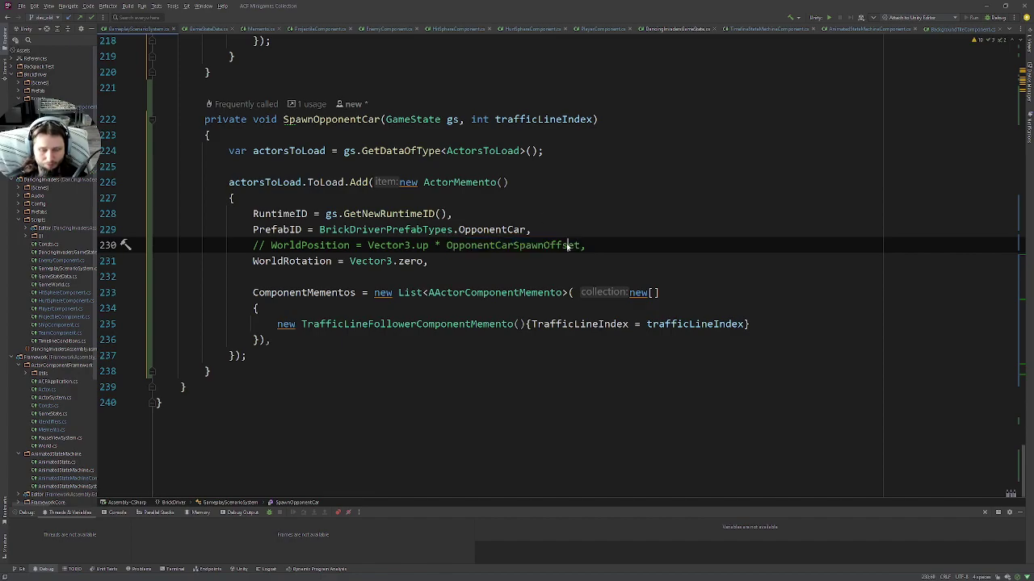
pyautogui.hotkey('ctrl', '/')
pyautogui.hotkey('ctrl', 'w')
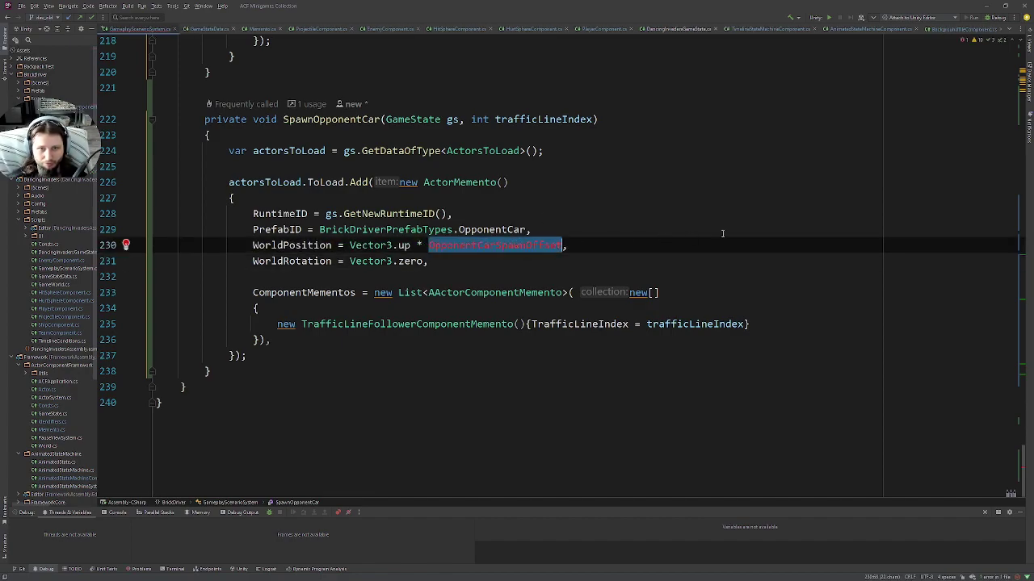
# Review the class's float fields and start a new line after TrafficLaneWidth
pyautogui.moveTo(1020, 464); pyautogui.dragTo(1020, 40)
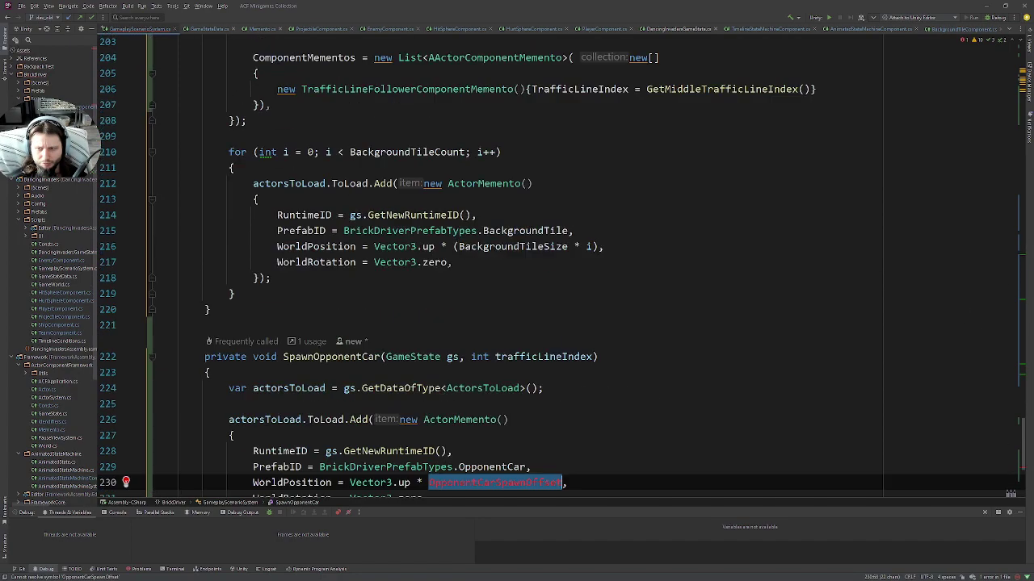
pyautogui.scroll(-4, 668, 323)
pyautogui.scroll(-1, 668, 323)
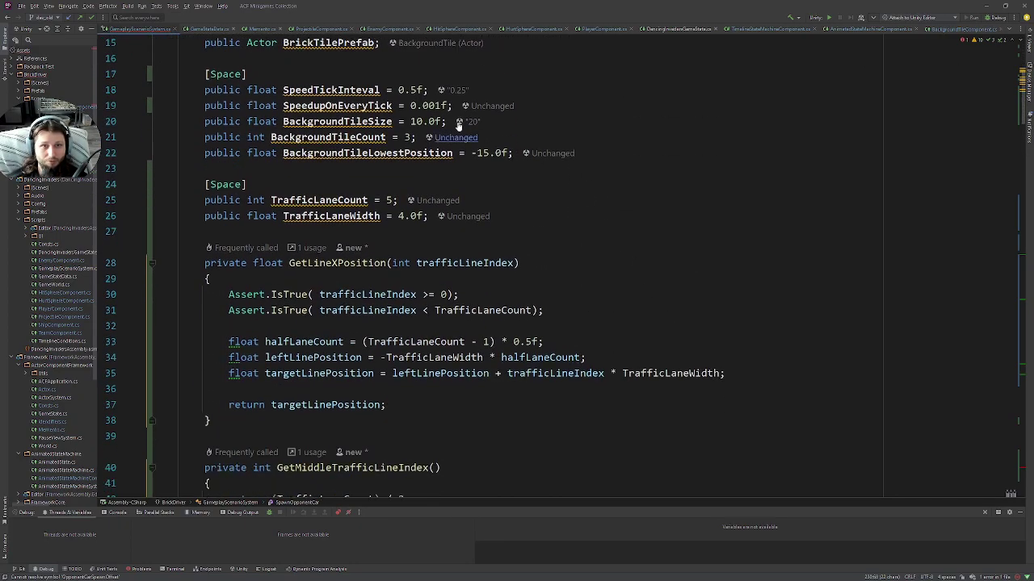
pyautogui.click(385, 156)
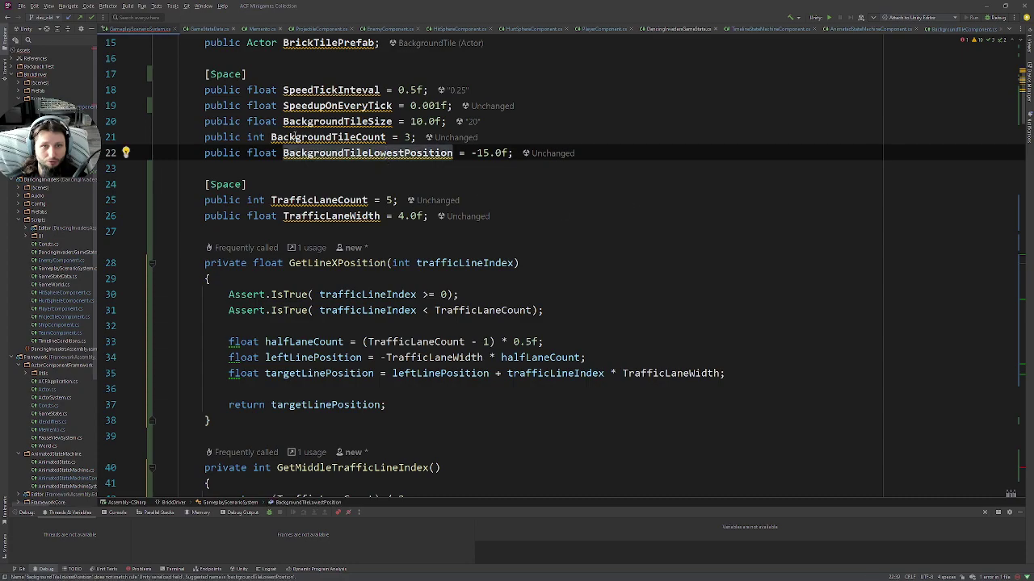
pyautogui.click(368, 120)
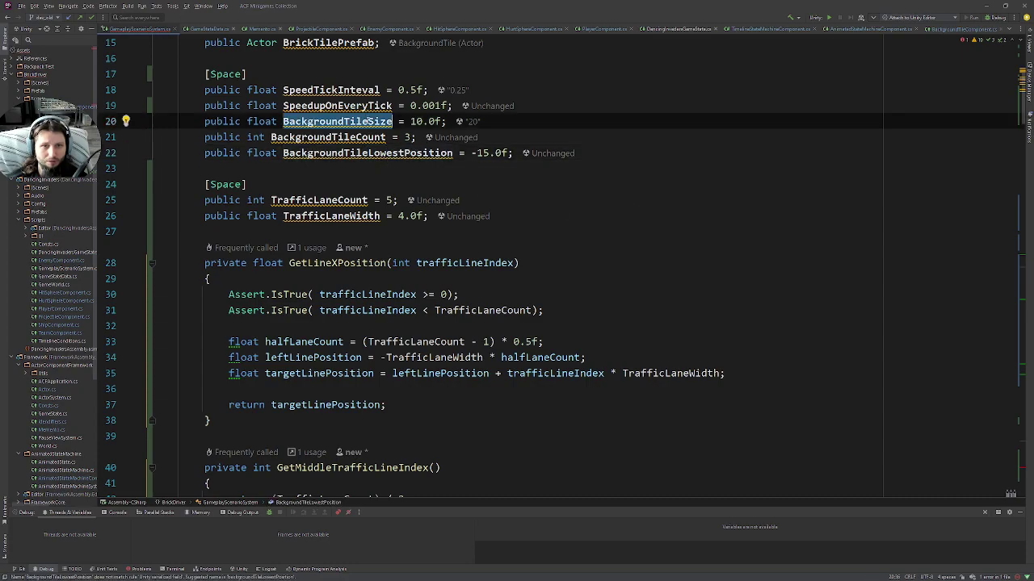
pyautogui.click(514, 156)
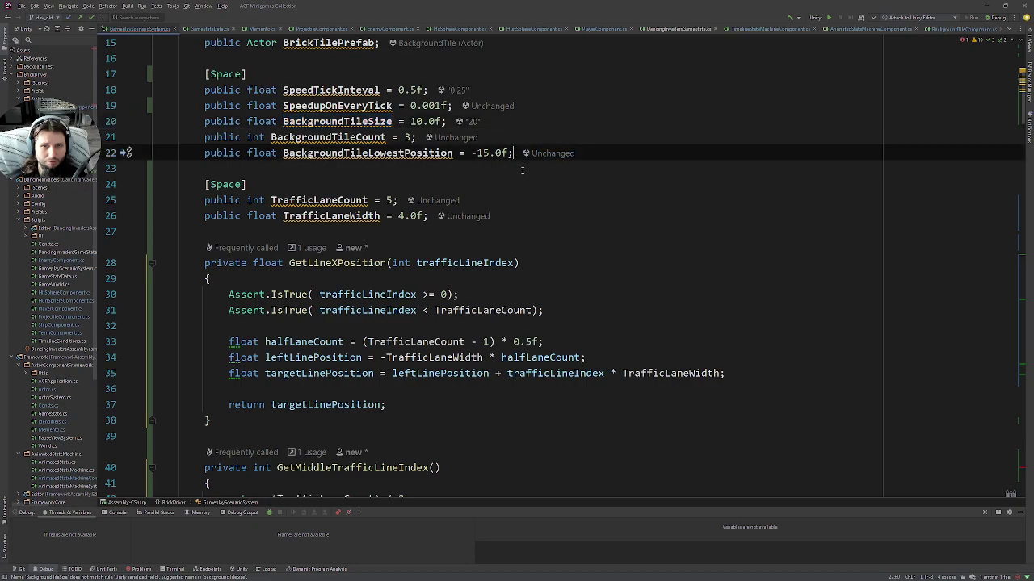
pyautogui.click(441, 216)
pyautogui.press('Return')
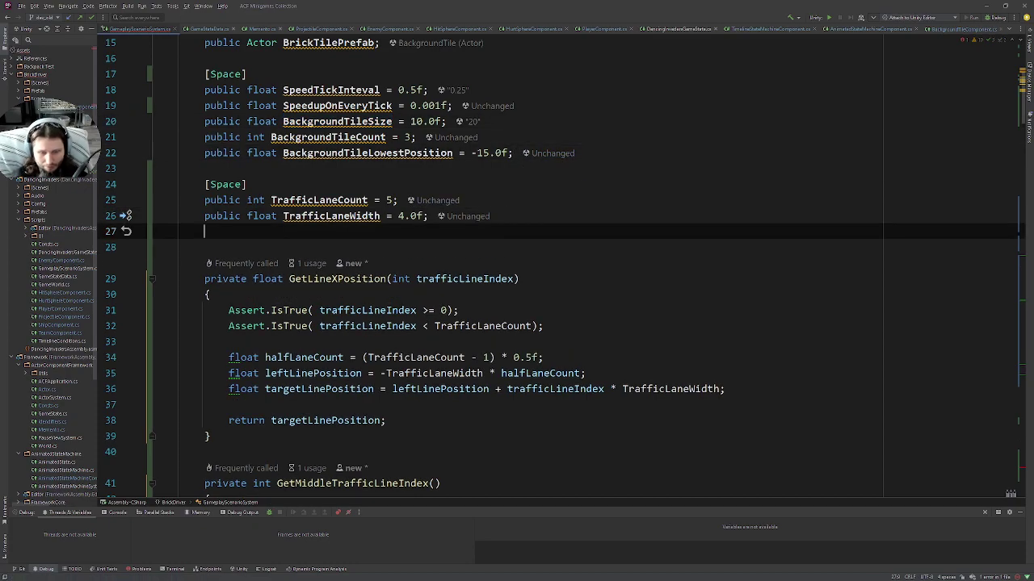
# Declare 'public float OpponentCarSpawnOffset = 21.0f;' and save the script
pyautogui.write('public ')
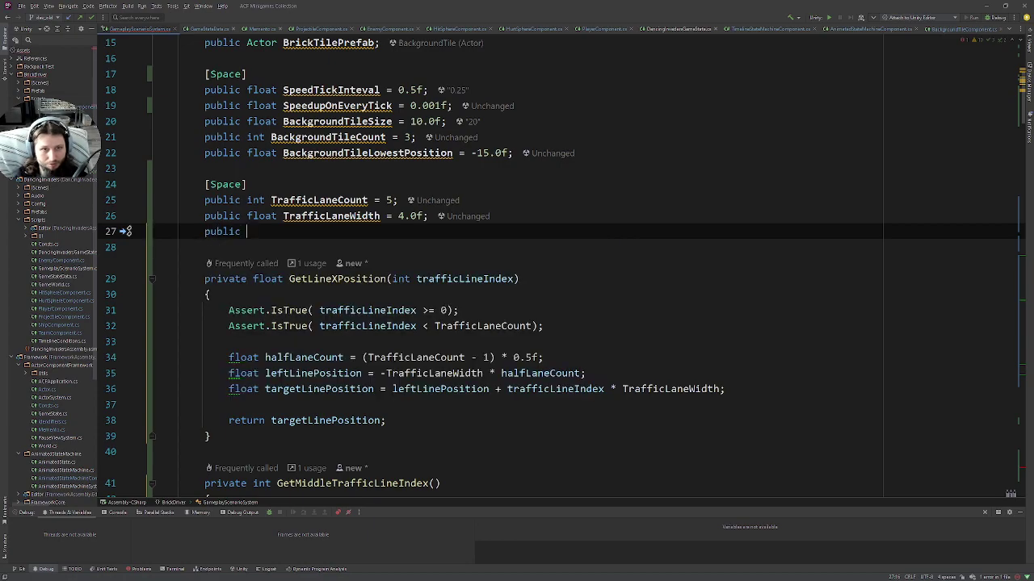
pyautogui.write('flo')
pyautogui.press('Return')
pyautogui.write('OpponentCarSpawnOffset')
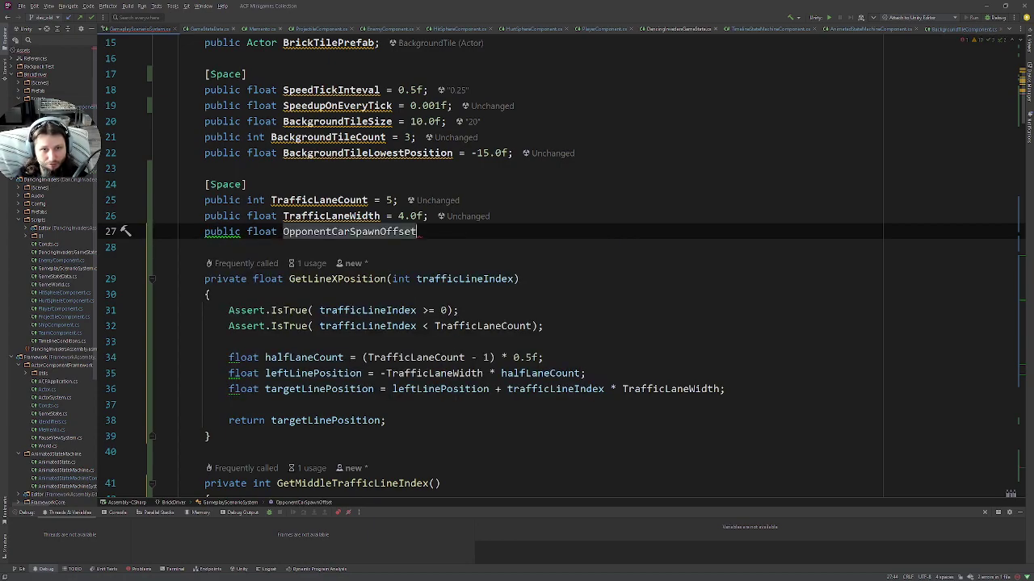
pyautogui.write('= 21.f')
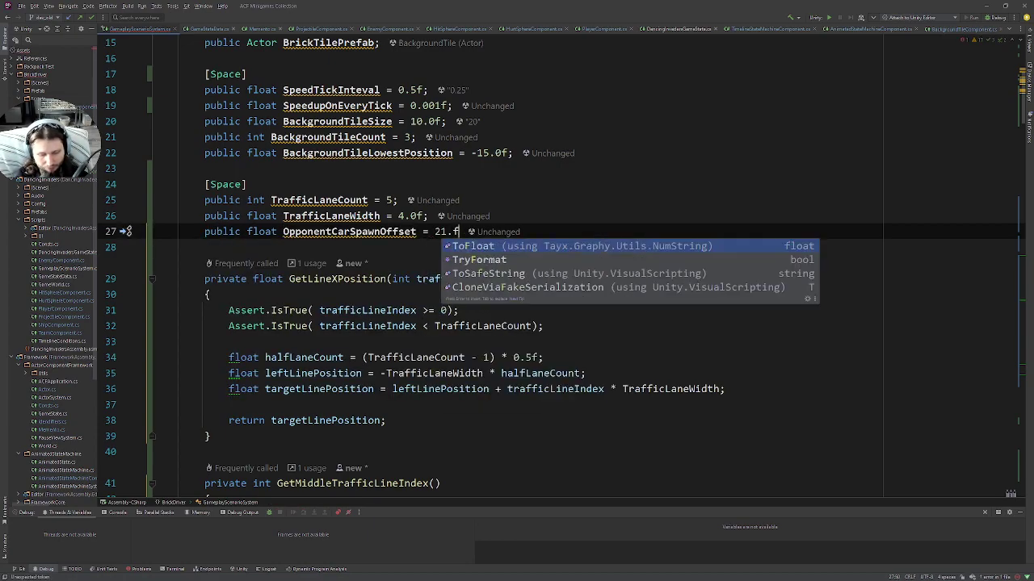
pyautogui.press('Return')
pyautogui.write(';')
pyautogui.press('Left')
pyautogui.press('BackSpace')
pyautogui.press('BackSpace')
pyautogui.press('BackSpace')
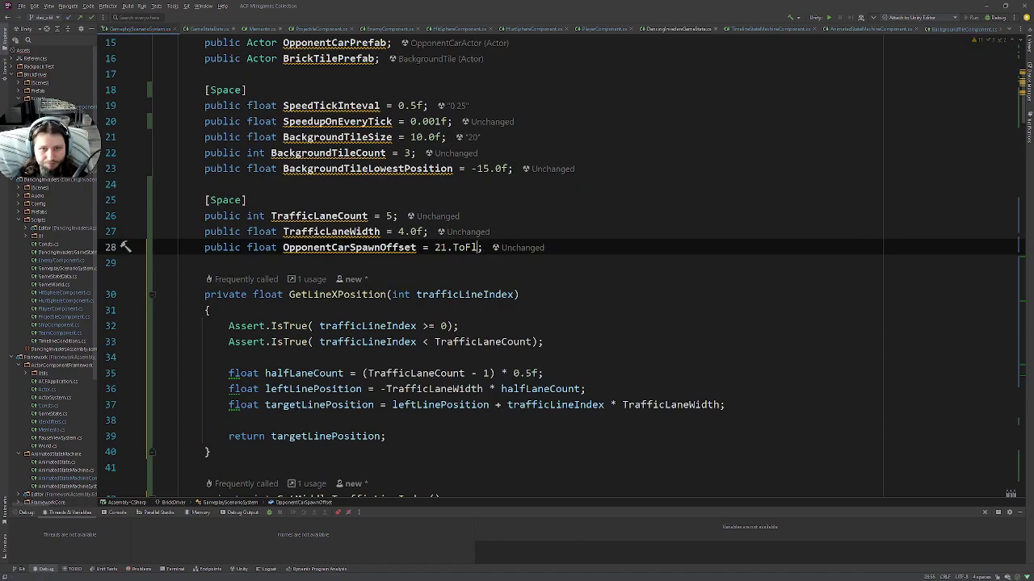
pyautogui.press('BackSpace')
pyautogui.press('BackSpace')
pyautogui.press('BackSpace')
pyautogui.write('f')
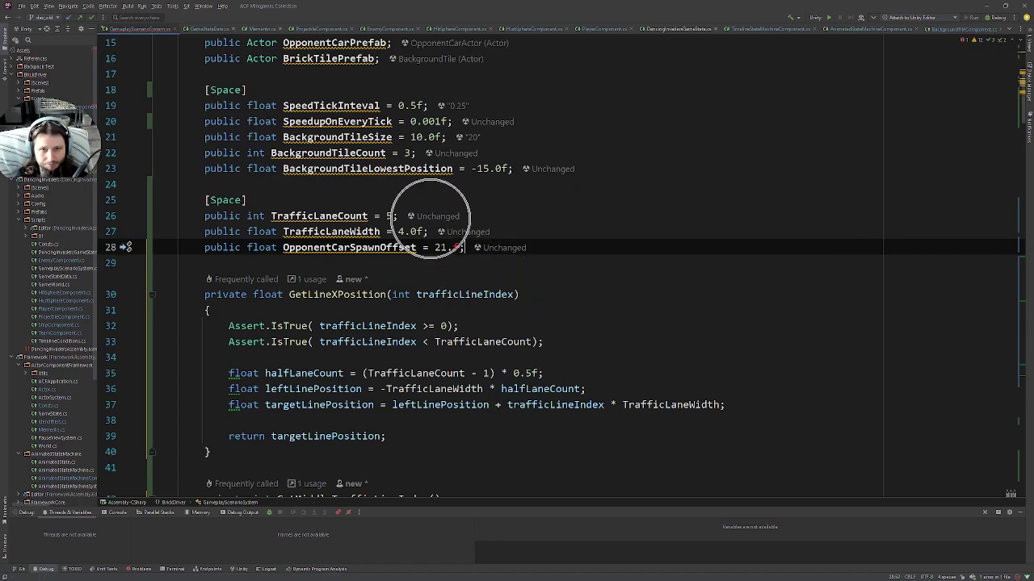
pyautogui.press('Left')
pyautogui.write('0')
pyautogui.press('Right')
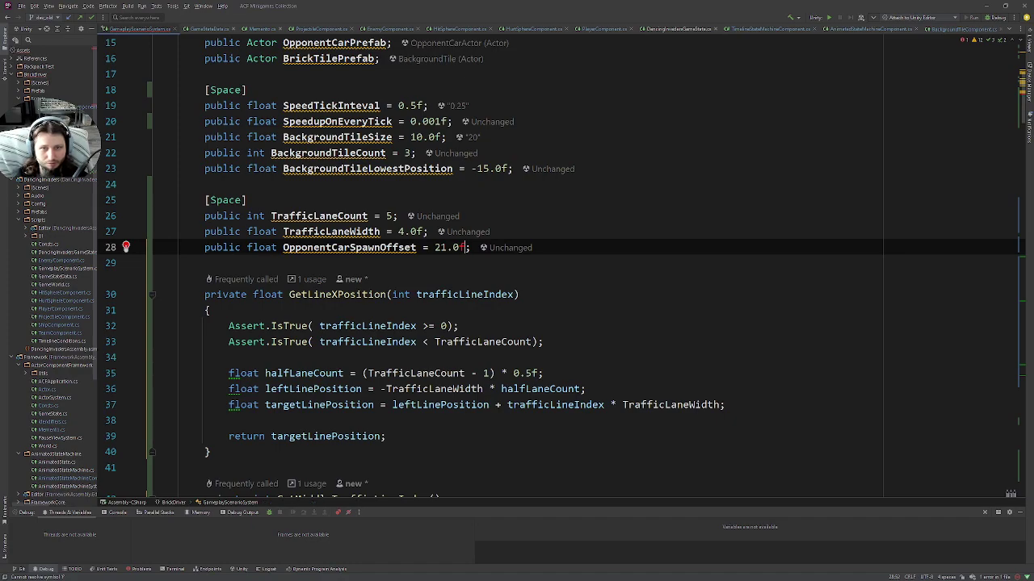
pyautogui.hotkey('ctrl', 's')
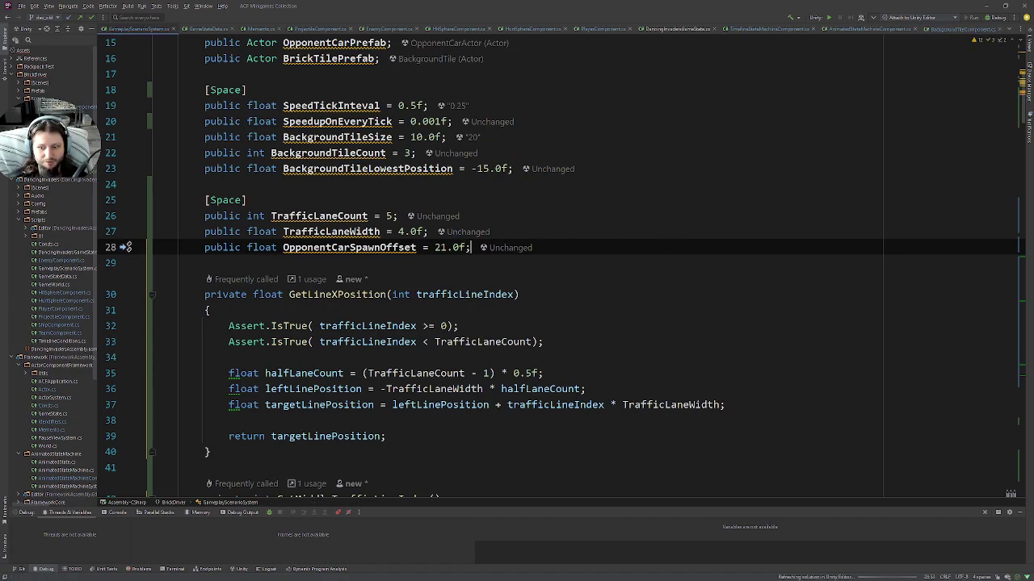
# Select the new OpponentCarSpawnOffset field name and return to the Unity editor
pyautogui.click(156, 263)
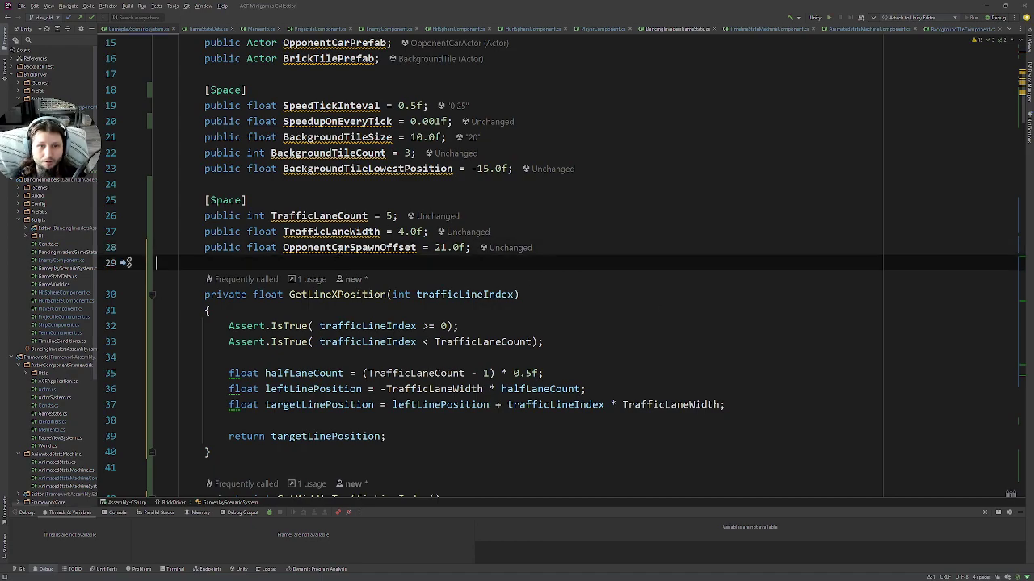
pyautogui.doubleClick(349, 247)
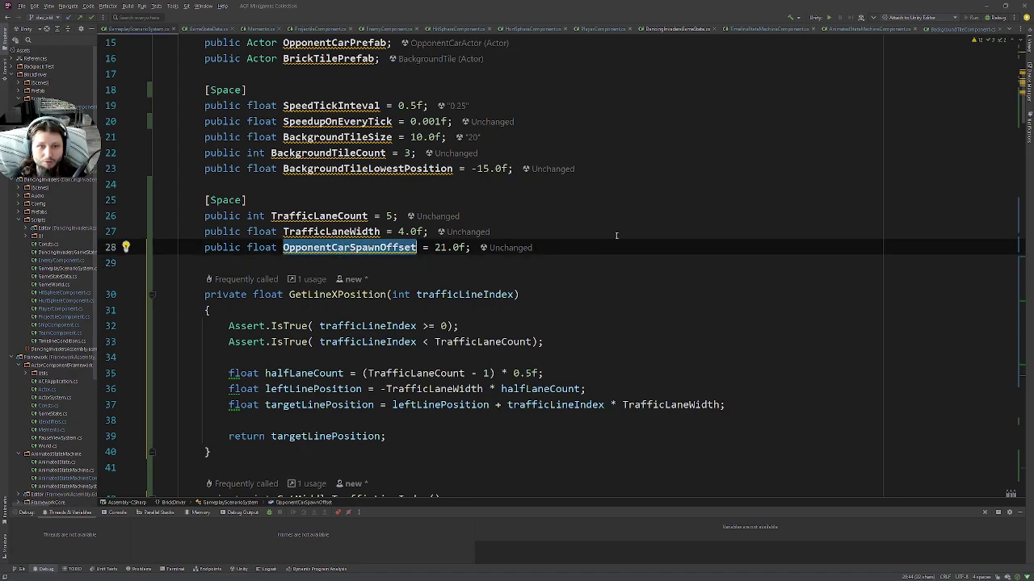
pyautogui.click(987, 6)
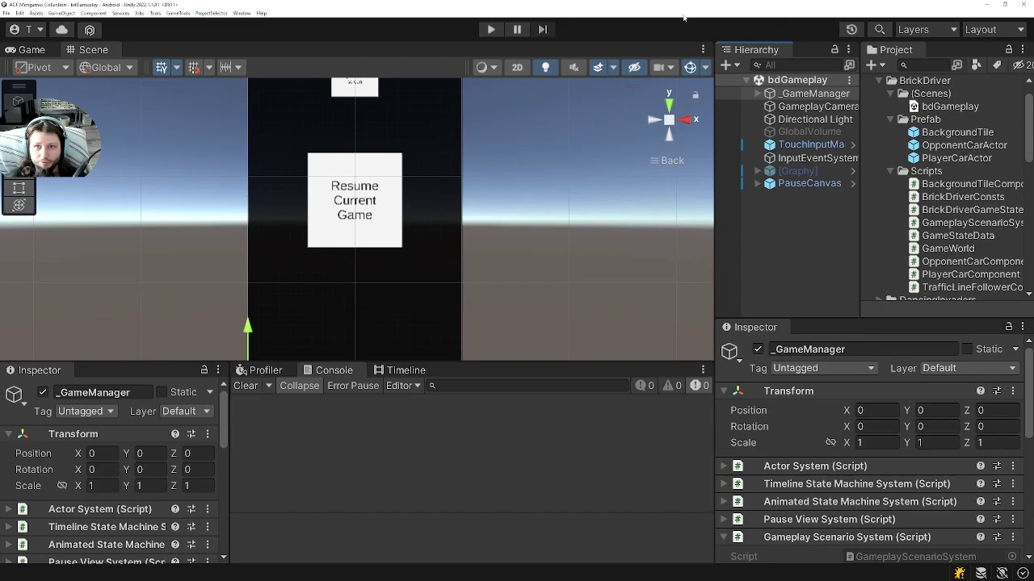
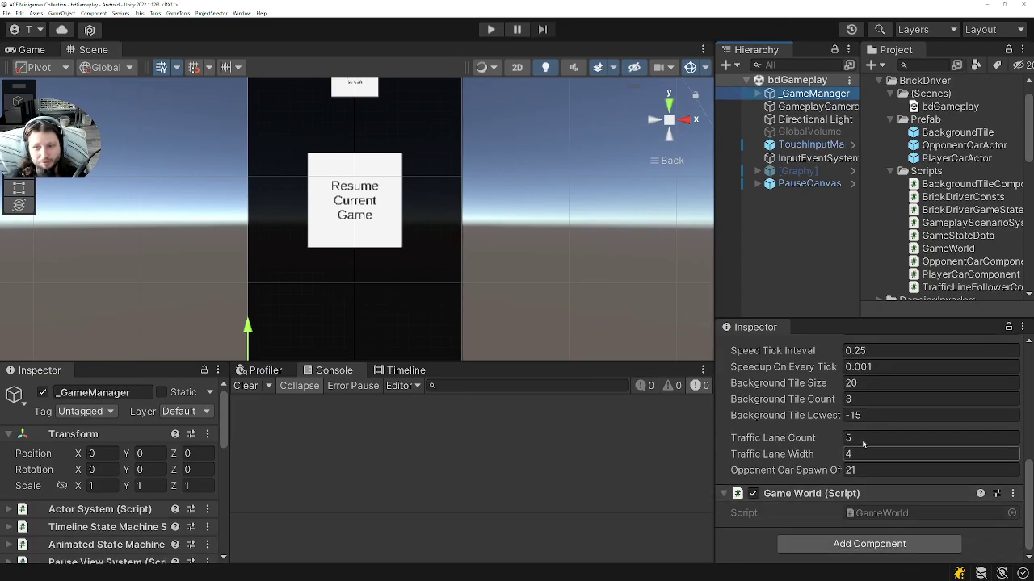
# Pan the game scene, then run the game briefly and stop it
pyautogui.moveTo(445, 281); pyautogui.dragTo(534, 141, button='middle')
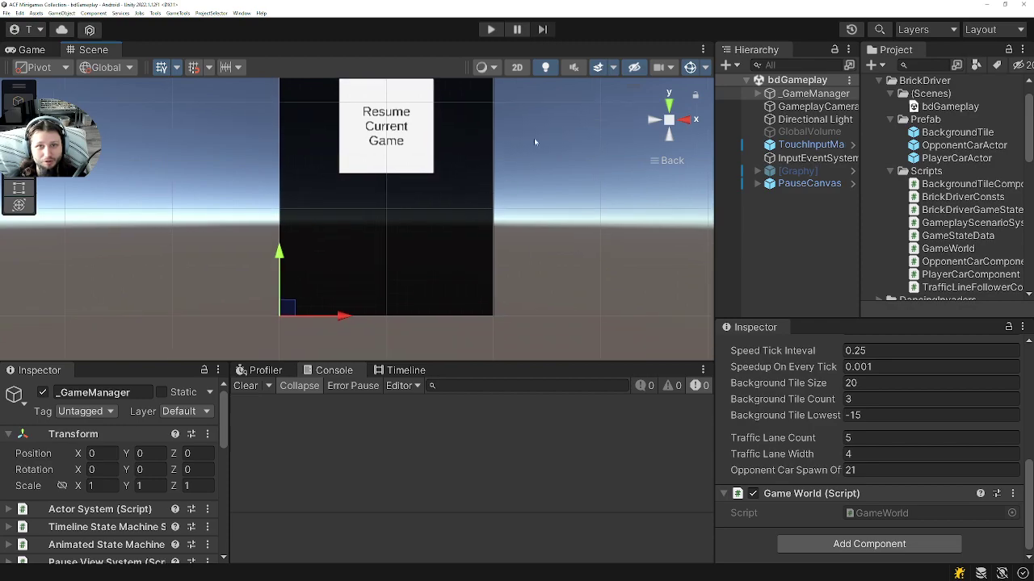
pyautogui.click(491, 29)
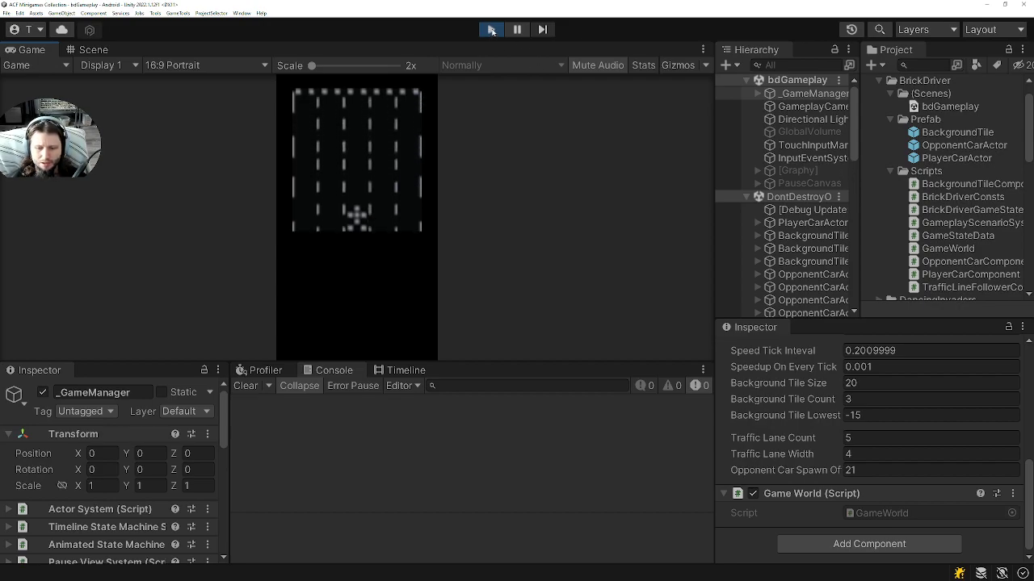
pyautogui.click(490, 30)
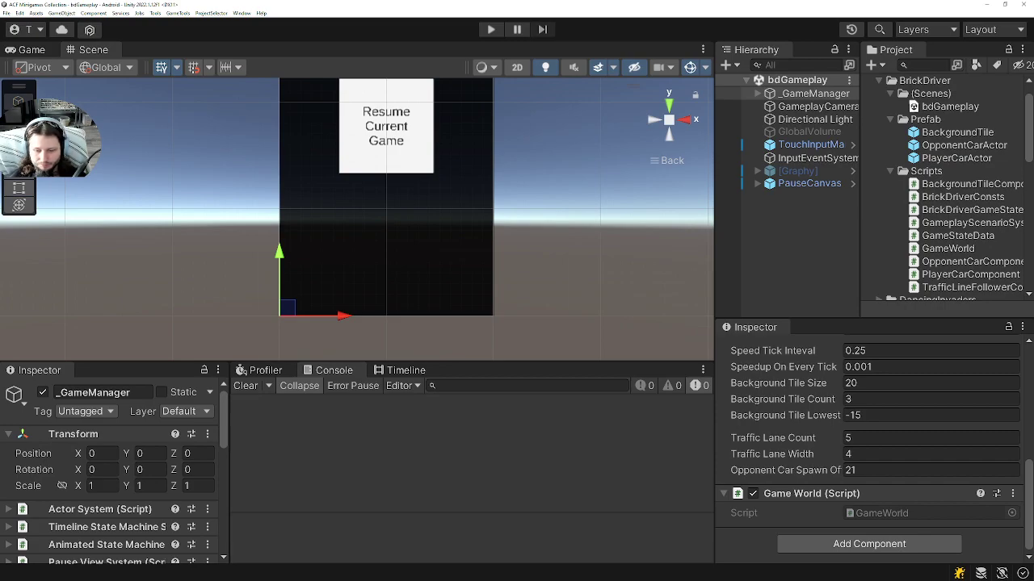
# In the GameWorld script, insert a blank line under the move-opponent-cars comment
pyautogui.hotkey('alt', 'Tab')
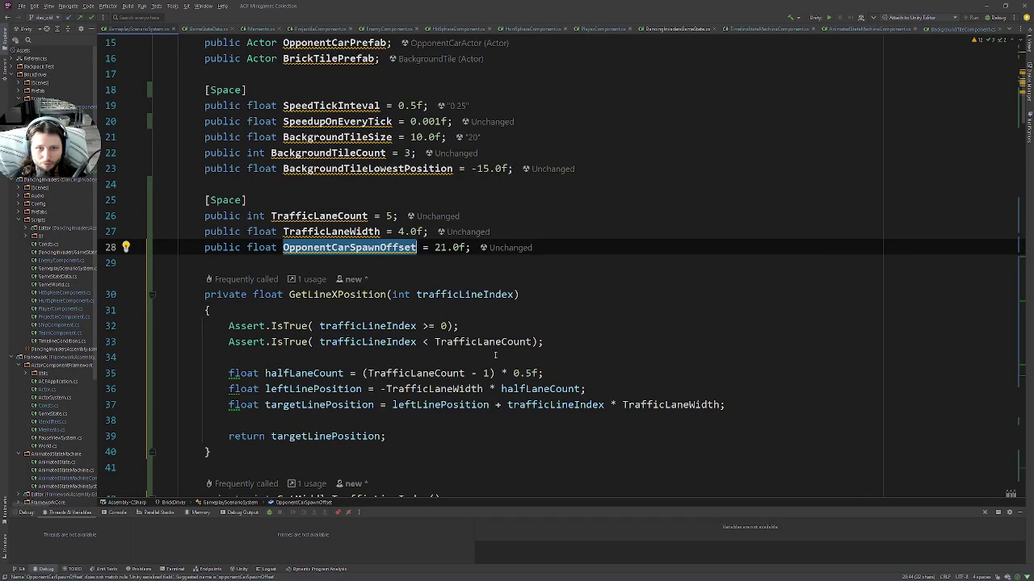
pyautogui.scroll(-4, 594, 279)
pyautogui.scroll(-6, 581, 272)
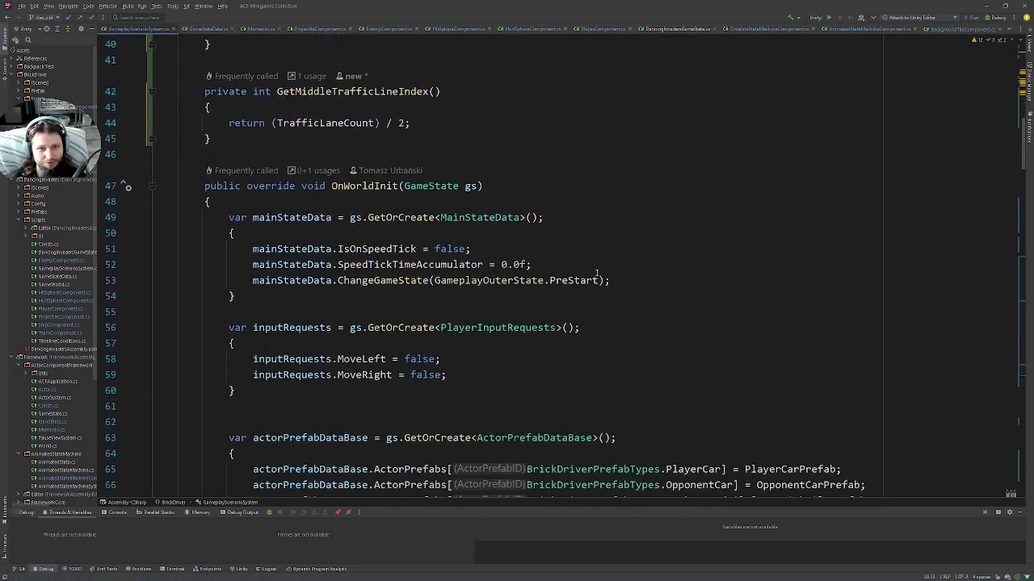
pyautogui.scroll(-7, 552, 279)
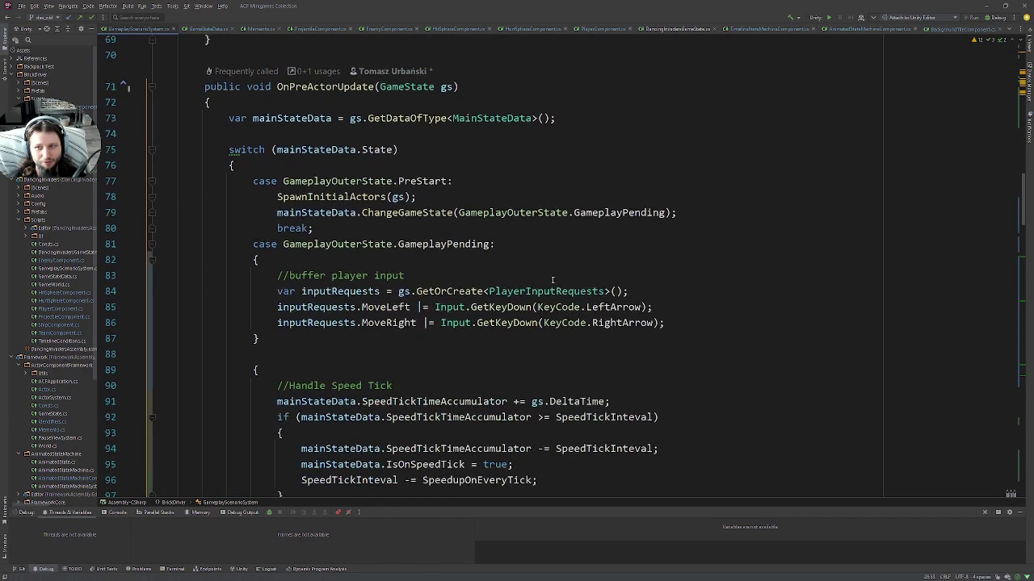
pyautogui.scroll(-12, 554, 280)
pyautogui.scroll(-3, 554, 279)
pyautogui.scroll(-4, 556, 278)
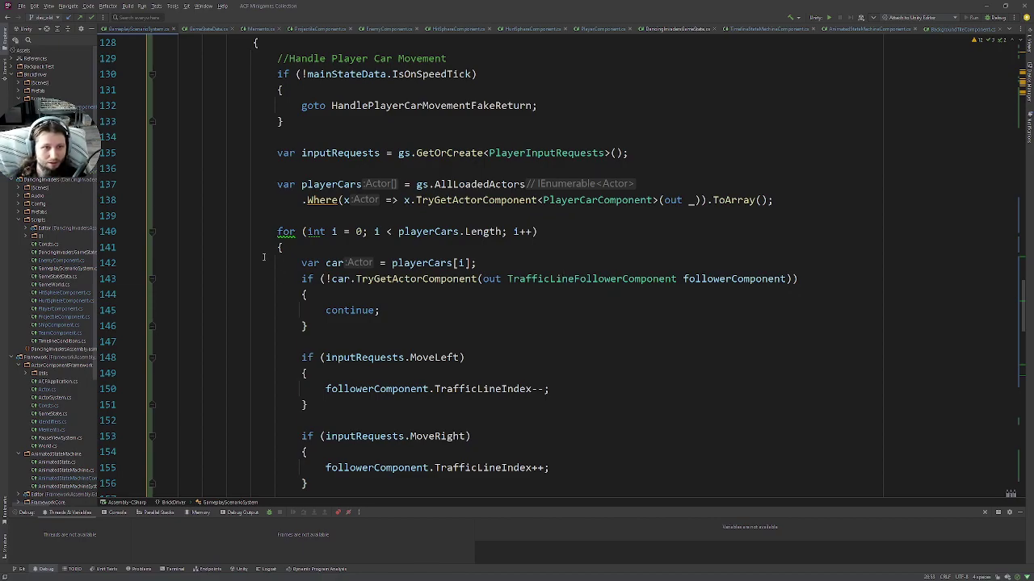
pyautogui.scroll(-13, 474, 343)
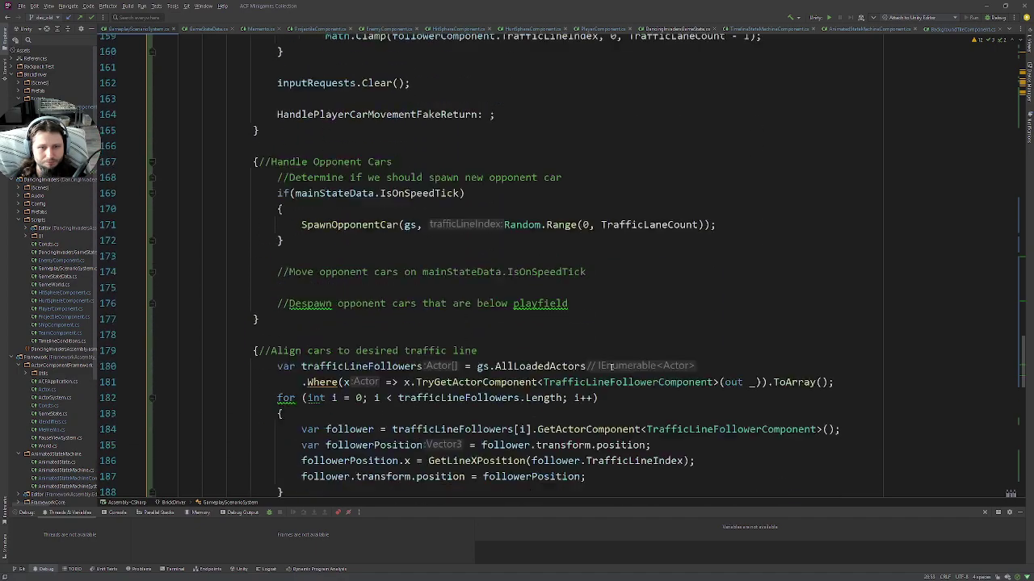
pyautogui.click(492, 169)
pyautogui.scroll(2, 492, 184)
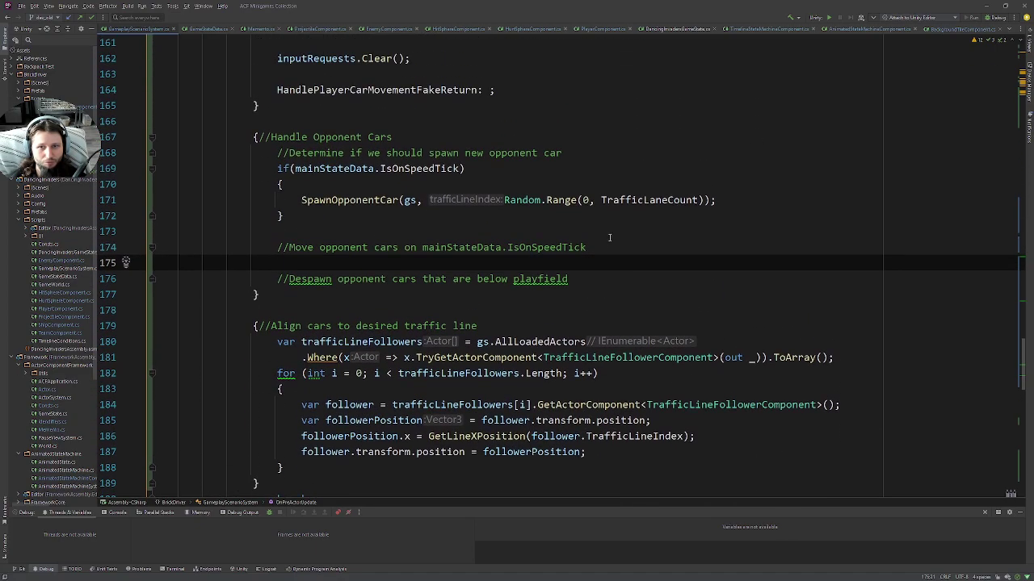
pyautogui.click(575, 248)
pyautogui.moveTo(573, 280); pyautogui.dragTo(277, 247)
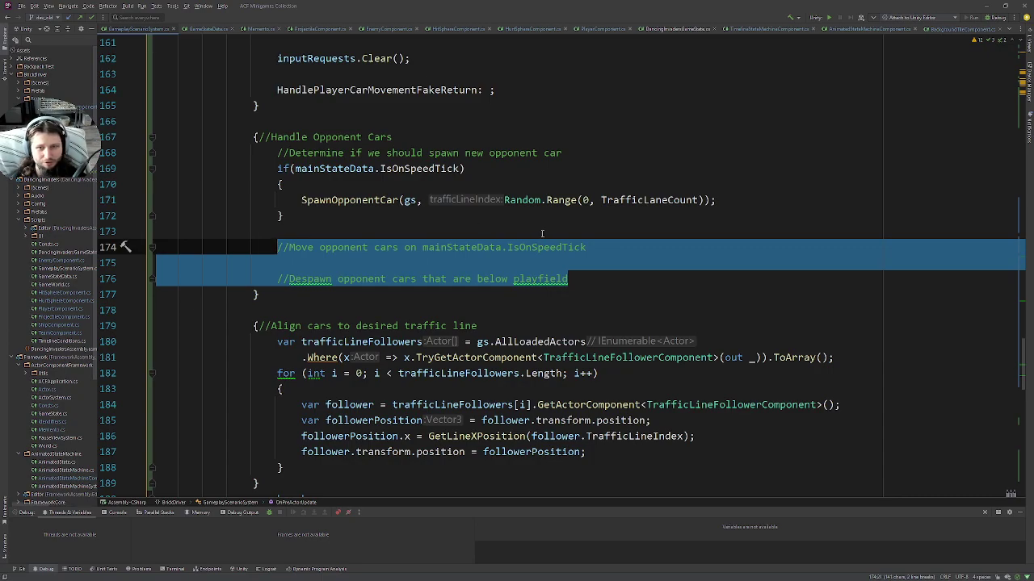
pyautogui.click(594, 248)
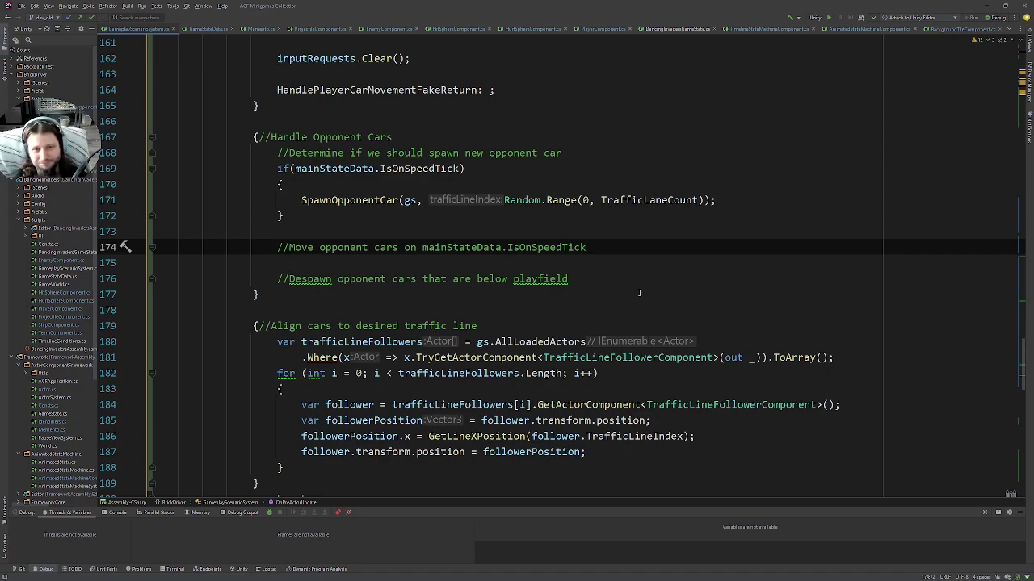
pyautogui.press('Return')
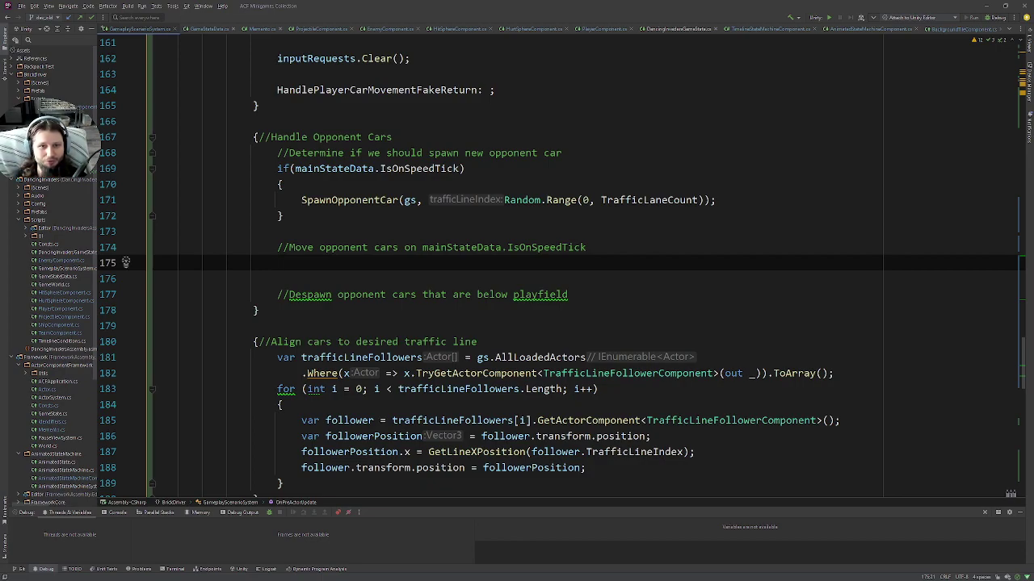
pyautogui.click(433, 184)
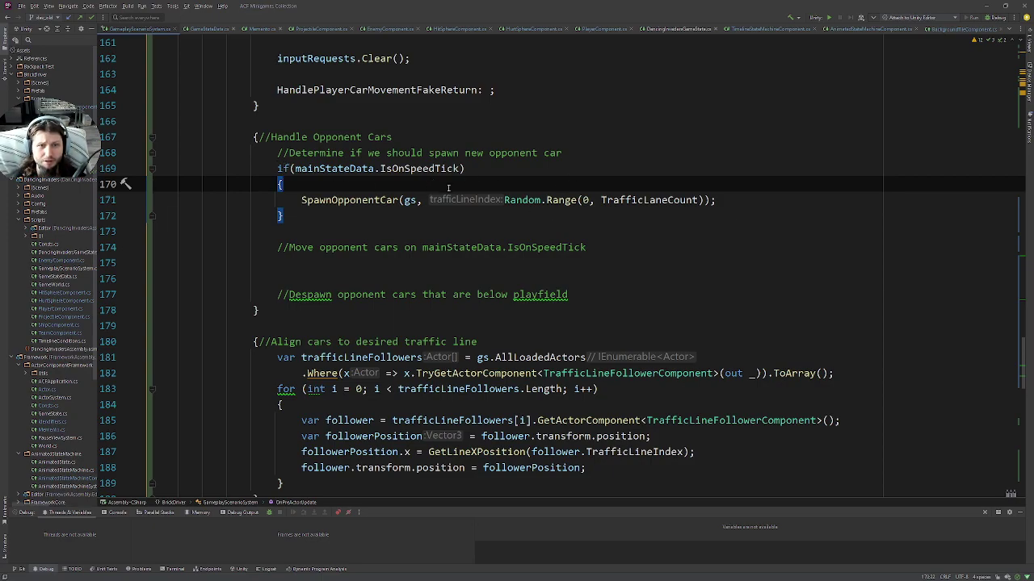
# Duplicate the if (mainStateData.IsOnSpeedTick) check with its braces under the move comment
pyautogui.moveTo(279, 184); pyautogui.dragTo(277, 170)
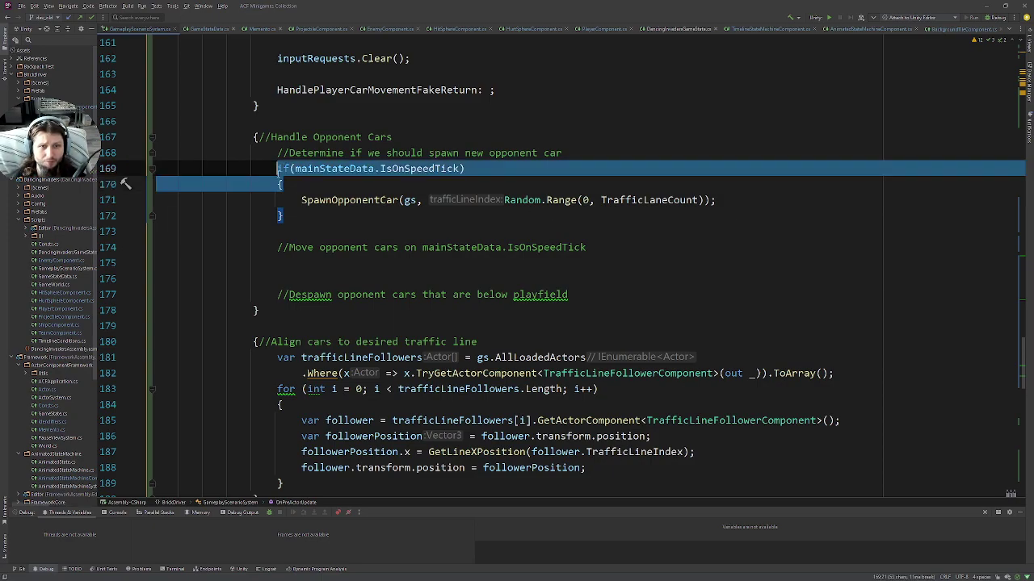
pyautogui.hotkey('ctrl', 'c')
pyautogui.click(326, 266)
pyautogui.hotkey('ctrl', 'v')
pyautogui.press('Return')
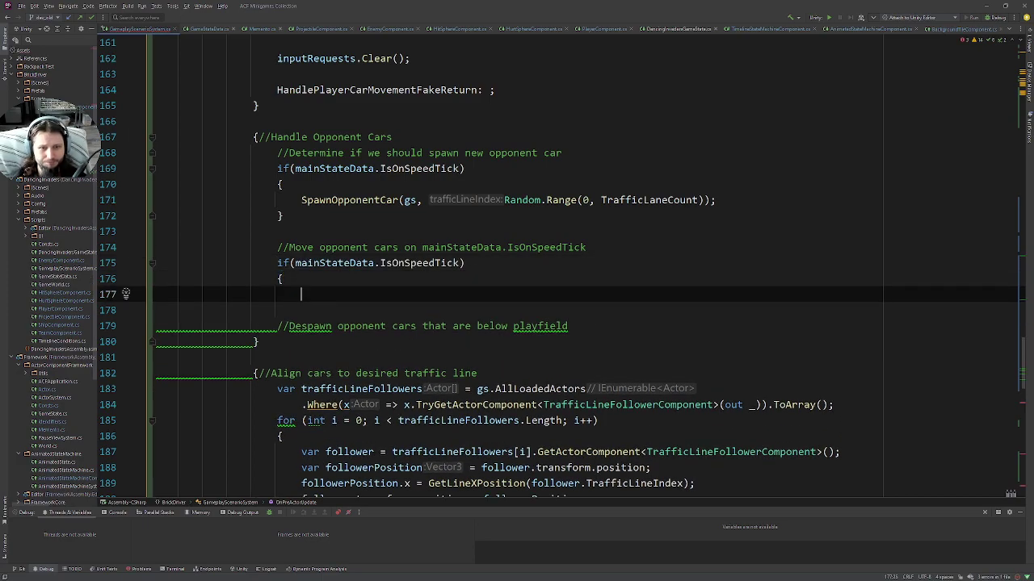
pyautogui.press('BackSpace')
pyautogui.press('Return')
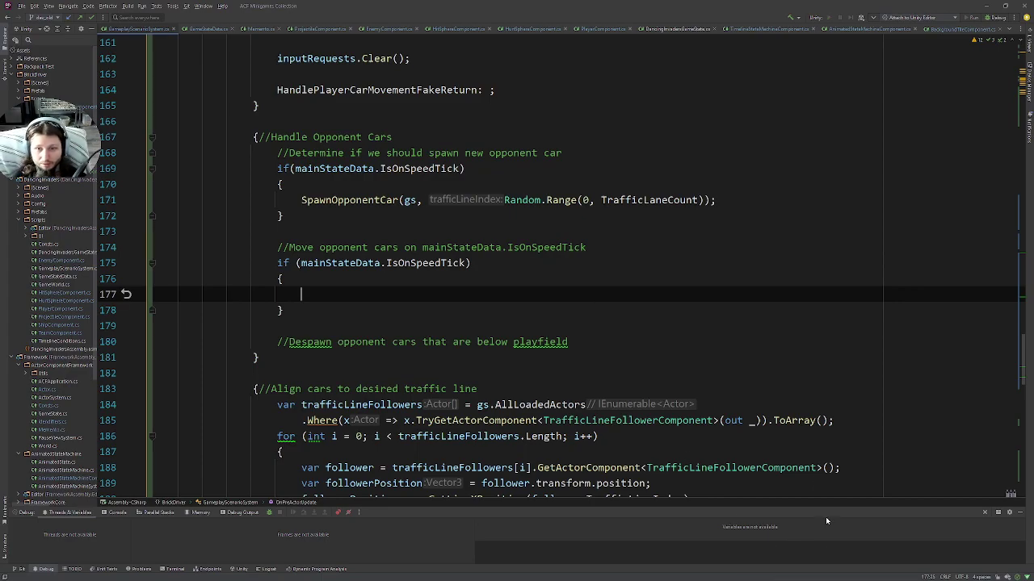
# Paste the trafficLineFollowers actor query inside the new speed-tick block
pyautogui.moveTo(840, 421); pyautogui.dragTo(853, 392)
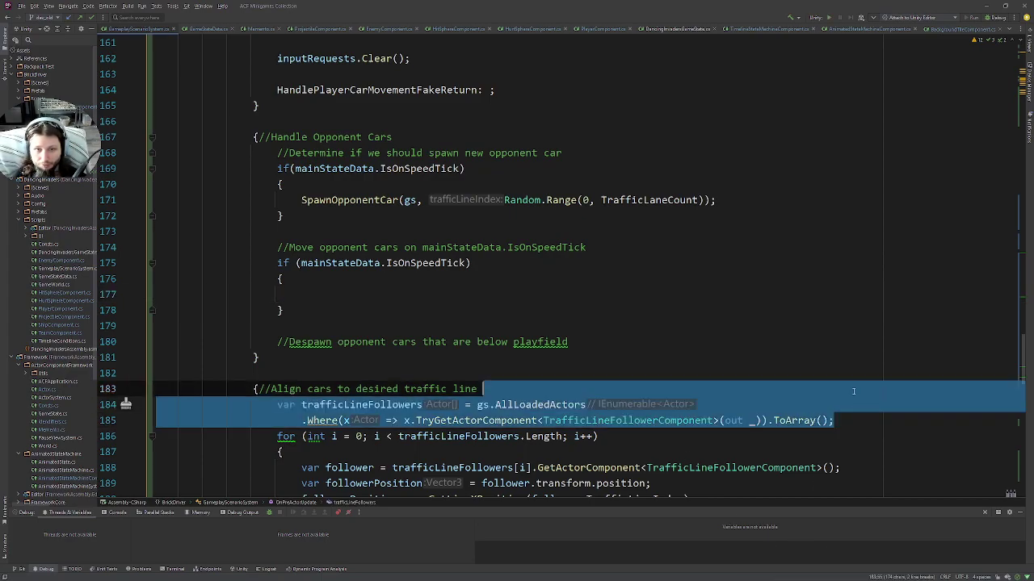
pyautogui.click(316, 299)
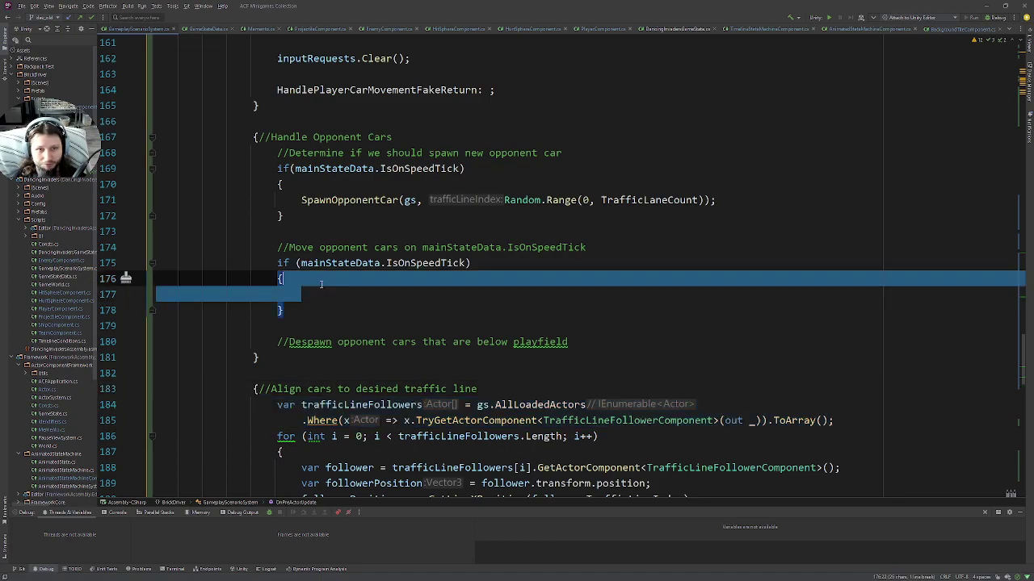
pyautogui.hotkey('ctrl', 'v')
pyautogui.click(457, 288)
pyautogui.click(505, 273)
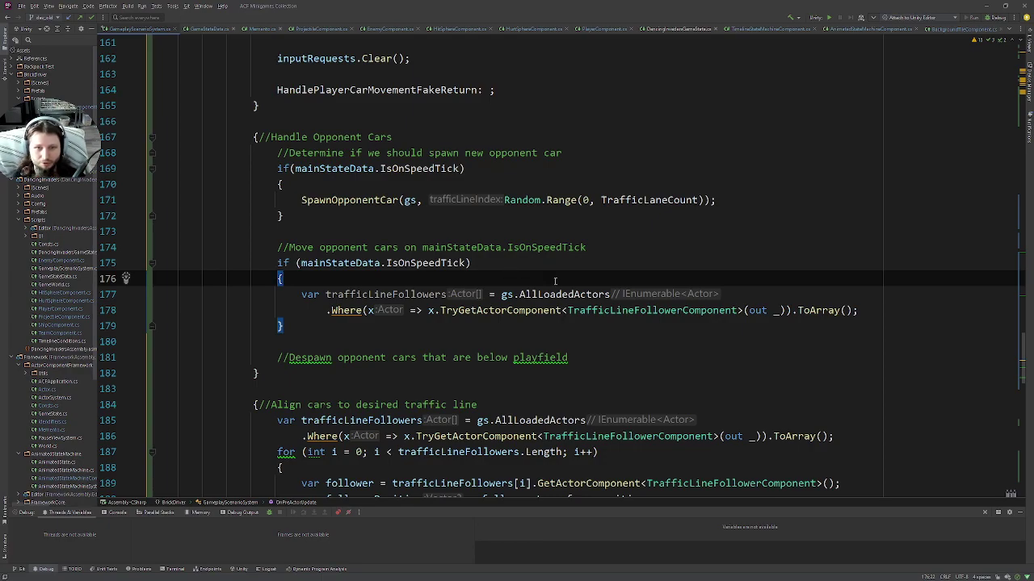
# Switch the query's filter to OpponentCarComponent and rename trafficLineFollowers to opponents
pyautogui.doubleClick(653, 310)
pyautogui.write('o')
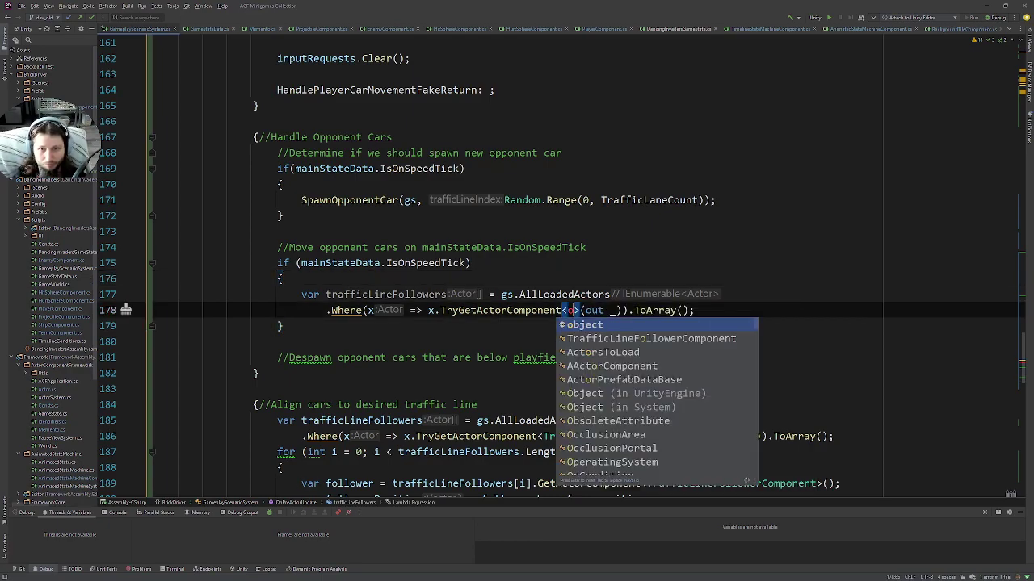
pyautogui.write('pc')
pyautogui.press('Return')
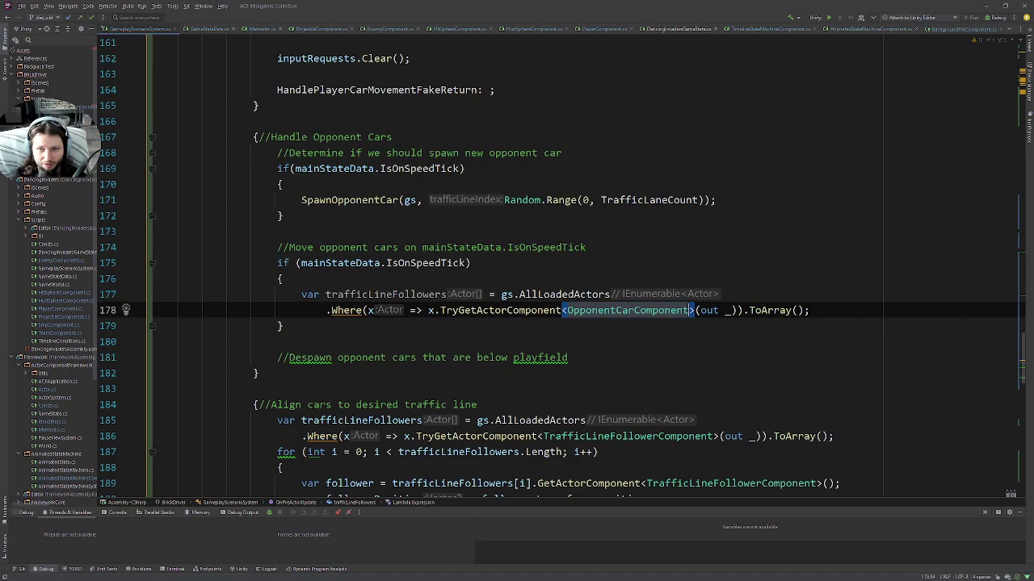
pyautogui.click(386, 294)
pyautogui.hotkey('shift', 'F6')
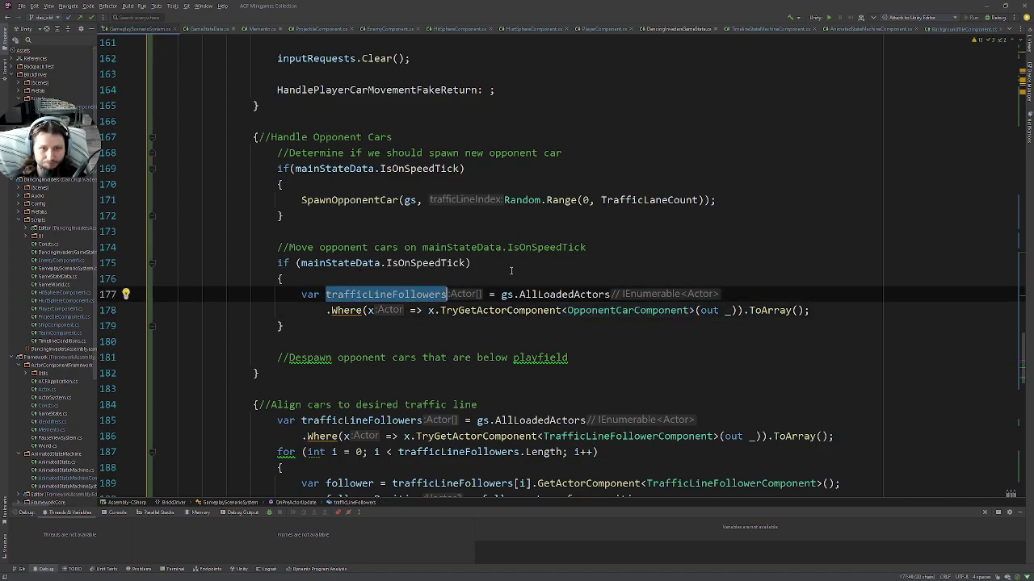
pyautogui.write('opp')
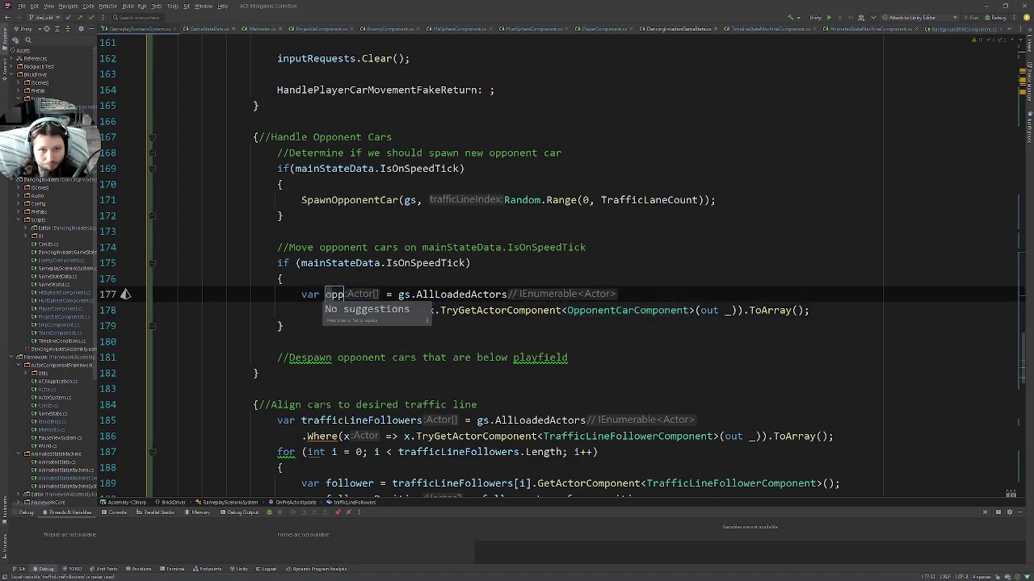
pyautogui.write('onents')
pyautogui.press('Return')
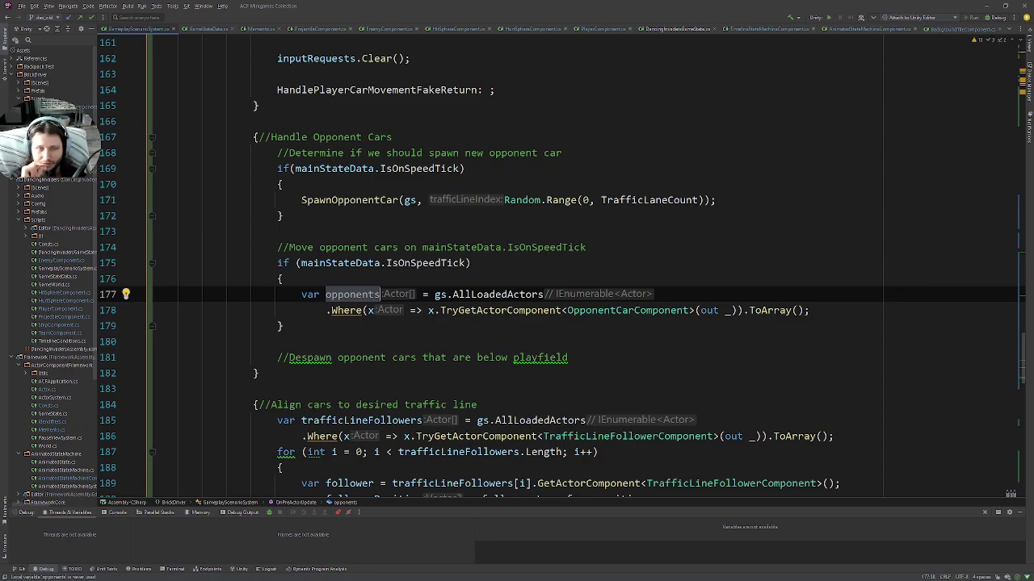
pyautogui.click(334, 168)
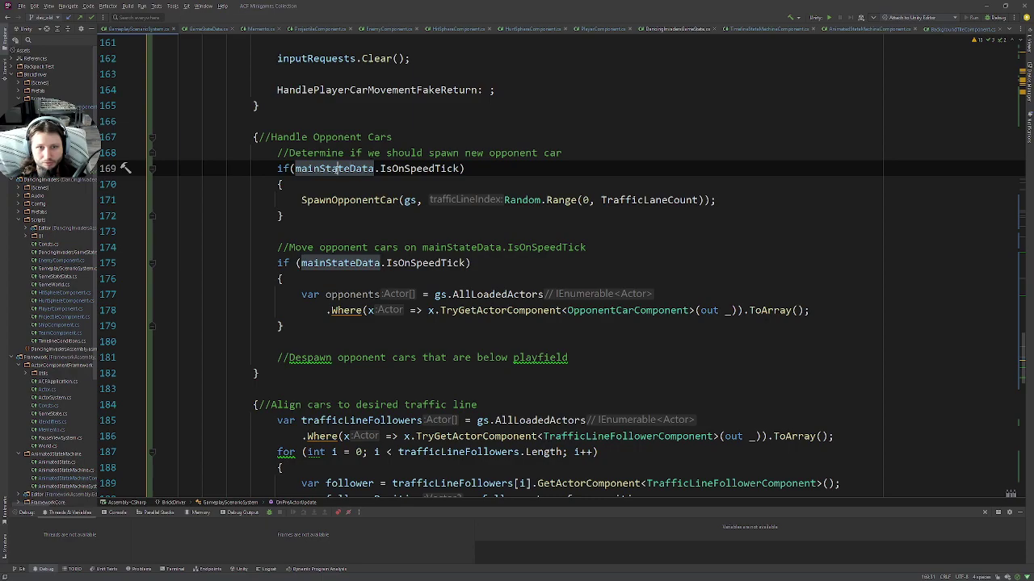
# Inspect the MainStateData declaration and where IsOnSpeedTick is used
pyautogui.keyDown('ctrl'); pyautogui.click(352, 166); pyautogui.keyUp('ctrl')
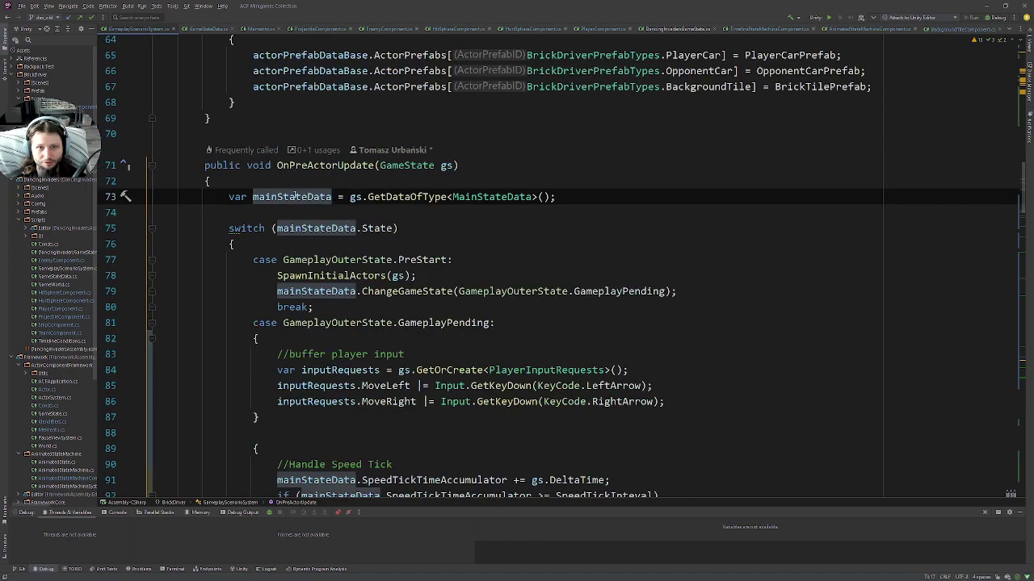
pyautogui.click(502, 198)
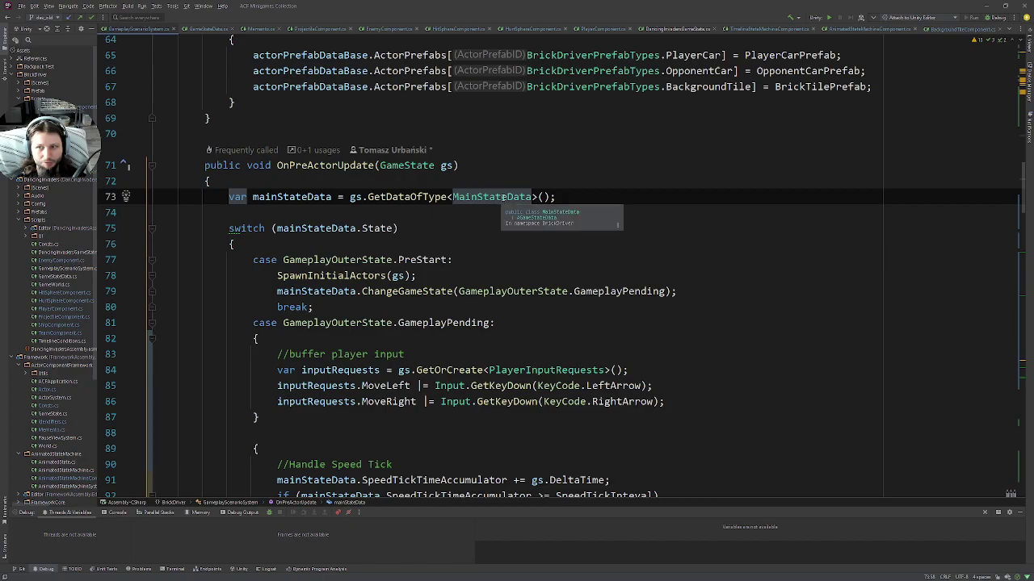
pyautogui.scroll(-6, 606, 286)
pyautogui.scroll(-9, 607, 286)
pyautogui.scroll(-13, 607, 286)
pyautogui.scroll(-7, 606, 286)
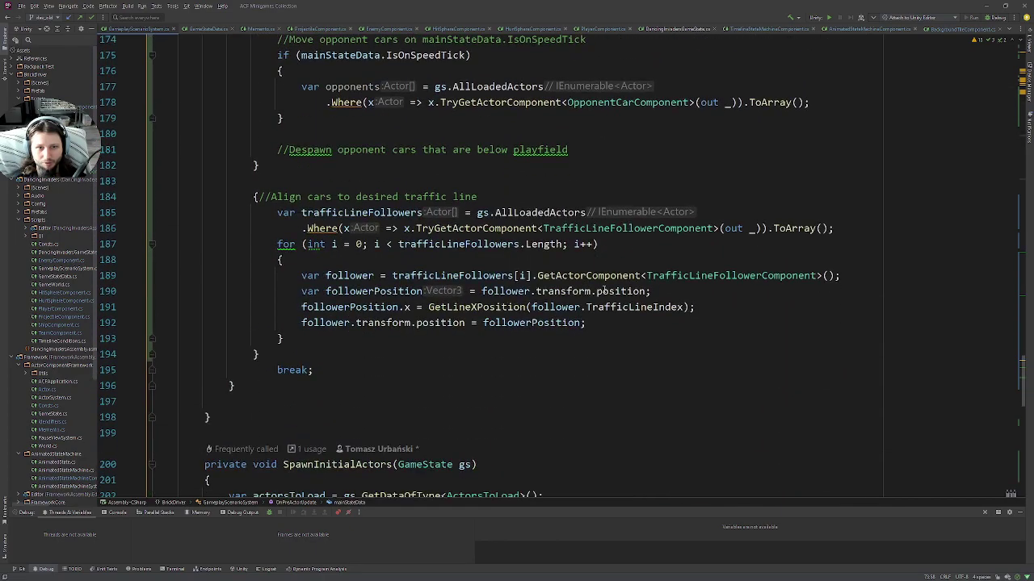
pyautogui.scroll(4, 604, 289)
pyautogui.scroll(1, 604, 288)
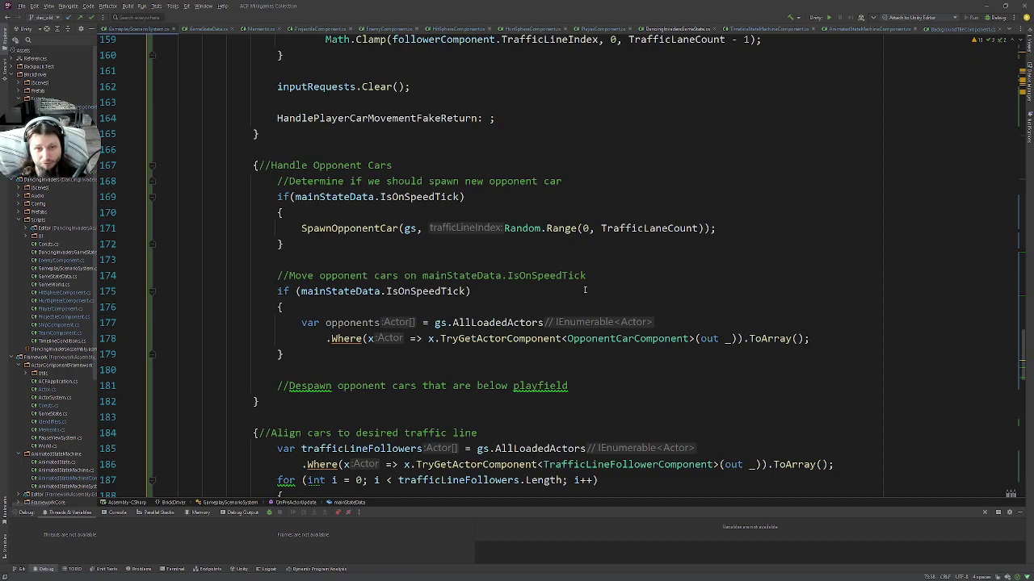
pyautogui.click(584, 289)
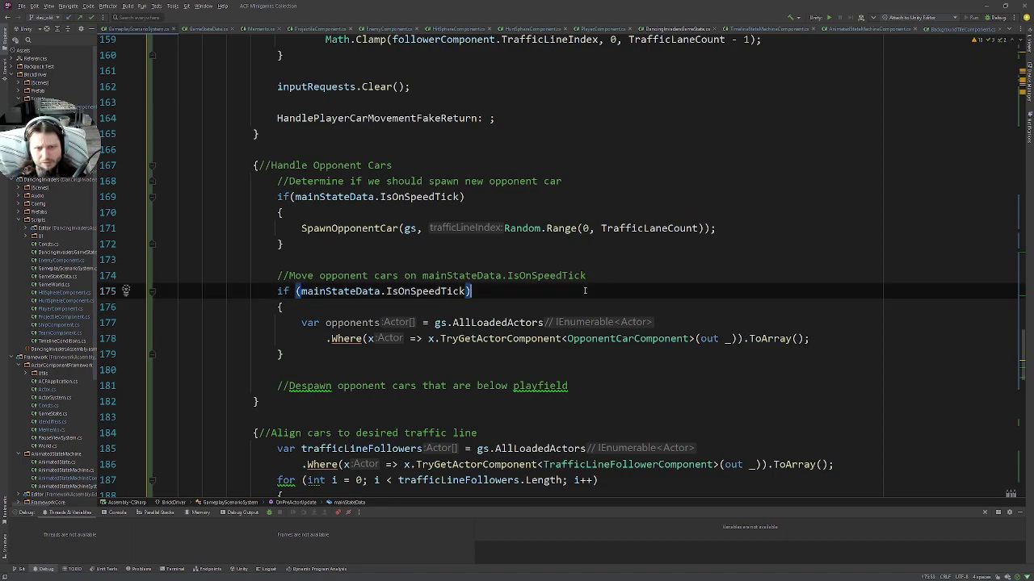
pyautogui.doubleClick(407, 197)
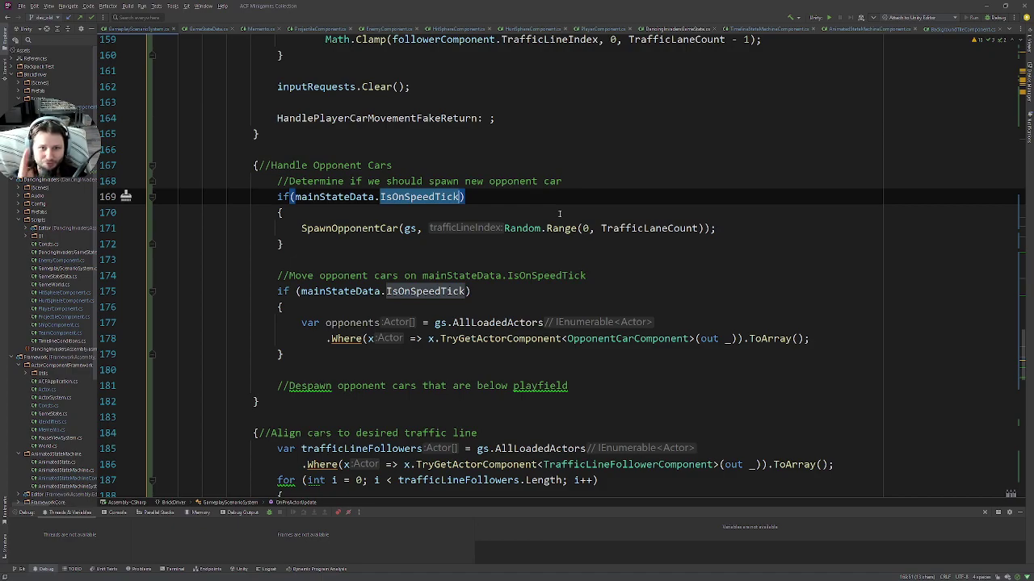
pyautogui.click(536, 214)
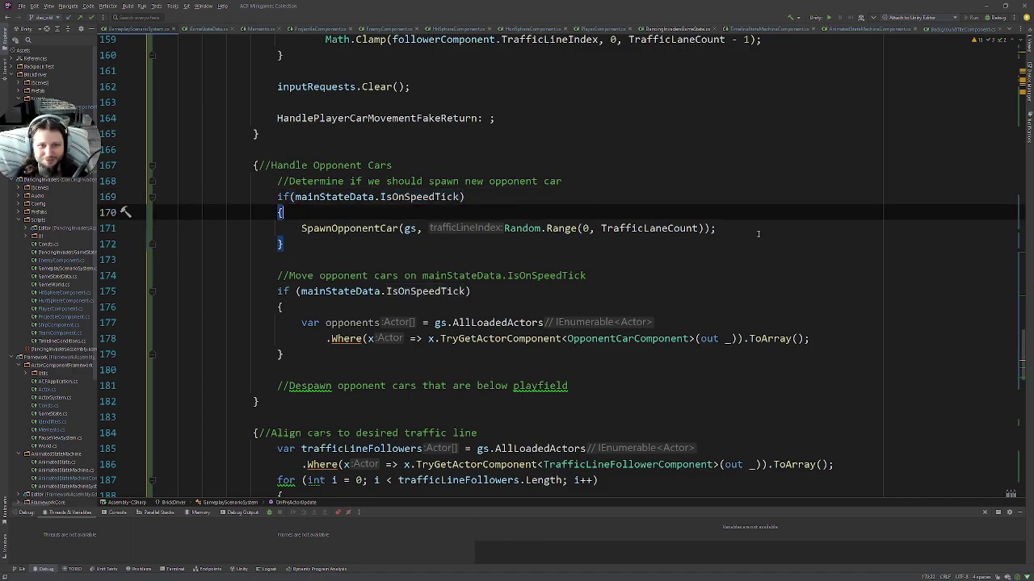
# Add two blank lines below the opponents query inside the speed-tick block
pyautogui.click(758, 259)
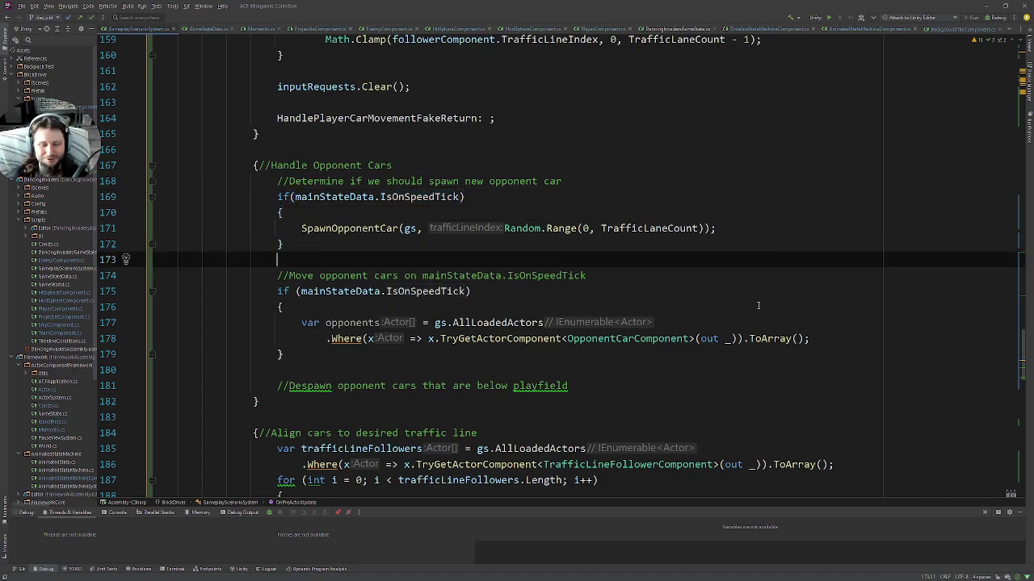
pyautogui.click(814, 341)
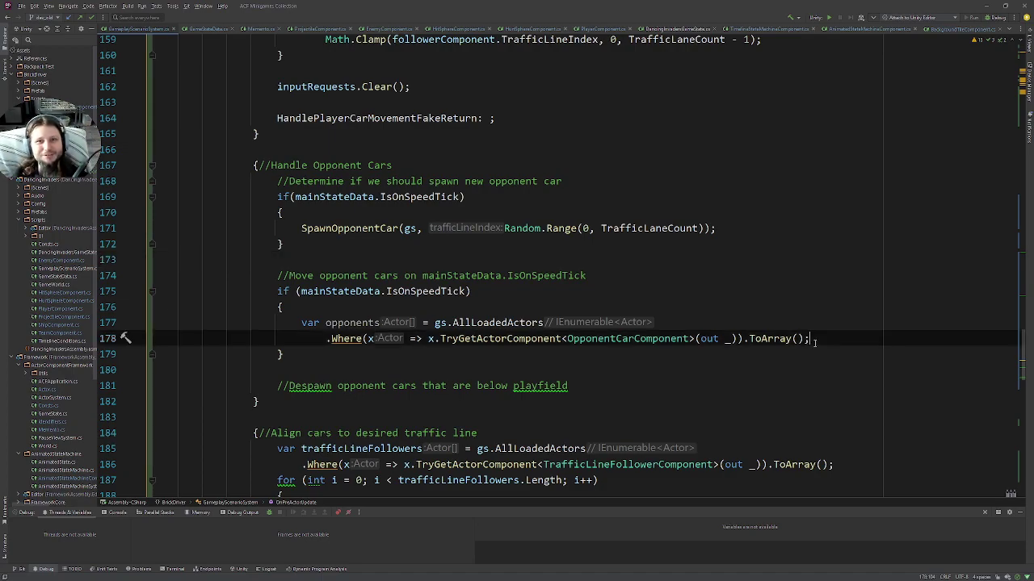
pyautogui.press('Return')
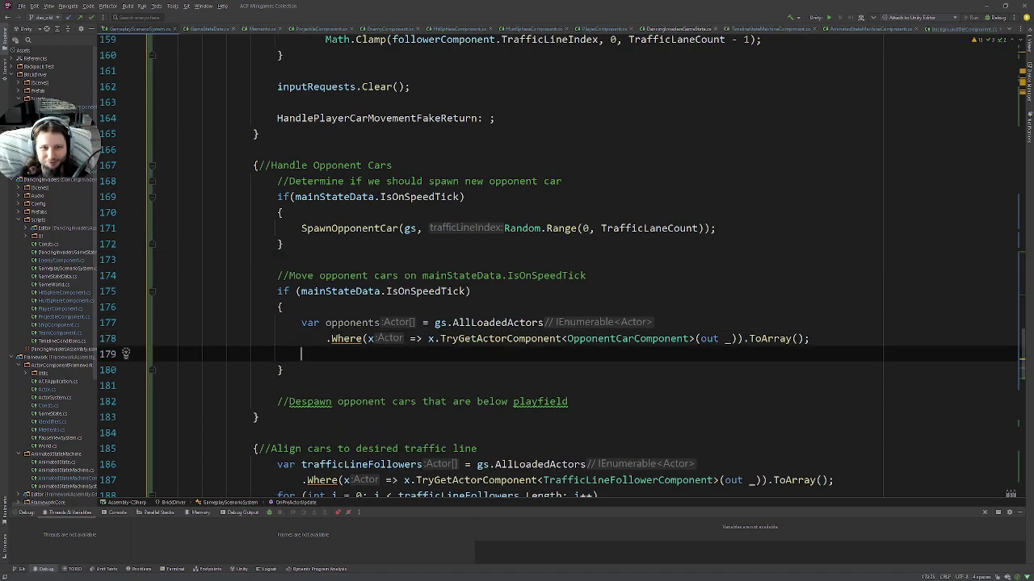
pyautogui.press('Return')
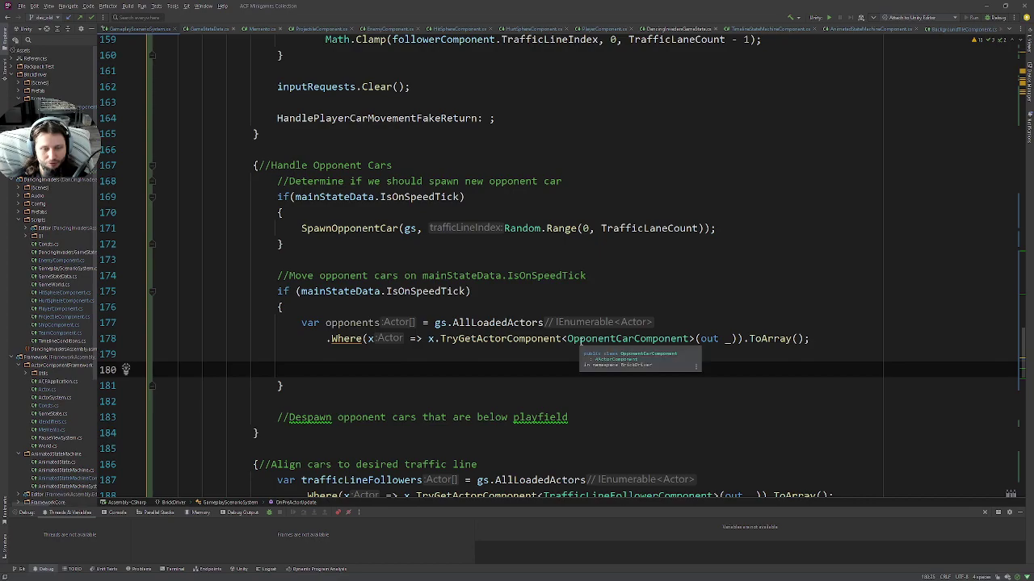
# Move the despawn-opponent-cars comment under the move comment and delete the leftover blank line
pyautogui.tripleClick(595, 413)
pyautogui.hotkey('ctrl', 'c')
pyautogui.press('Delete')
pyautogui.click(595, 275)
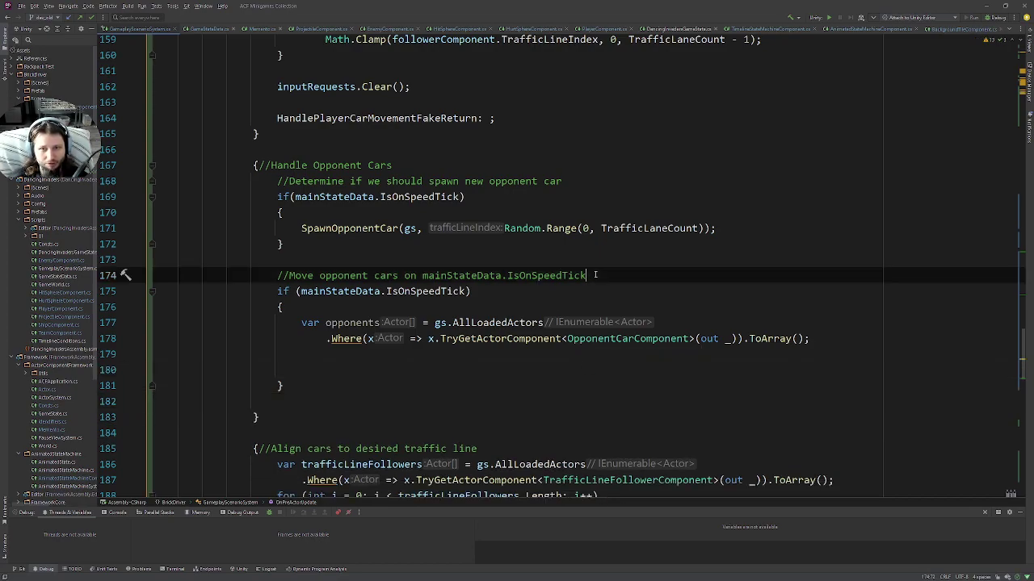
pyautogui.hotkey('ctrl', 'v')
pyautogui.click(535, 386)
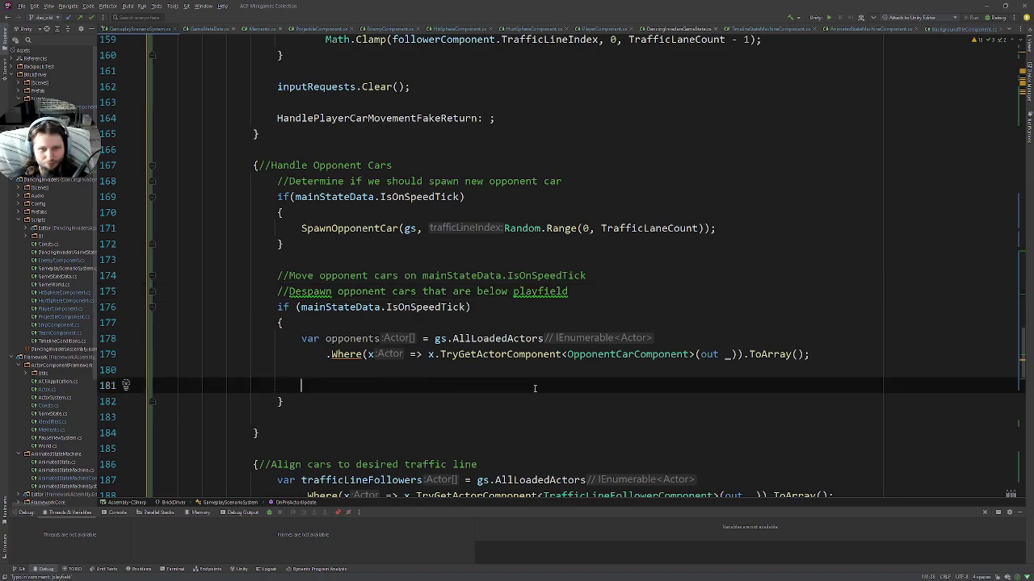
pyautogui.tripleClick(340, 408)
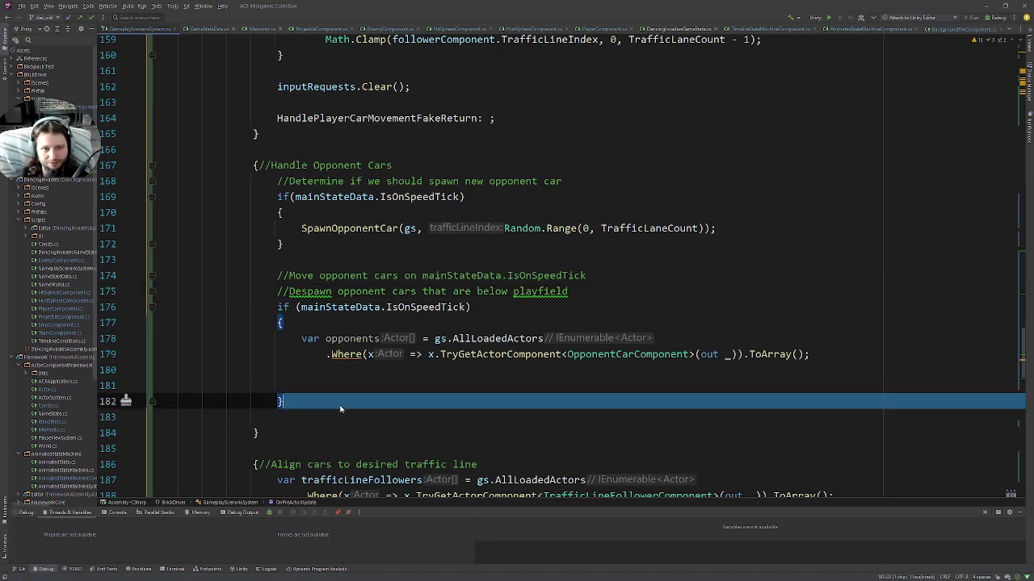
pyautogui.press('Delete')
pyautogui.click(346, 384)
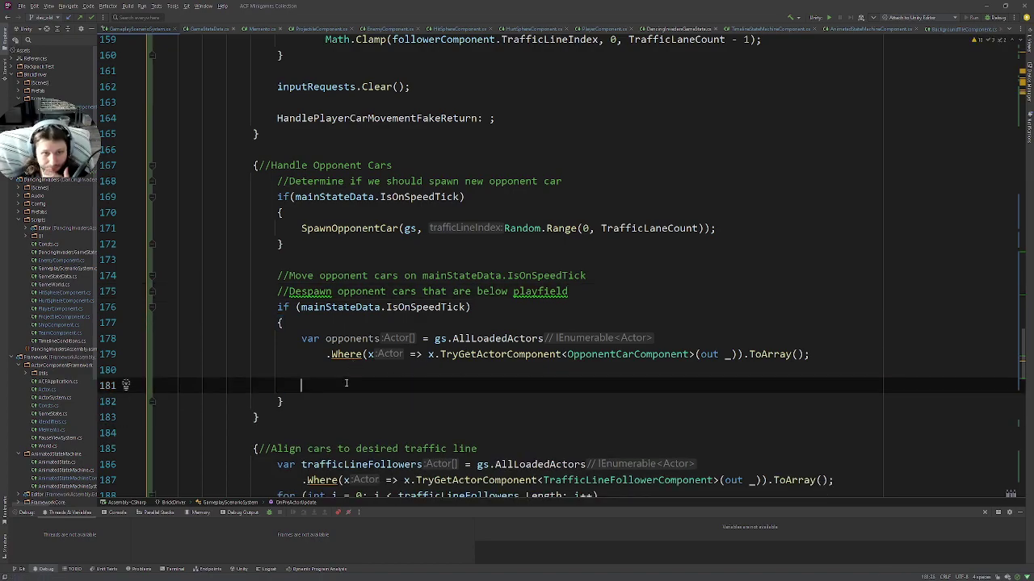
# Add an '//and' comment line between the move and despawn comments
pyautogui.click(289, 291)
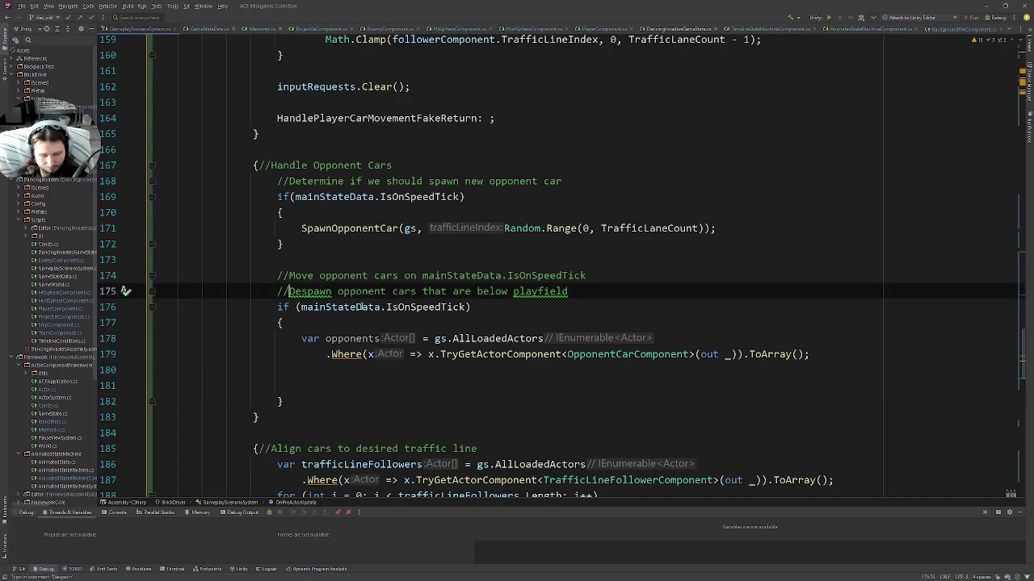
pyautogui.press('Return')
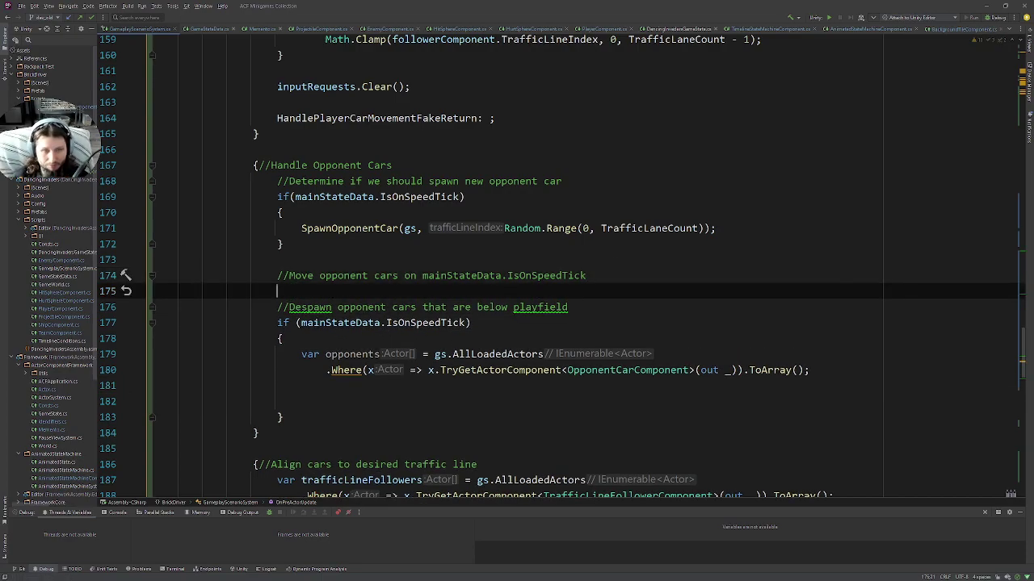
pyautogui.write('//and')
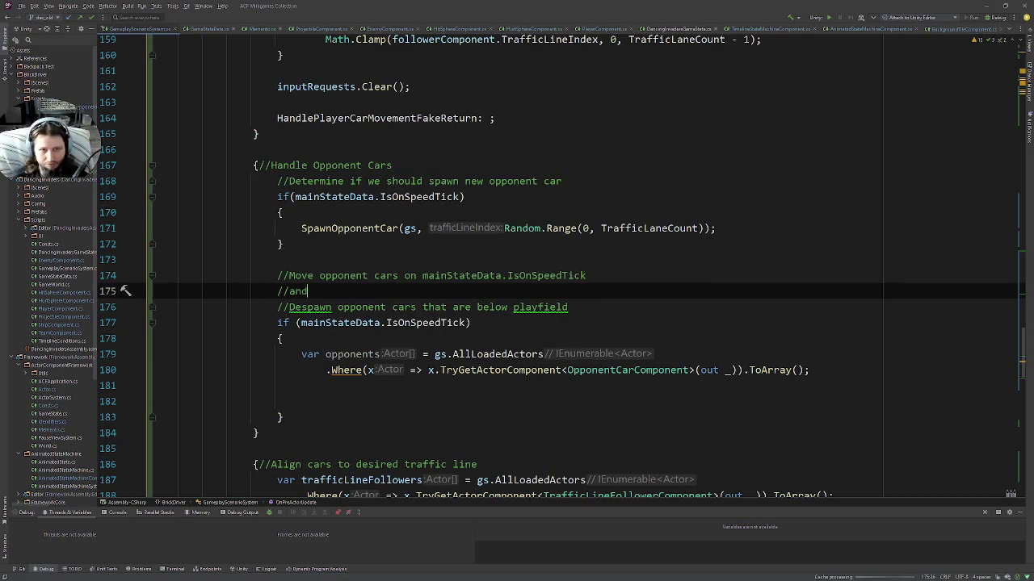
pyautogui.click(368, 400)
pyautogui.scroll(-3, 368, 400)
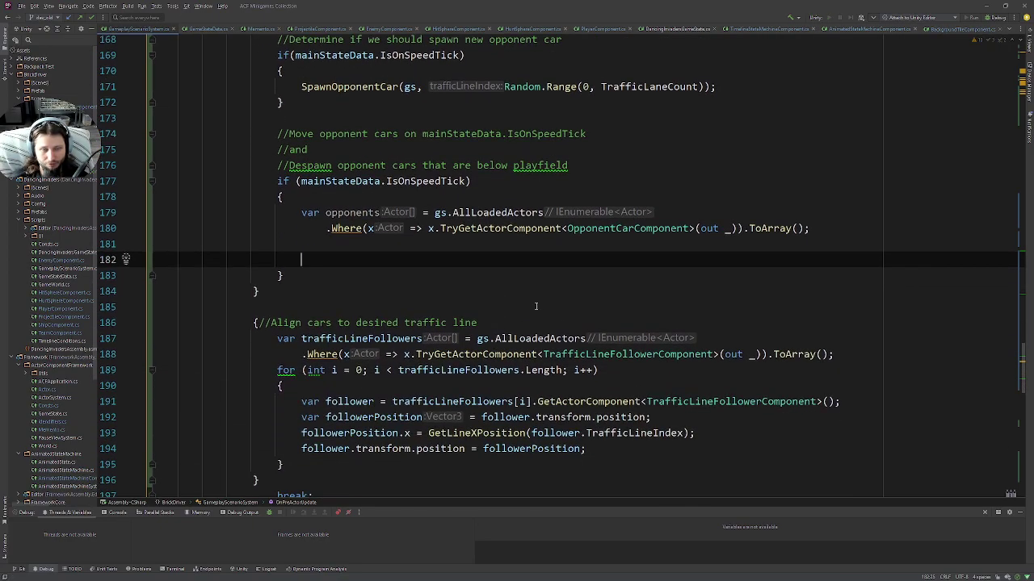
pyautogui.click(417, 182)
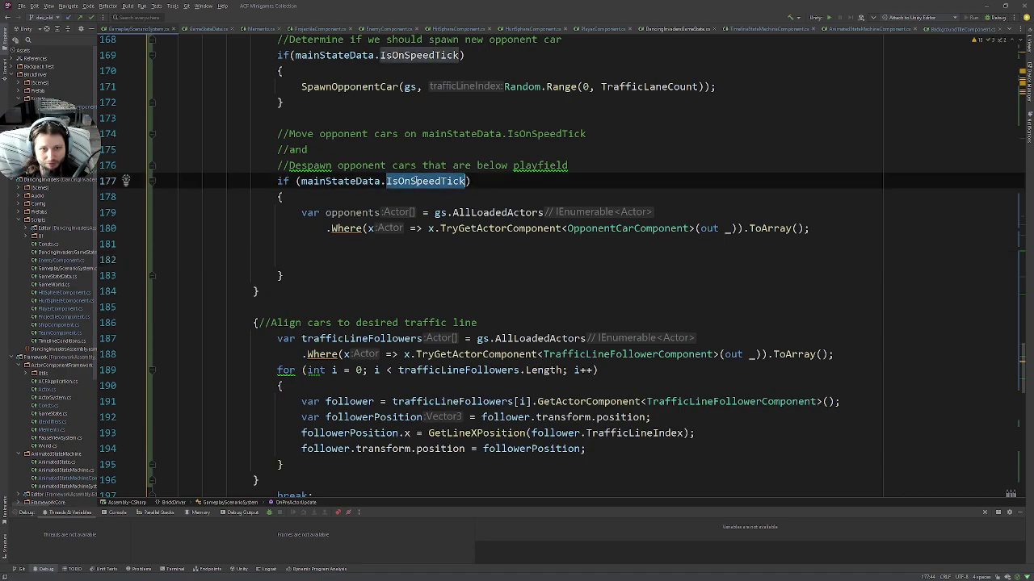
pyautogui.doubleClick(346, 212)
pyautogui.click(452, 259)
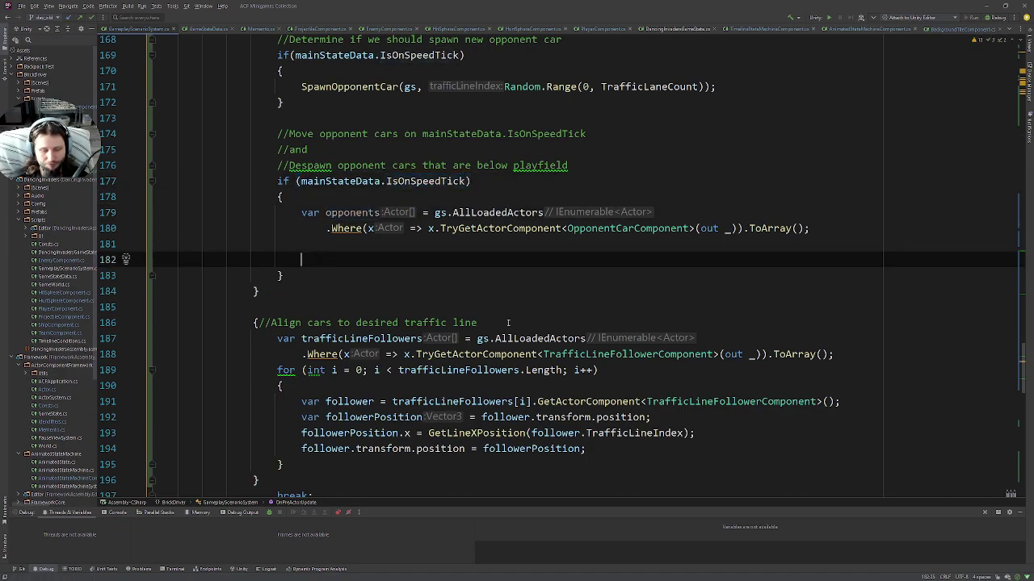
# Write a for loop up to opponents.Length whose body declares var opponentComponent = opponents[i]
pyautogui.write('for')
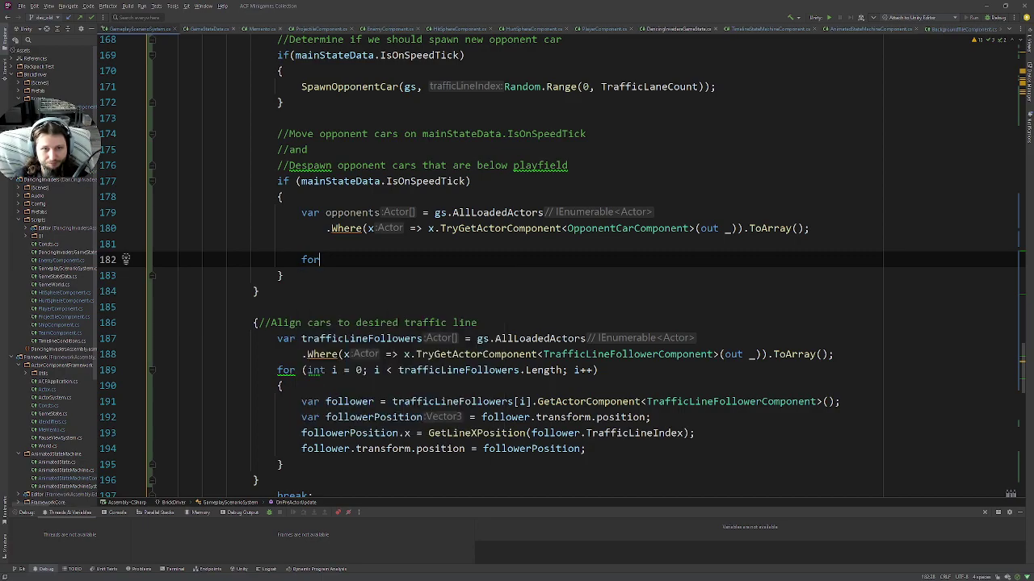
pyautogui.press('Tab')
pyautogui.press('Tab')
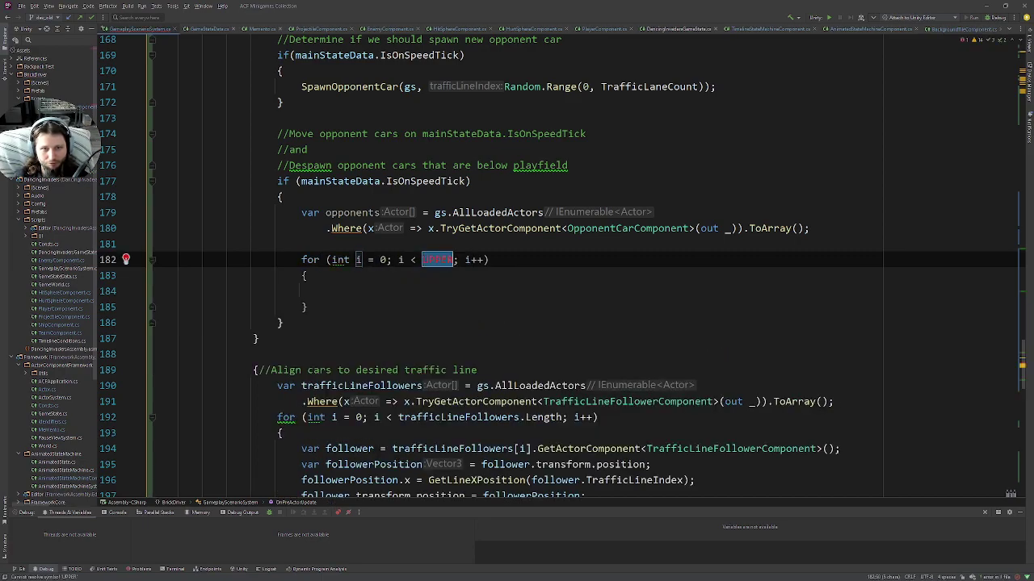
pyautogui.write('opponents.')
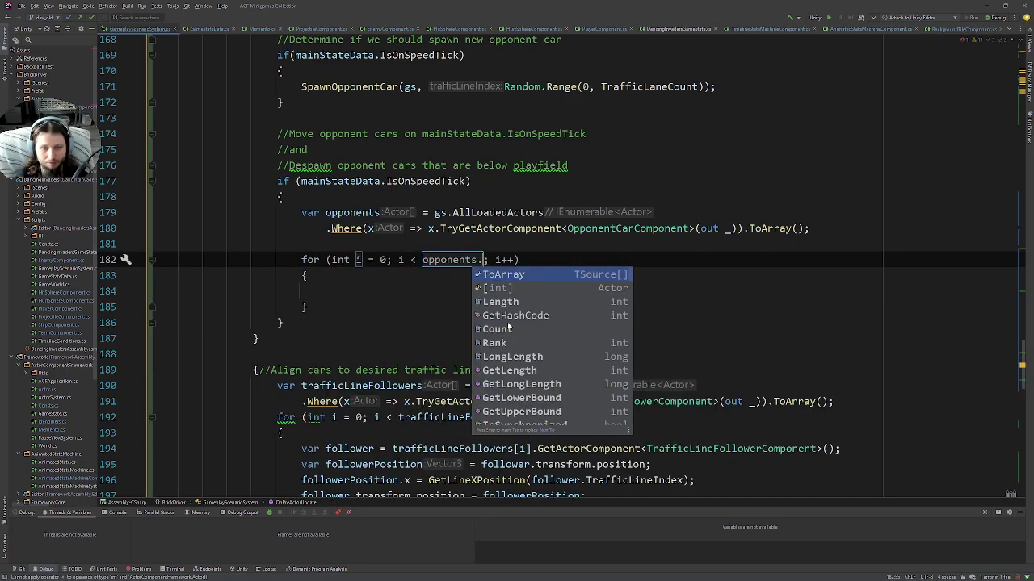
pyautogui.press('Down')
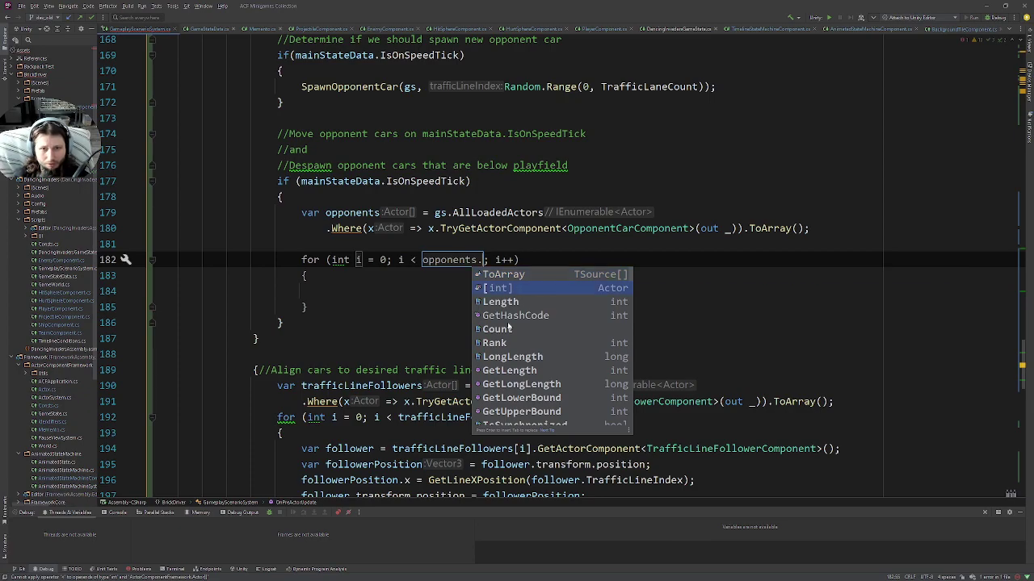
pyautogui.press('Down')
pyautogui.press('Return')
pyautogui.press('Tab')
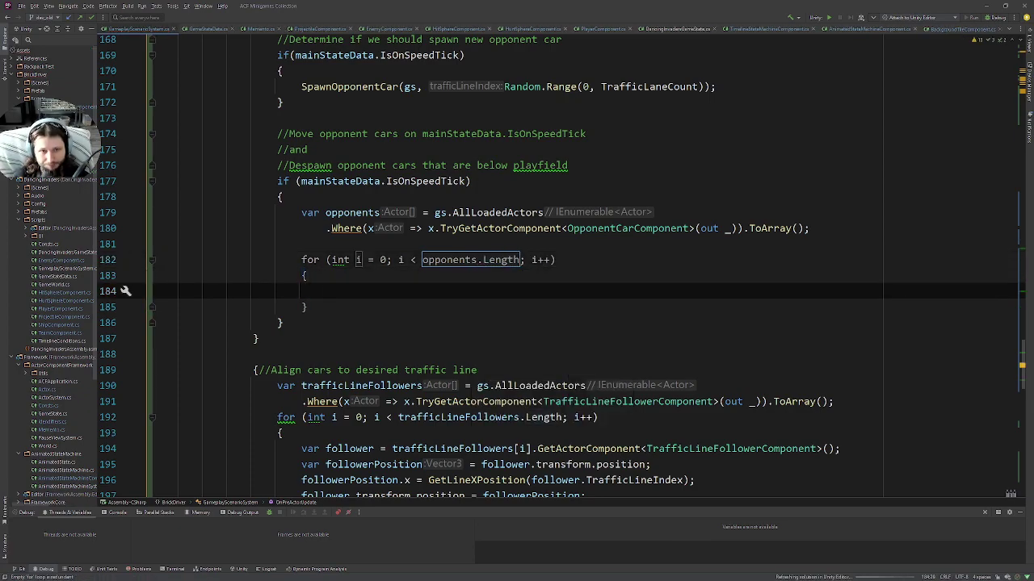
pyautogui.write('var o')
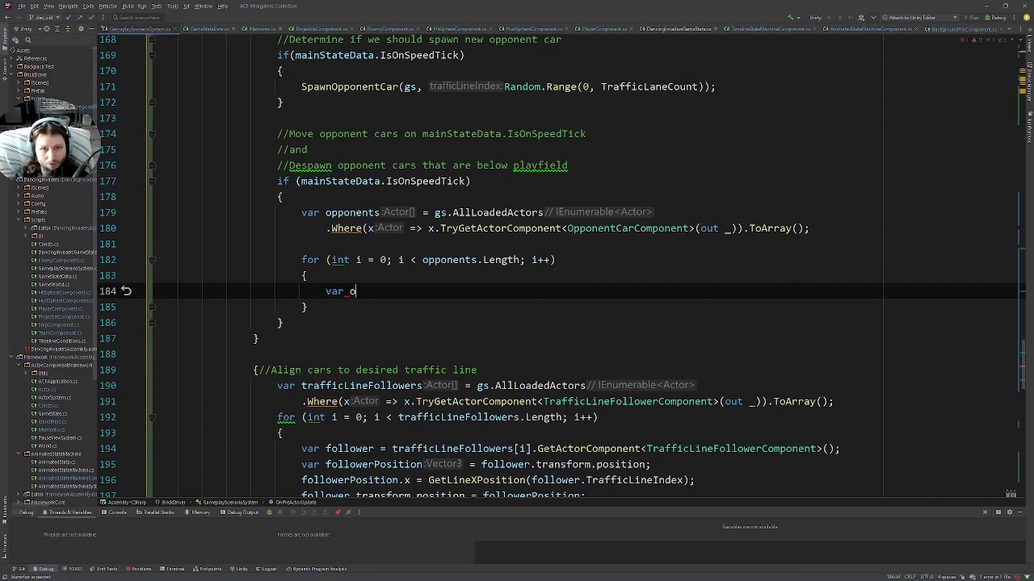
pyautogui.write('pponentCo')
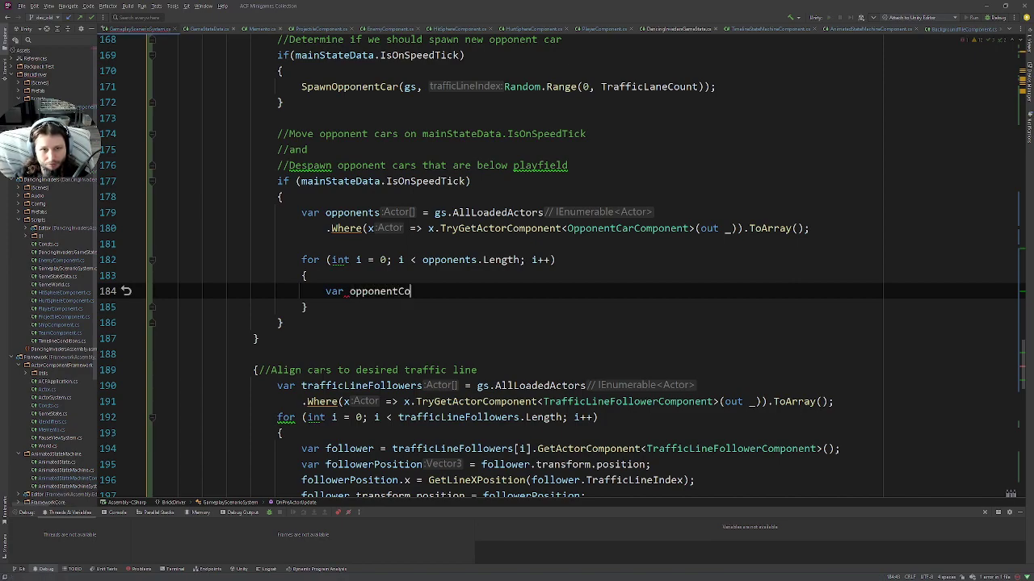
pyautogui.write('mponent = ')
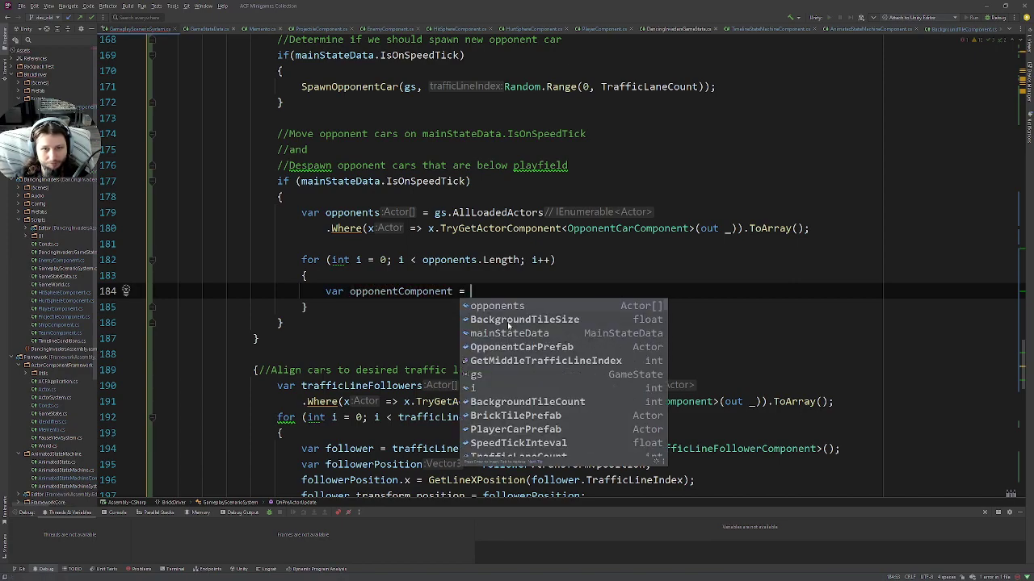
pyautogui.write('opponents[i];')
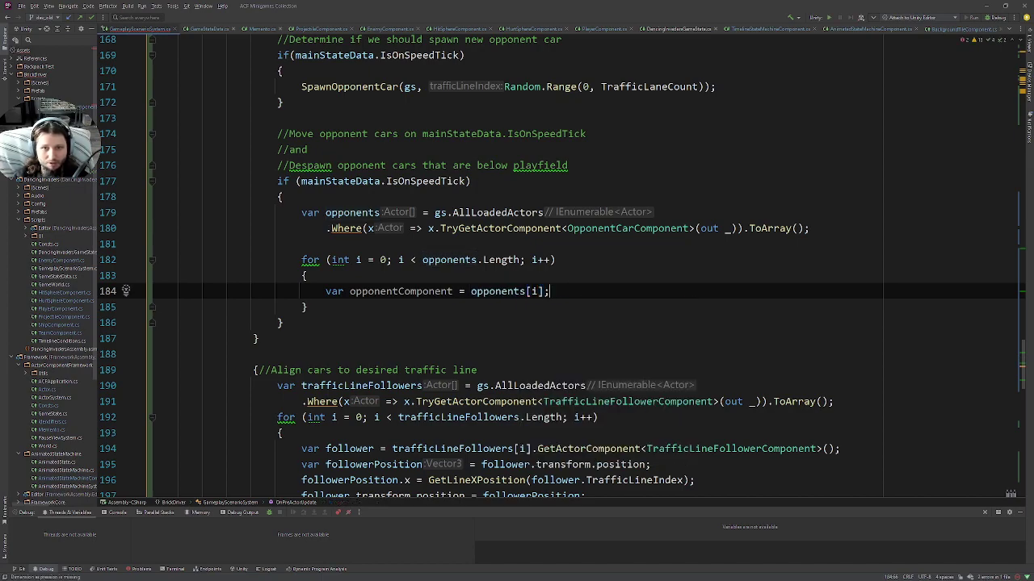
pyautogui.press('Return')
pyautogui.write('o')
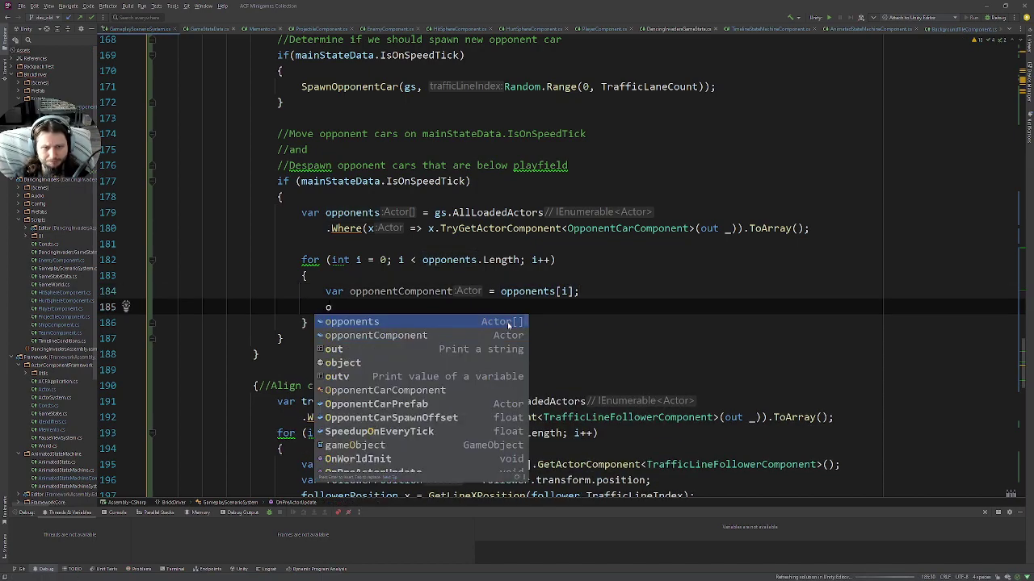
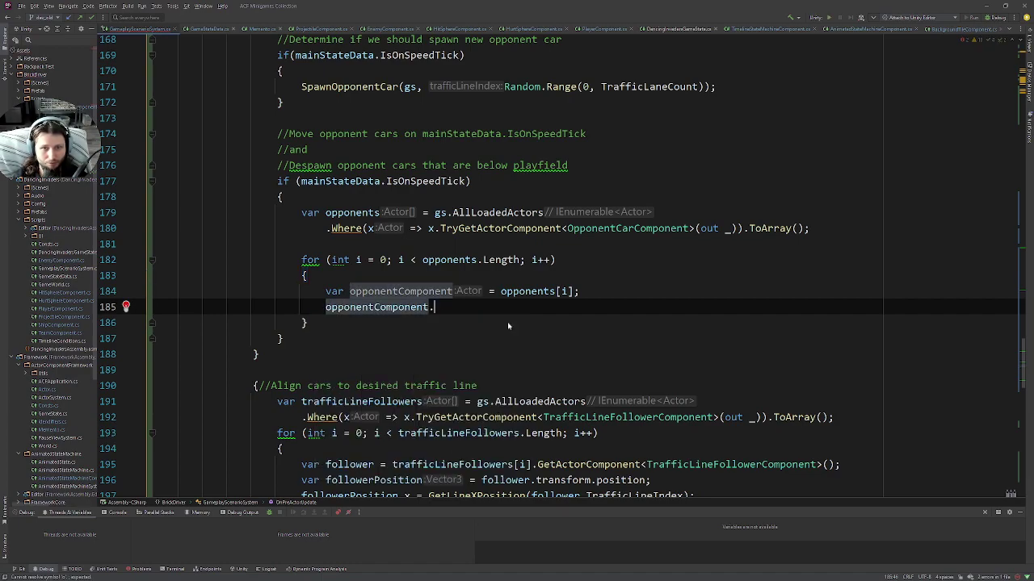
# Write opponentComponent.transform.position -= Vector3.down; on line 185 using autocomplete
pyautogui.write('.tr')
pyautogui.press('Return')
pyautogui.write('.po')
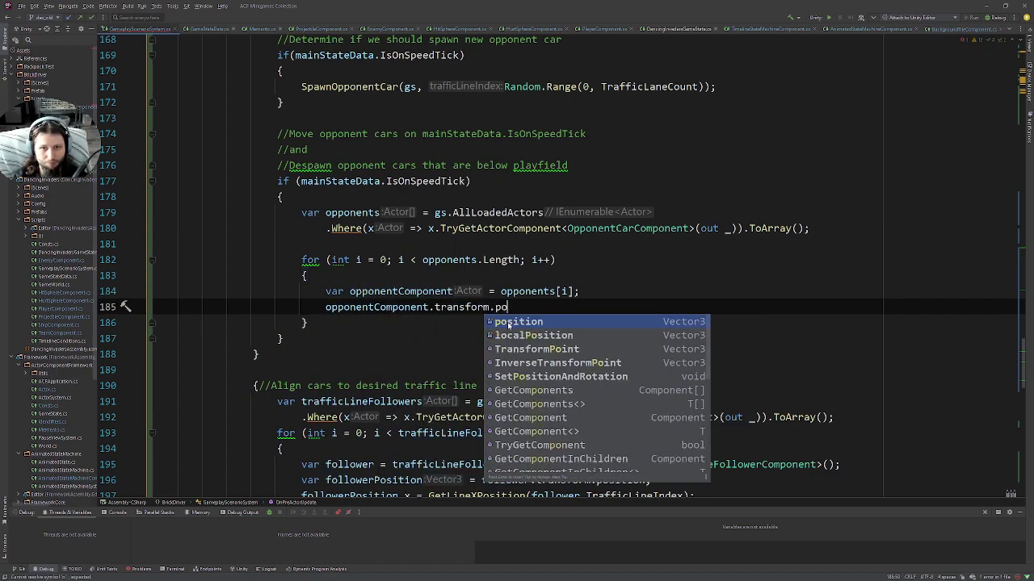
pyautogui.press('Return')
pyautogui.write('-= ')
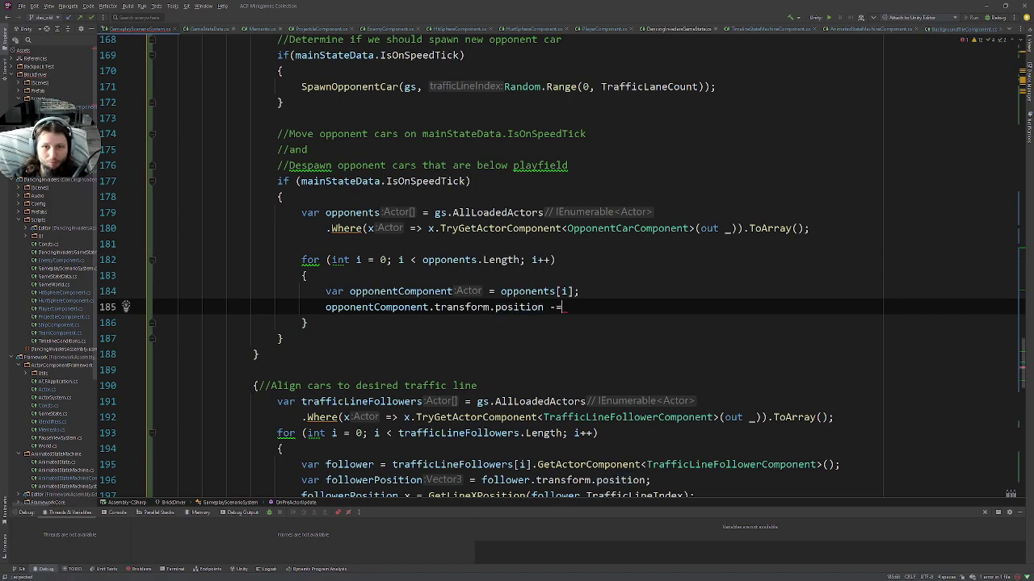
pyautogui.write('V')
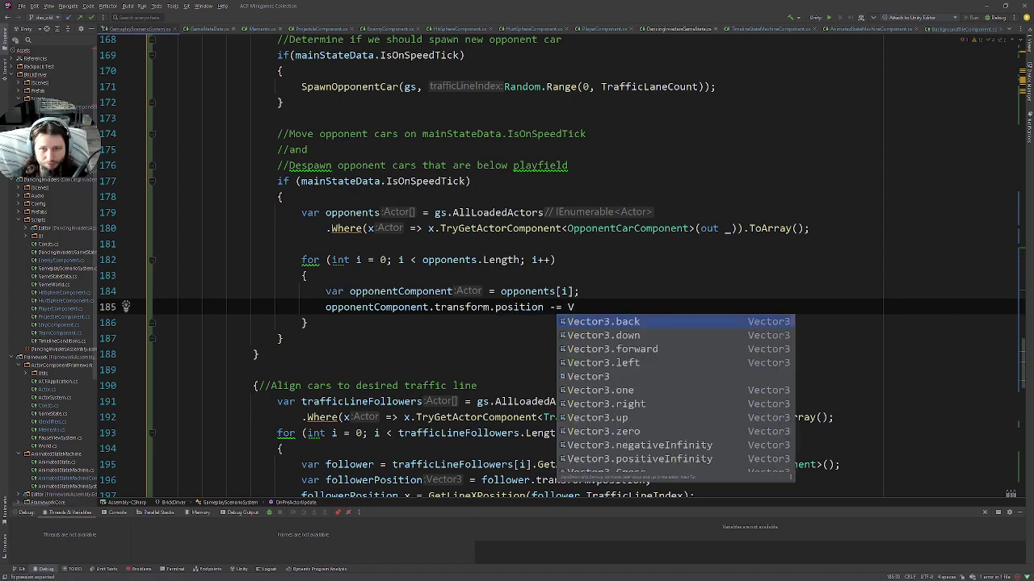
pyautogui.press('Down')
pyautogui.press('Return')
pyautogui.write(';')
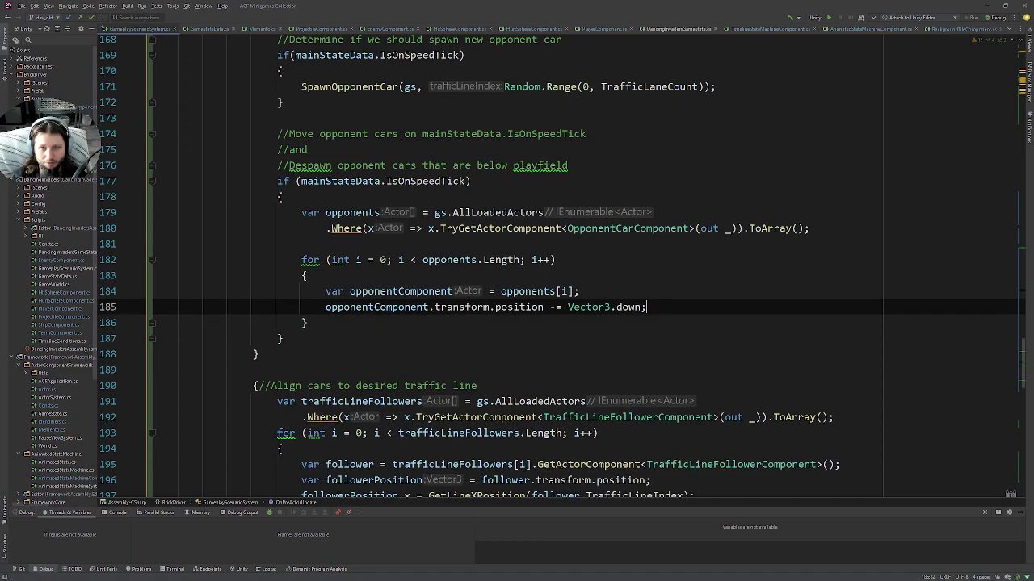
# Compare the Vector3.down usage with the background tile code, then return to line 185
pyautogui.click(631, 305)
pyautogui.scroll(3, 606, 252)
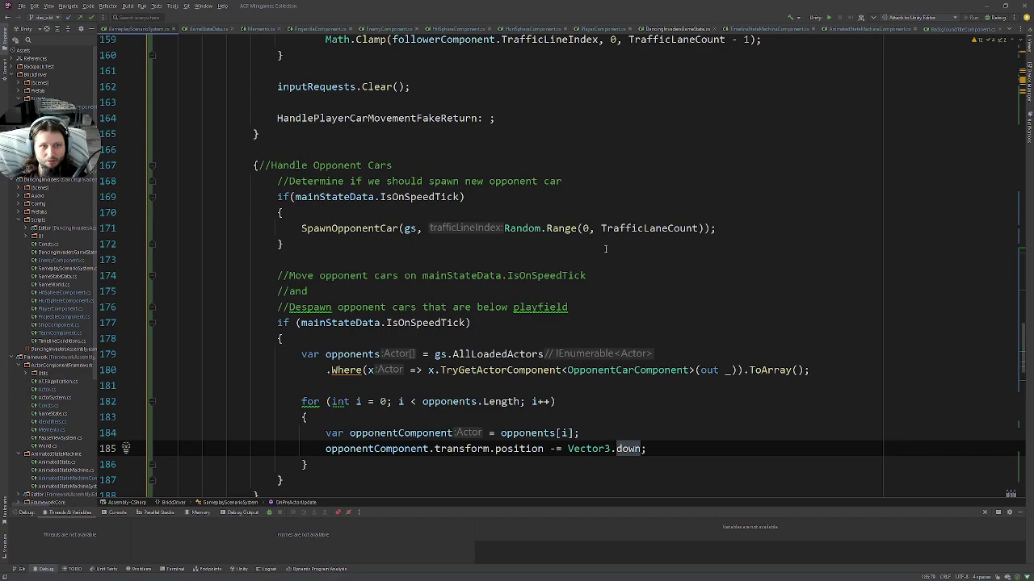
pyautogui.scroll(5, 605, 249)
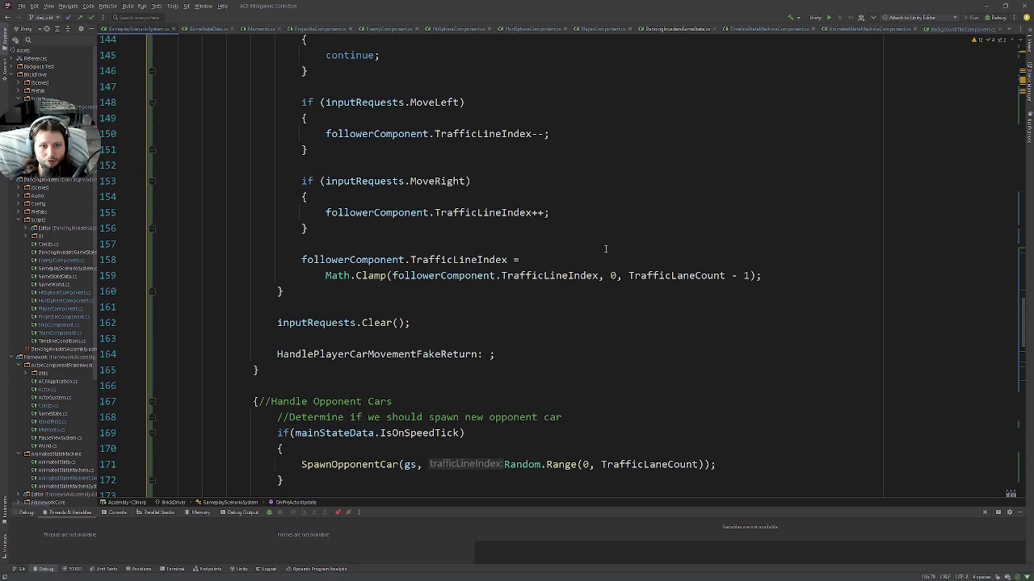
pyautogui.scroll(3, 605, 249)
pyautogui.scroll(2, 605, 248)
pyautogui.scroll(4, 605, 249)
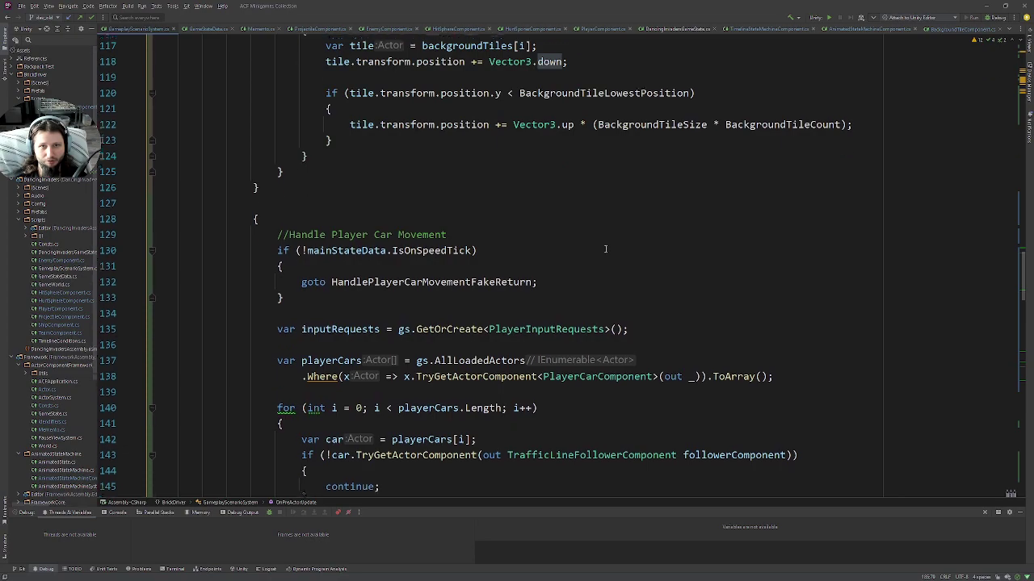
pyautogui.scroll(1, 605, 249)
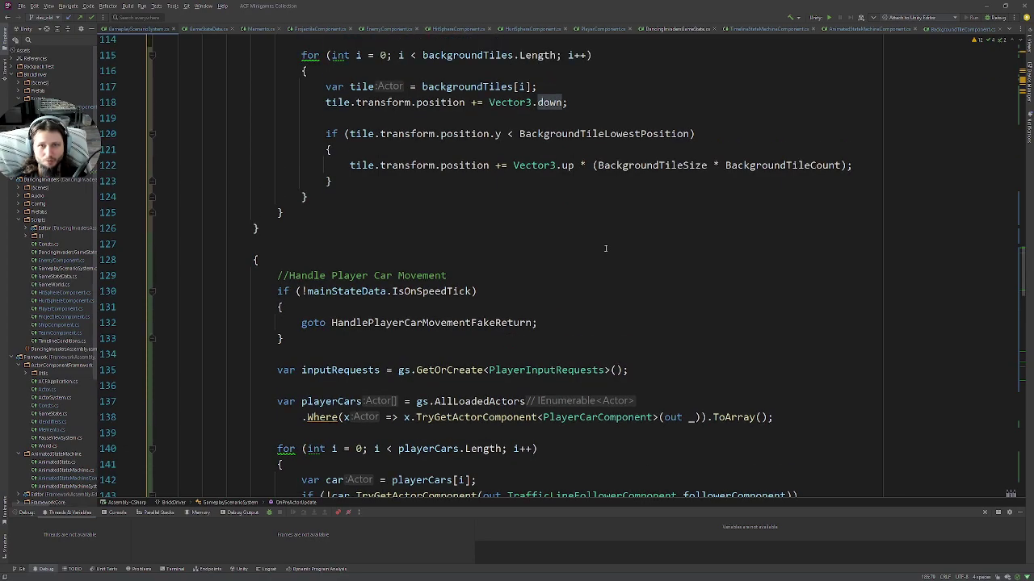
pyautogui.scroll(2, 605, 248)
pyautogui.scroll(2, 605, 249)
pyautogui.scroll(1, 605, 249)
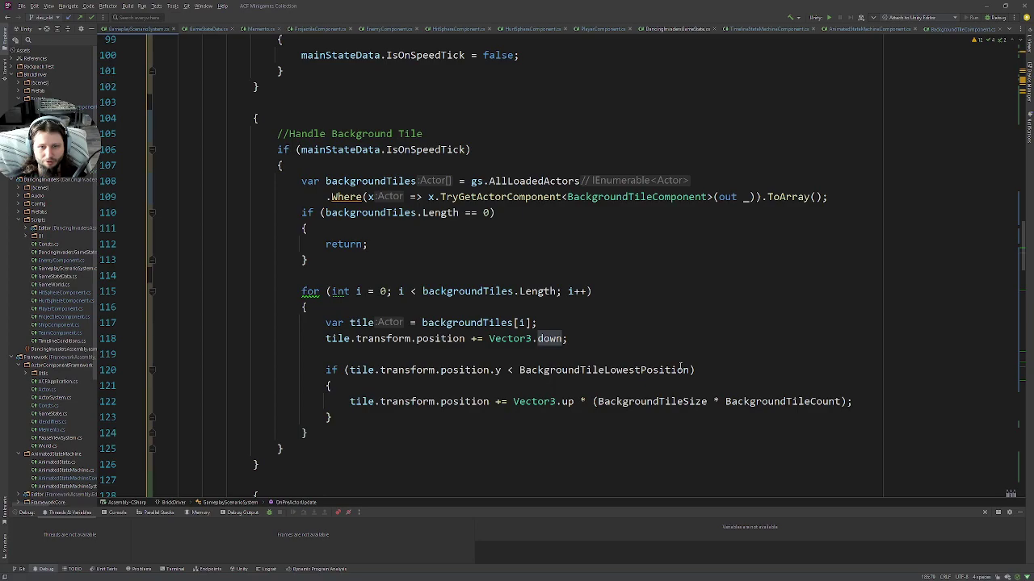
pyautogui.hotkey('ctrl', 'F3')
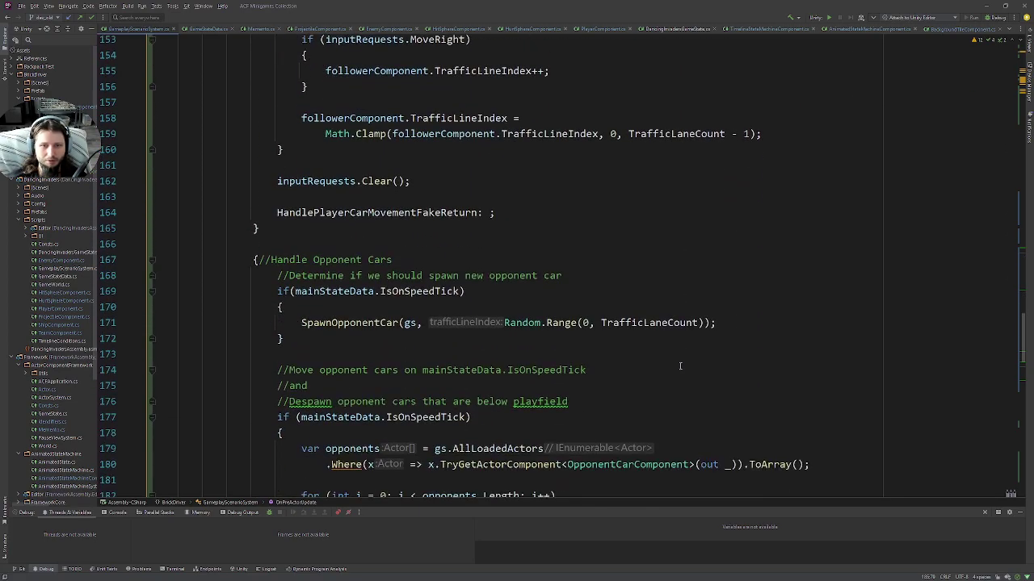
# Change the -= operator on line 185 to +=
pyautogui.click(556, 307)
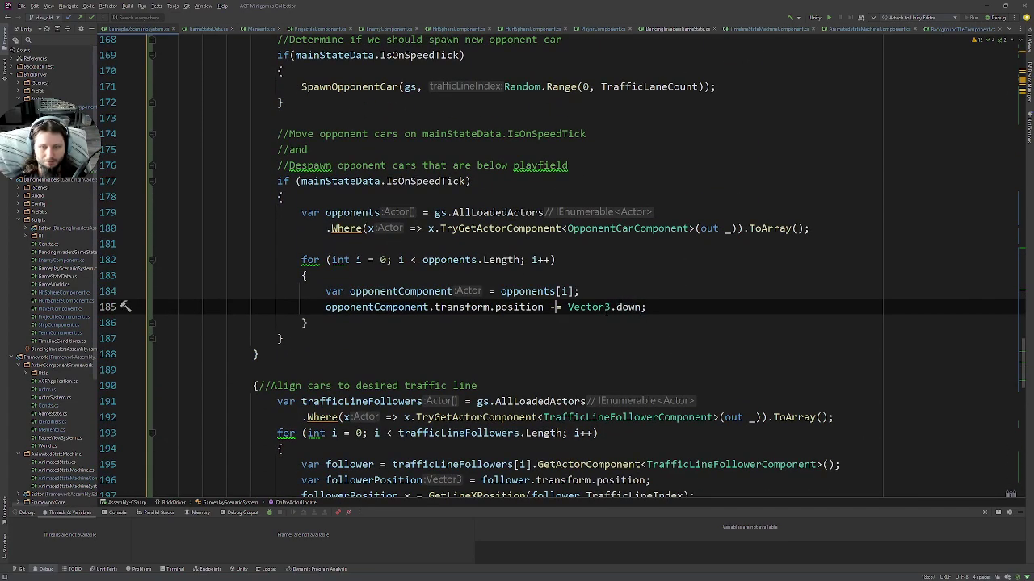
pyautogui.press('BackSpace')
pyautogui.write('+')
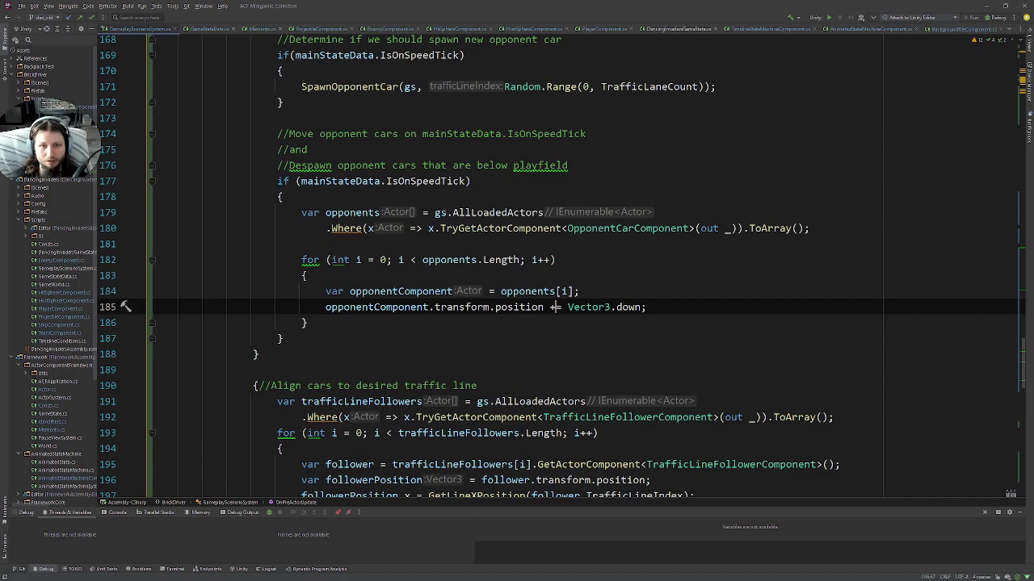
# Insert blank lines after the opponents query instead of after the movement loop
pyautogui.click(307, 322)
pyautogui.press('Return')
pyautogui.press('Return')
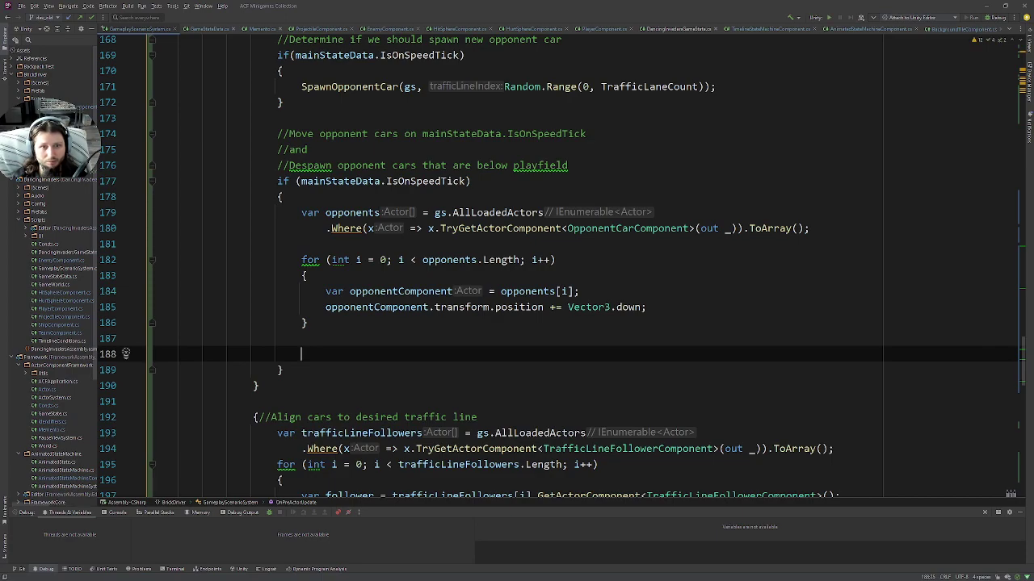
pyautogui.press('BackSpace')
pyautogui.press('BackSpace')
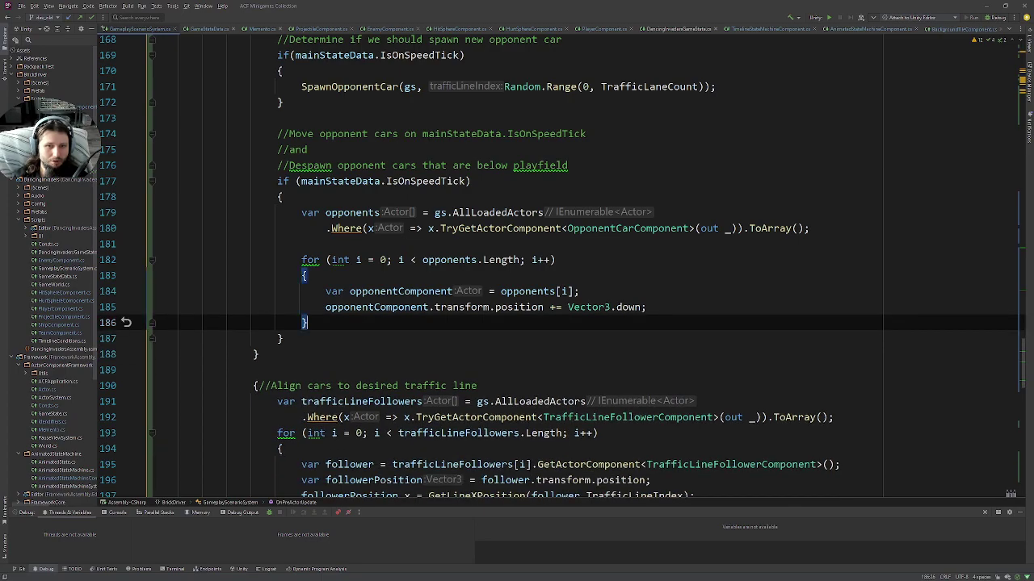
pyautogui.click(703, 302)
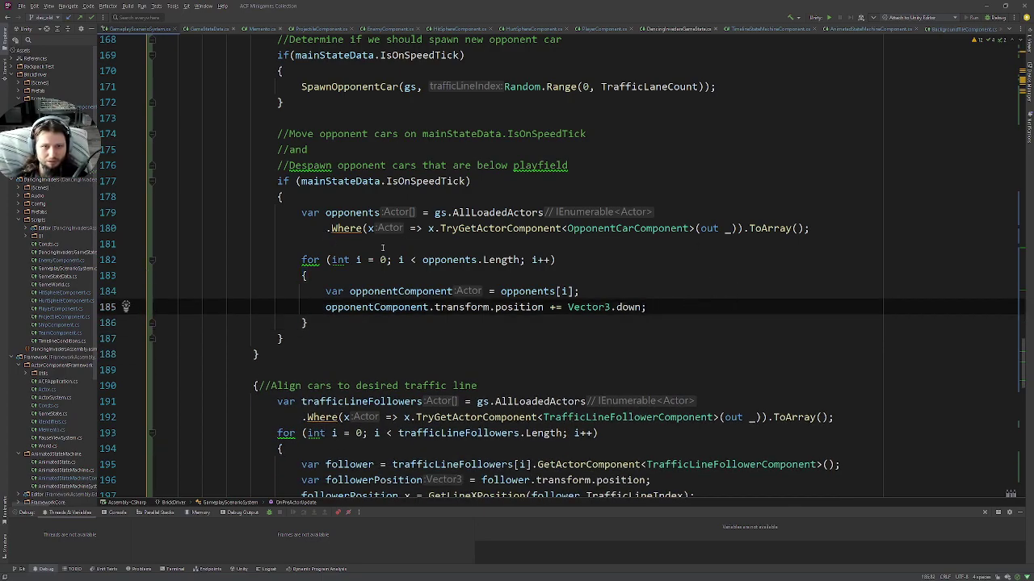
pyautogui.click(828, 230)
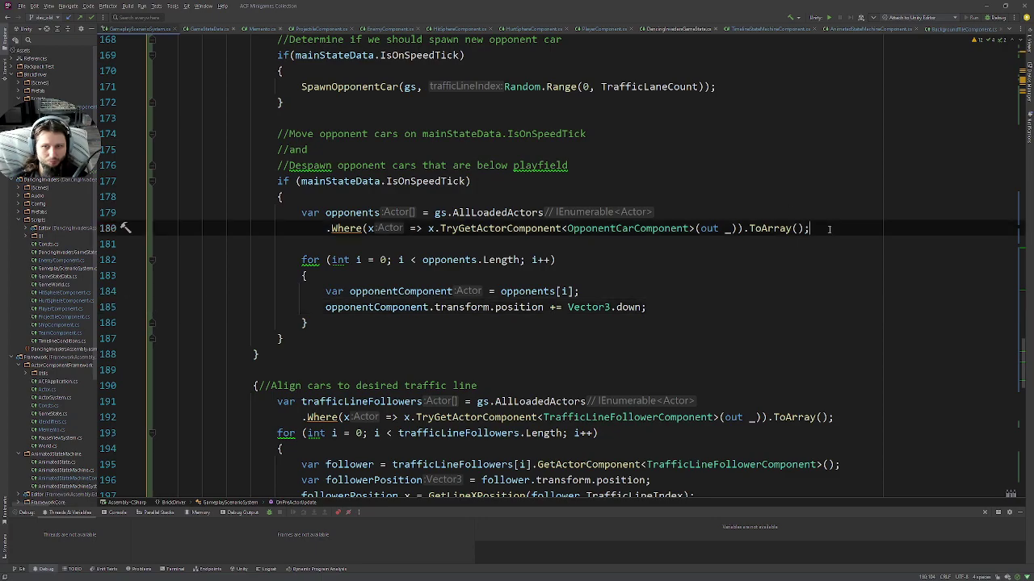
pyautogui.press('Return')
pyautogui.press('Return')
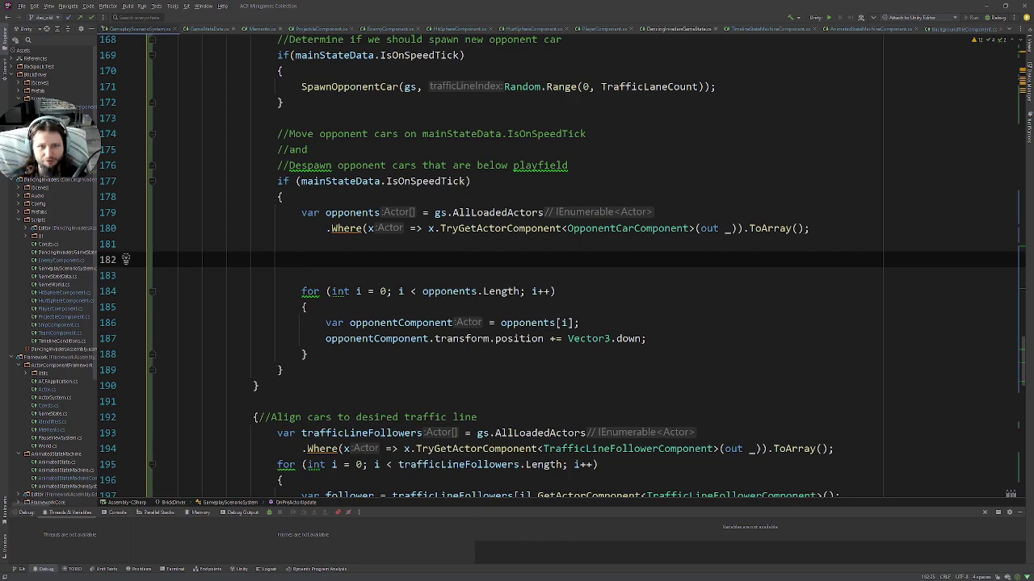
# Add a for-loop template below the movement loop, then delete it
pyautogui.click(309, 354)
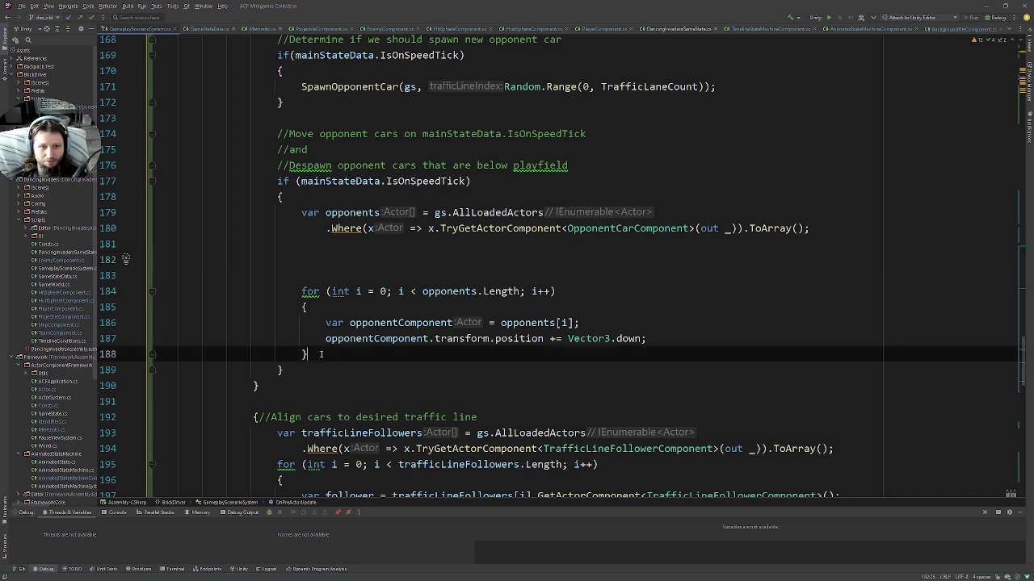
pyautogui.press('Return')
pyautogui.press('Return')
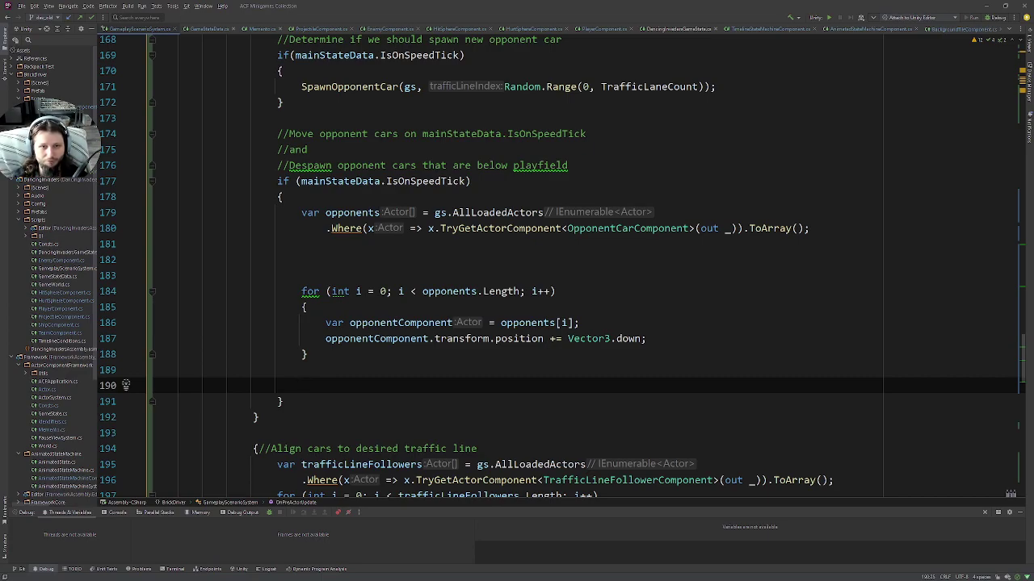
pyautogui.write('FOR')
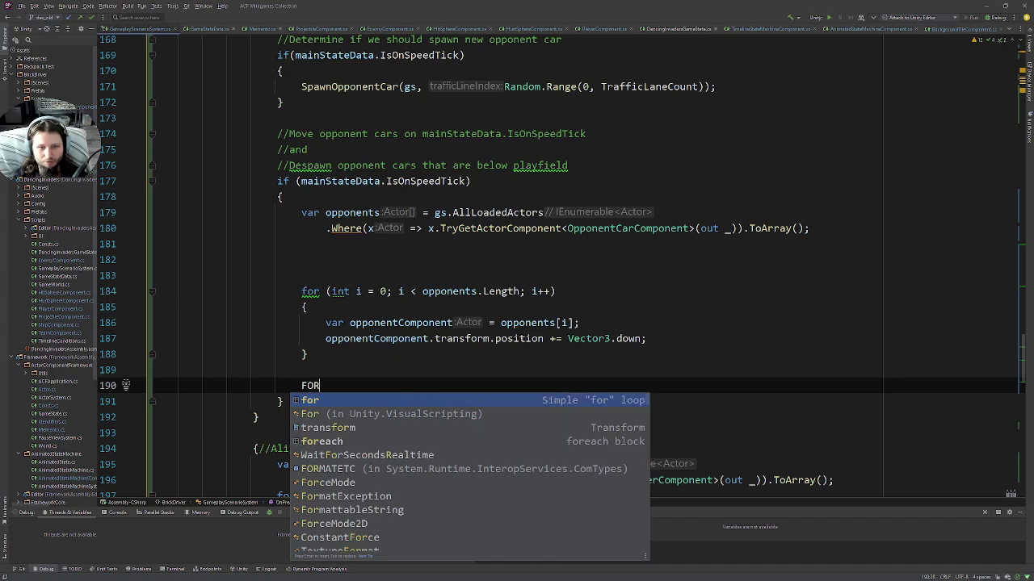
pyautogui.press('Return')
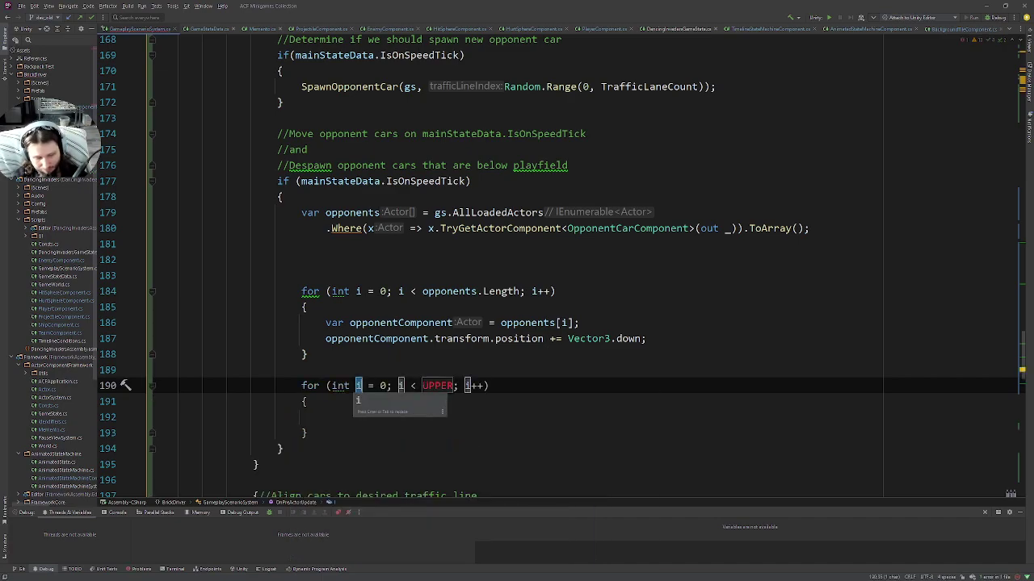
pyautogui.moveTo(308, 434); pyautogui.dragTo(315, 367)
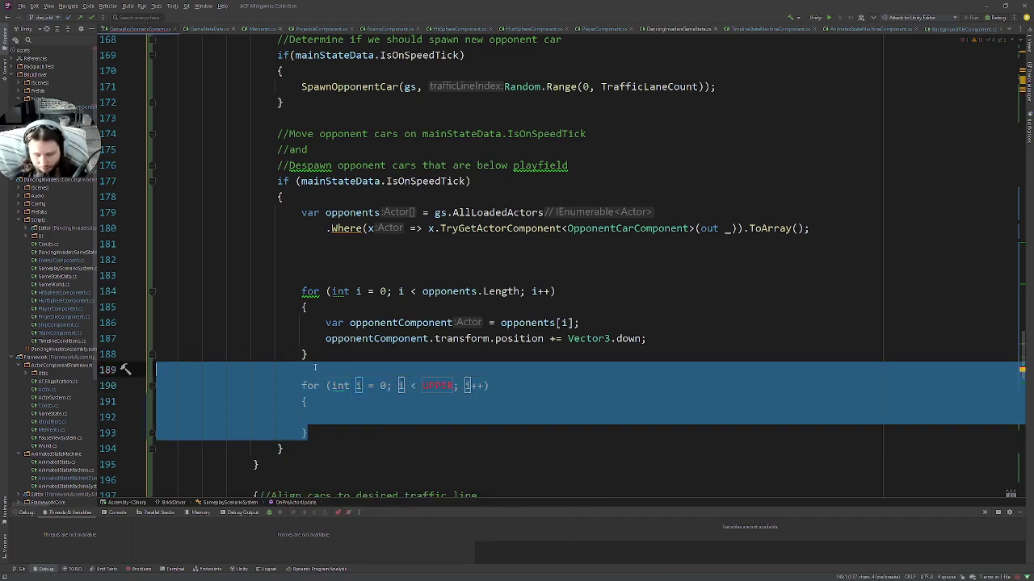
pyautogui.press('BackSpace')
# Insert a reverse for-loop with forr, delete it, and return to the opponent lookup line
pyautogui.press('Return')
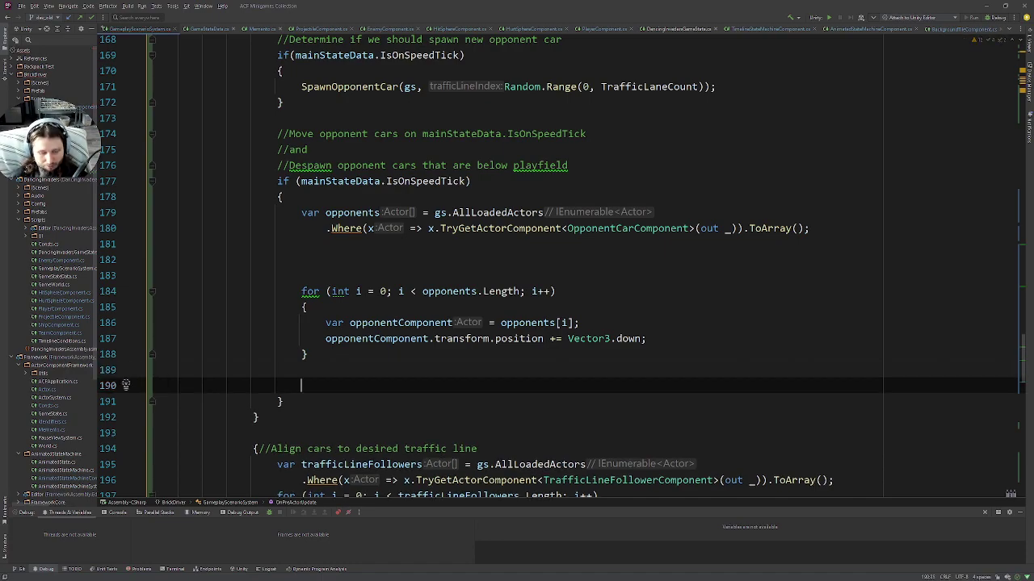
pyautogui.write('forr')
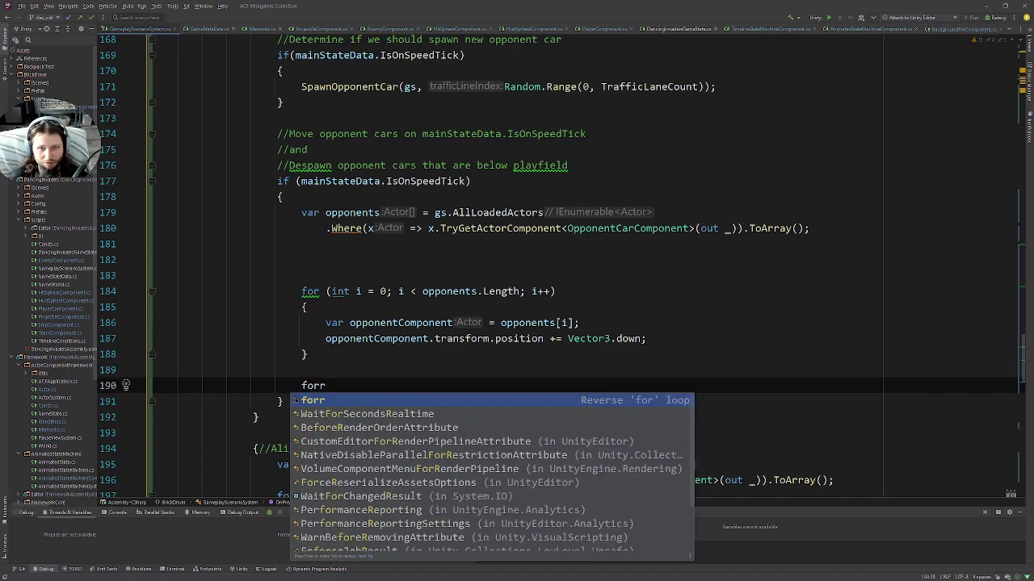
pyautogui.press('Tab')
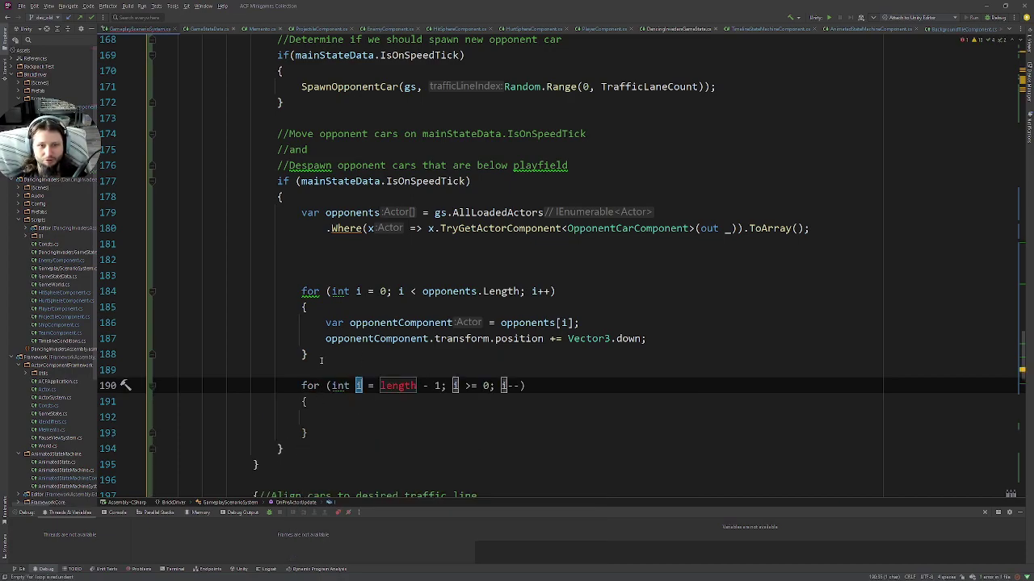
pyautogui.moveTo(320, 361); pyautogui.dragTo(319, 439)
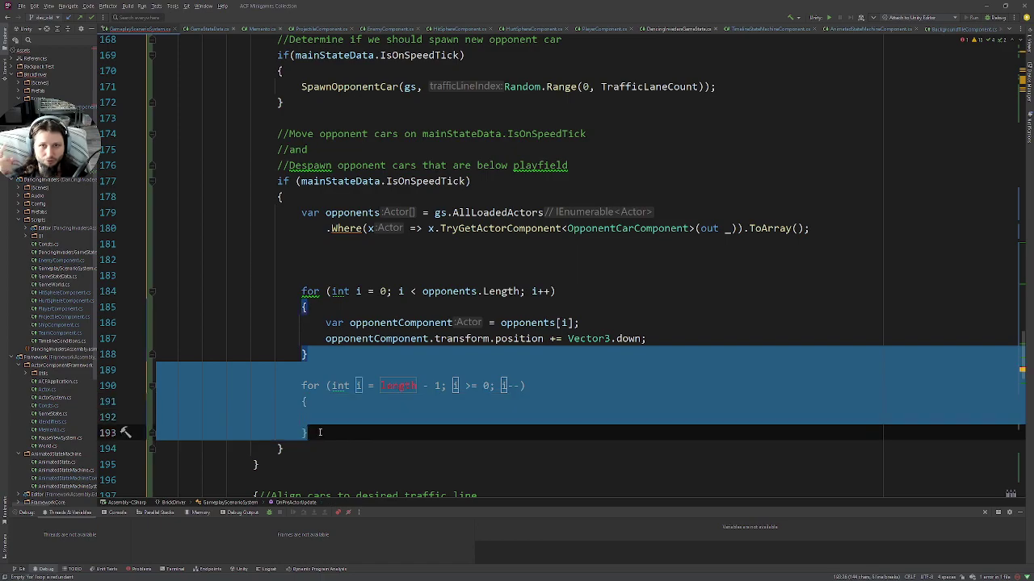
pyautogui.press('Delete')
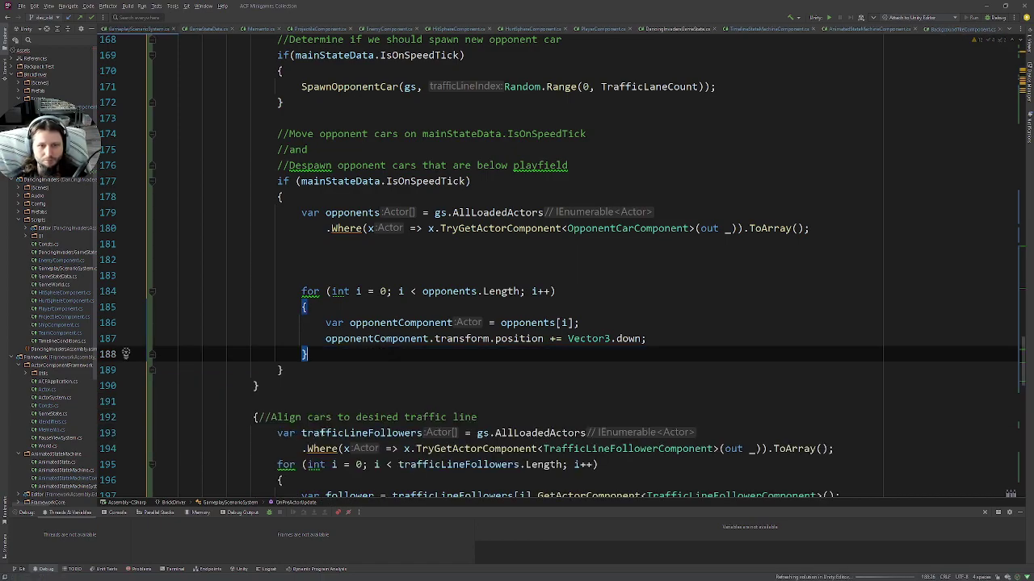
pyautogui.click(342, 312)
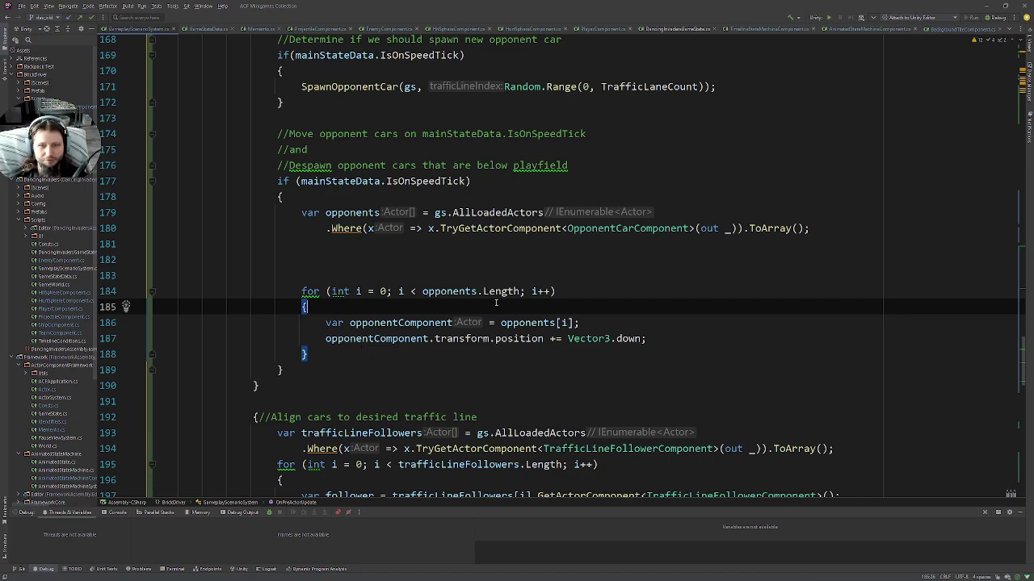
pyautogui.press('Down')
pyautogui.press('End')
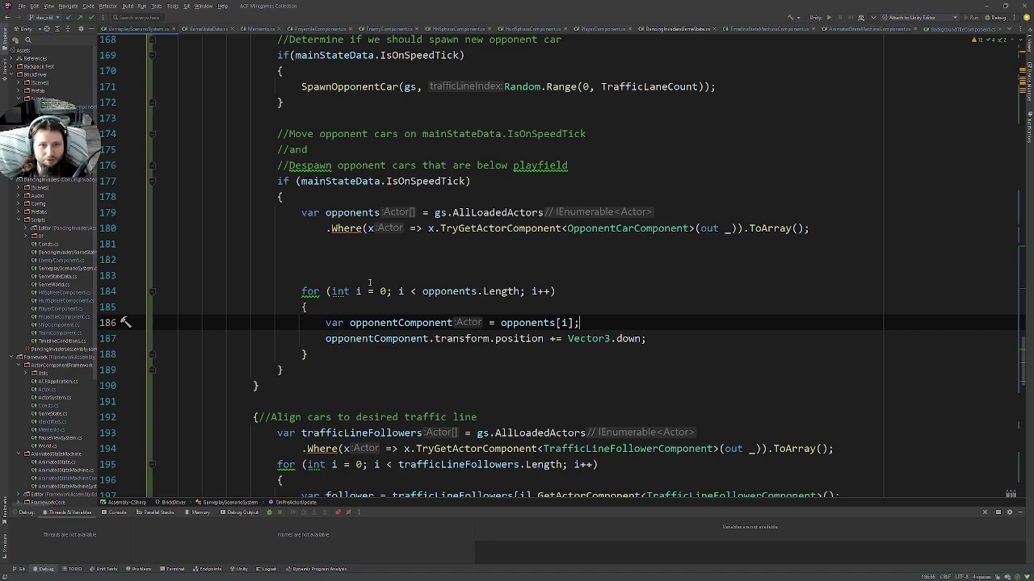
# Delete the extra blank line above the opponent loop
pyautogui.click(370, 282)
pyautogui.hotkey('shift', 'Up')
pyautogui.hotkey('shift', 'Up')
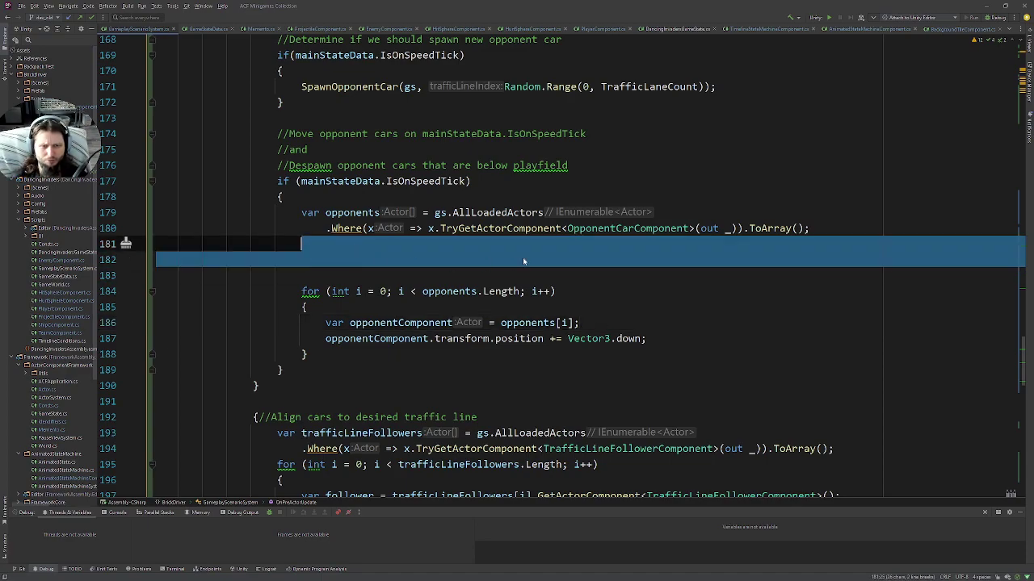
pyautogui.press('BackSpace')
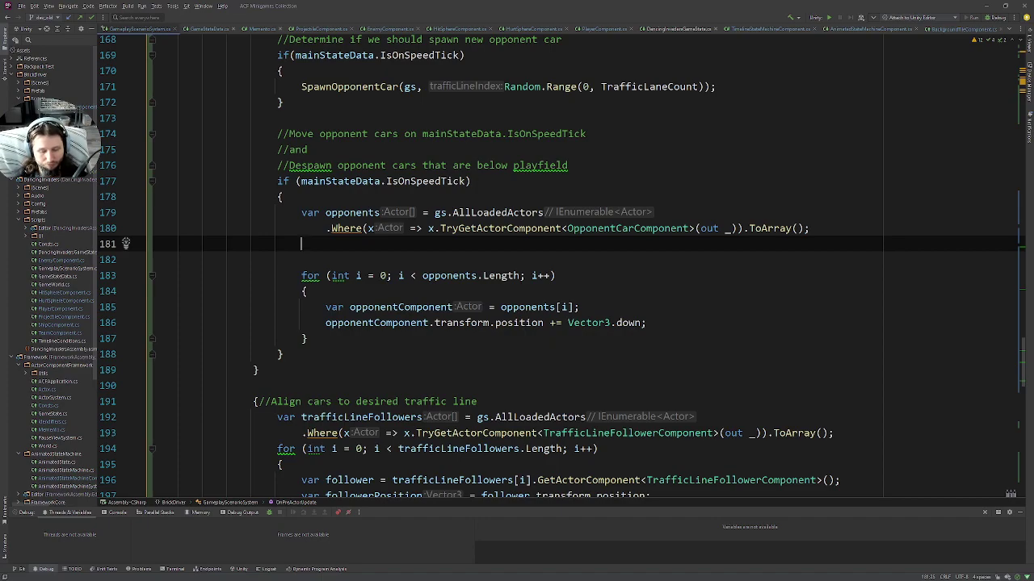
# Search for 'actorst' and copy the actorsToLoad declaration from SpawnInitialActors
pyautogui.hotkey('ctrl', 'f')
pyautogui.write('actor')
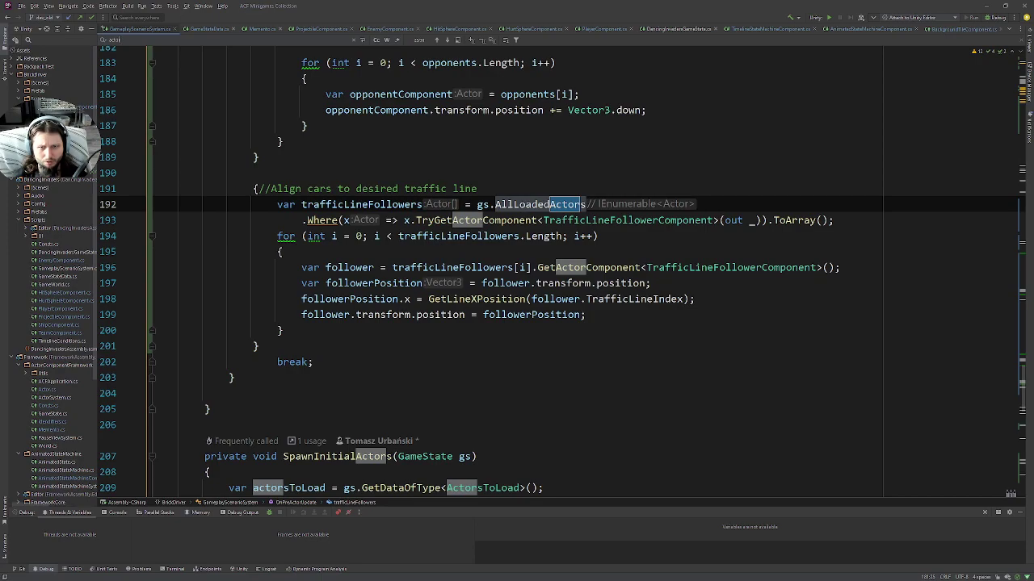
pyautogui.write('stoload')
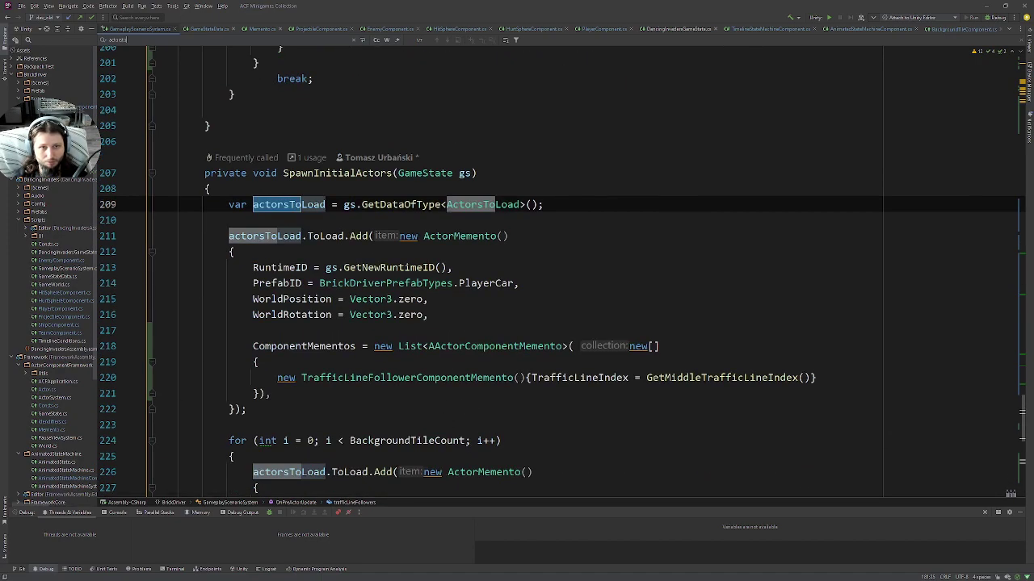
pyautogui.moveTo(545, 204); pyautogui.dragTo(209, 188)
pyautogui.hotkey('ctrl', 'c')
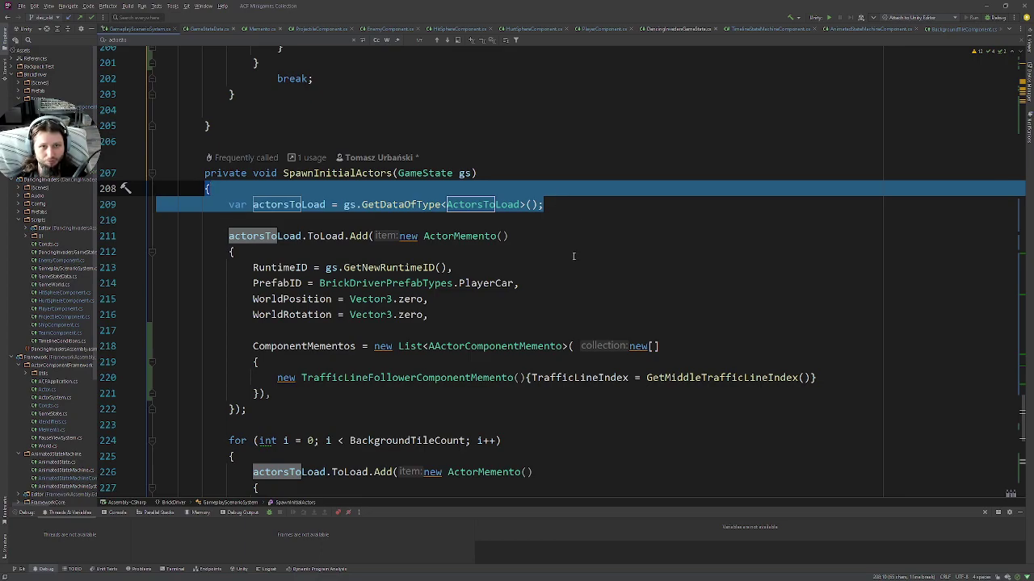
pyautogui.scroll(3, 574, 257)
pyautogui.scroll(5, 681, 152)
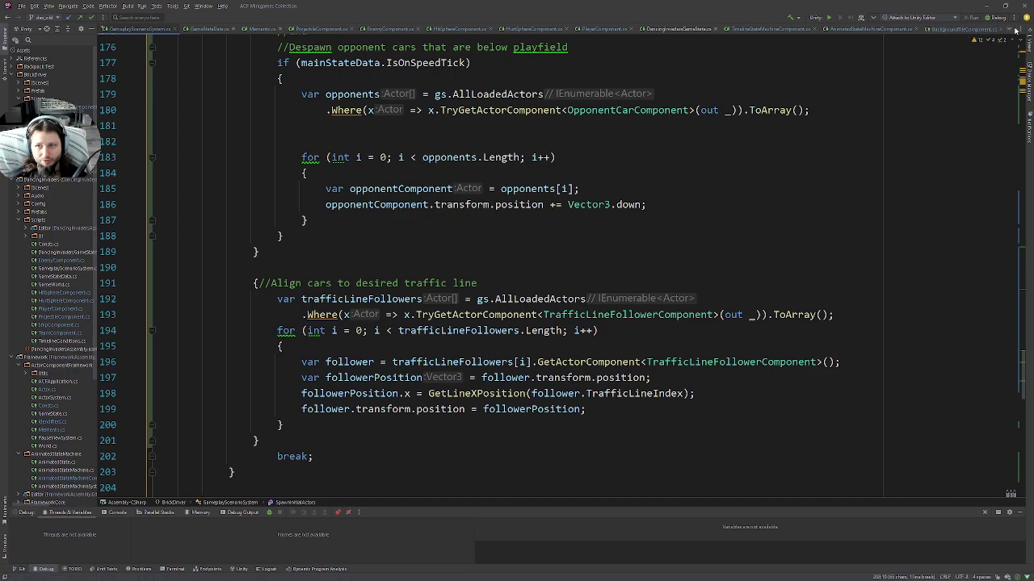
pyautogui.scroll(3, 749, 195)
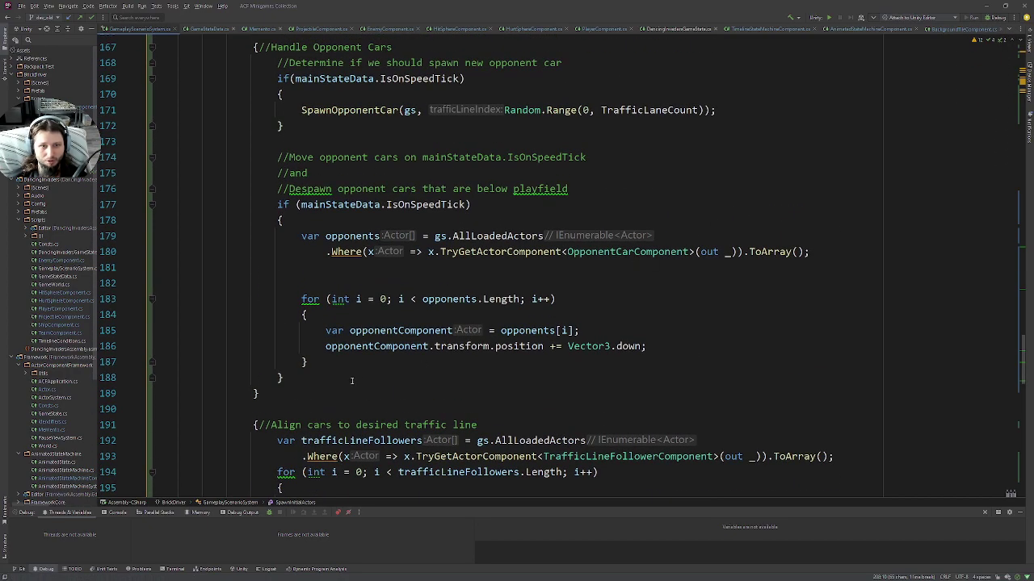
# Paste the declaration above the loop, changing it to ActorsToDelete with variable actorsToDelete
pyautogui.click(325, 268)
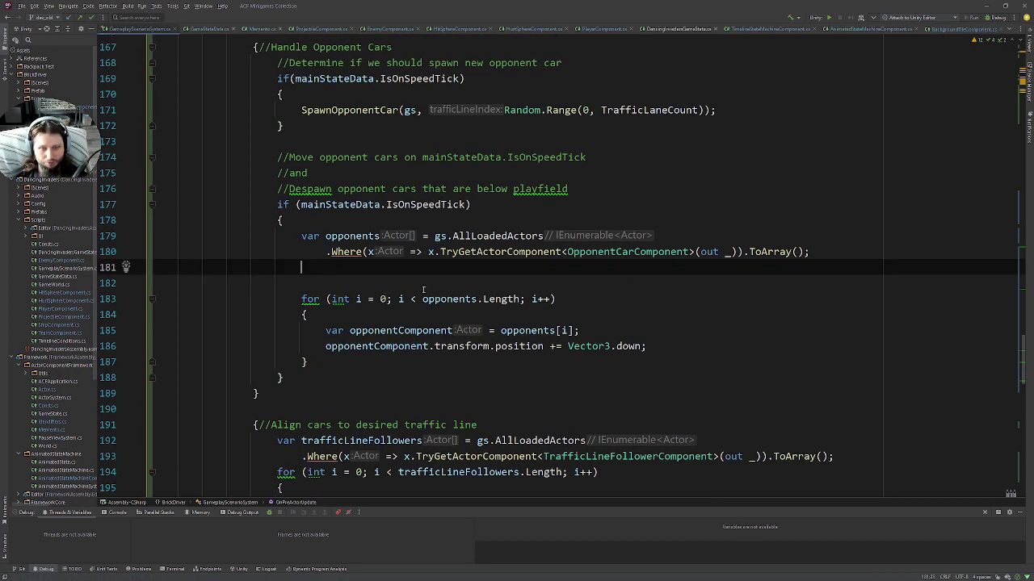
pyautogui.hotkey('ctrl', 'v')
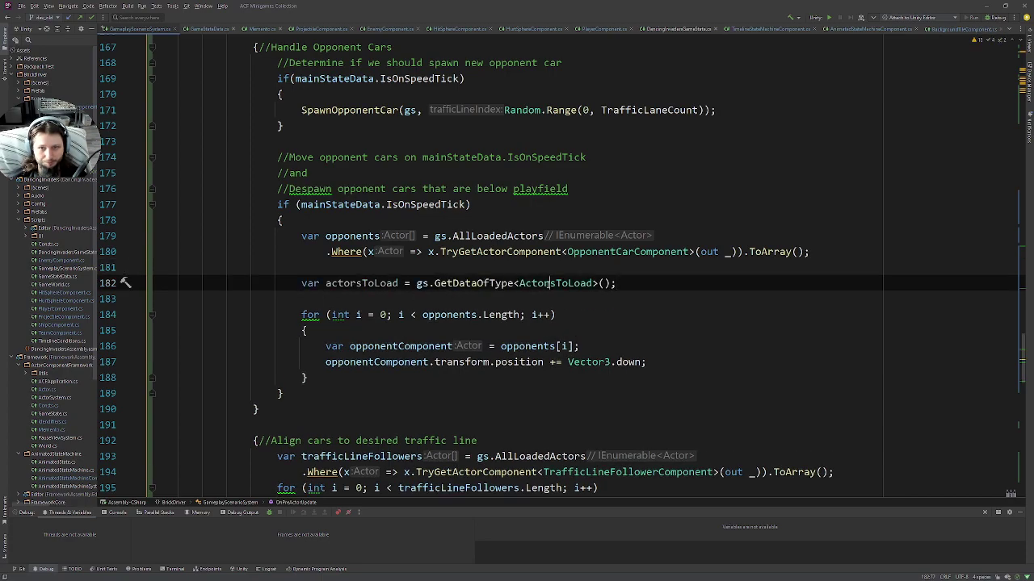
pyautogui.write('acto')
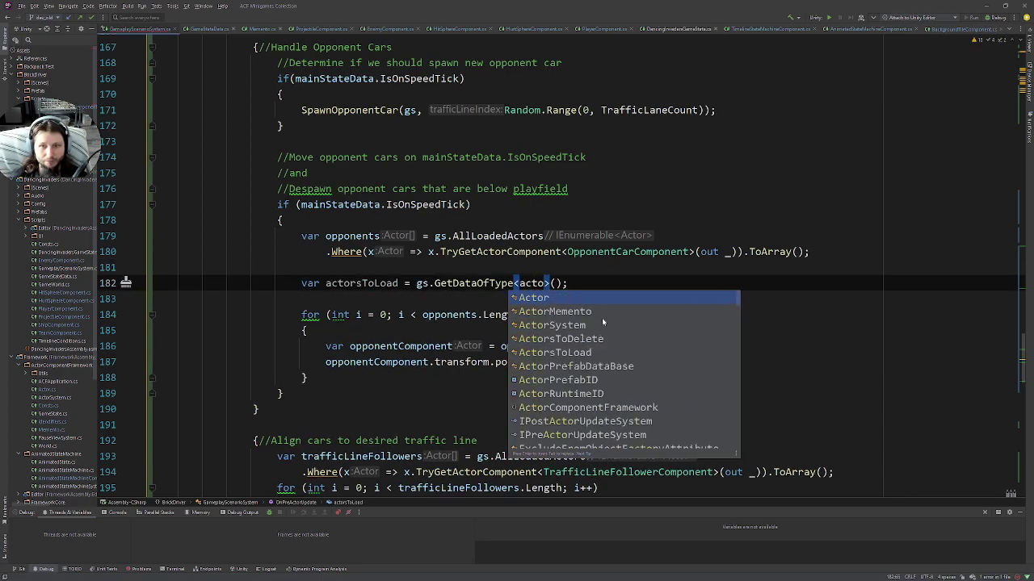
pyautogui.press('Down')
pyautogui.press('Return')
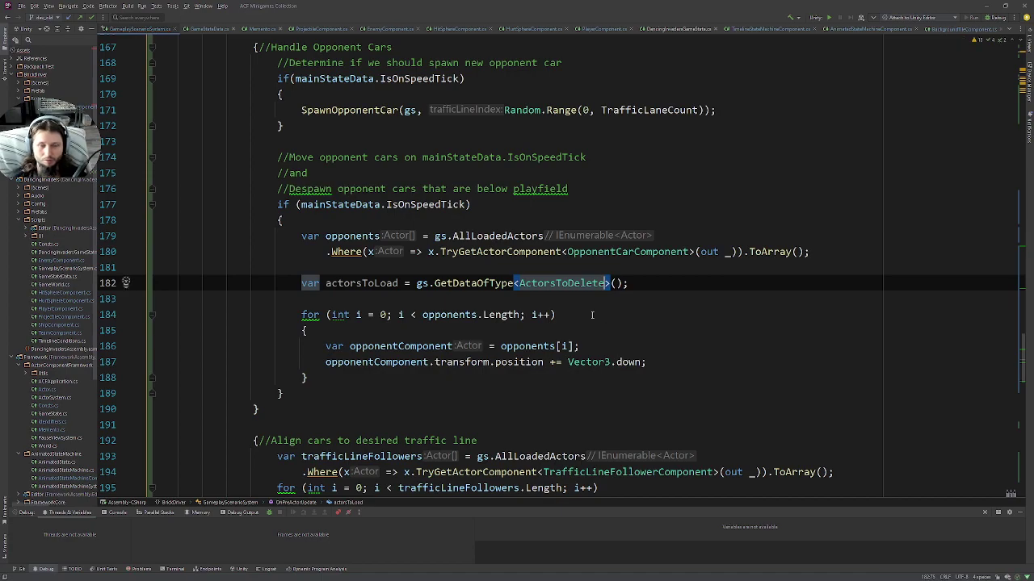
pyautogui.click(373, 287)
pyautogui.hotkey('ctrl', 'shift', 'Right')
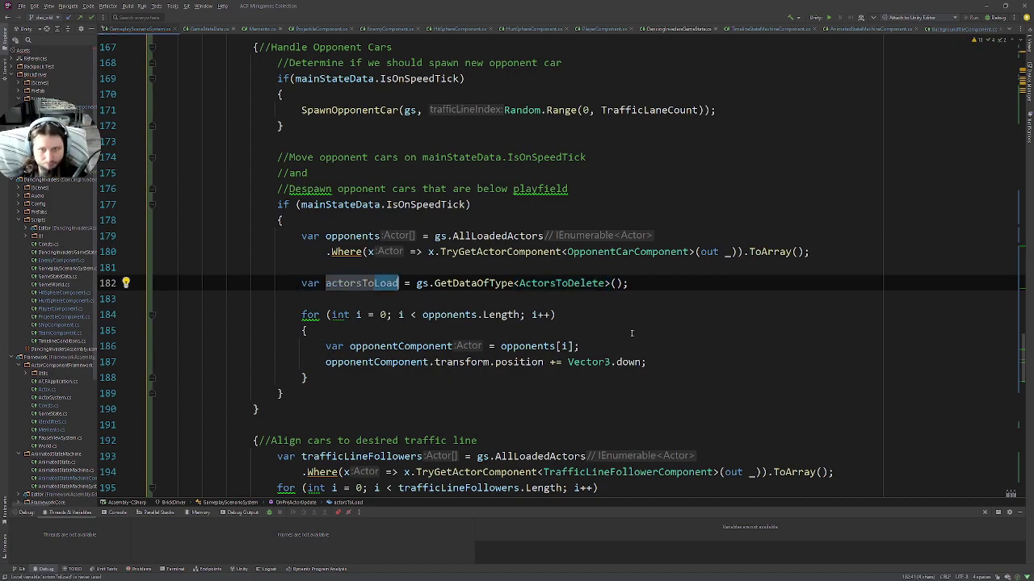
pyautogui.write('De')
pyautogui.press('Return')
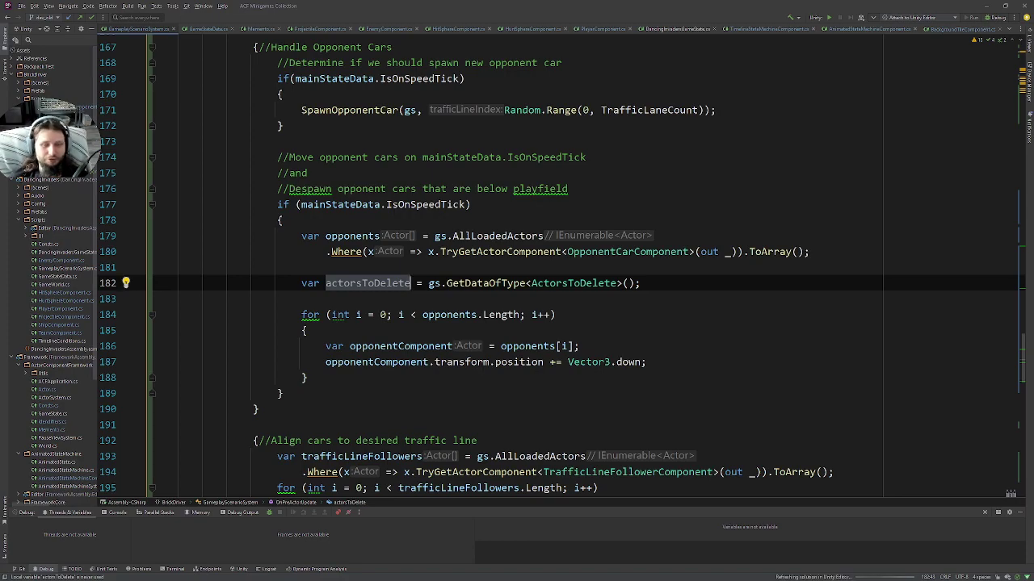
pyautogui.hotkey('ctrl', 'w')
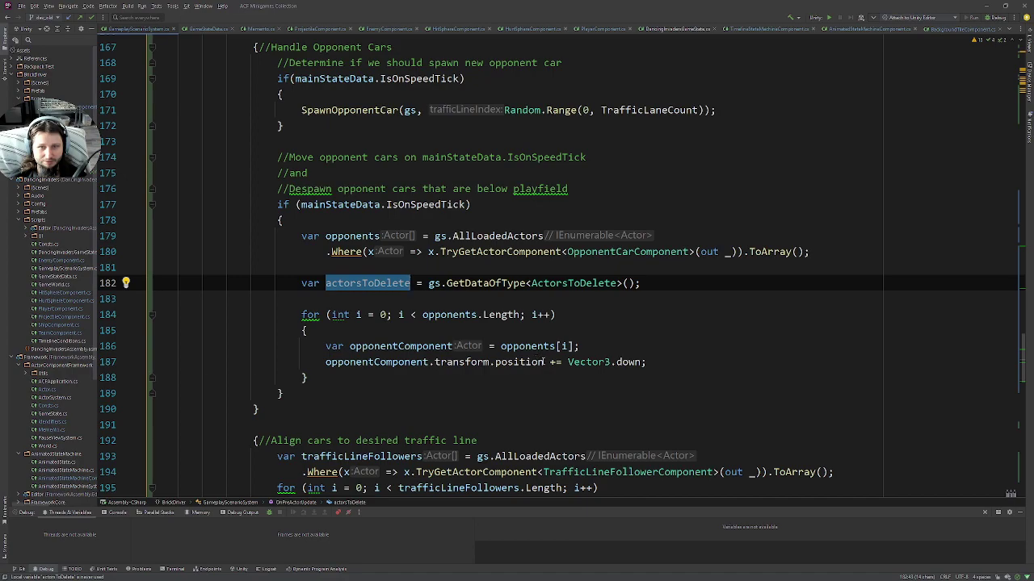
pyautogui.moveTo(544, 362); pyautogui.dragTo(326, 362)
pyautogui.hotkey('ctrl', 'c')
# Add an empty if (opponentComponent.transform.position.y < KillY) block after the downward move
pyautogui.click(688, 366)
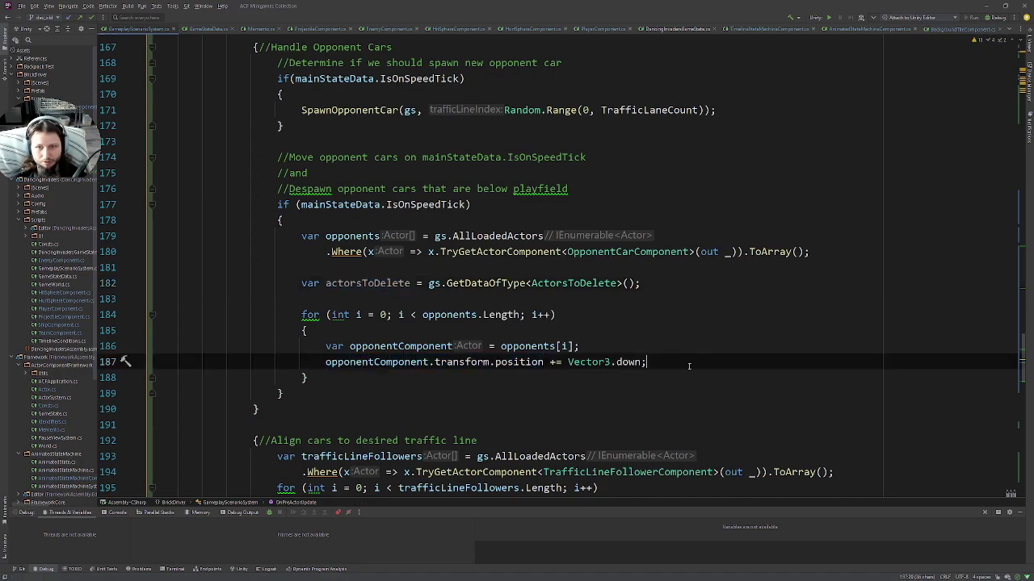
pyautogui.press('Return')
pyautogui.press('Return')
pyautogui.write('if')
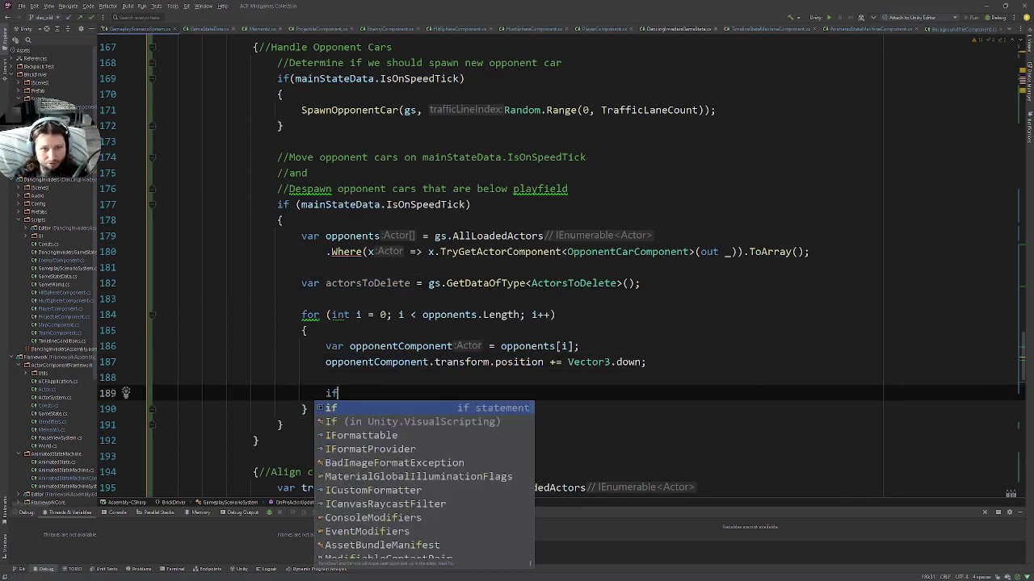
pyautogui.write('(')
pyautogui.hotkey('ctrl', 'v')
pyautogui.write('.')
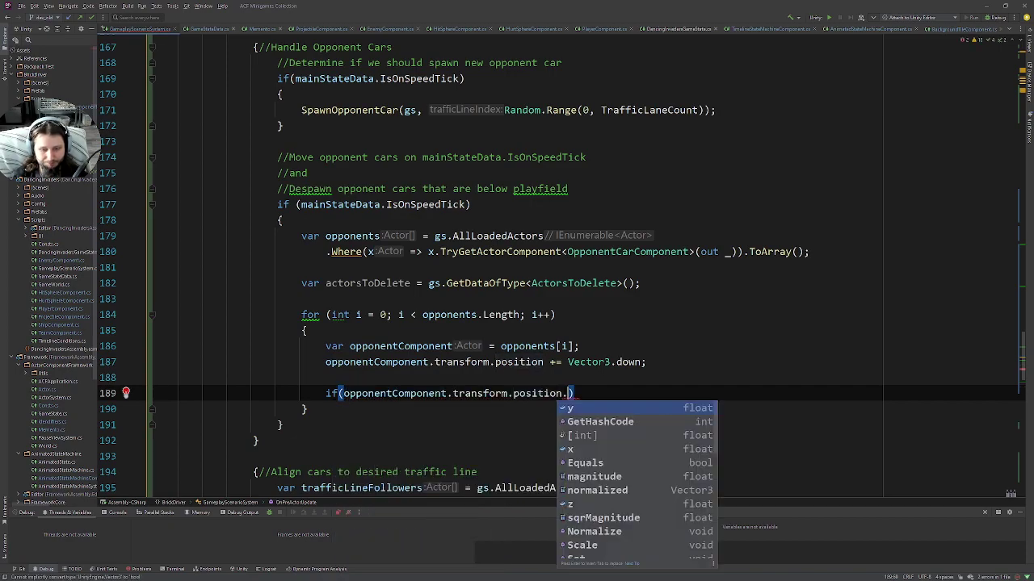
pyautogui.write('y <')
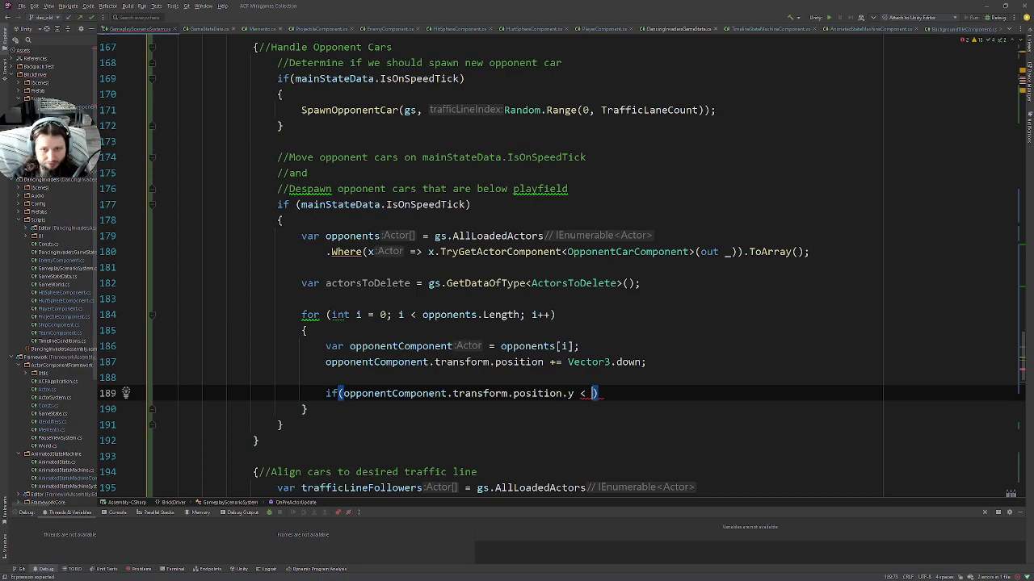
pyautogui.write(' Opp')
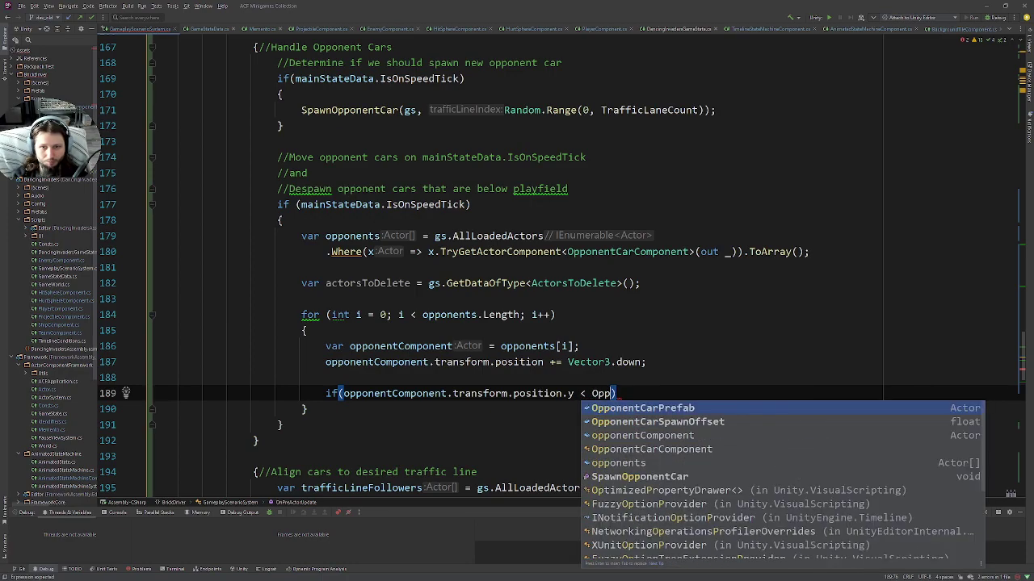
pyautogui.write('o')
pyautogui.press('BackSpace')
pyautogui.press('BackSpace')
pyautogui.press('BackSpace')
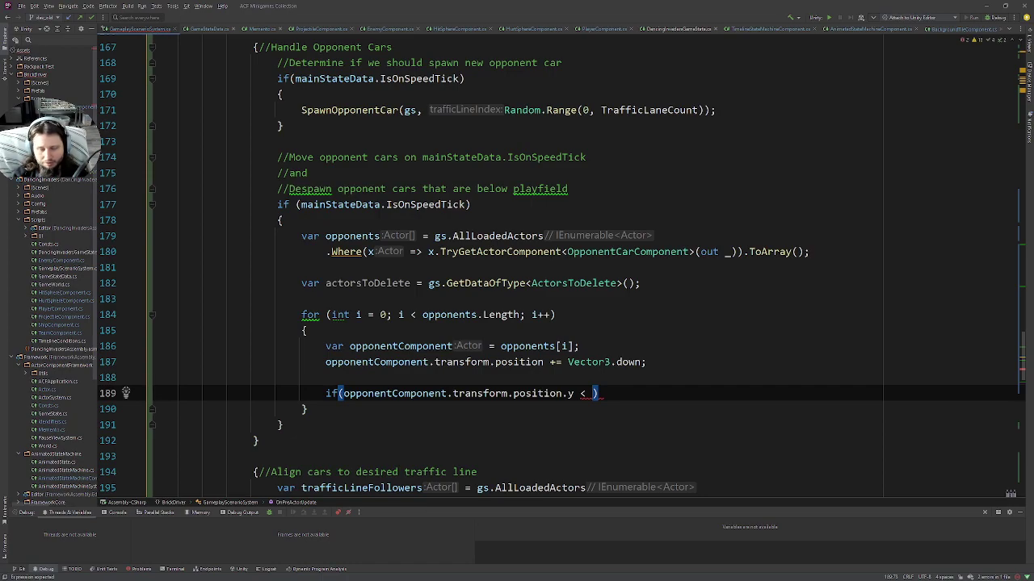
pyautogui.write('Ki')
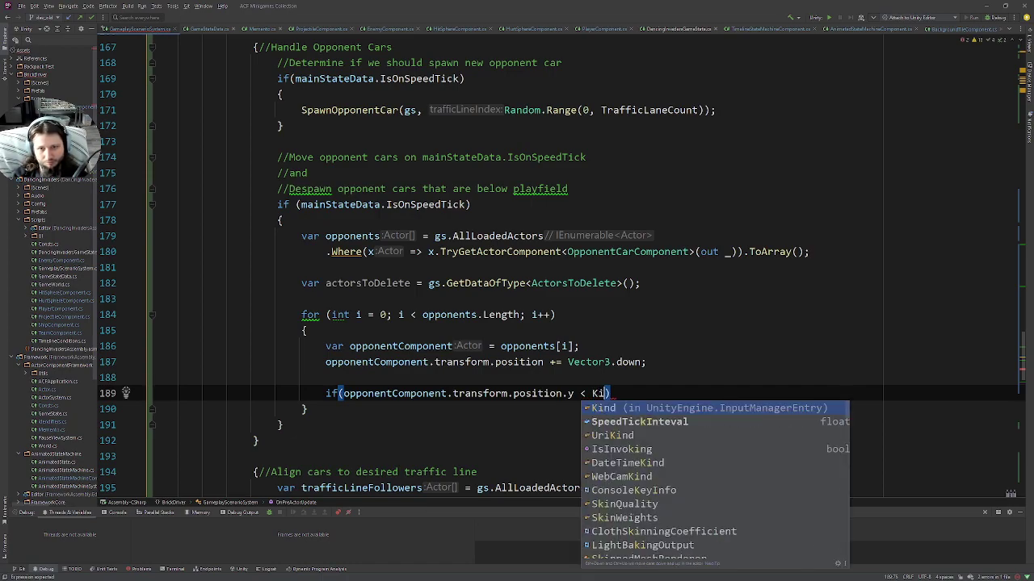
pyautogui.write('llY)')
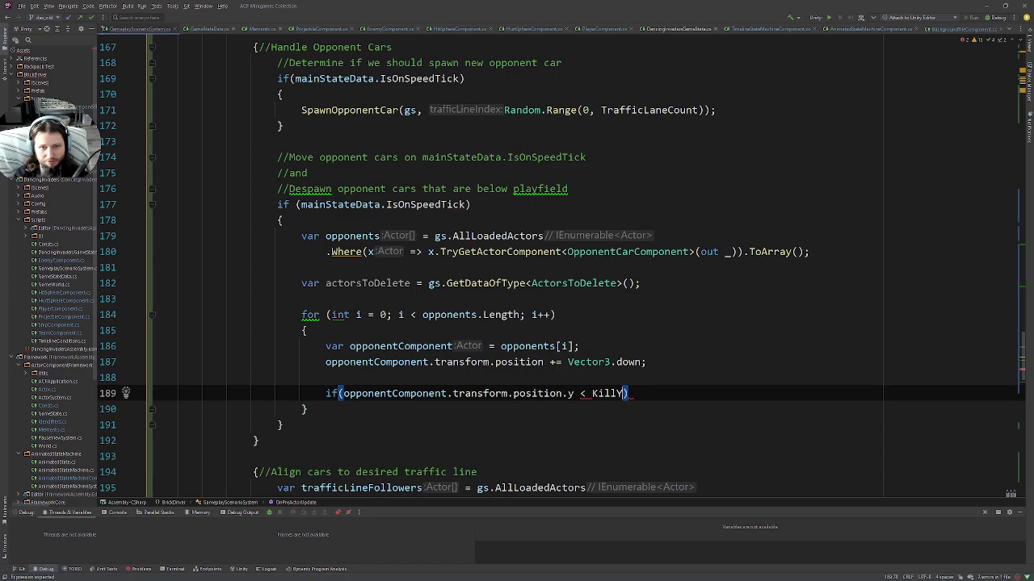
pyautogui.write('{')
pyautogui.press('Return')
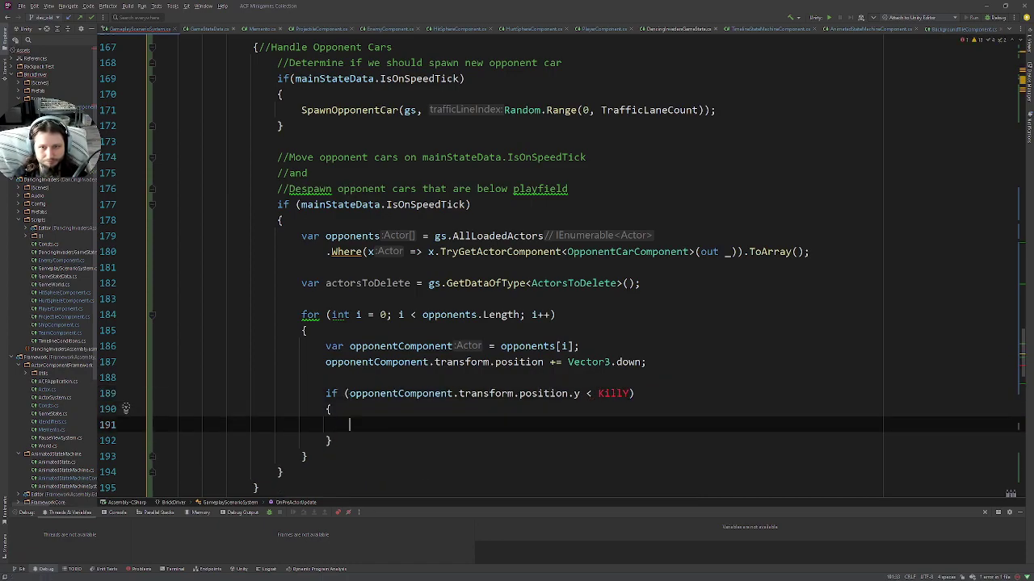
pyautogui.doubleClick(618, 393)
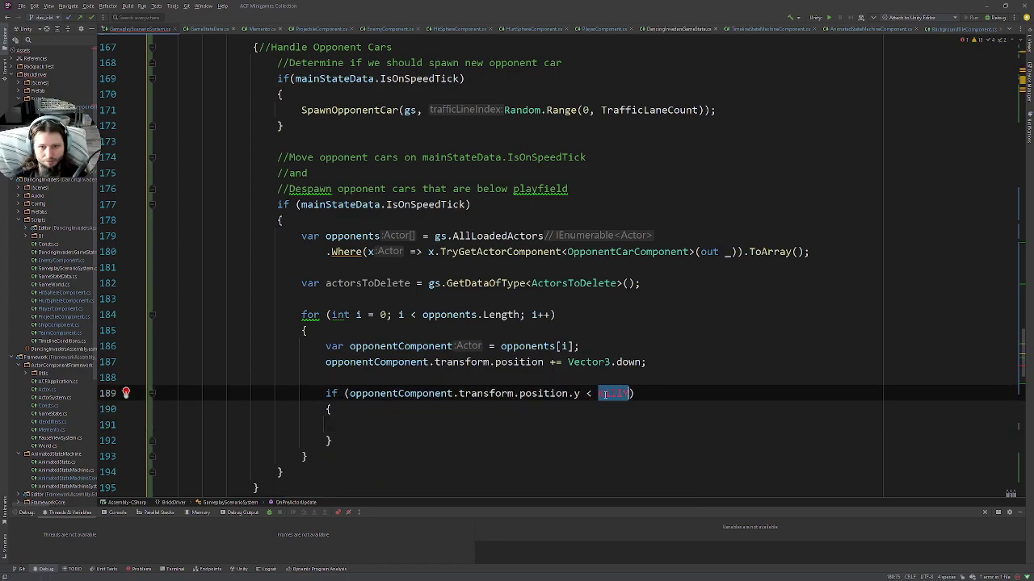
pyautogui.click(405, 420)
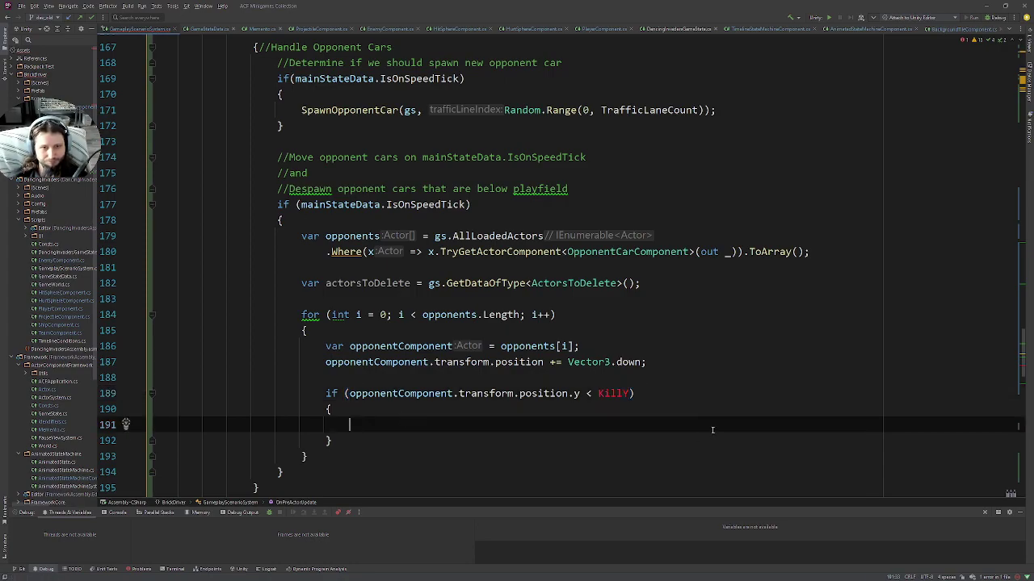
# Write actorsToDelete.ToDelete.Add(opponentComponent.RuntimeID); inside the if block
pyautogui.write('opponentComponent.transform.position')
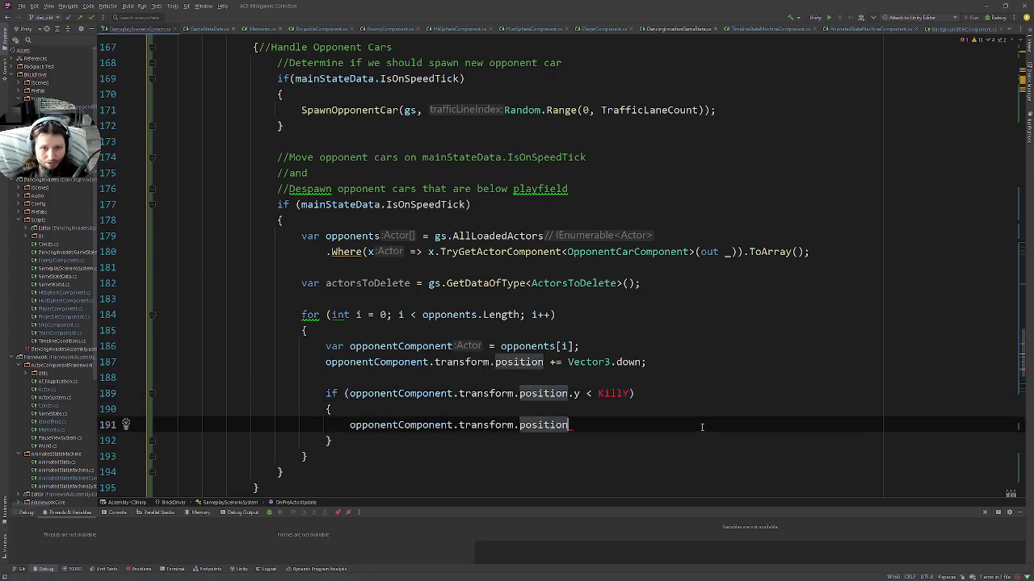
pyautogui.moveTo(578, 426); pyautogui.dragTo(350, 425)
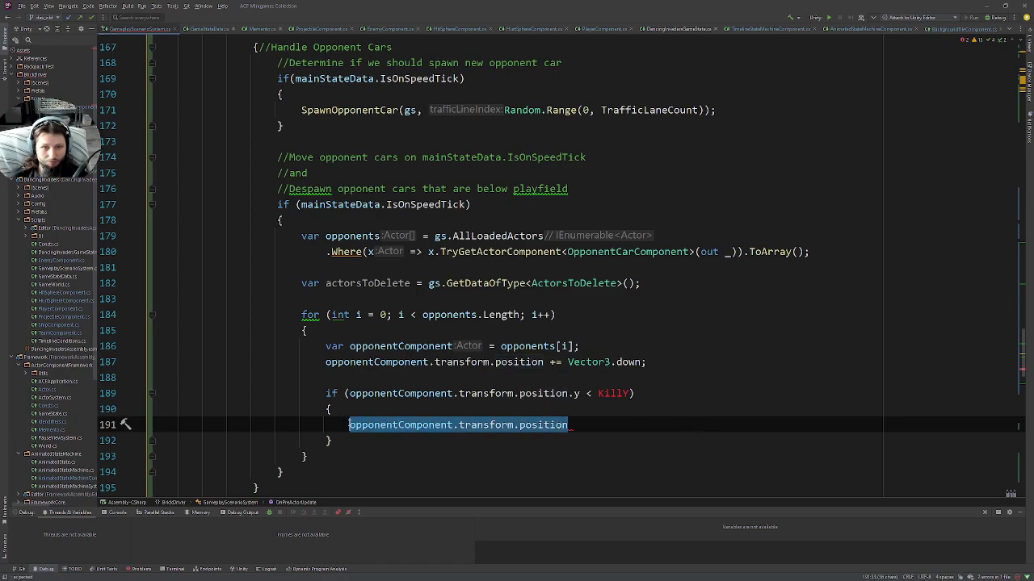
pyautogui.press('BackSpace')
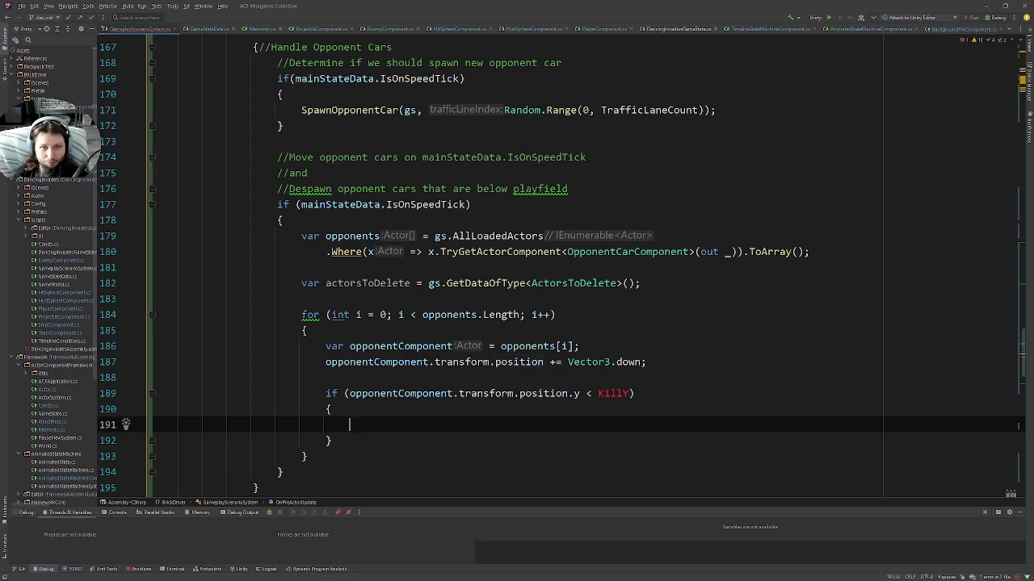
pyautogui.write('ac')
pyautogui.press('Return')
pyautogui.write('.')
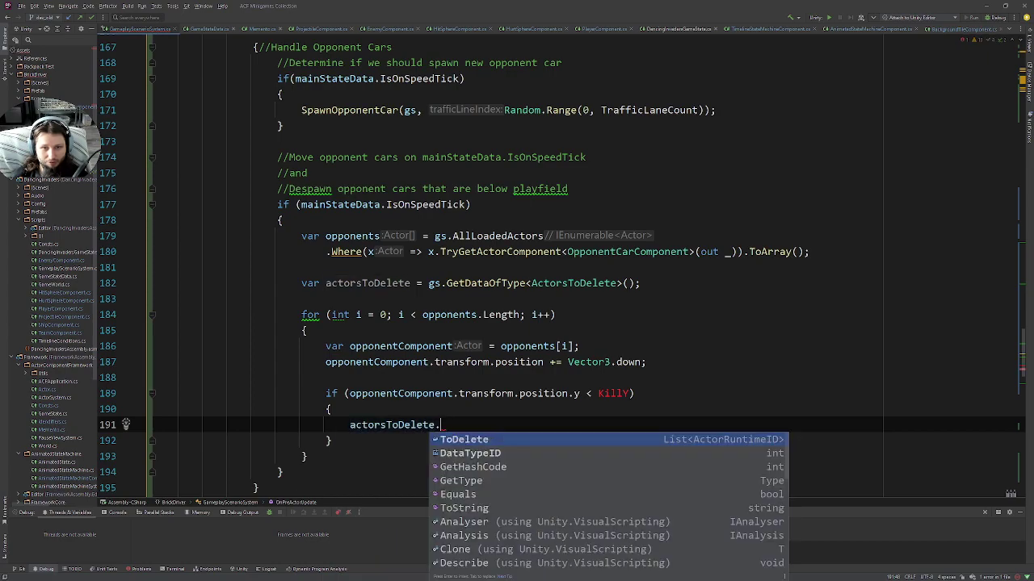
pyautogui.press('Return')
pyautogui.write('.a')
pyautogui.press('Return')
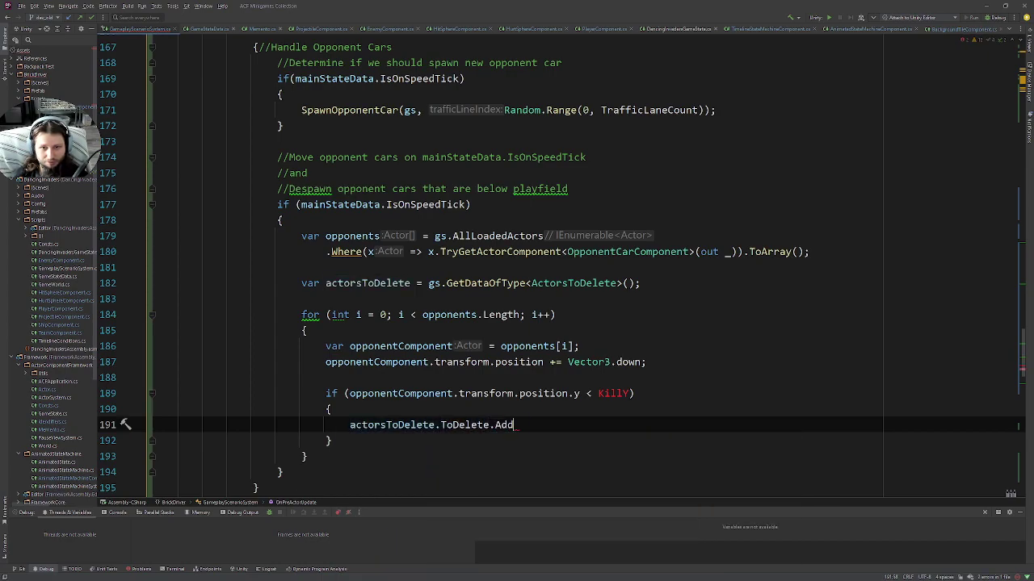
pyautogui.write('(')
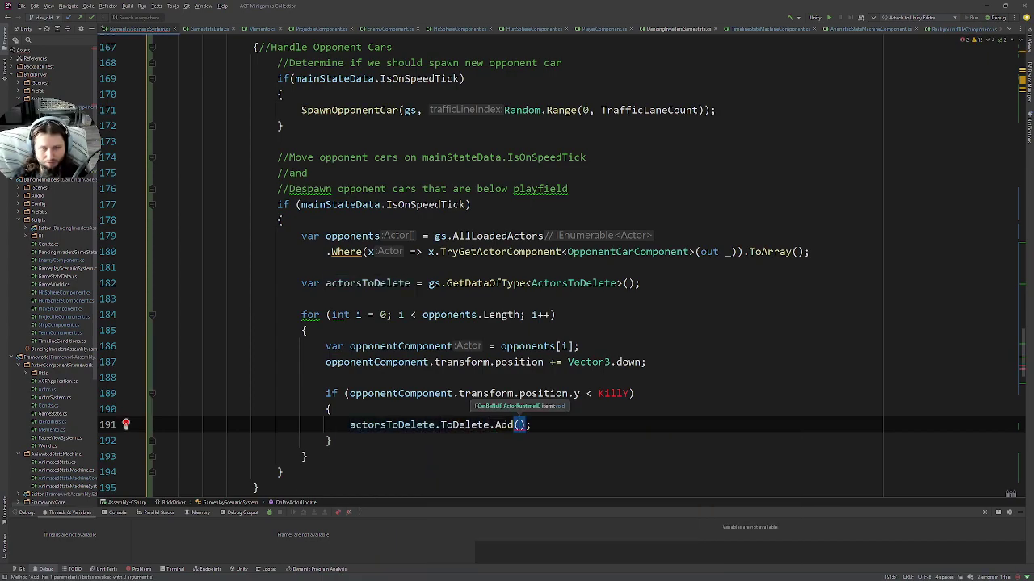
pyautogui.write('op')
pyautogui.press('Return')
pyautogui.write('.o')
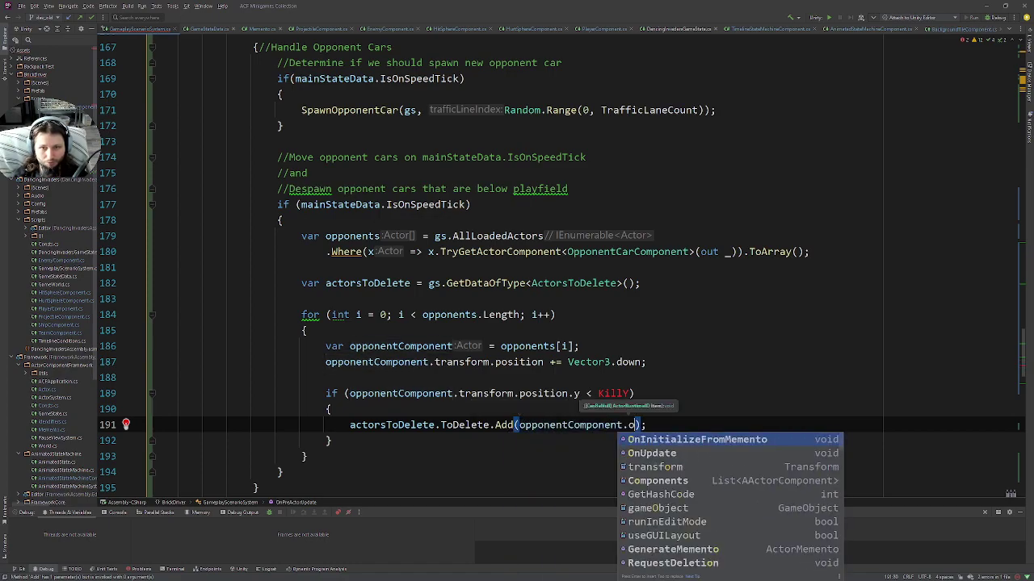
pyautogui.press('Escape')
pyautogui.write('w')
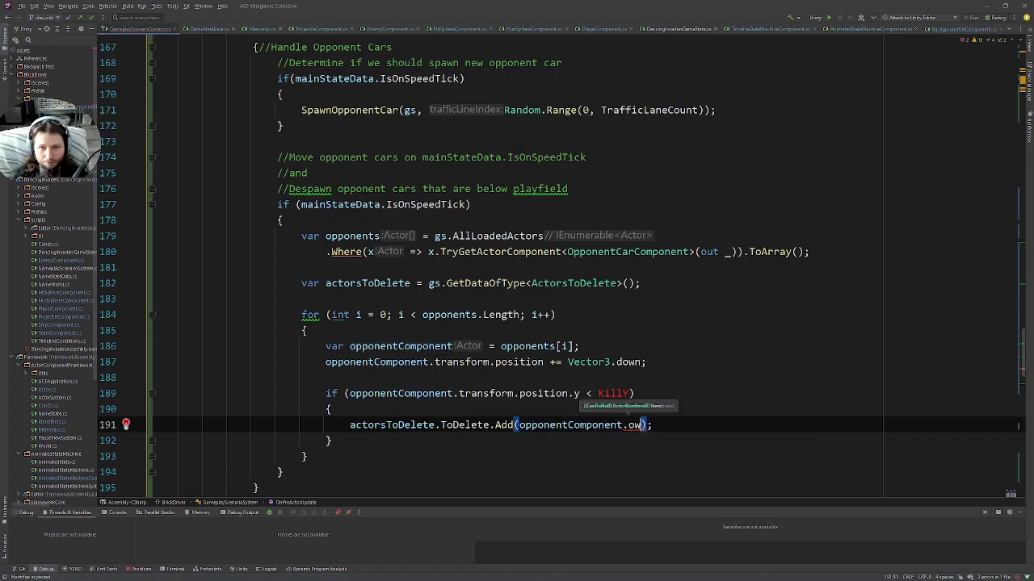
pyautogui.press('BackSpace')
pyautogui.press('BackSpace')
pyautogui.write('.')
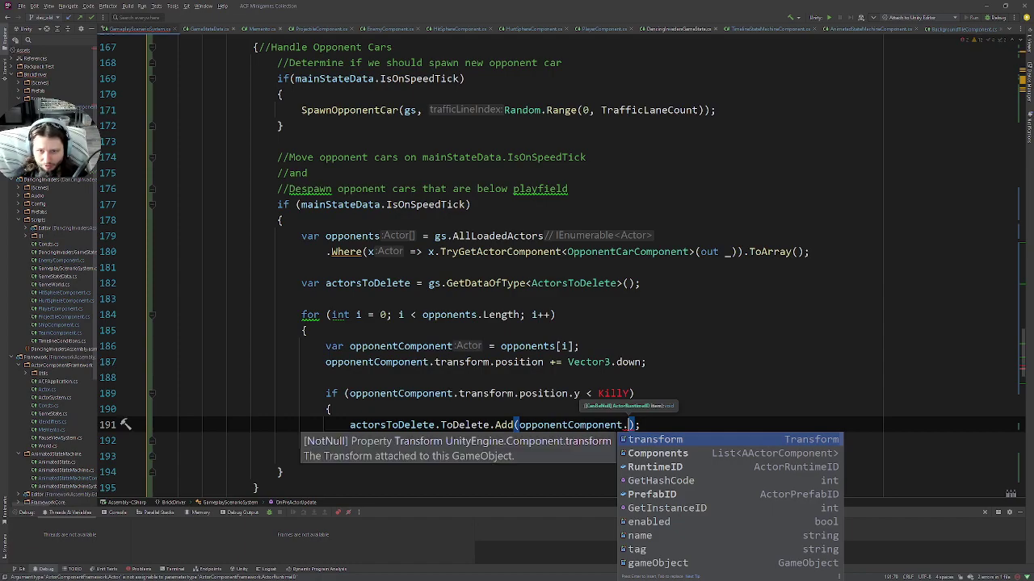
pyautogui.press('Down')
pyautogui.press('Down')
pyautogui.press('Return')
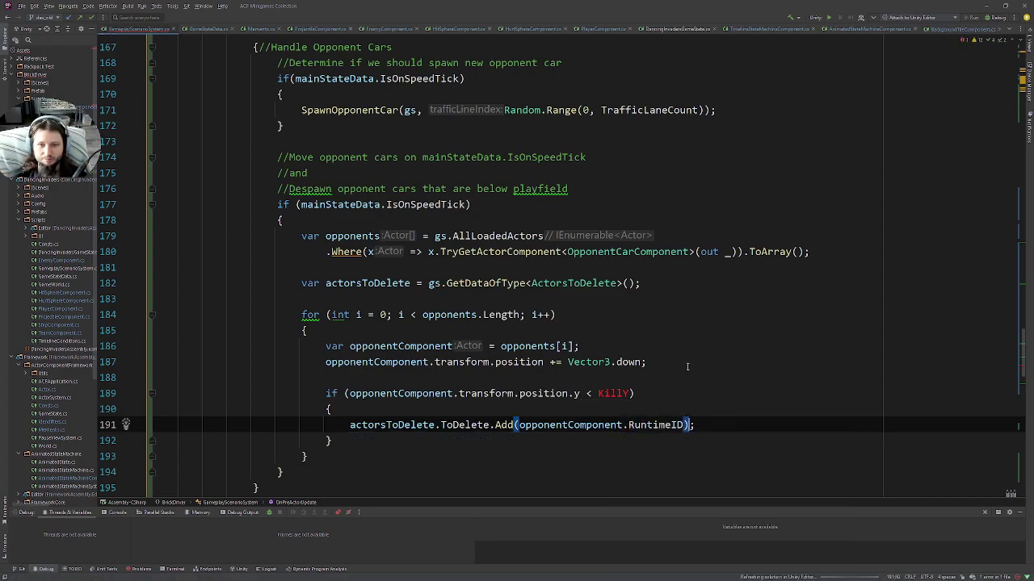
# Select the unresolved KillY name in the if condition on line 189
pyautogui.click(638, 362)
pyautogui.click(602, 394)
pyautogui.doubleClick(601, 393)
pyautogui.press('F9')
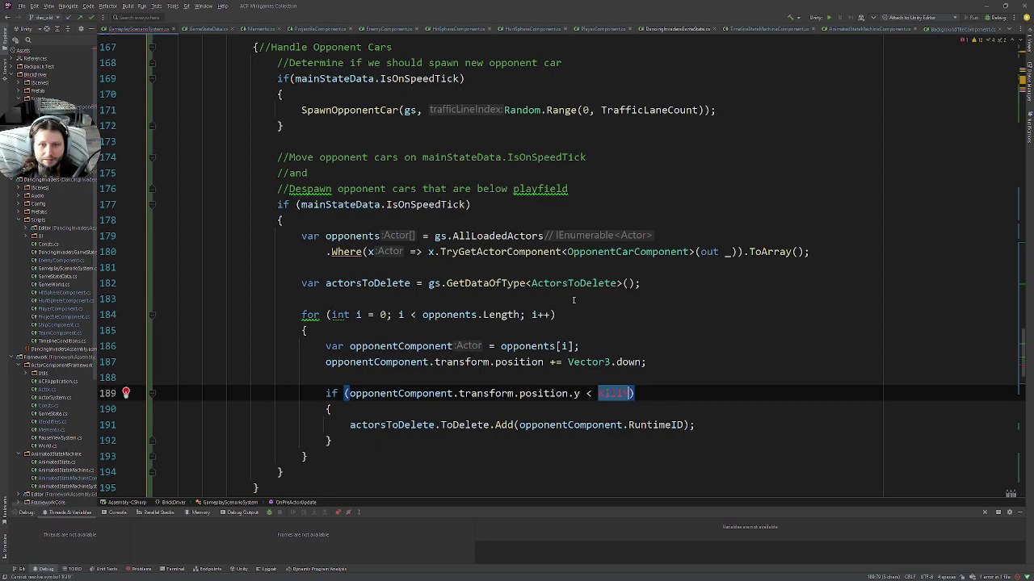
pyautogui.click(581, 318)
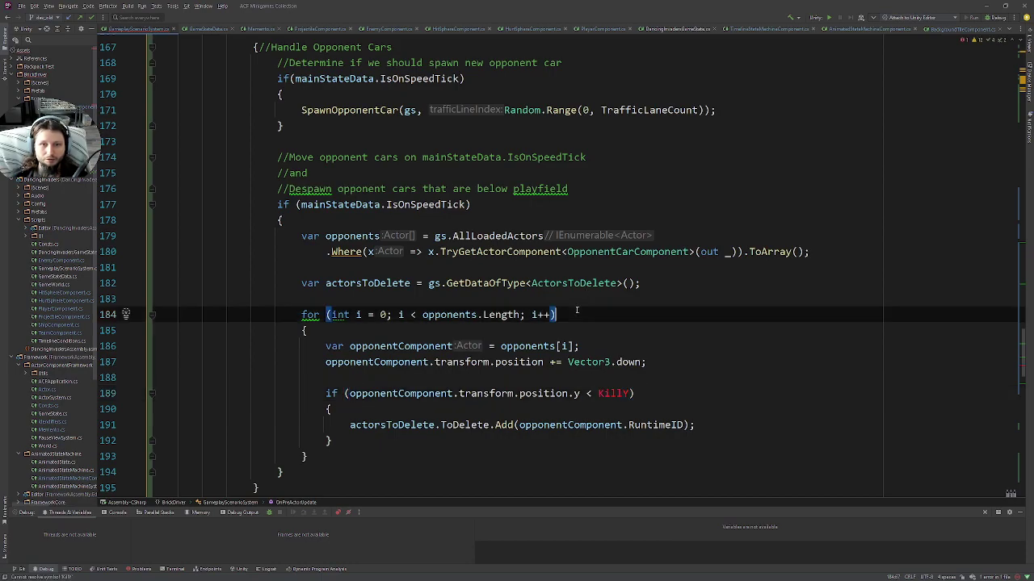
pyautogui.doubleClick(614, 394)
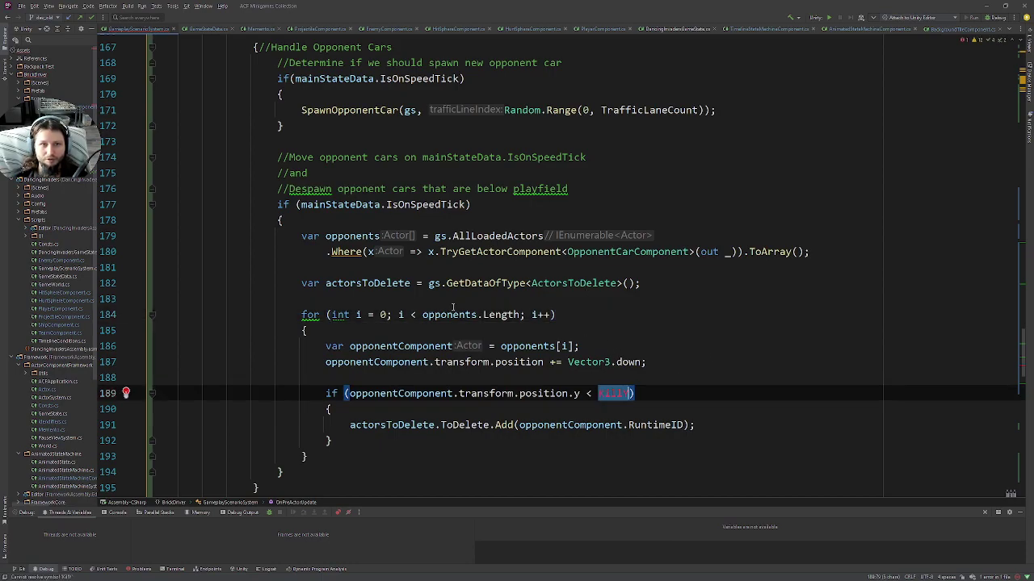
# Navigate through SpawnOpponentCar(GameState, int) to the OpponentCarSpawnOffset field declaration
pyautogui.scroll(3, 453, 307)
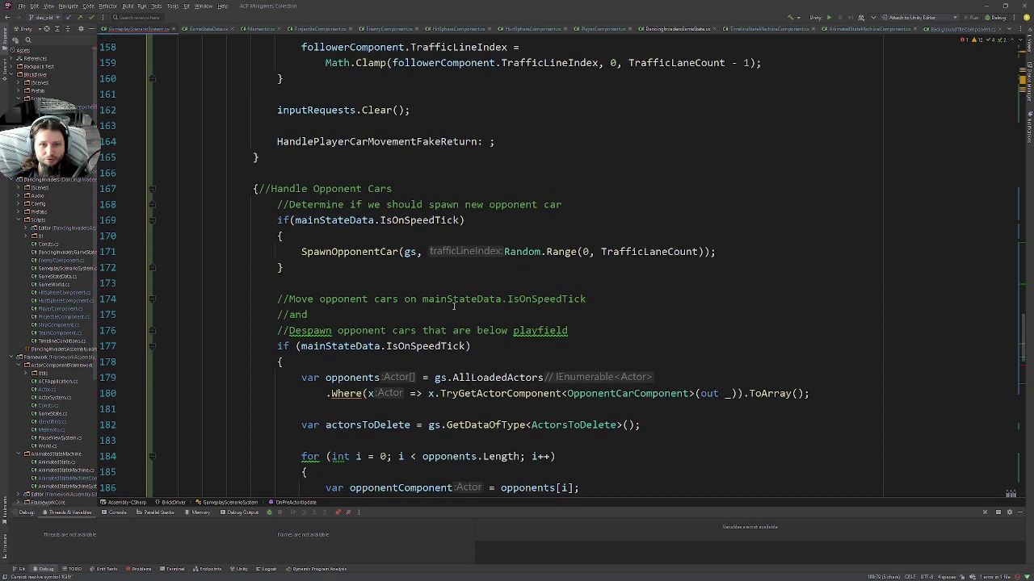
pyautogui.keyDown('ctrl'); pyautogui.click(350, 252); pyautogui.keyUp('ctrl')
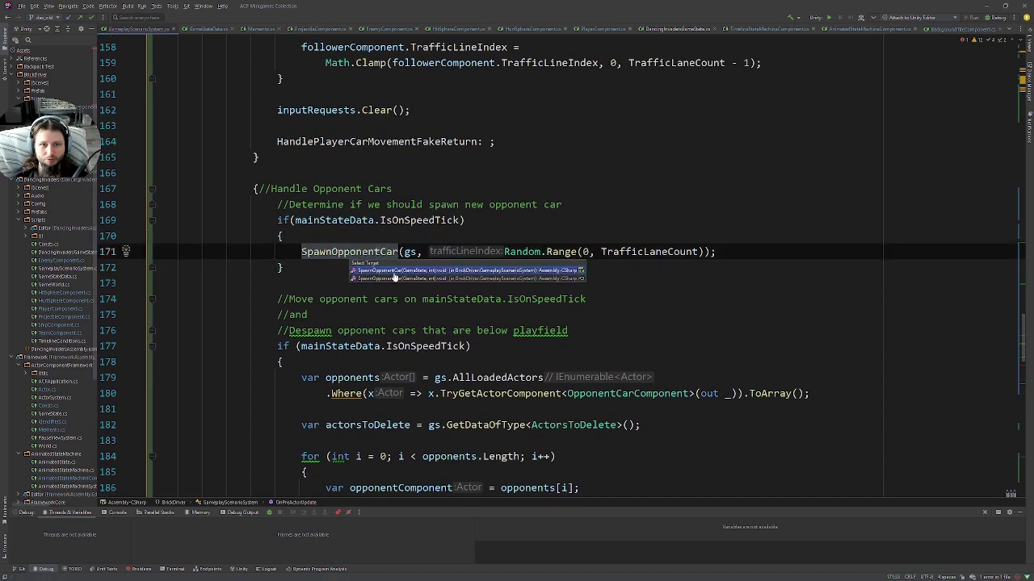
pyautogui.click(393, 278)
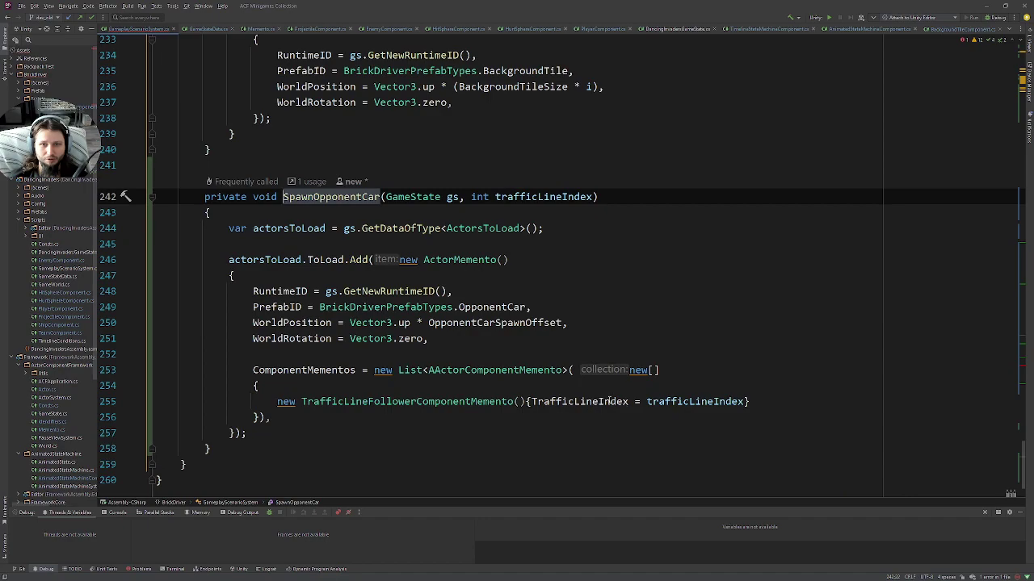
pyautogui.click(476, 323)
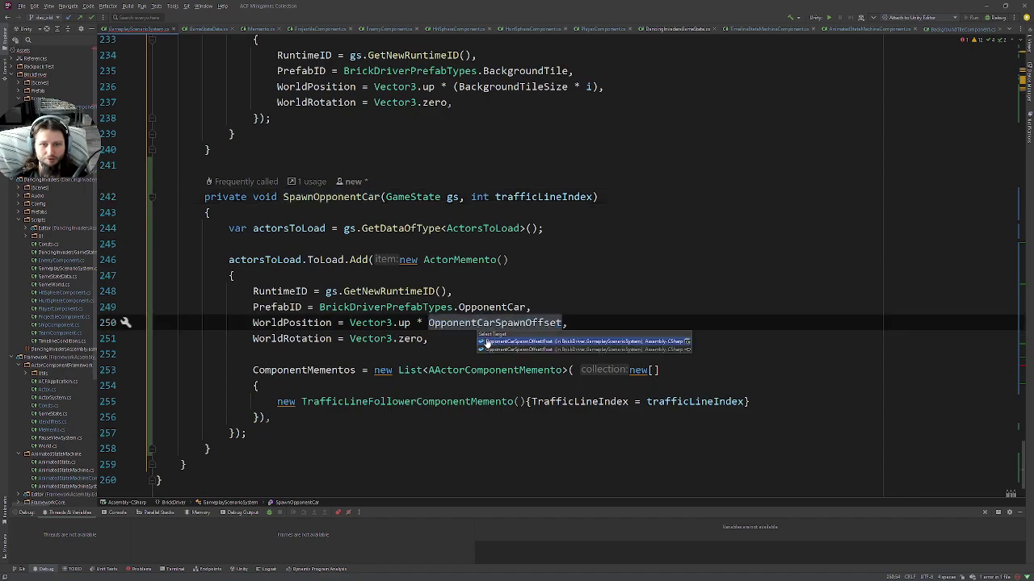
pyautogui.keyDown('ctrl'); pyautogui.click(478, 324); pyautogui.keyUp('ctrl')
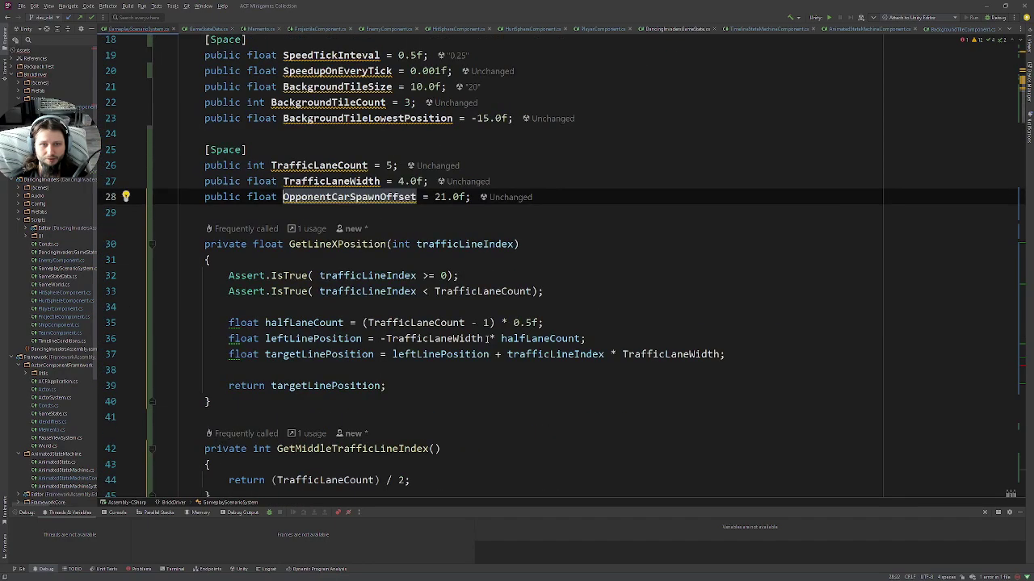
# Add public float KillY = -5.0f; on a new line below OpponentCarSpawnOffset
pyautogui.click(478, 197)
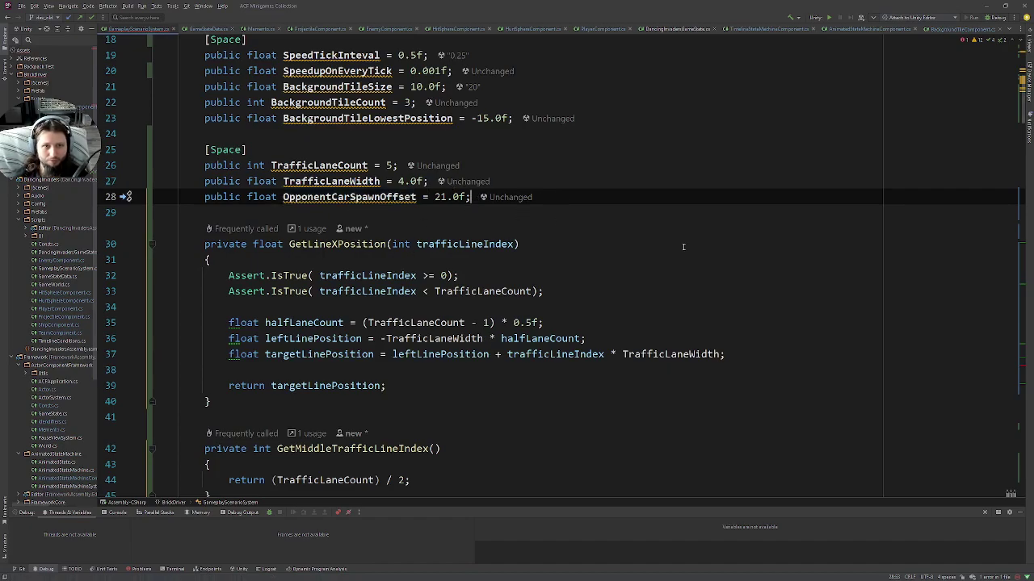
pyautogui.press('Return')
pyautogui.write('pu')
pyautogui.press('Return')
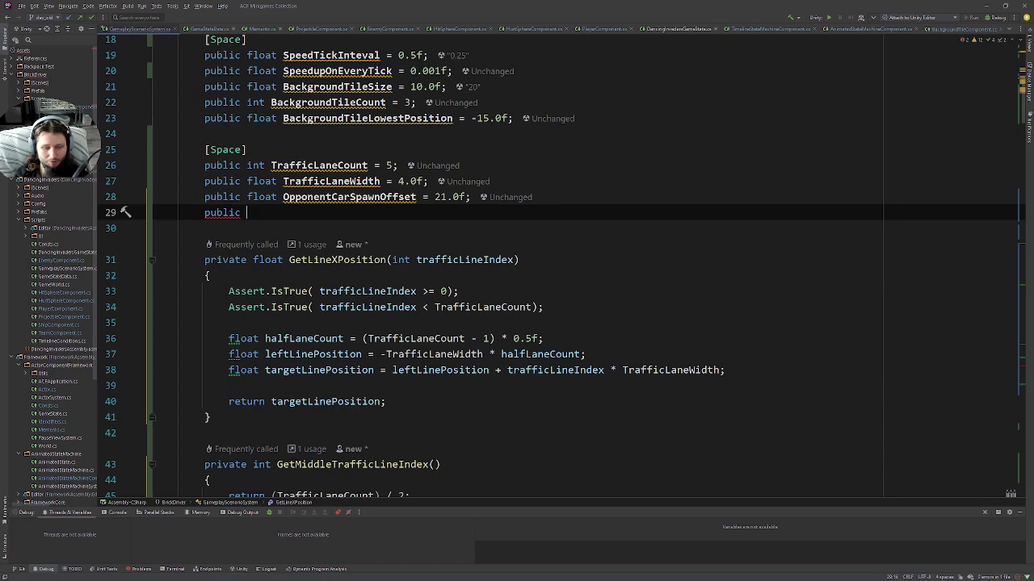
pyautogui.write('fl')
pyautogui.press('Return')
pyautogui.write('Kill')
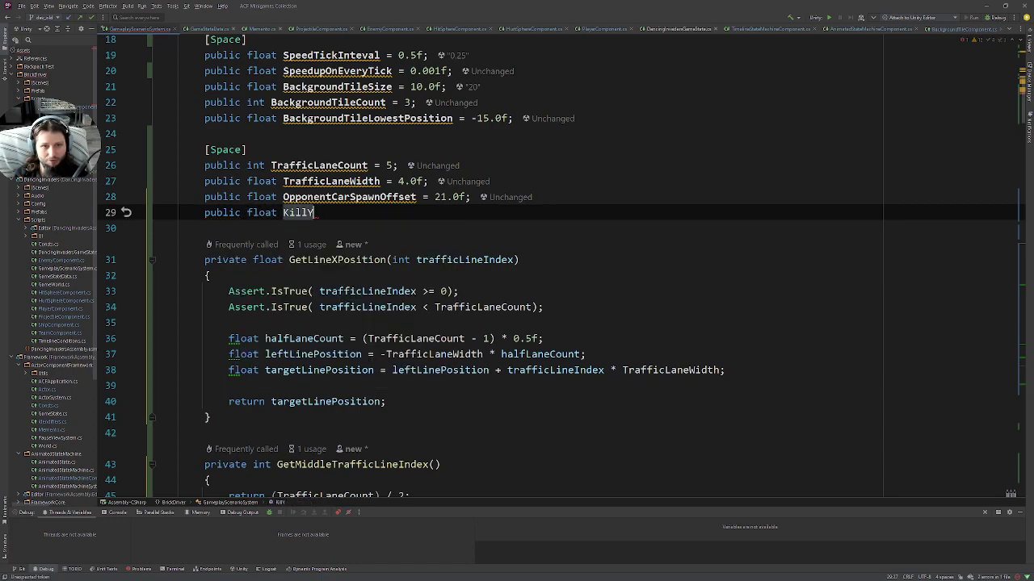
pyautogui.write('Y')
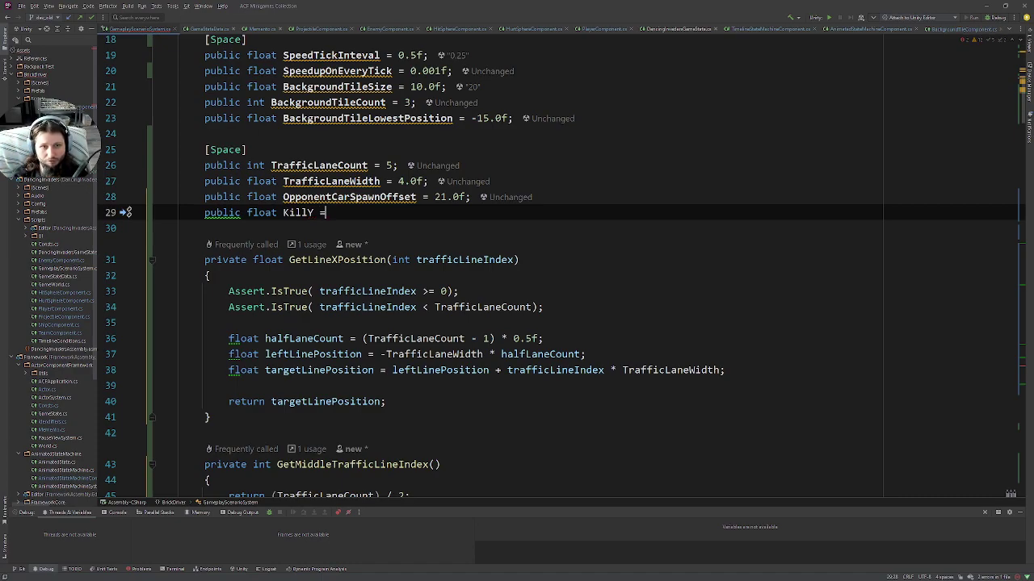
pyautogui.write('-5')
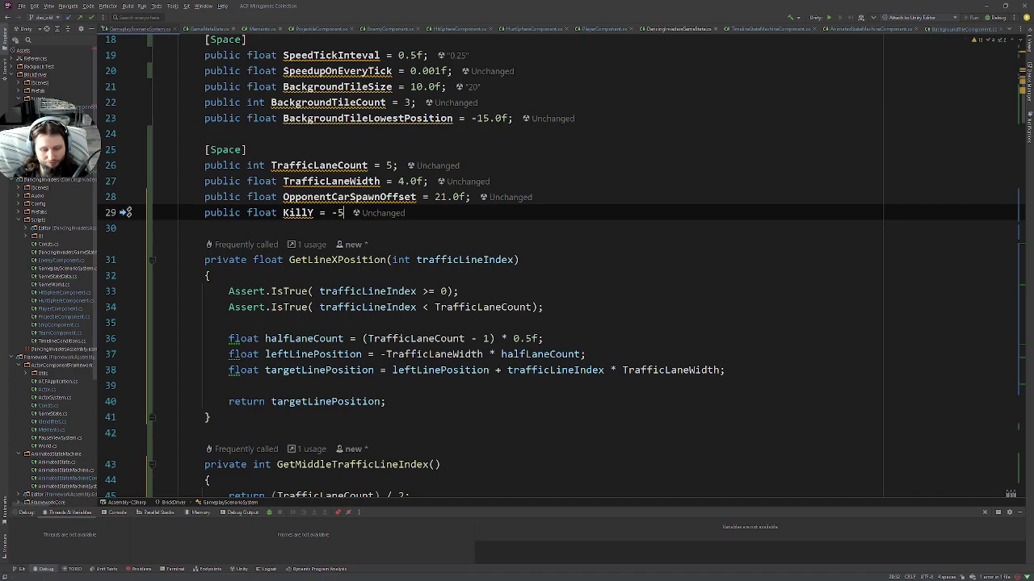
pyautogui.write('.0f;')
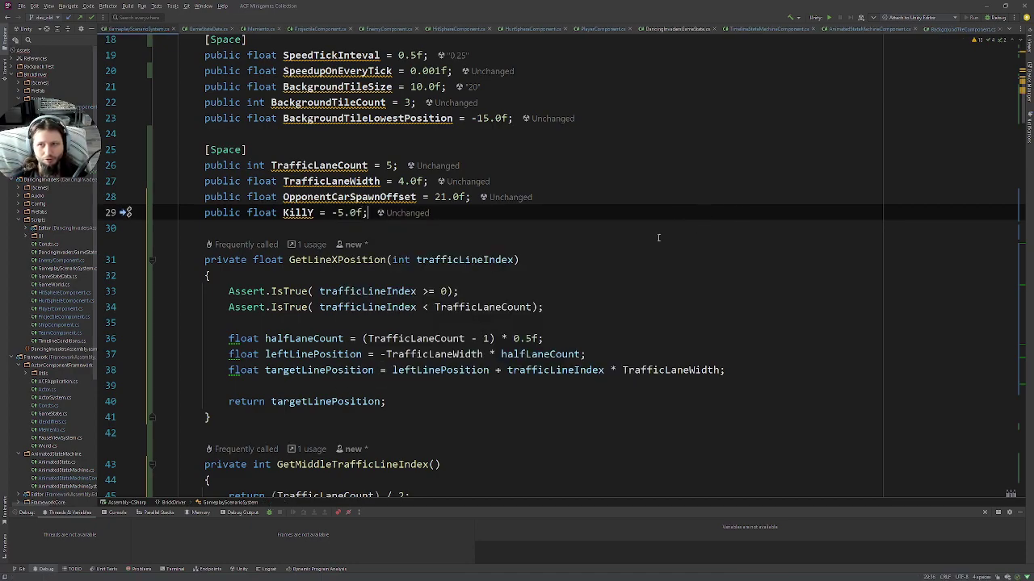
pyautogui.scroll(-4, 595, 234)
# Play the game in Unity to watch opponent cars spawn, then return to Rider
pyautogui.click(980, 7)
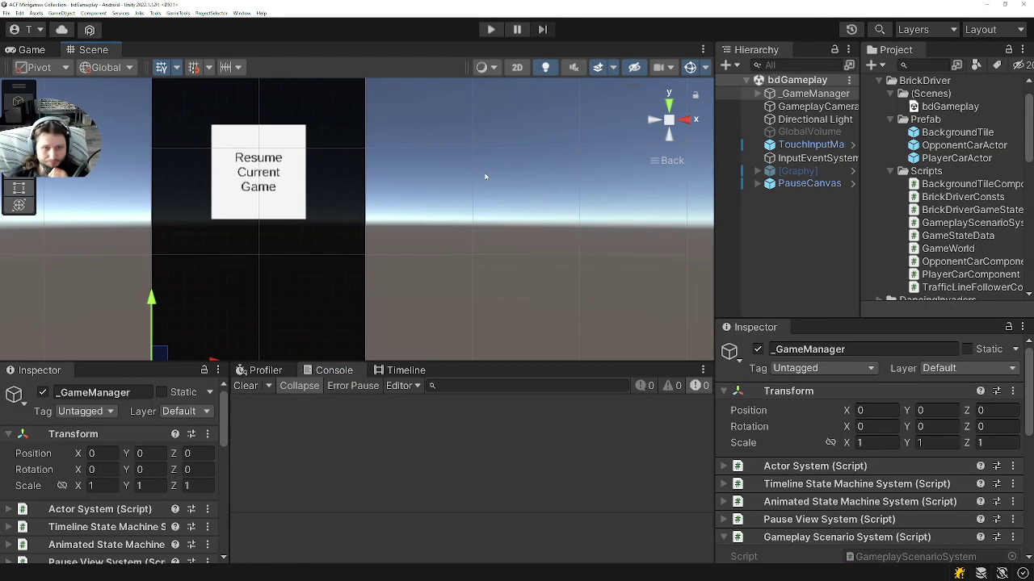
pyautogui.click(491, 30)
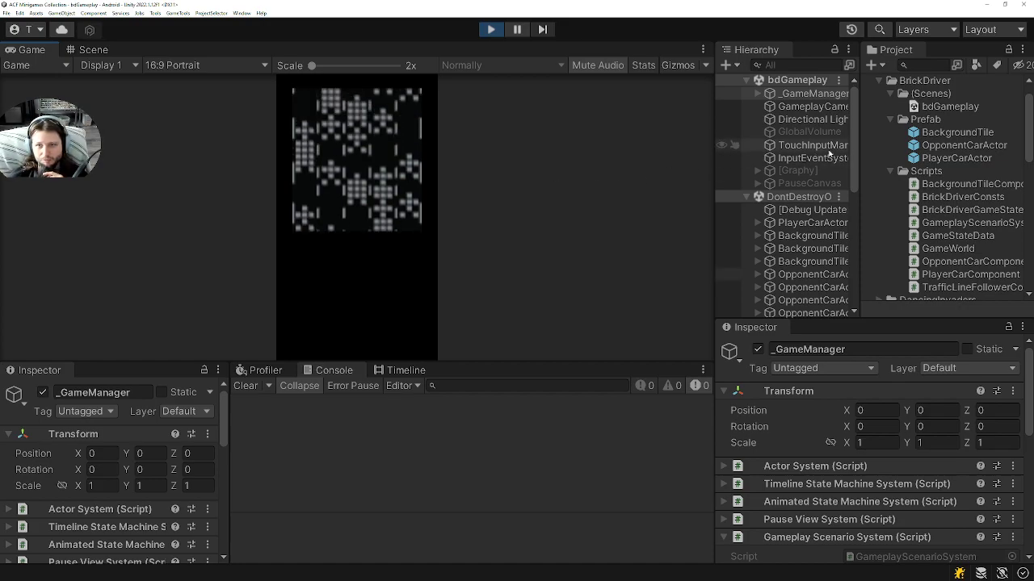
pyautogui.moveTo(854, 131)
pyautogui.mouseDown()
pyautogui.moveTo(867, 291)
pyautogui.moveTo(856, 168)
pyautogui.moveTo(863, 231)
pyautogui.moveTo(845, 312)
pyautogui.mouseUp()
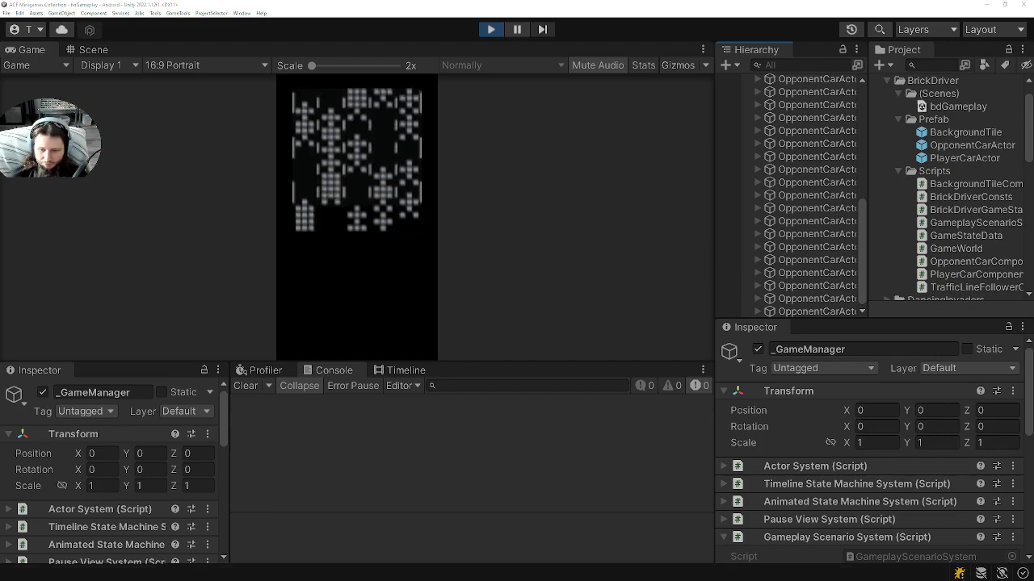
pyautogui.hotkey('alt', 'Tab')
# Find the actorsToDelete.Add call in GameplayScenarioSystem and set a breakpoint on line 192
pyautogui.click(476, 370)
pyautogui.scroll(-7, 618, 437)
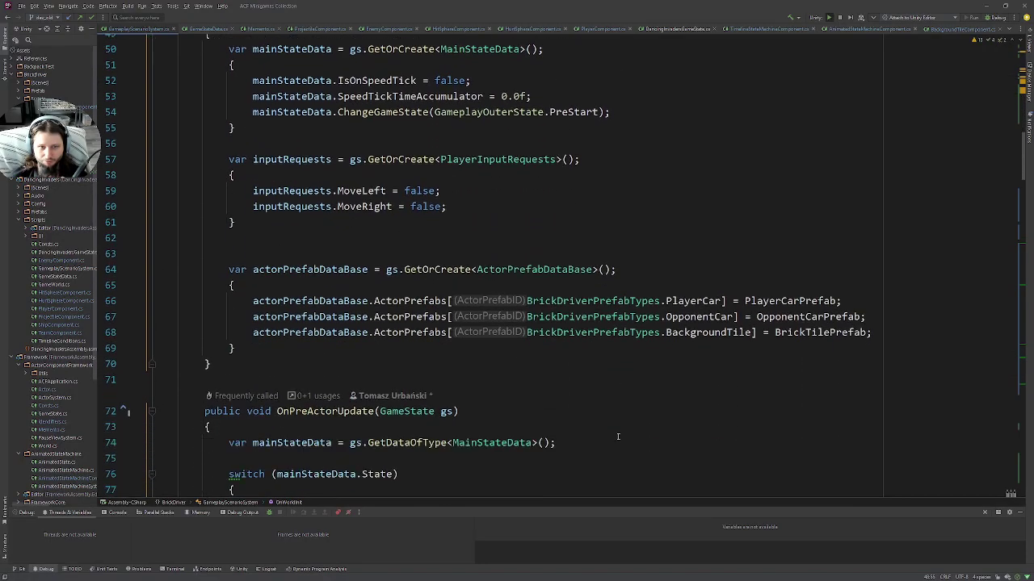
pyautogui.scroll(-10, 618, 436)
pyautogui.scroll(-8, 623, 424)
pyautogui.scroll(-6, 629, 408)
pyautogui.scroll(-4, 639, 385)
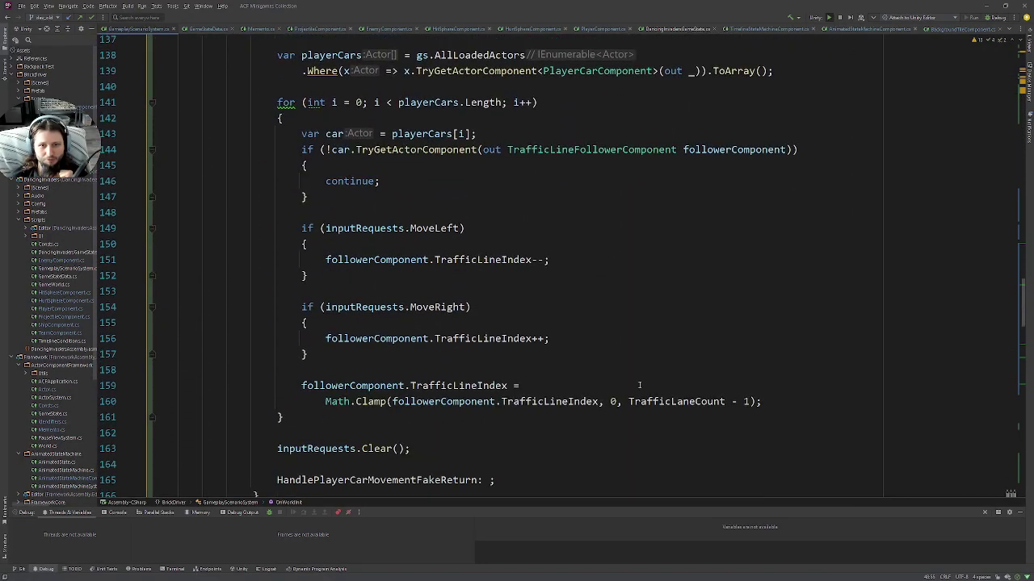
pyautogui.hotkey('ctrl', 'f')
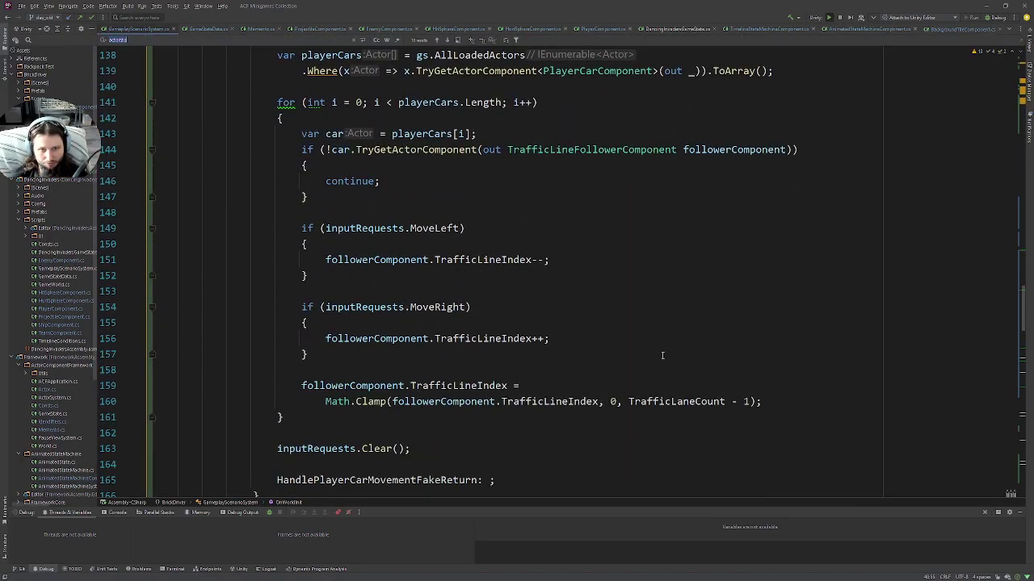
pyautogui.press('Return')
pyautogui.press('Return')
pyautogui.press('Return')
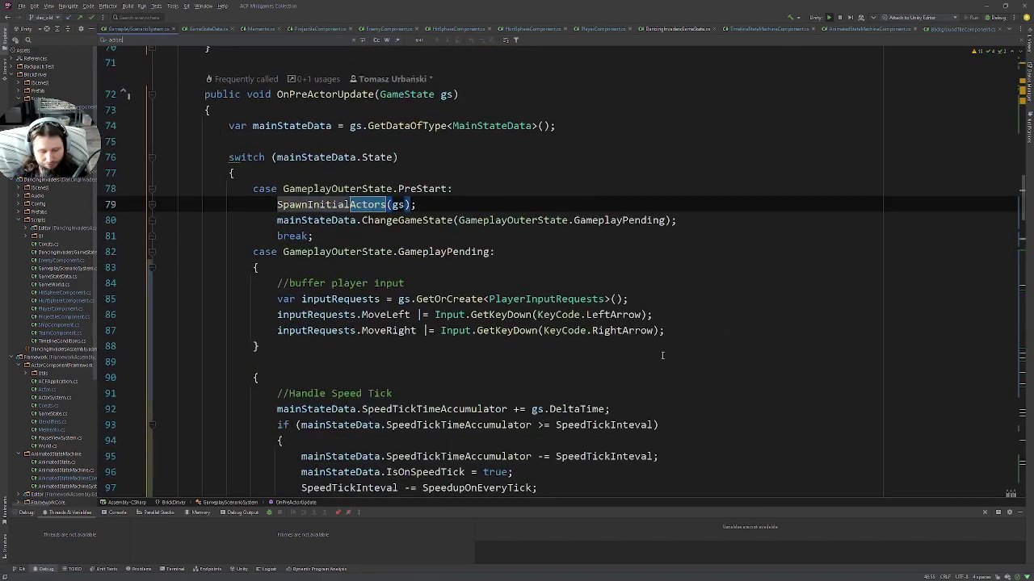
pyautogui.press('Return')
pyautogui.write('d')
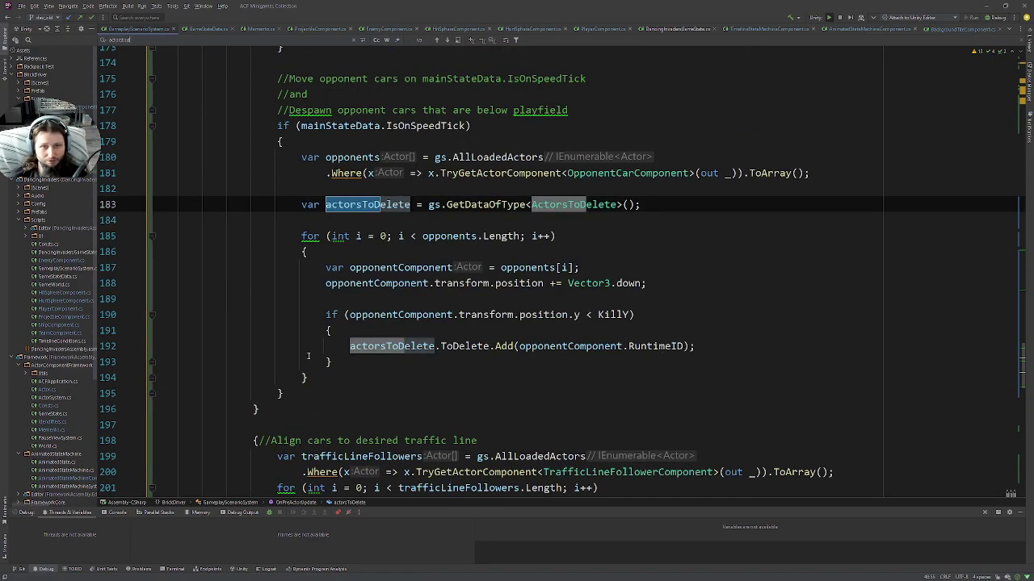
pyautogui.click(140, 346)
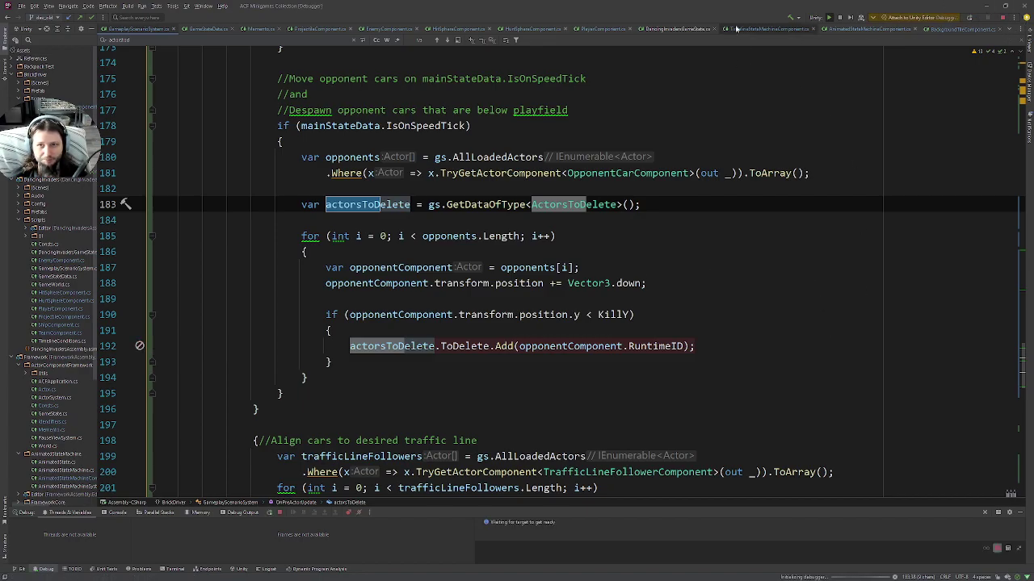
# Attach the debugger to the Unity Editor and select ActorsToDelete on line 183
pyautogui.click(829, 17)
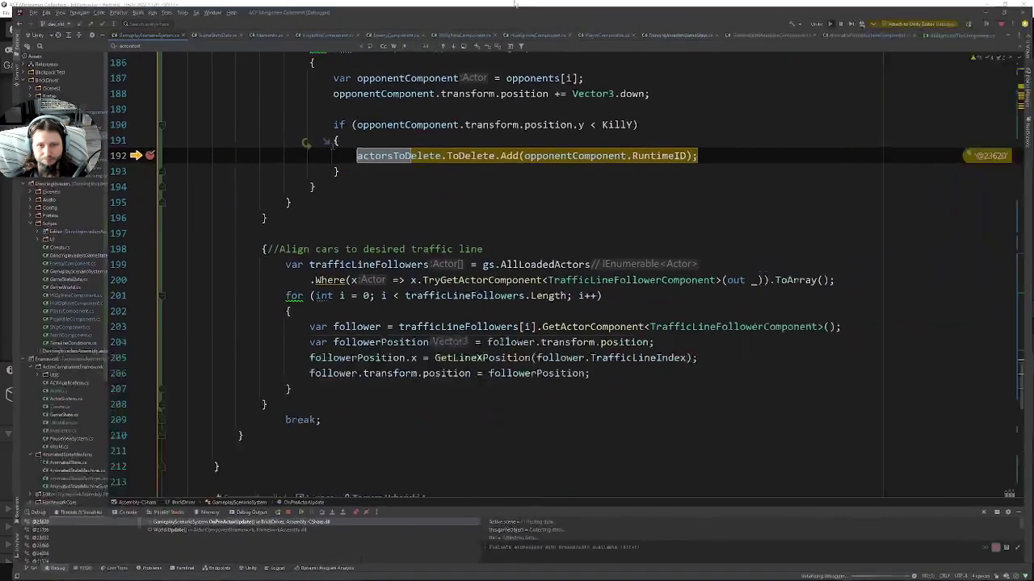
pyautogui.scroll(3, 611, 261)
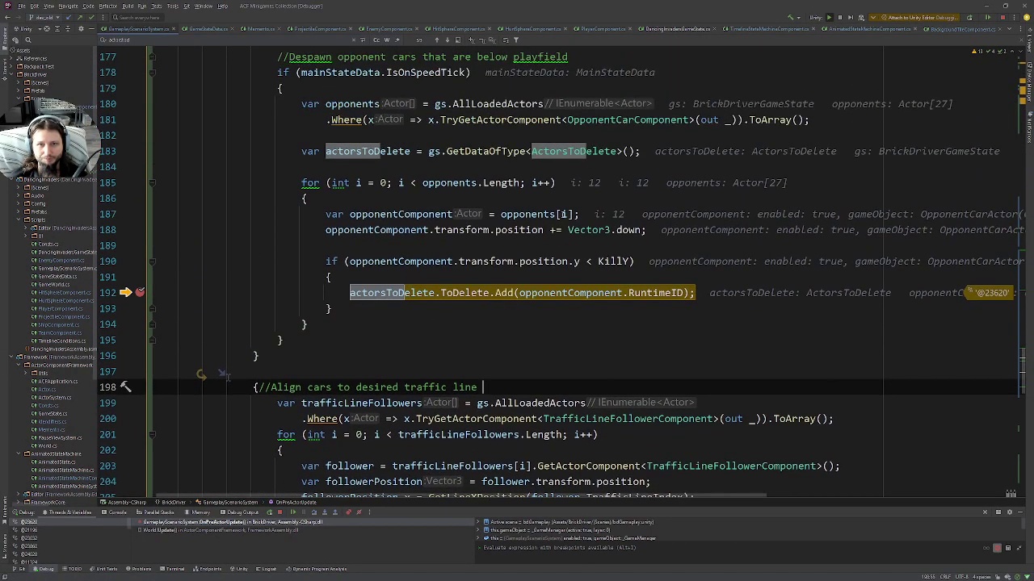
pyautogui.click(569, 151)
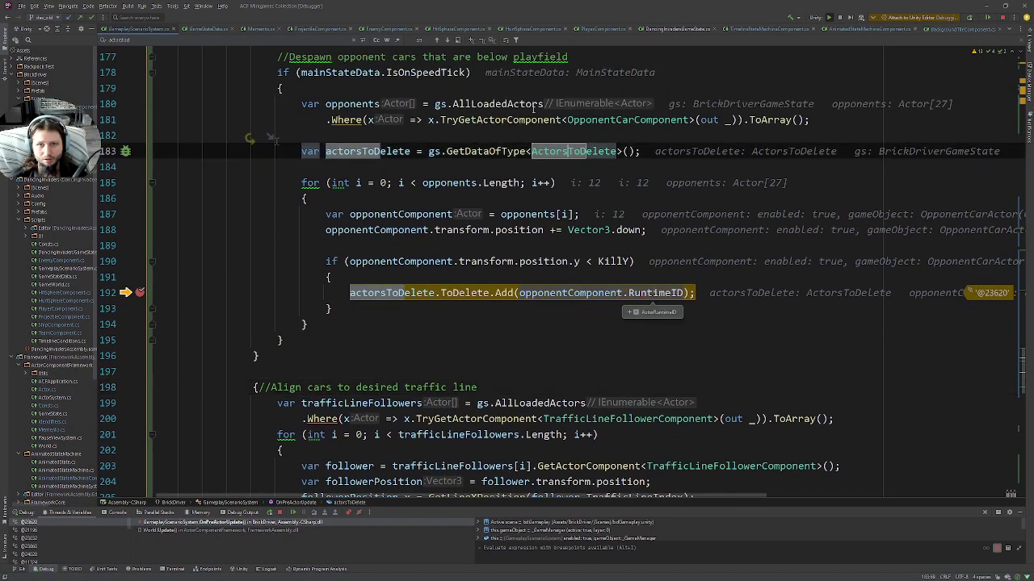
# Go to the ActorsToDelete class and open its usage in ActorSystem.OnPostActorUpdate
pyautogui.keyDown('ctrl'); pyautogui.click(561, 152); pyautogui.keyUp('ctrl')
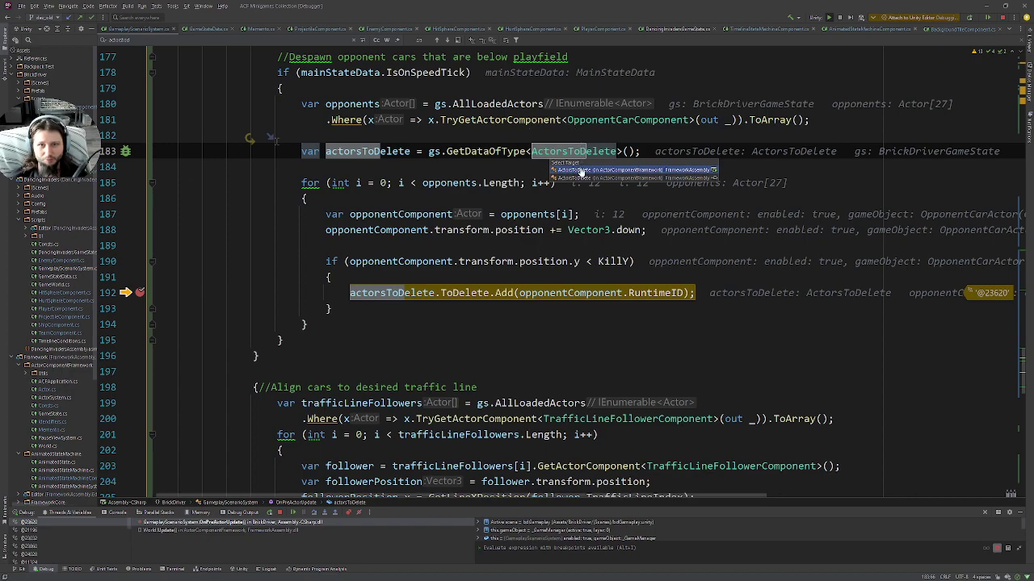
pyautogui.click(582, 170)
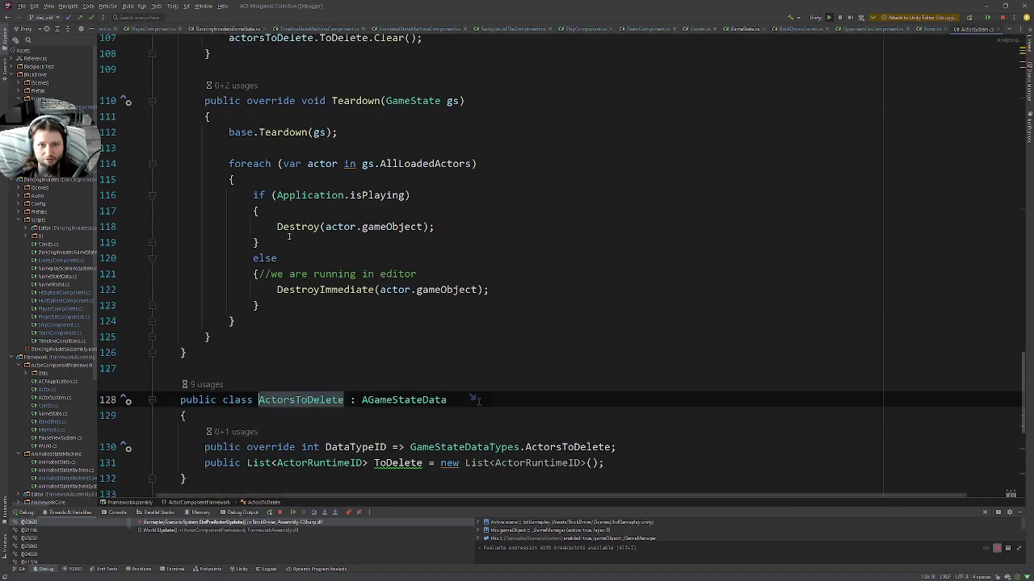
pyautogui.click(213, 386)
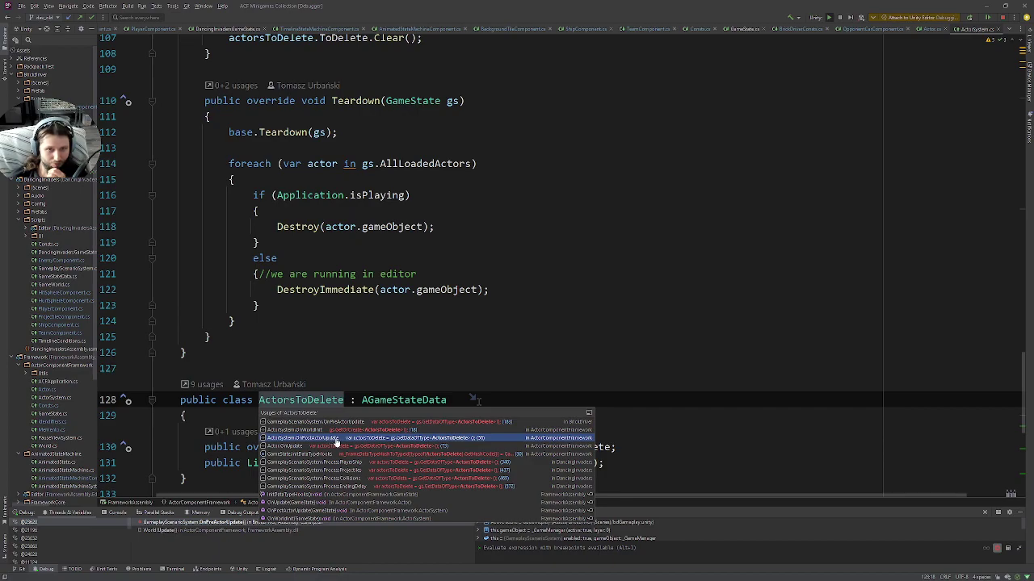
pyautogui.click(336, 440)
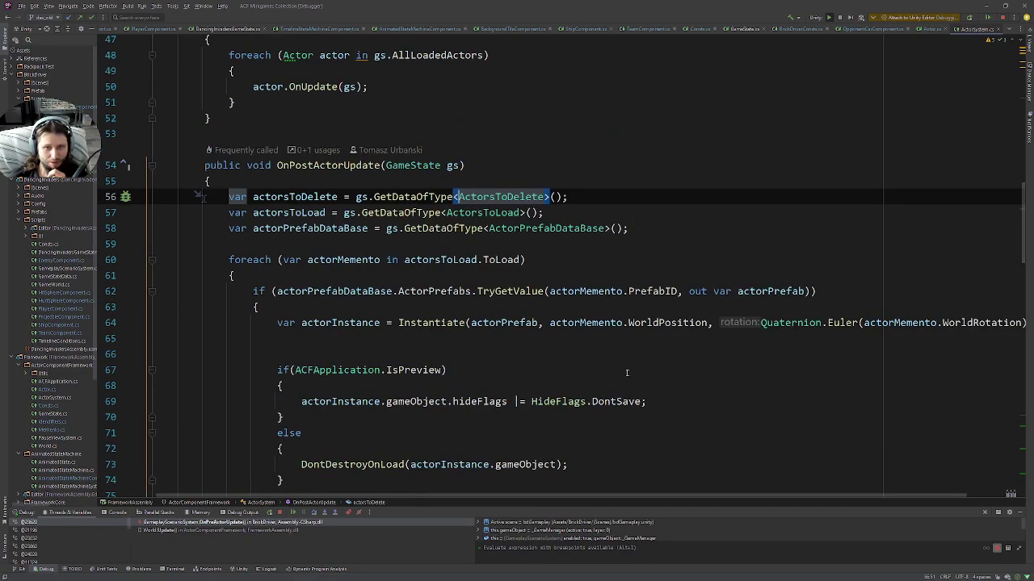
# Step through the deletion loop past Destroy on line 93 to UnregisterActorInstance on line 99
pyautogui.click(294, 196)
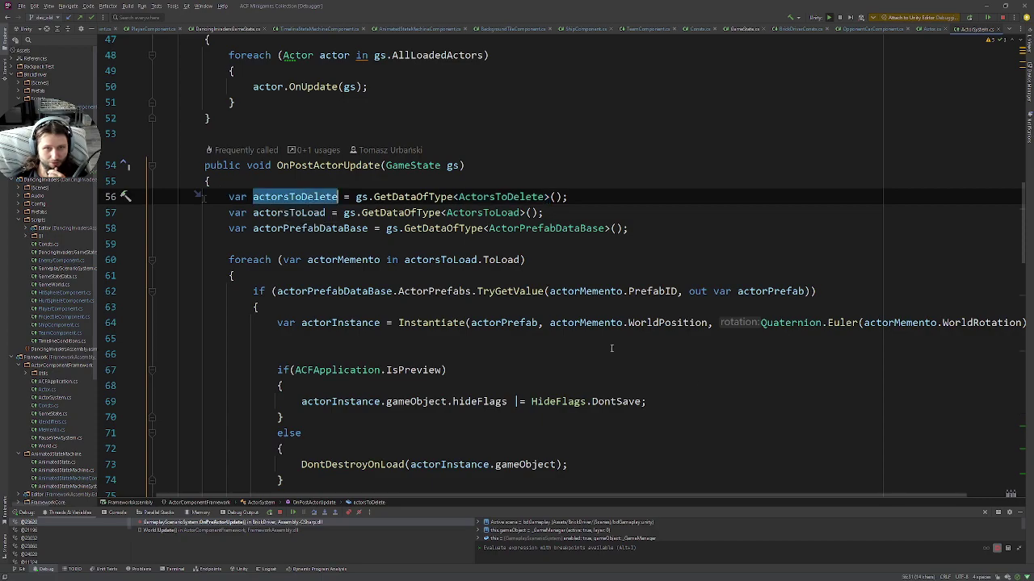
pyautogui.scroll(-2, 695, 387)
pyautogui.scroll(-8, 696, 387)
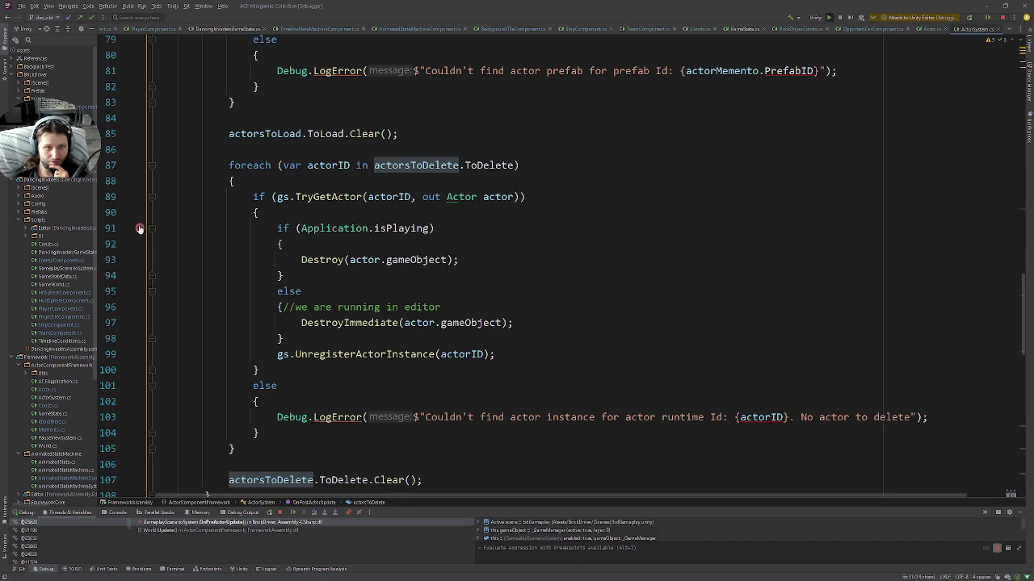
pyautogui.click(559, 238)
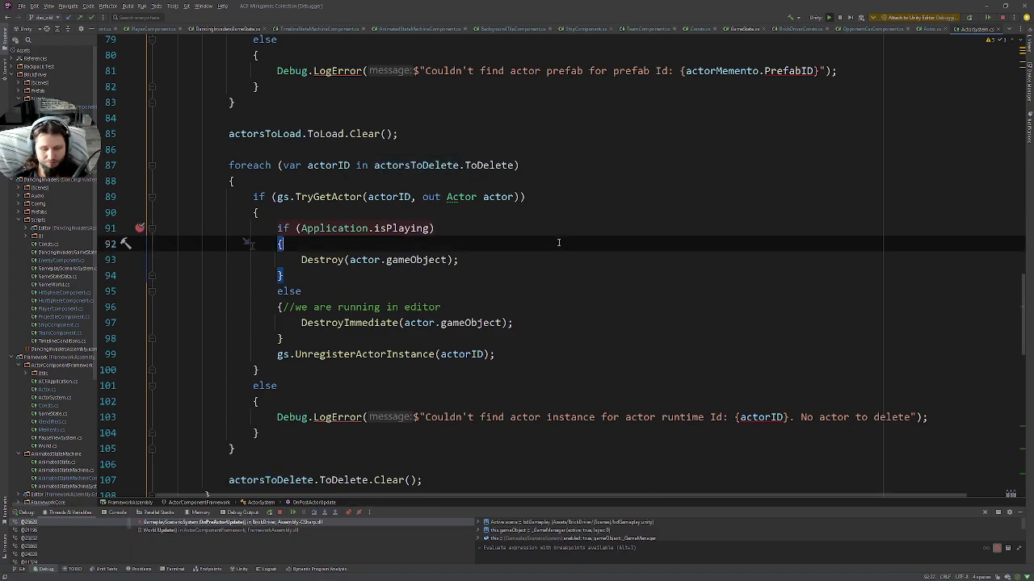
pyautogui.press('F10')
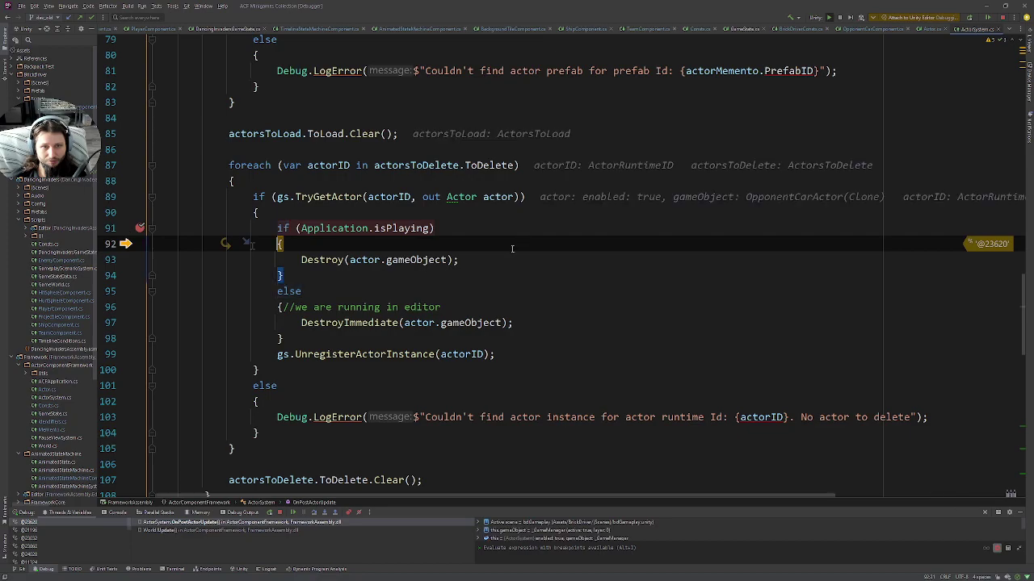
pyautogui.press('F10')
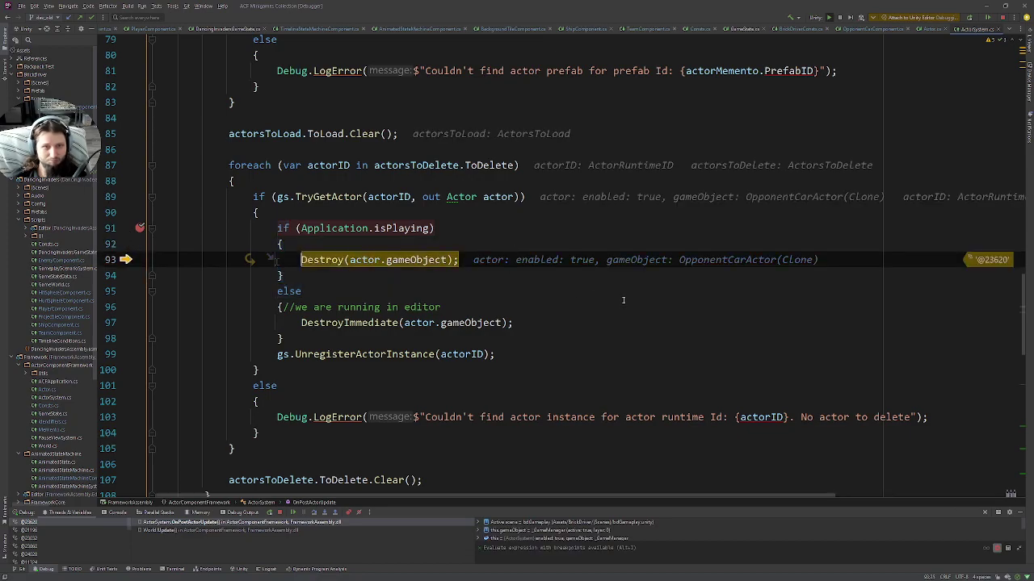
pyautogui.press('F10')
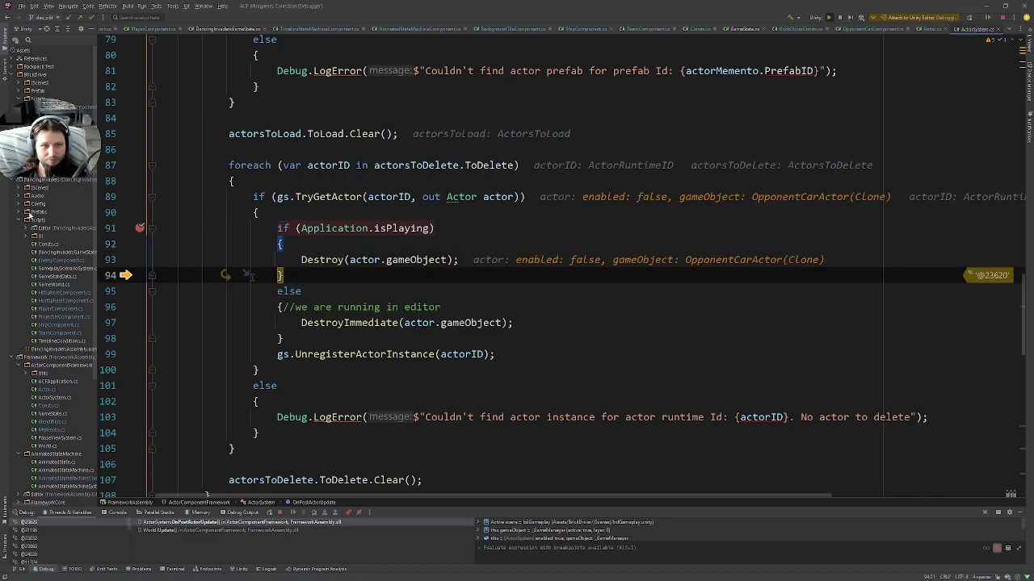
pyautogui.press('F10')
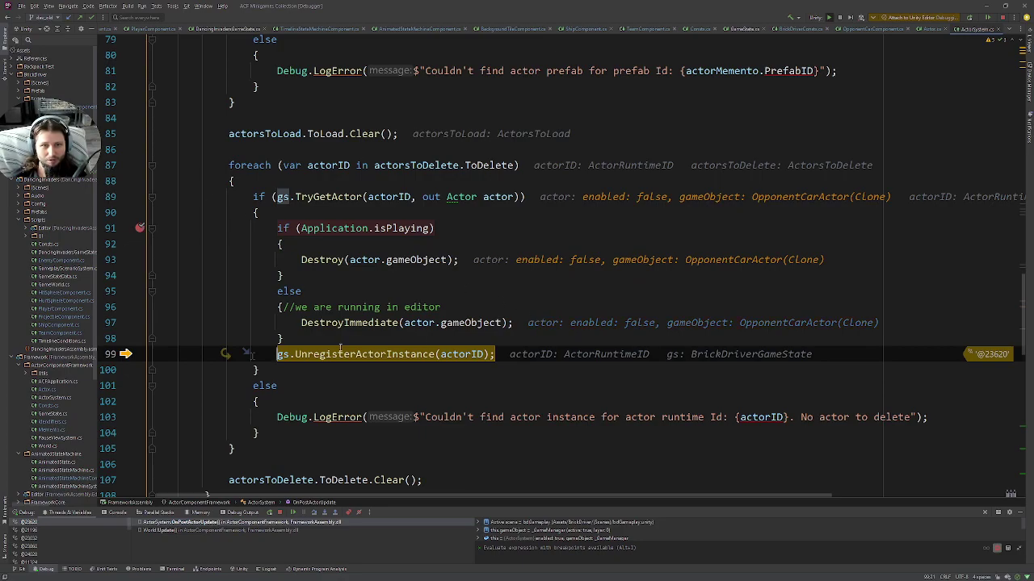
# Remove the line 91 breakpoint, resume the game, and return to Unity
pyautogui.click(141, 232)
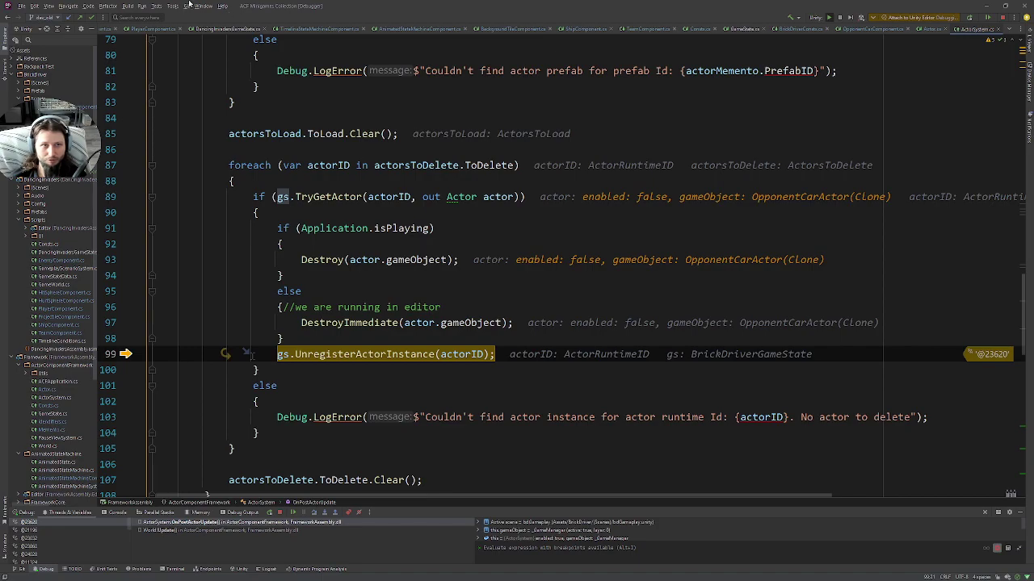
pyautogui.click(146, 7)
pyautogui.press('Escape')
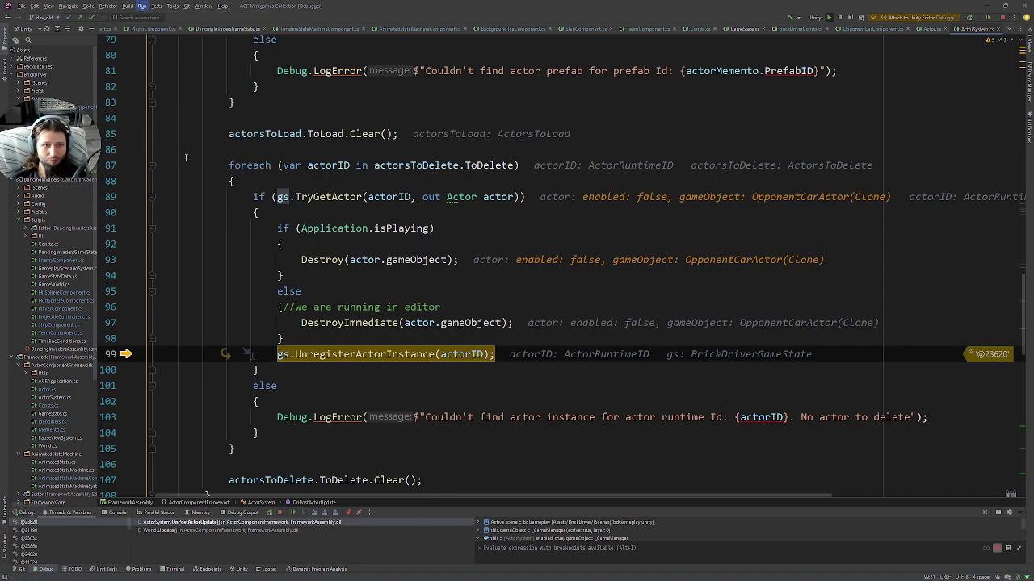
pyautogui.click(804, 261)
pyautogui.click(975, 84)
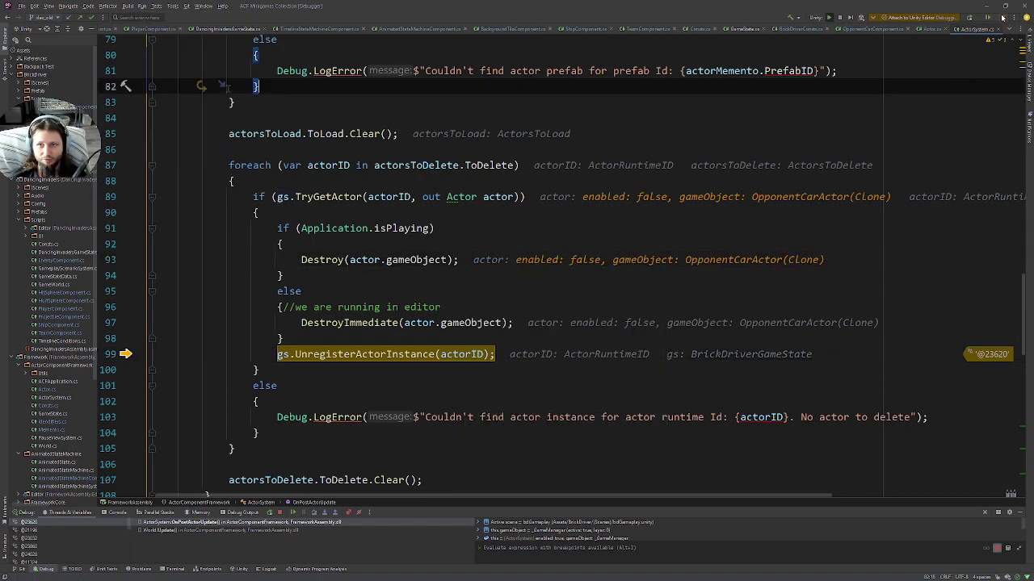
pyautogui.click(1002, 17)
pyautogui.click(987, 6)
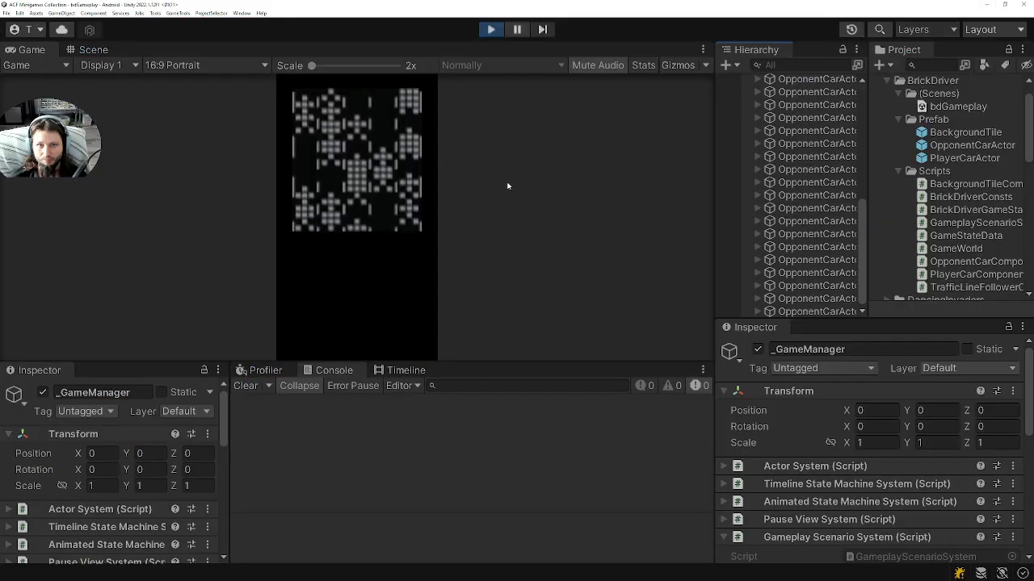